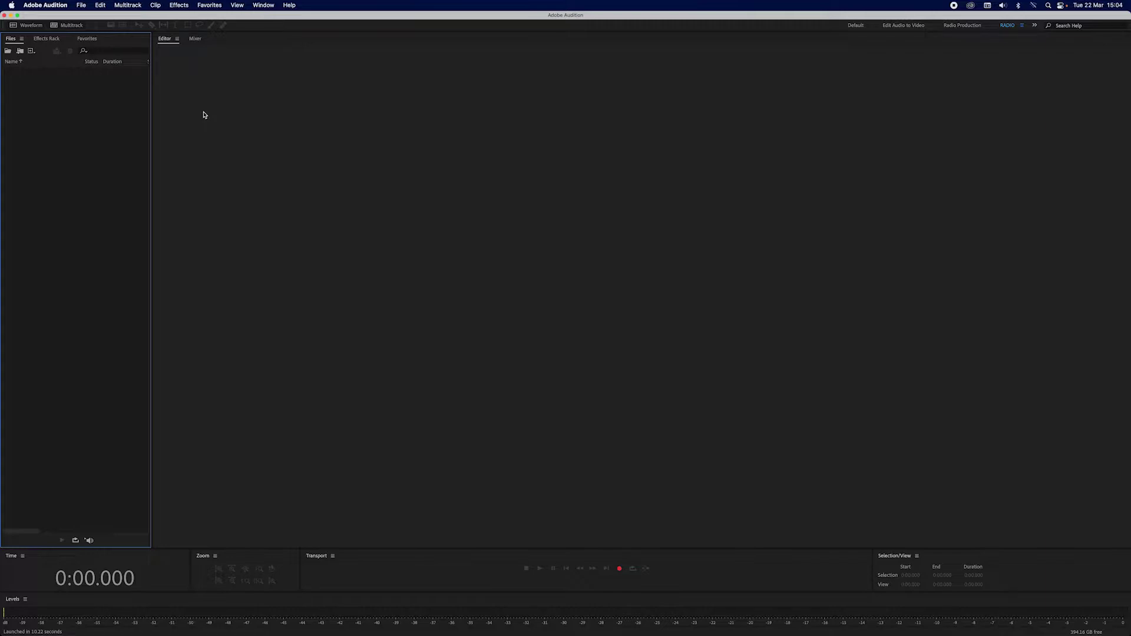
Step: Open the audio file "1a. ENTRADA LQV 2022.wav" from the ENTRADAS LQV 2022 folder inside 02 AUDIOS TITULOS 2022 copy
click(80, 5)
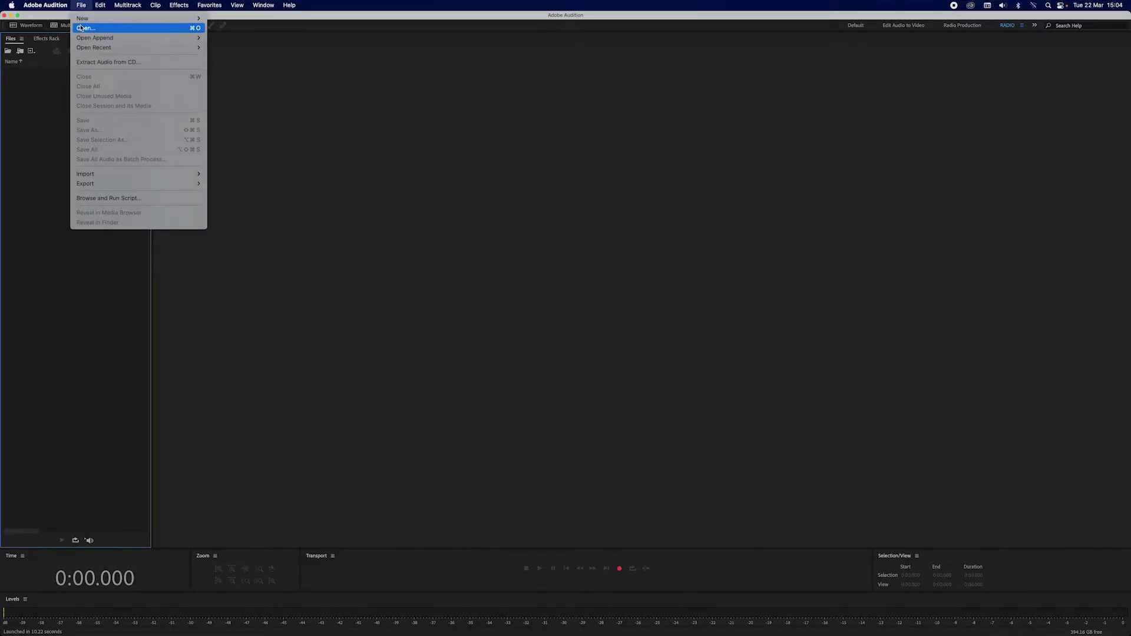
click(82, 28)
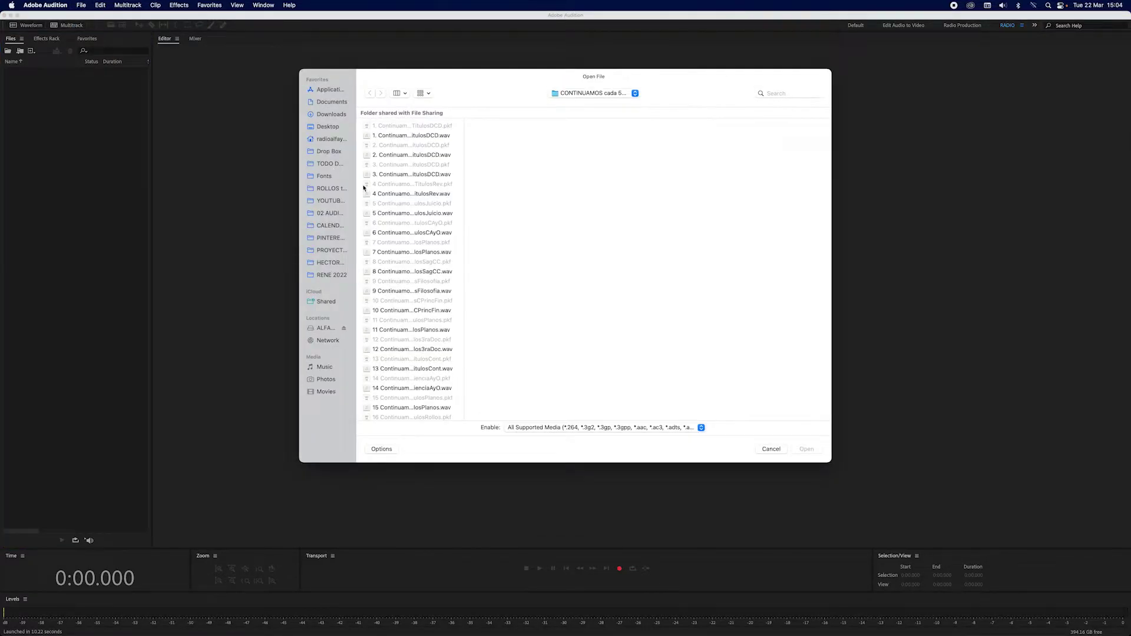
click(574, 93)
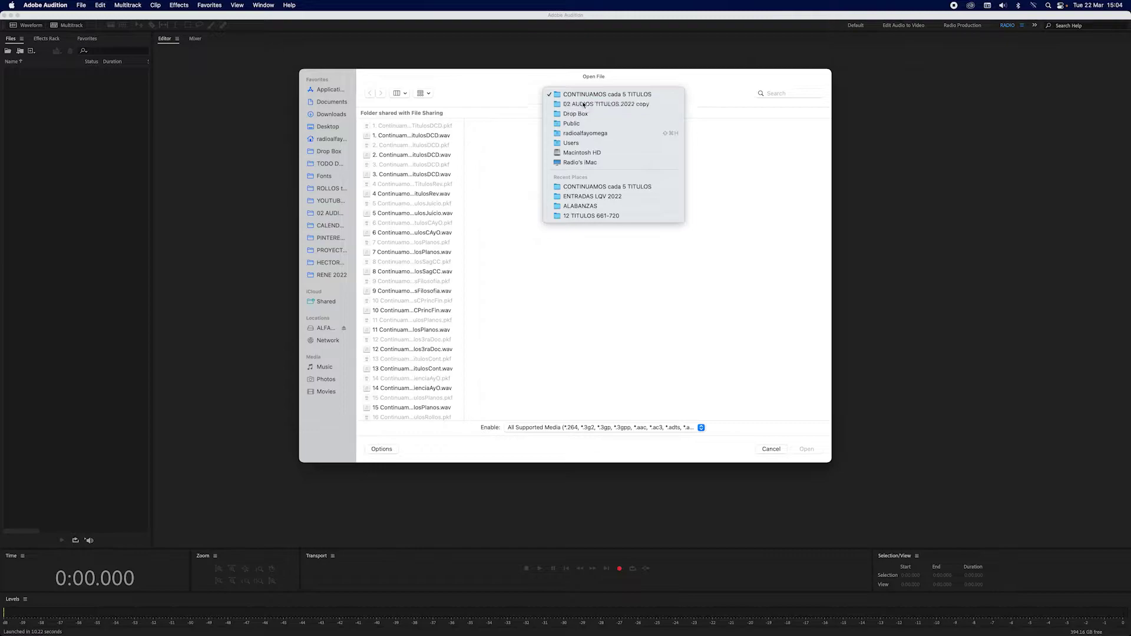
click(556, 110)
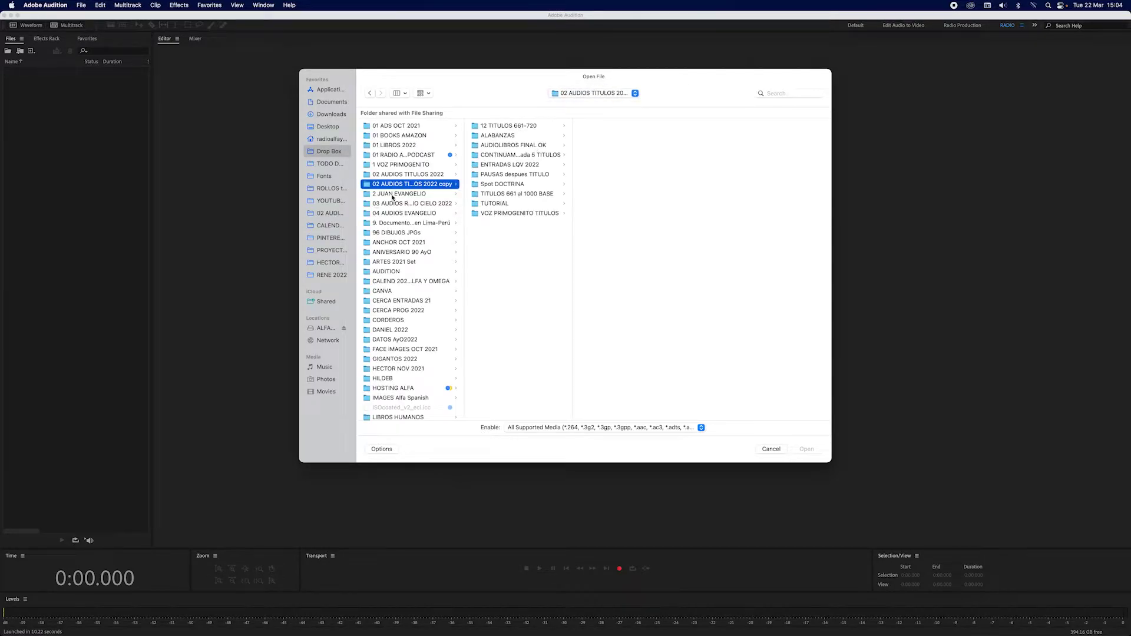
click(493, 165)
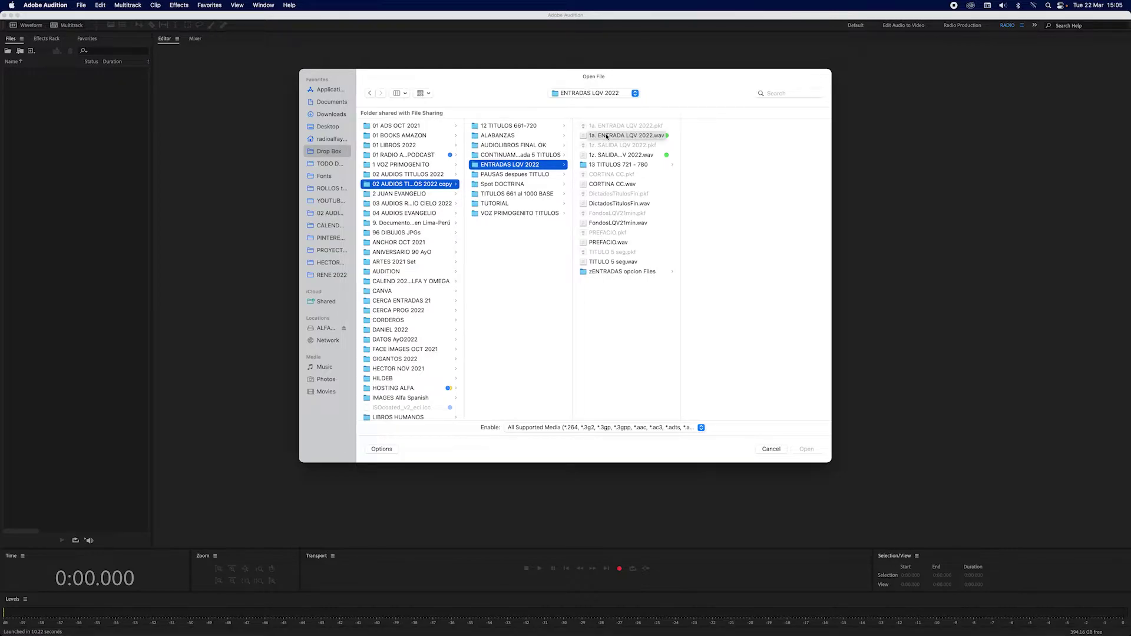
double_click(636, 136)
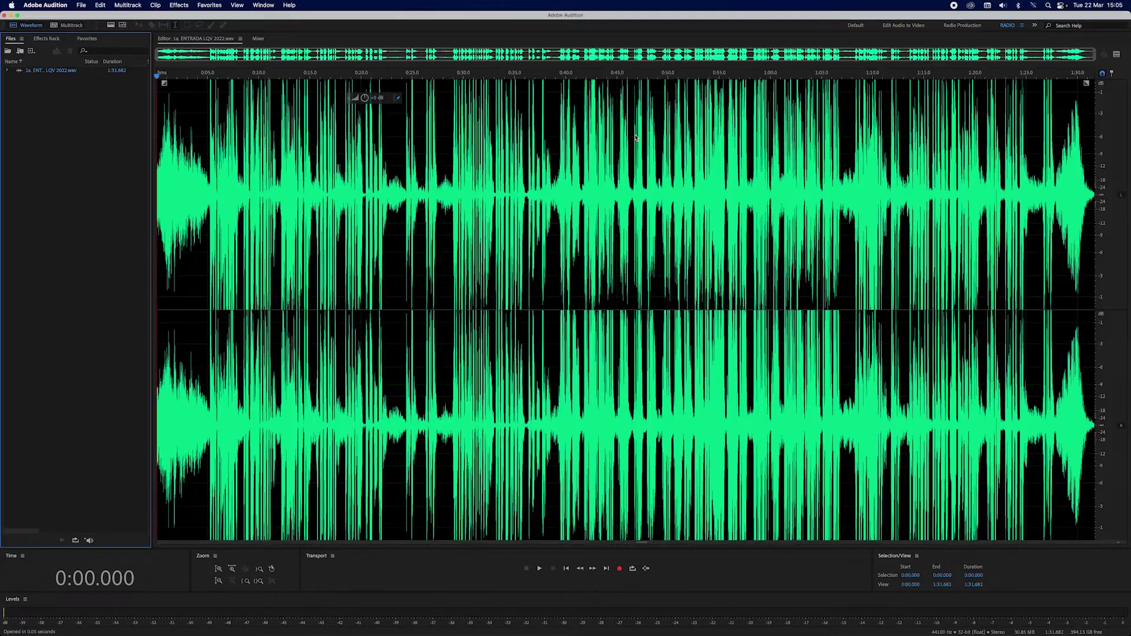
Step: Begin saving the audio under a new name and create the folder "13 TITULOS 721-780" inside 02 AUDIOS TITULOS 2022 copy
click(82, 6)
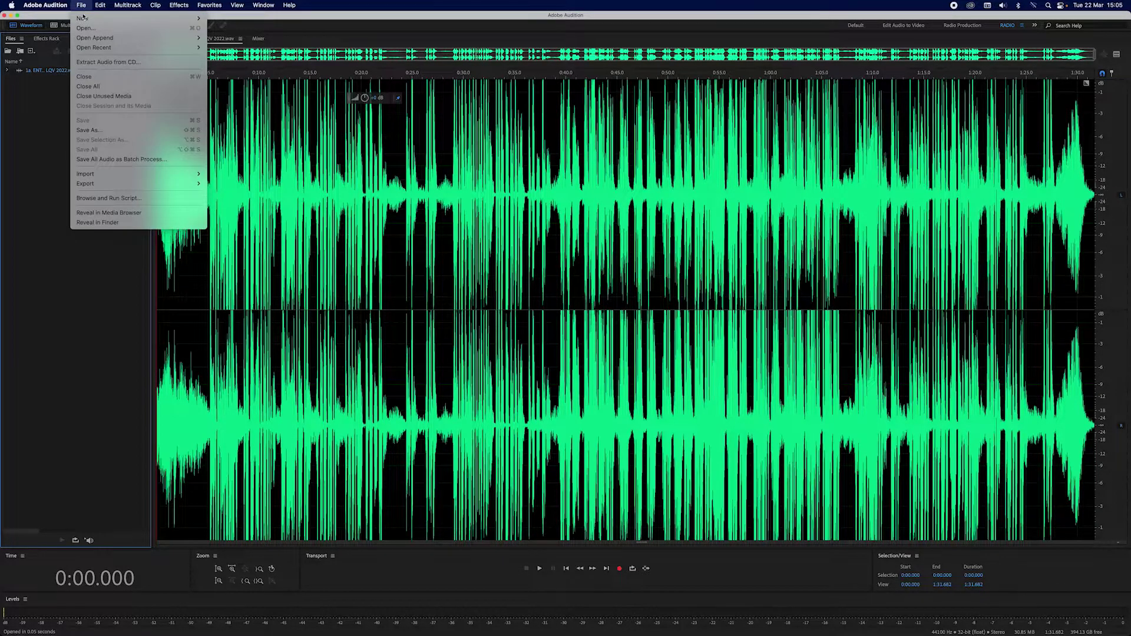
click(91, 131)
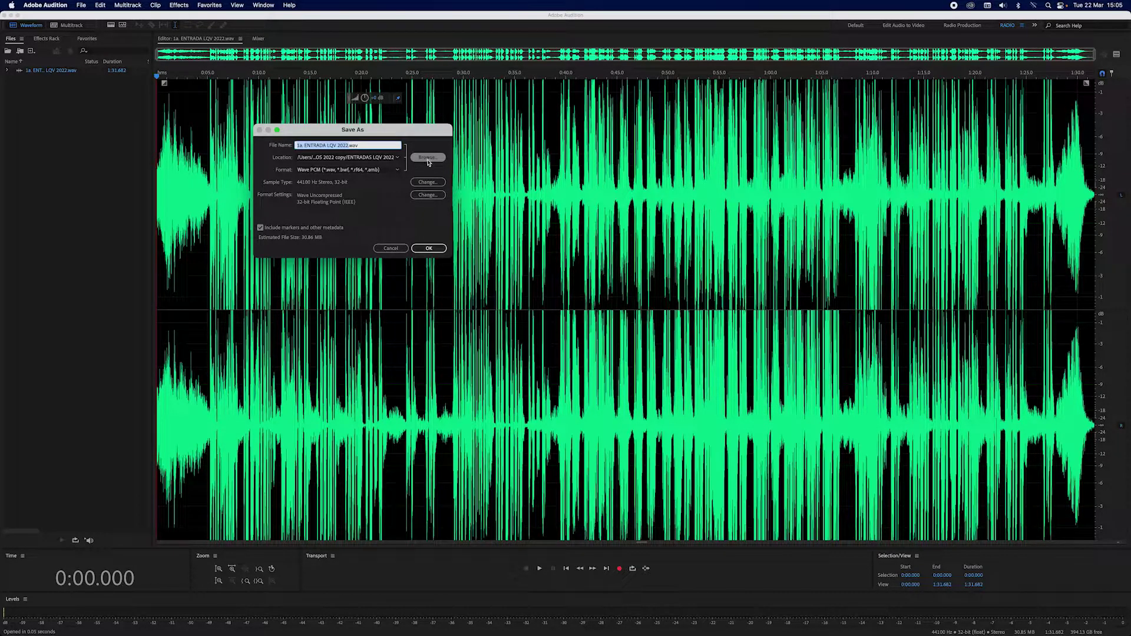
click(429, 163)
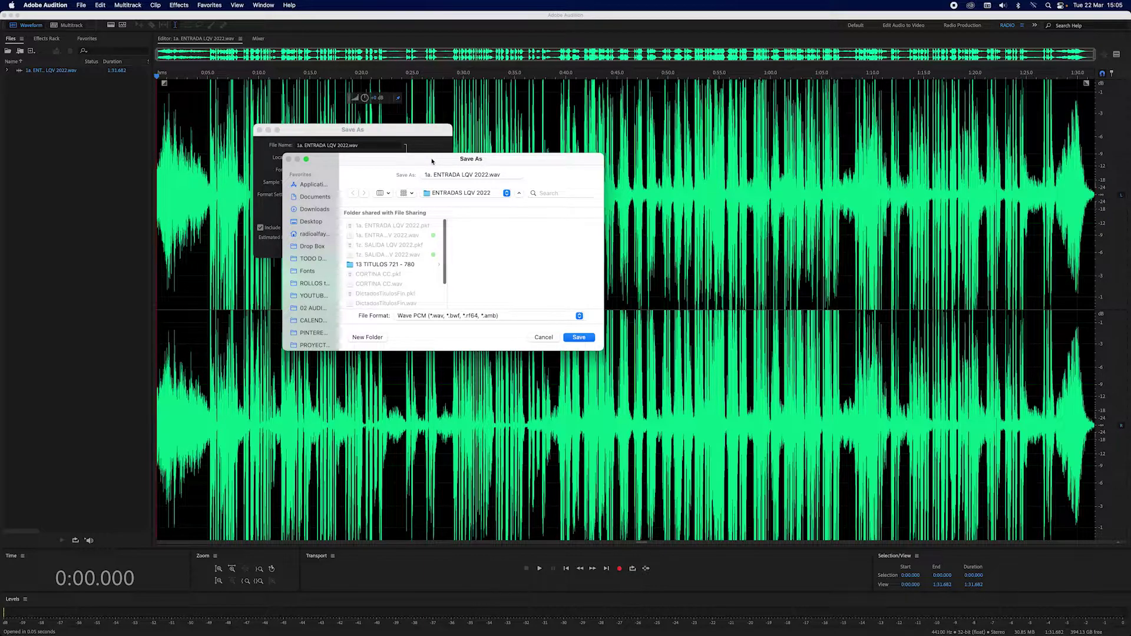
click(471, 193)
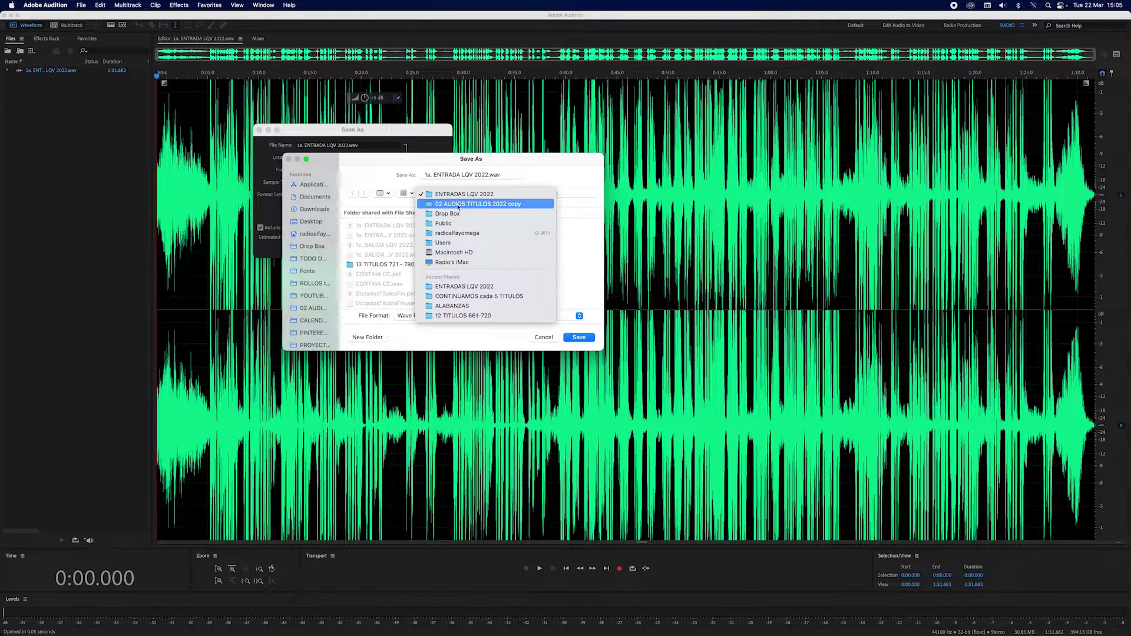
click(459, 205)
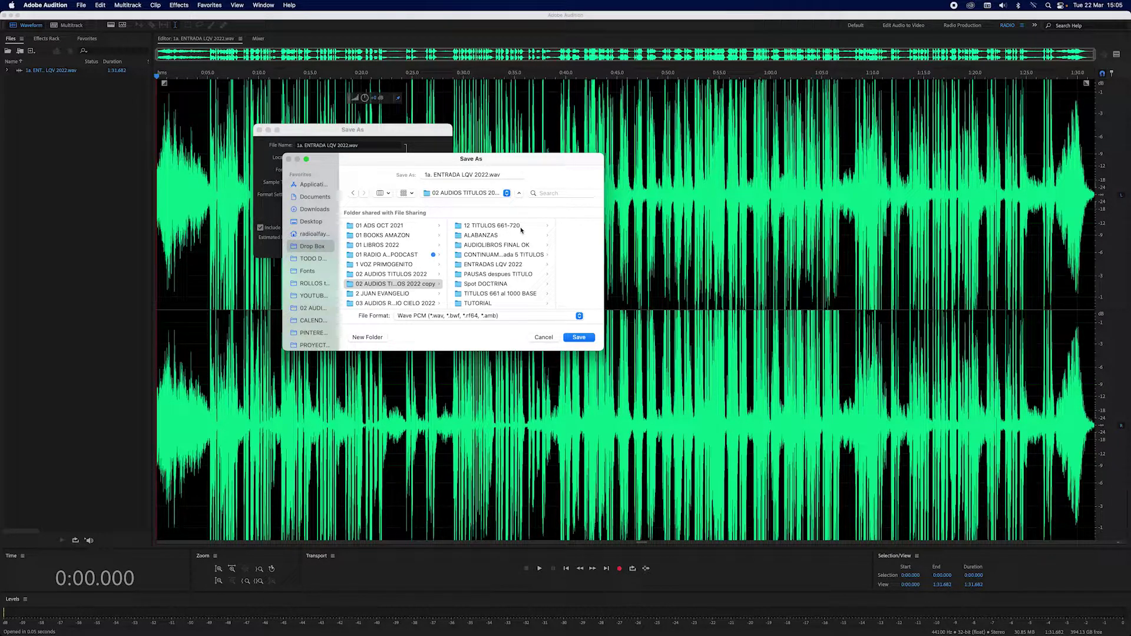
click(367, 337)
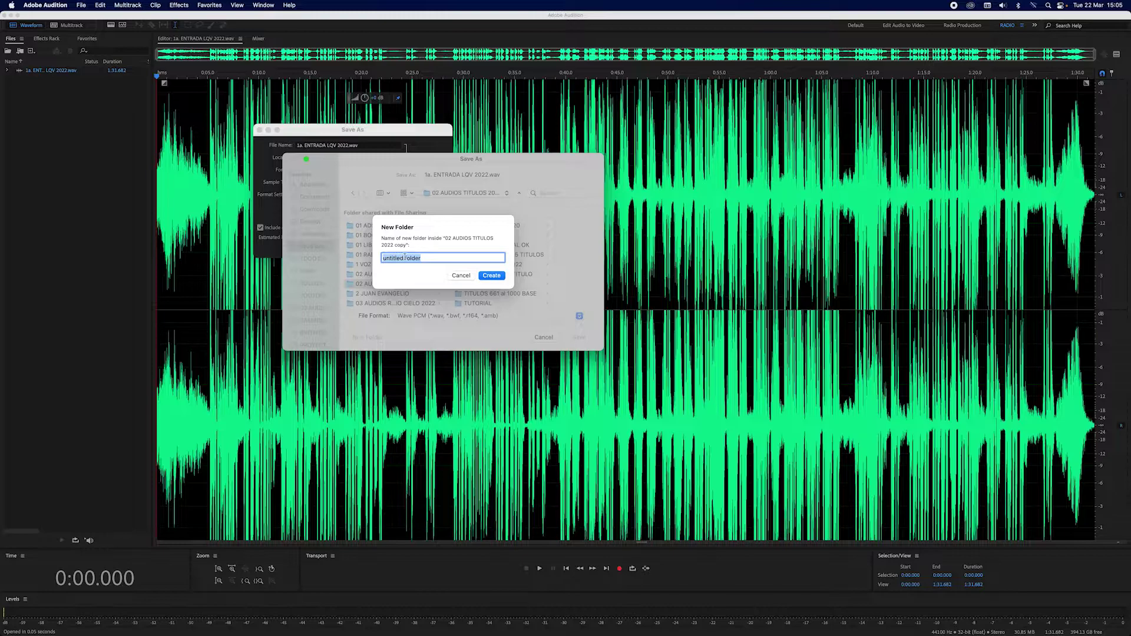
text(13 TITULOS)
text(721-780)
click(493, 276)
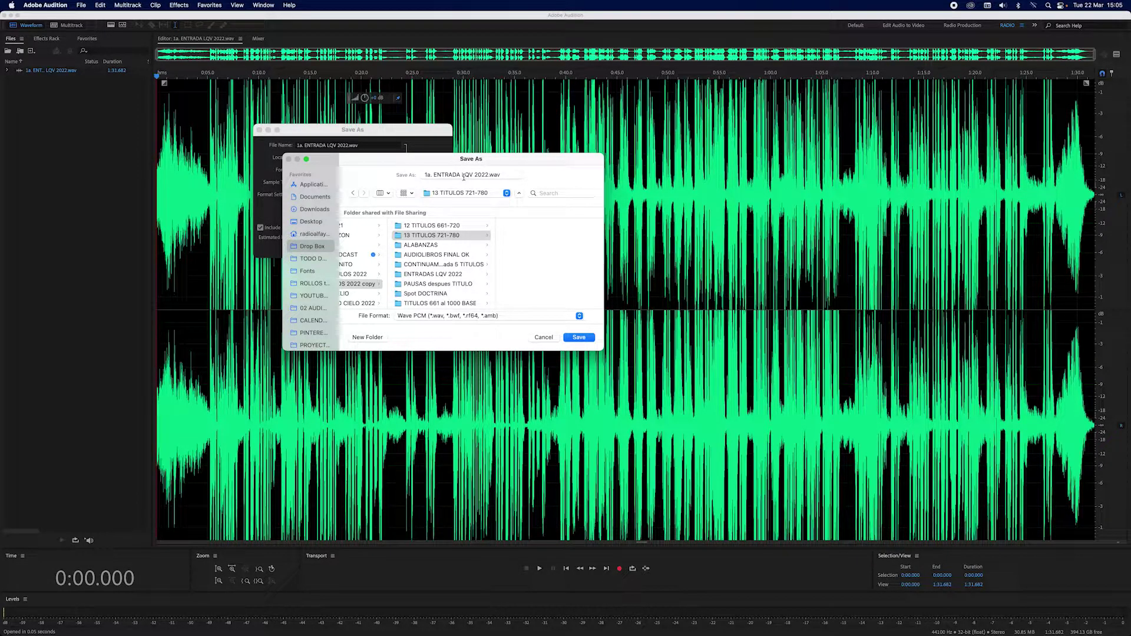
Step: Reuse the existing edited file's name from 12 TITULOS 661-720 and change it to "TITULOS 721 al 780 Editado.wav"
click(428, 226)
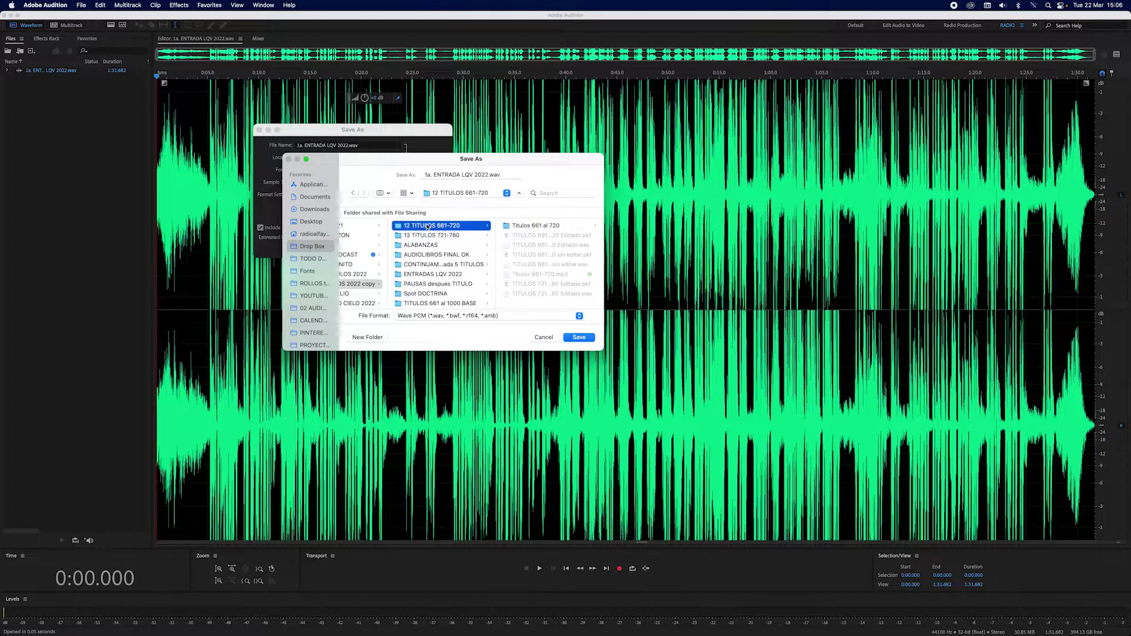
click(548, 247)
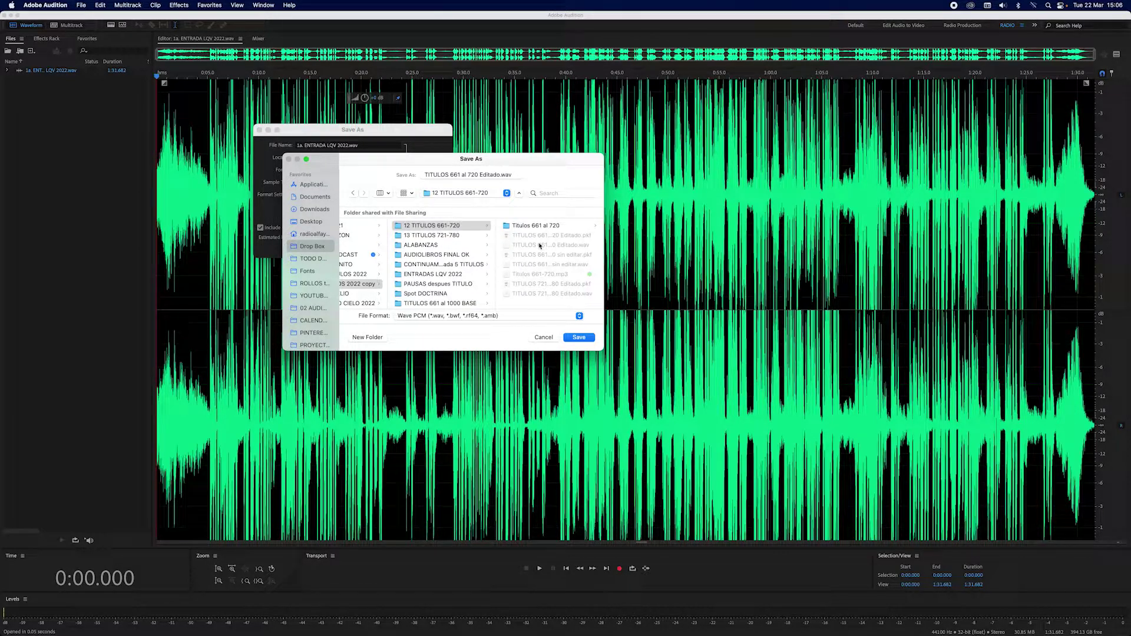
click(452, 175)
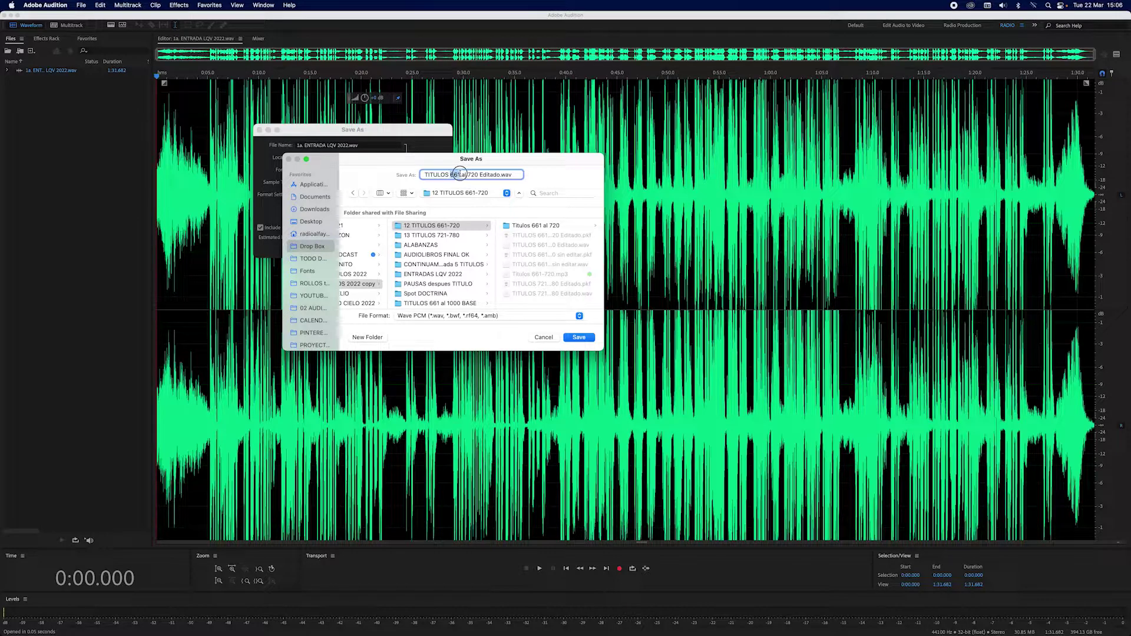
double_click(458, 174)
text(721)
click(471, 175)
Step: Save the file in the 13 TITULOS 721-780 folder, keeping the Wave PCM format
click(420, 236)
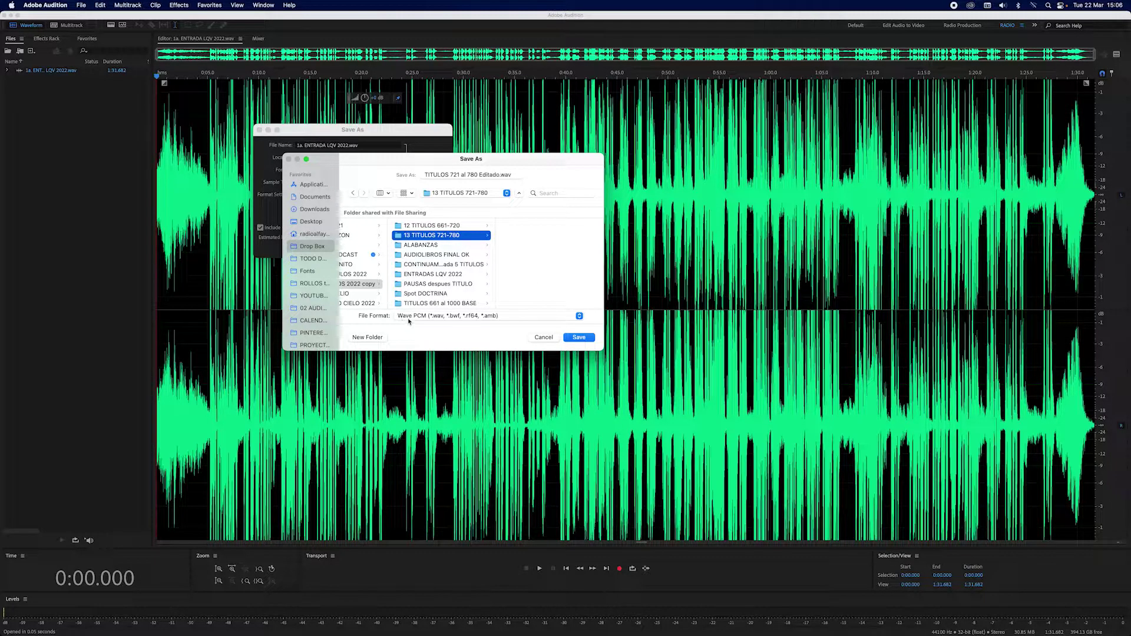
click(579, 337)
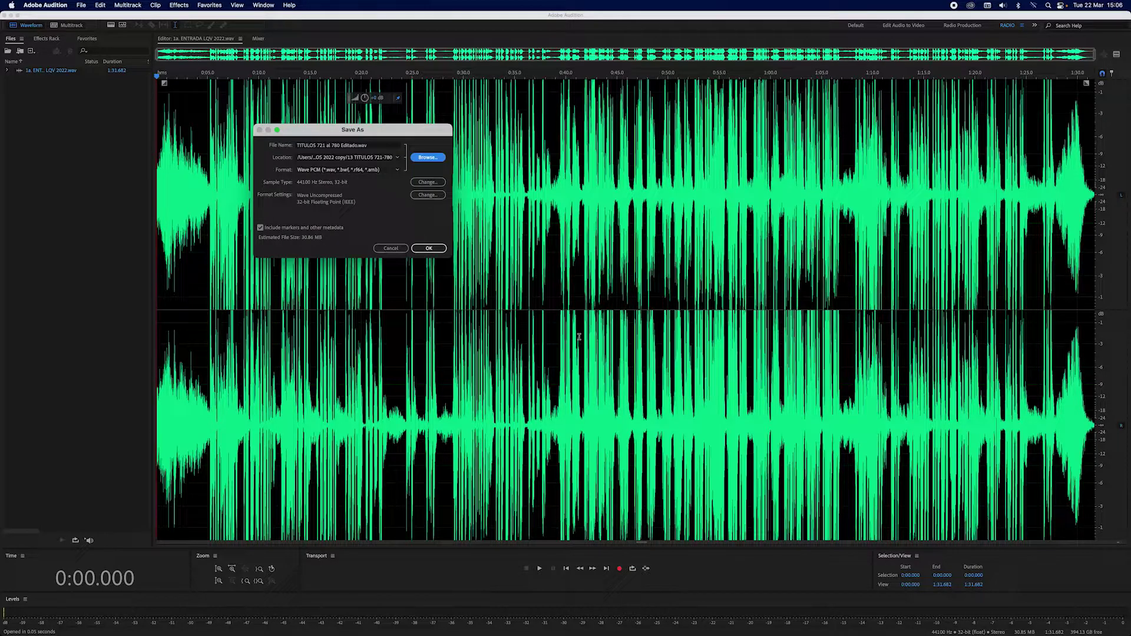
click(332, 169)
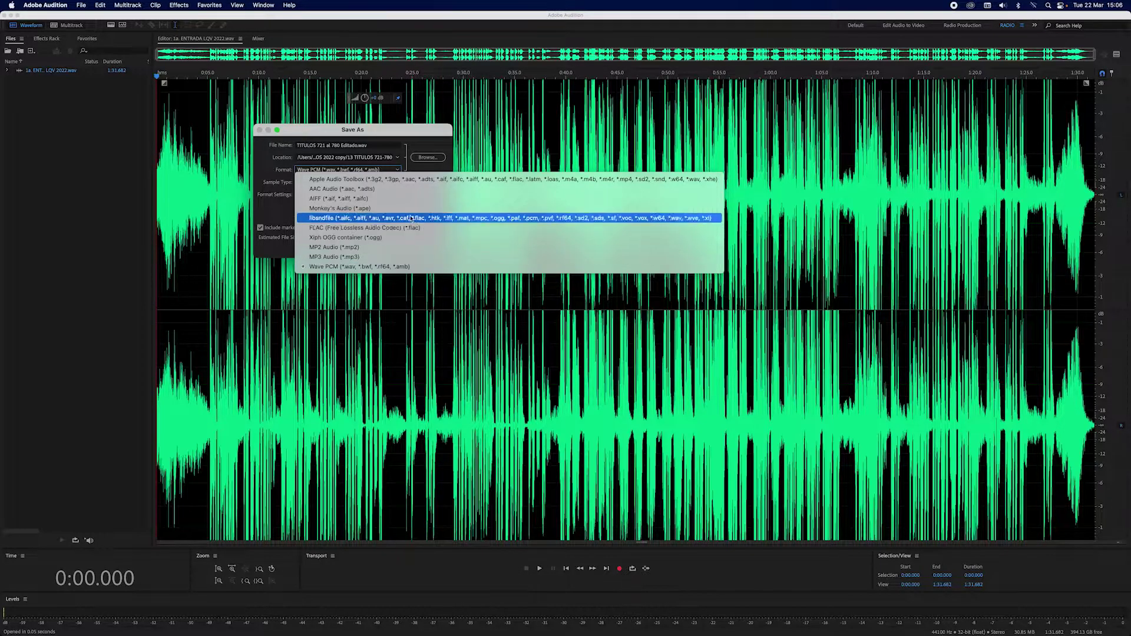
click(432, 151)
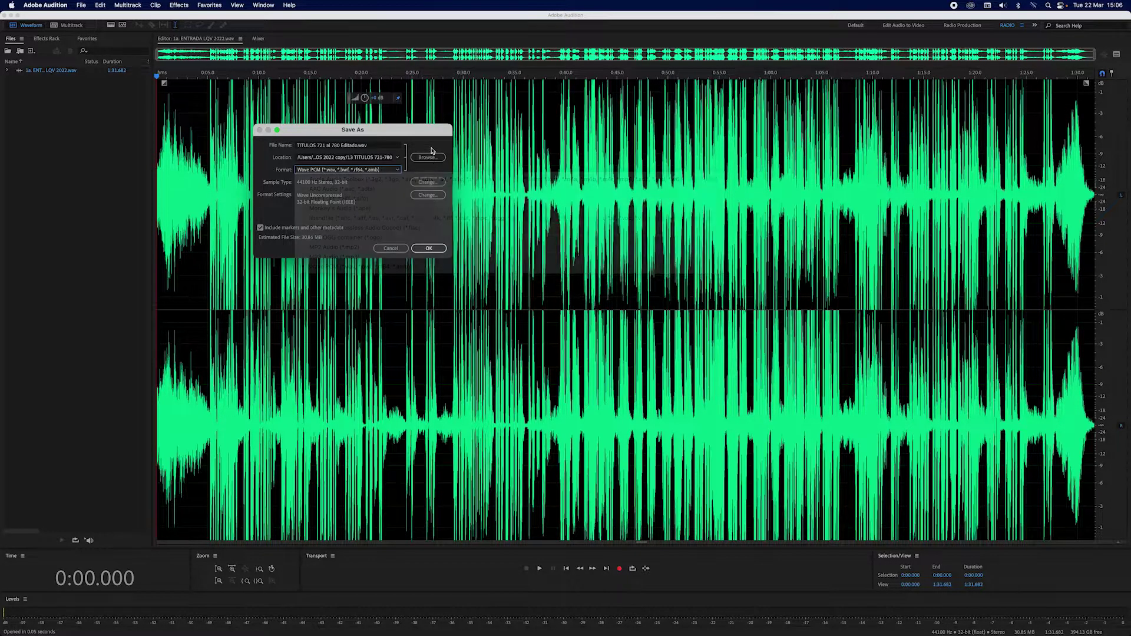
click(429, 248)
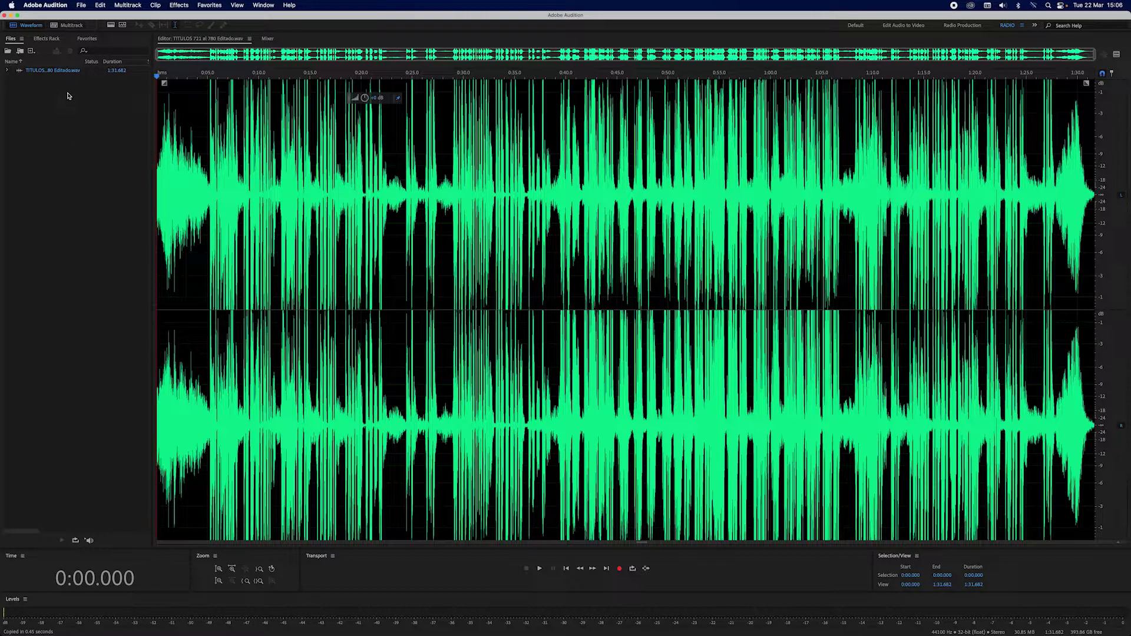
Step: Open "Alabado Creador Alfa y Omega Amiga Consolador.wav" from the ALABANZAS folder
click(86, 7)
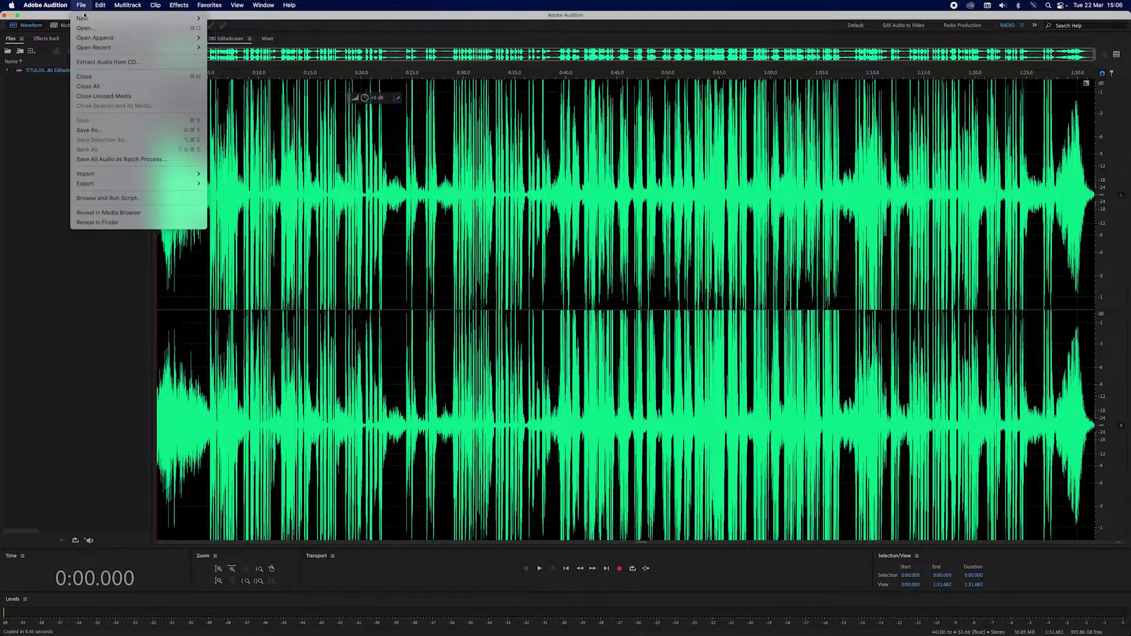
click(85, 28)
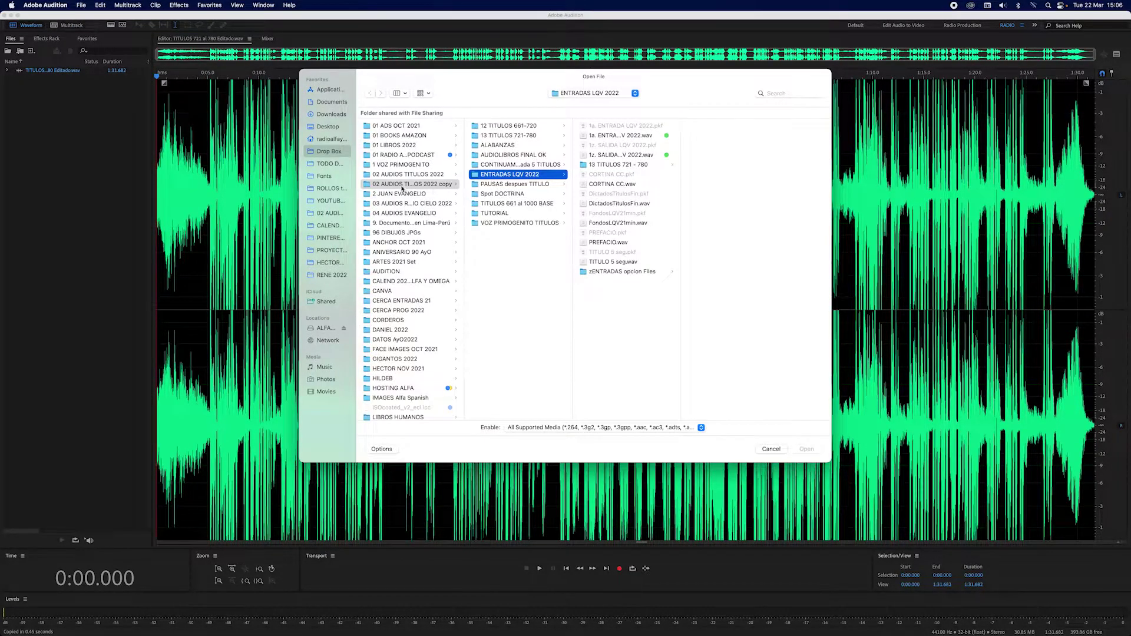
click(402, 185)
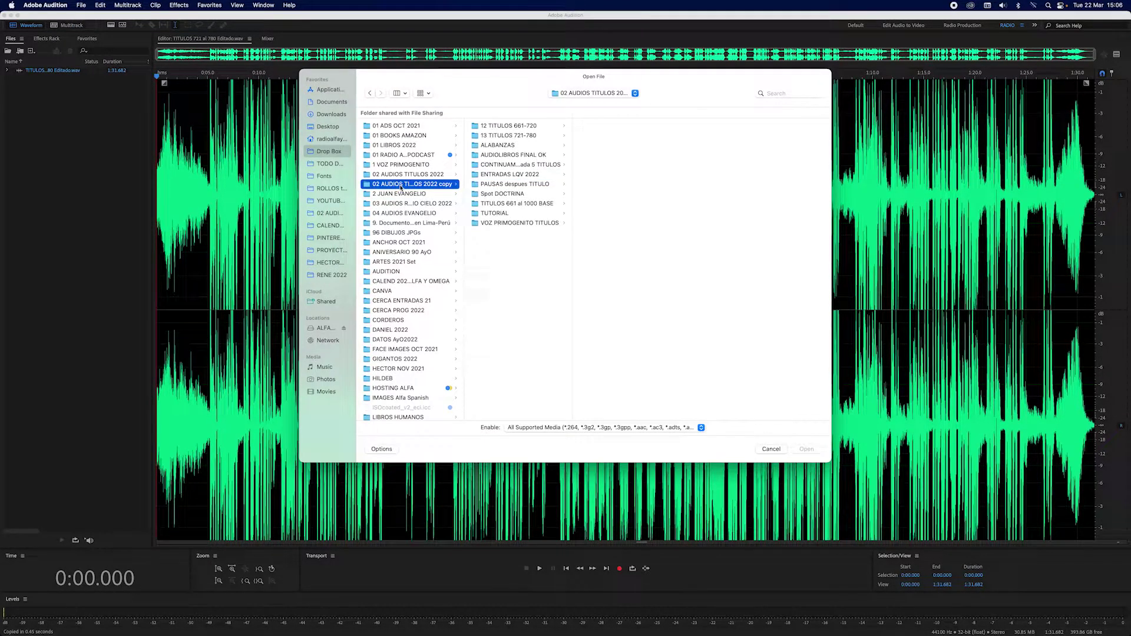
click(494, 146)
click(599, 136)
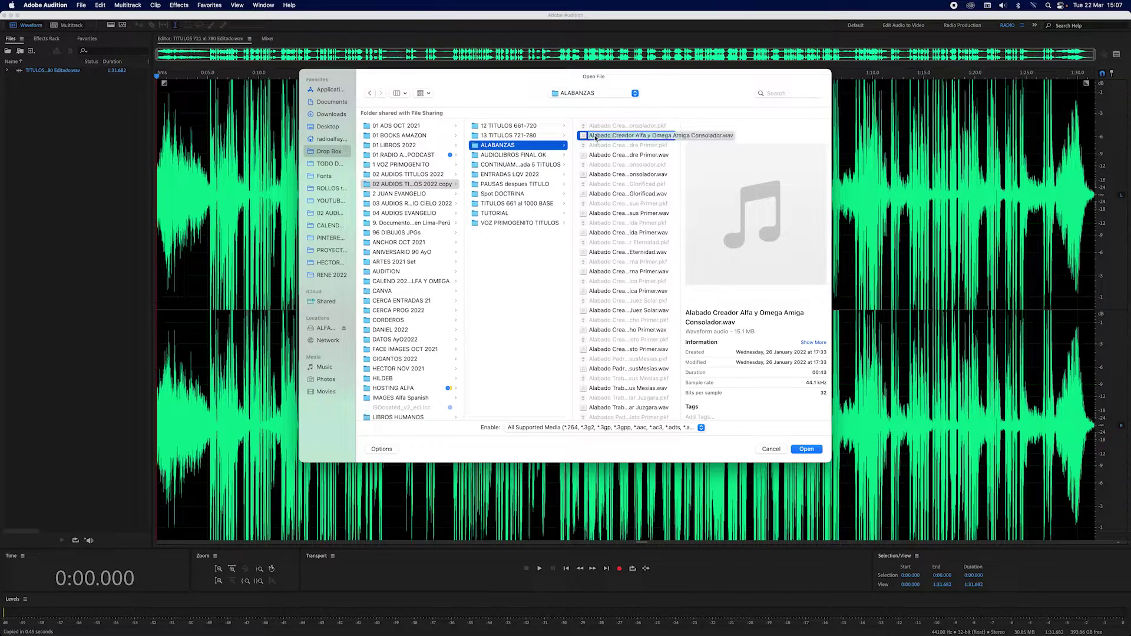
click(807, 450)
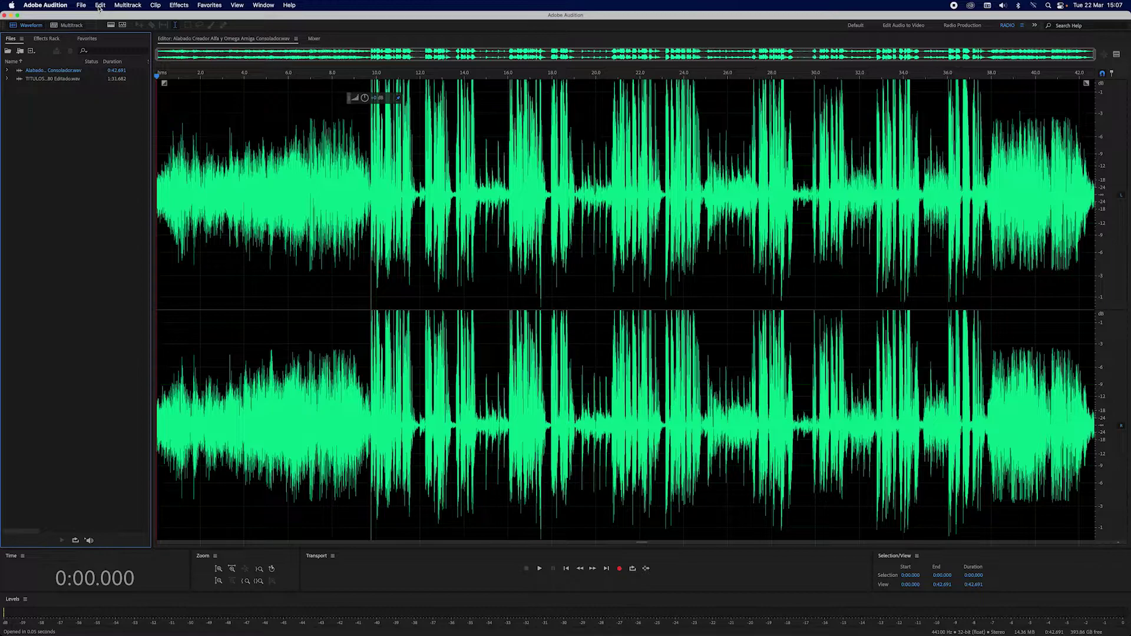
Step: Select the entire waveform of the Alabado Creador audio and copy it
click(99, 7)
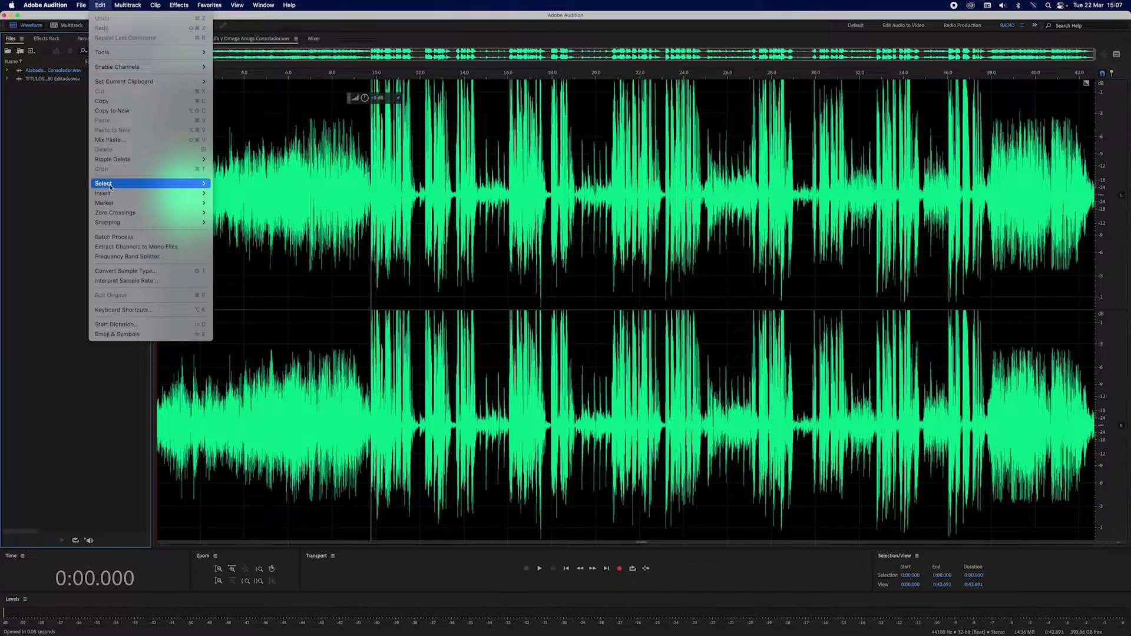
mouse_move(200, 184)
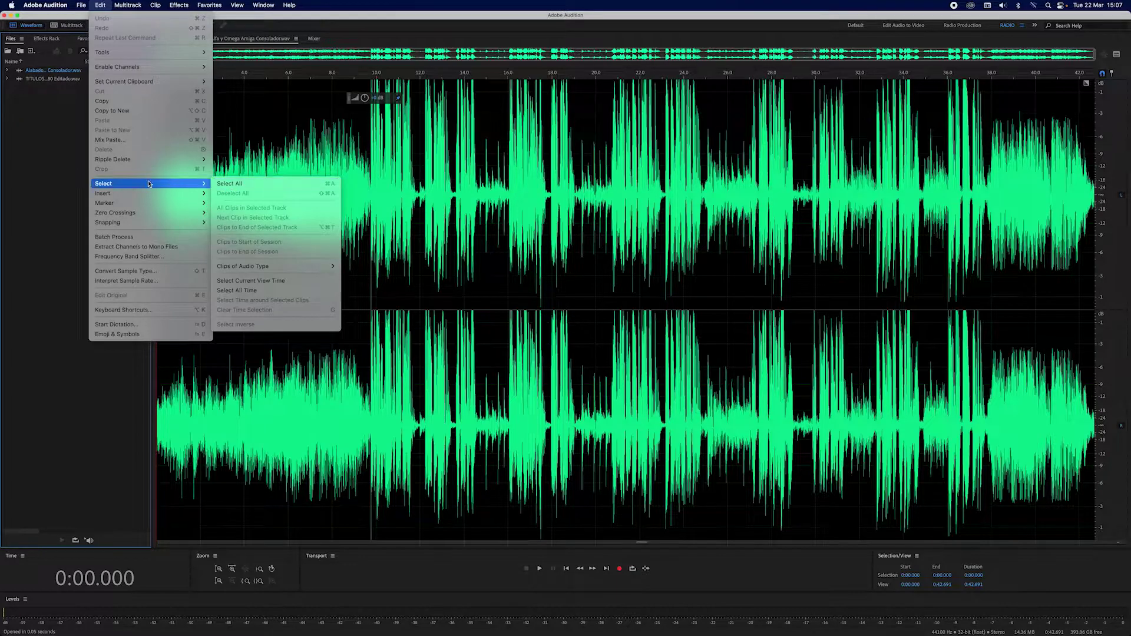
click(230, 184)
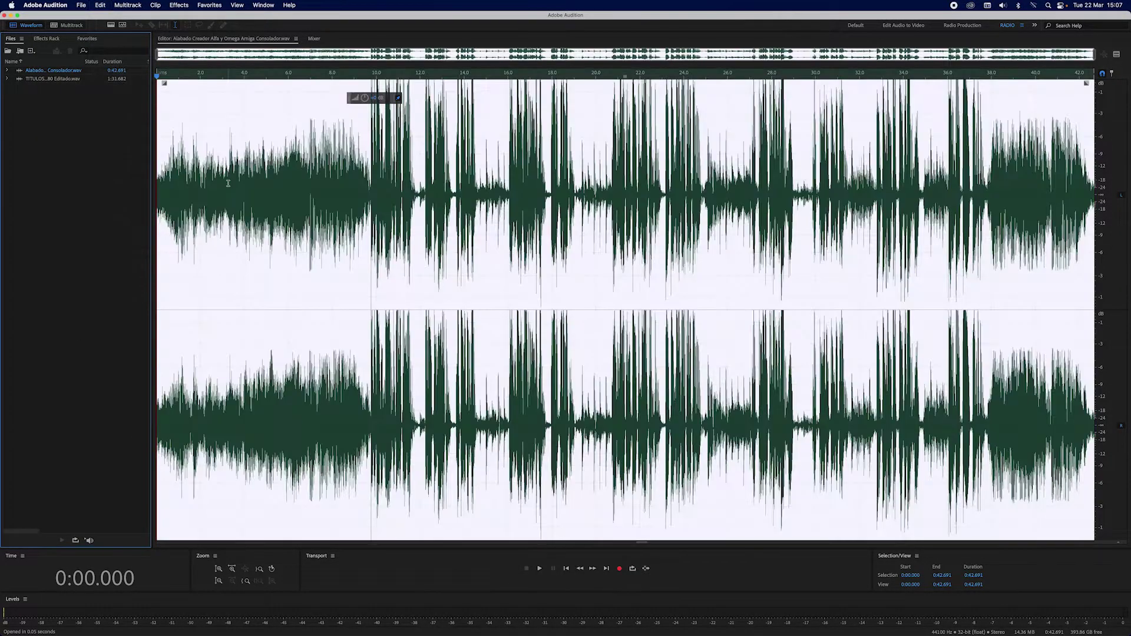
click(99, 6)
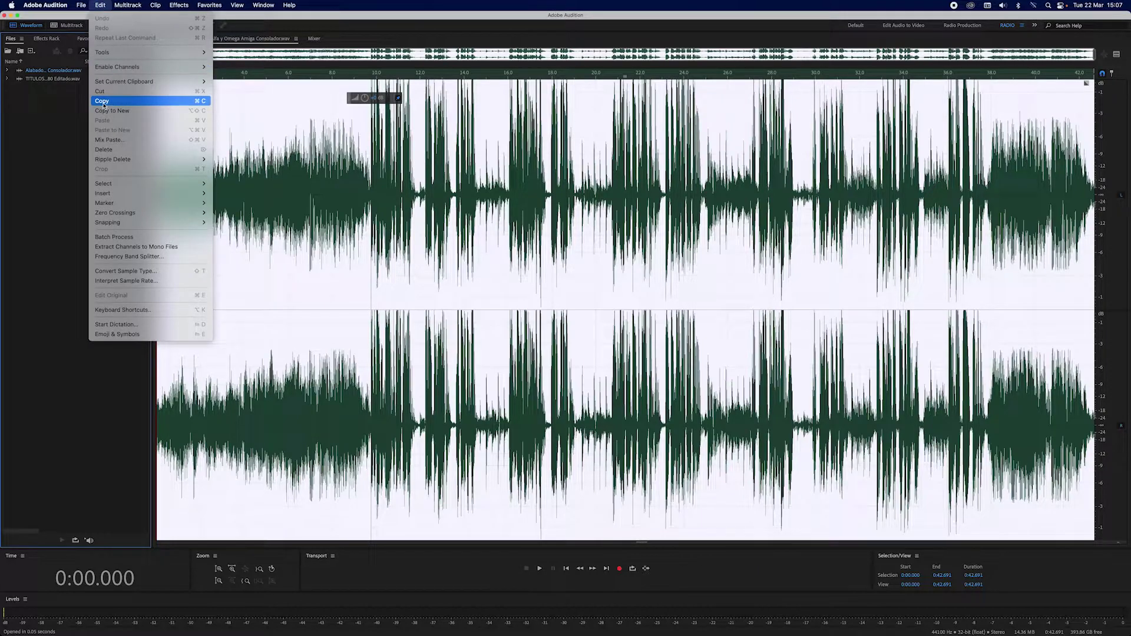
click(102, 102)
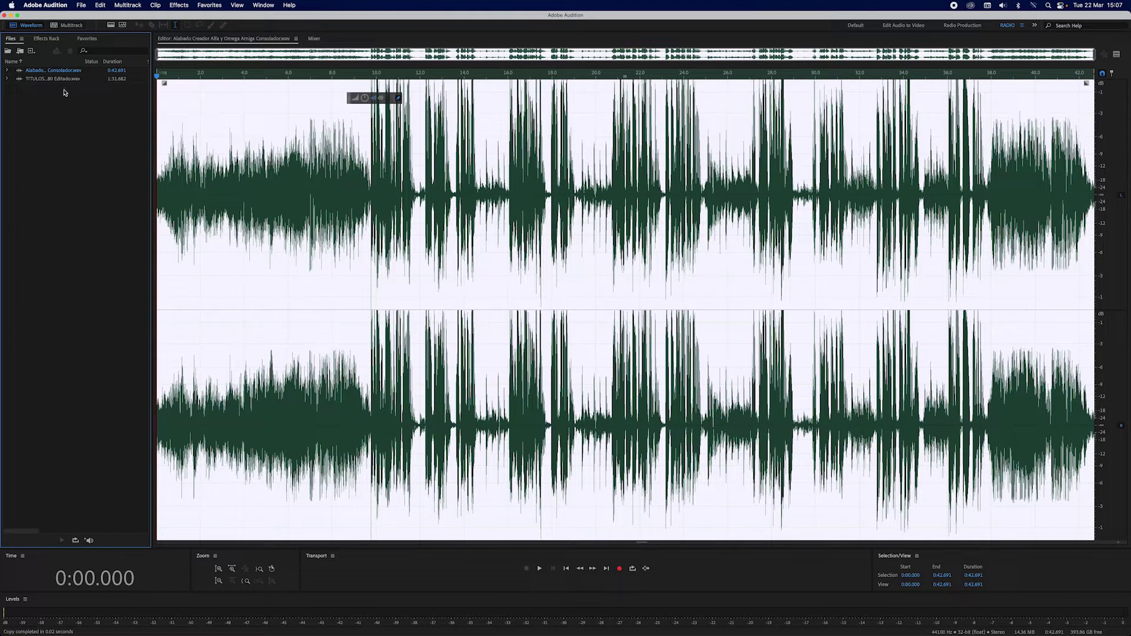
Step: Switch to TITULOS 721 al 780 Editado.wav and place the playhead at 1:28.012, just before the closing music
click(35, 80)
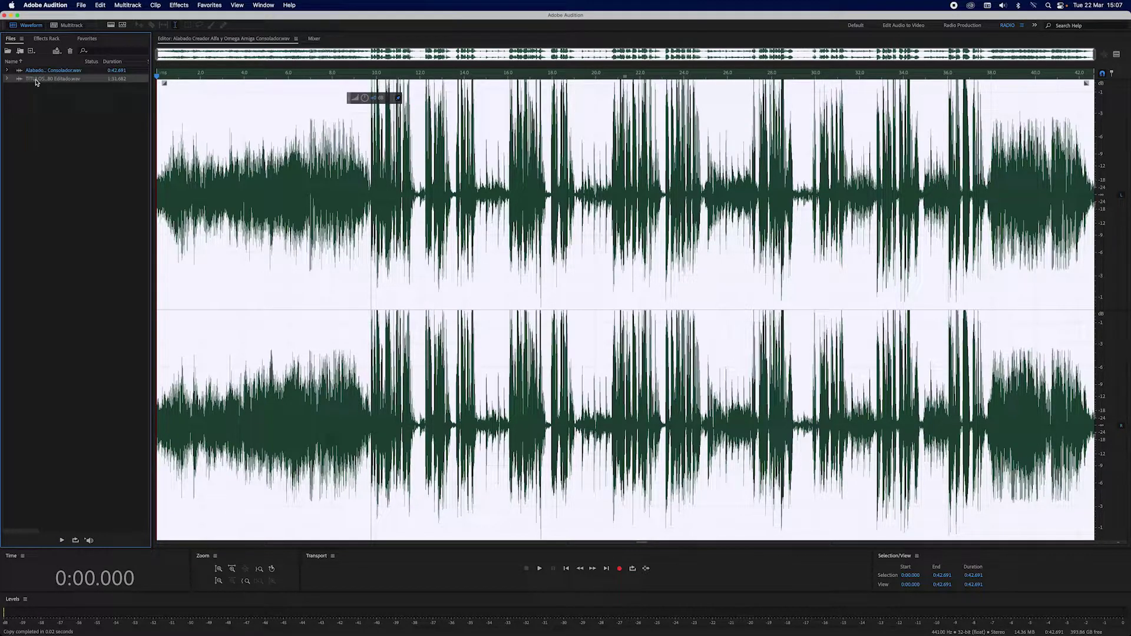
double_click(36, 80)
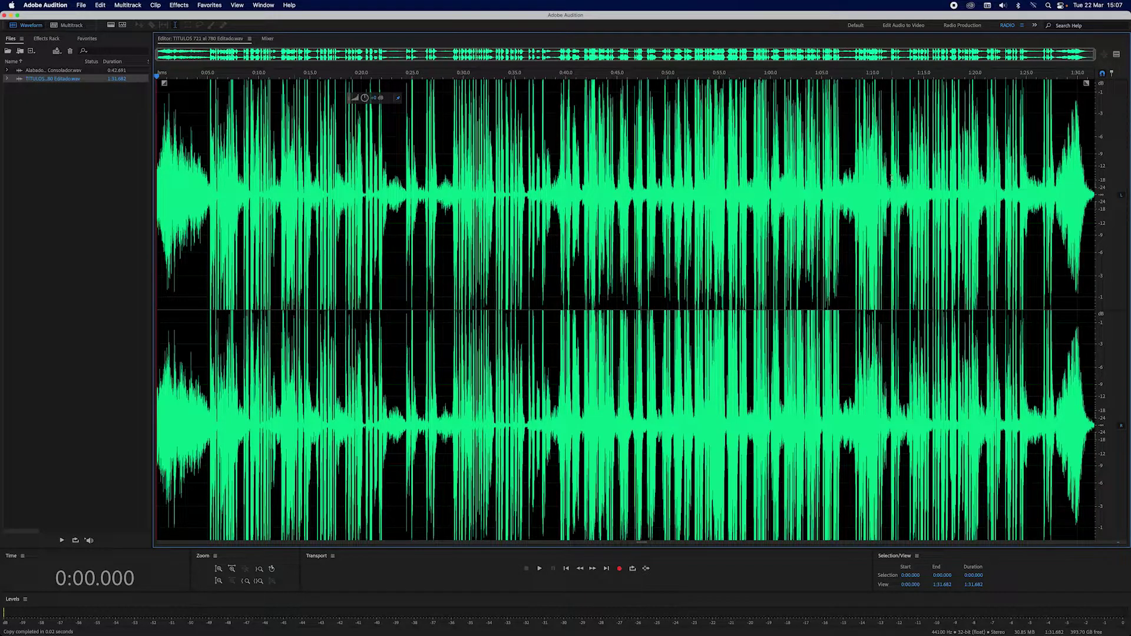
click(1064, 80)
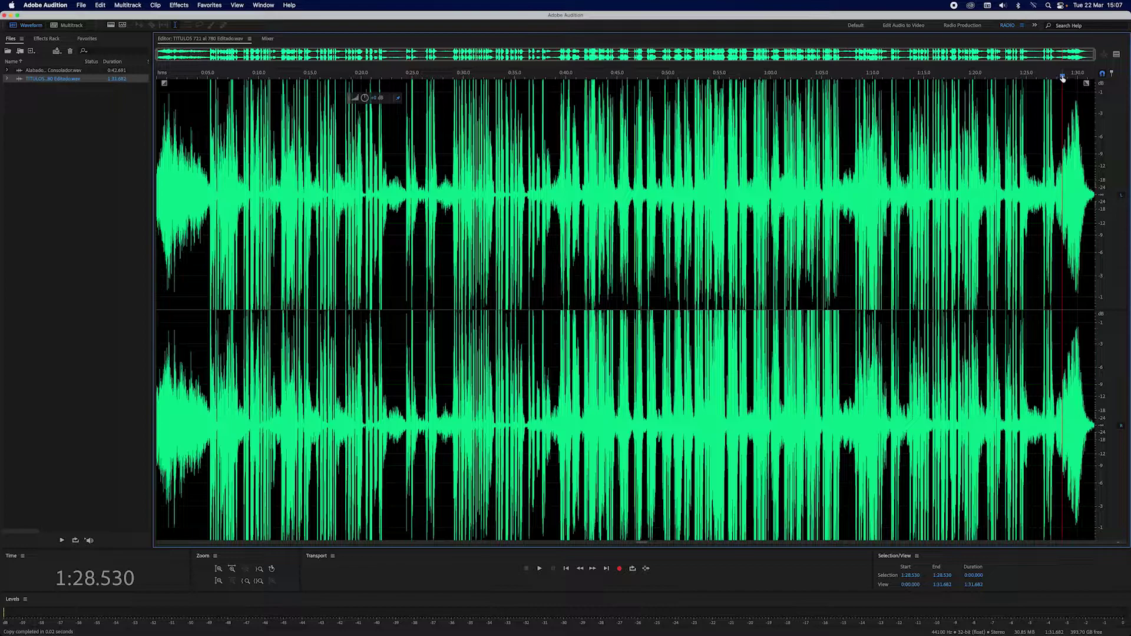
mouse_move(1063, 79)
mouse_down()
mouse_move(1042, 77)
mouse_move(1058, 78)
mouse_up()
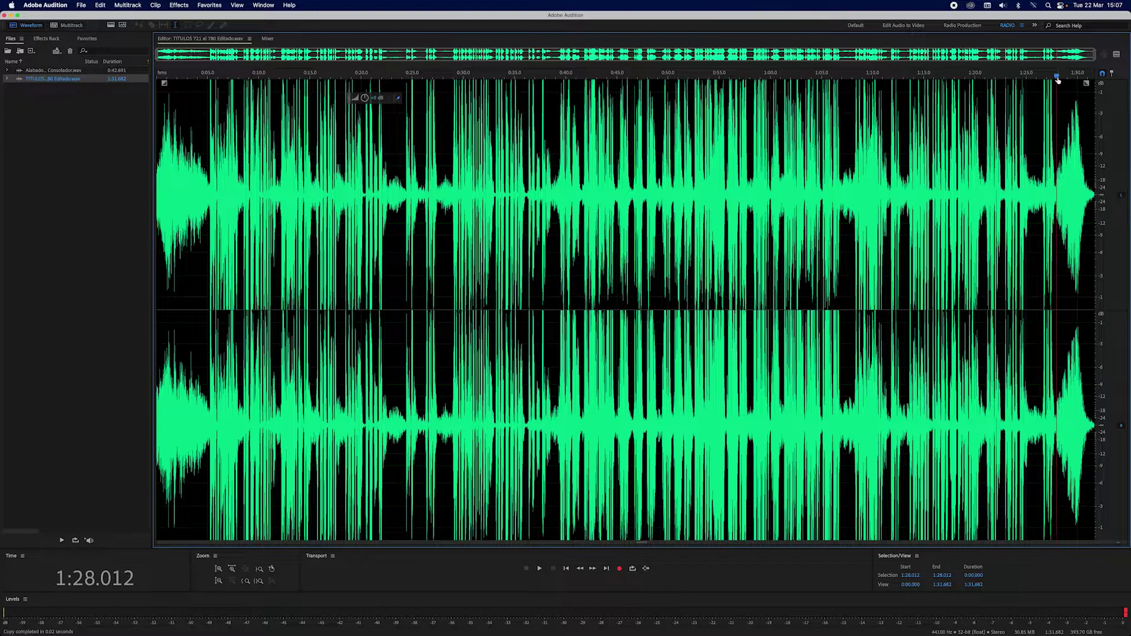
Step: Paste the copied Alabado audio at the very end of the programme, at 1:31.682, and save the file
drag(1058, 80, 1100, 79)
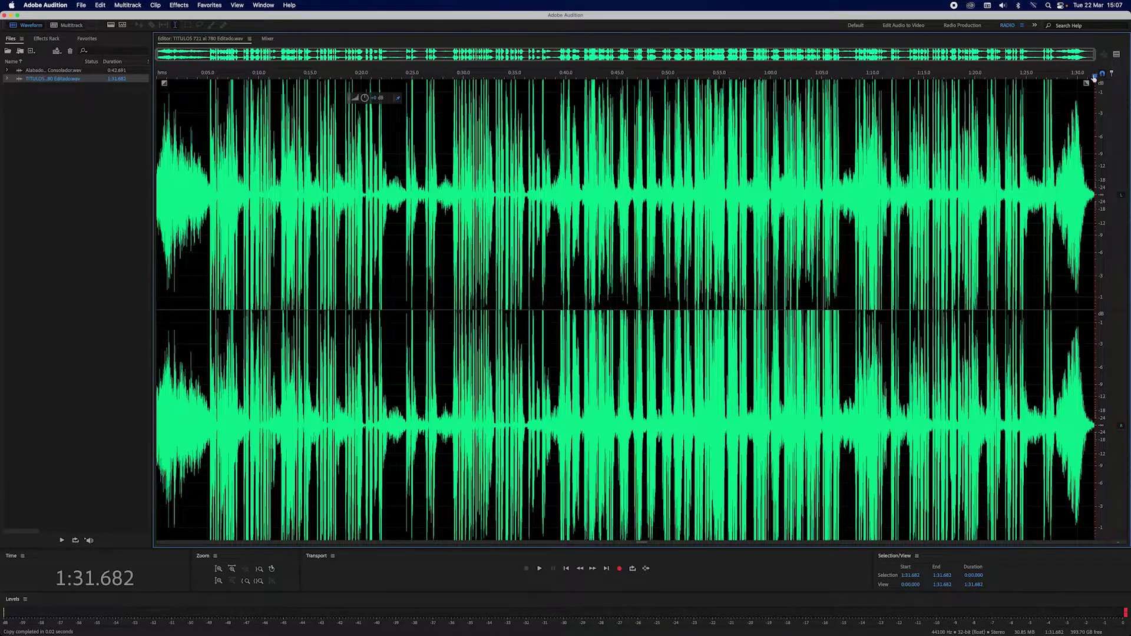
click(99, 4)
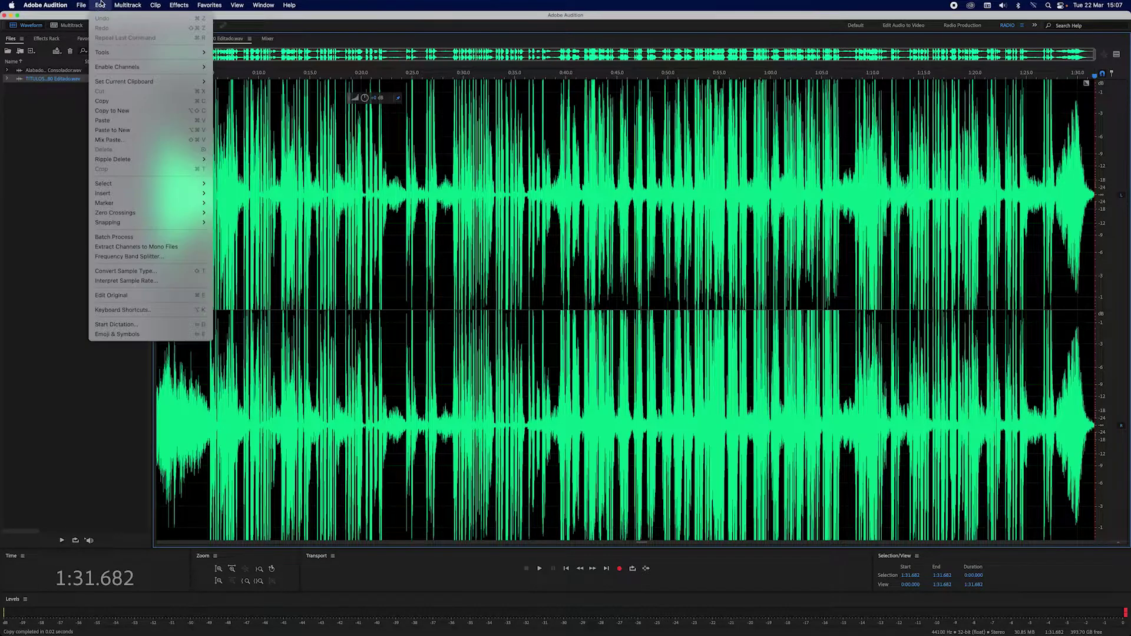
click(102, 120)
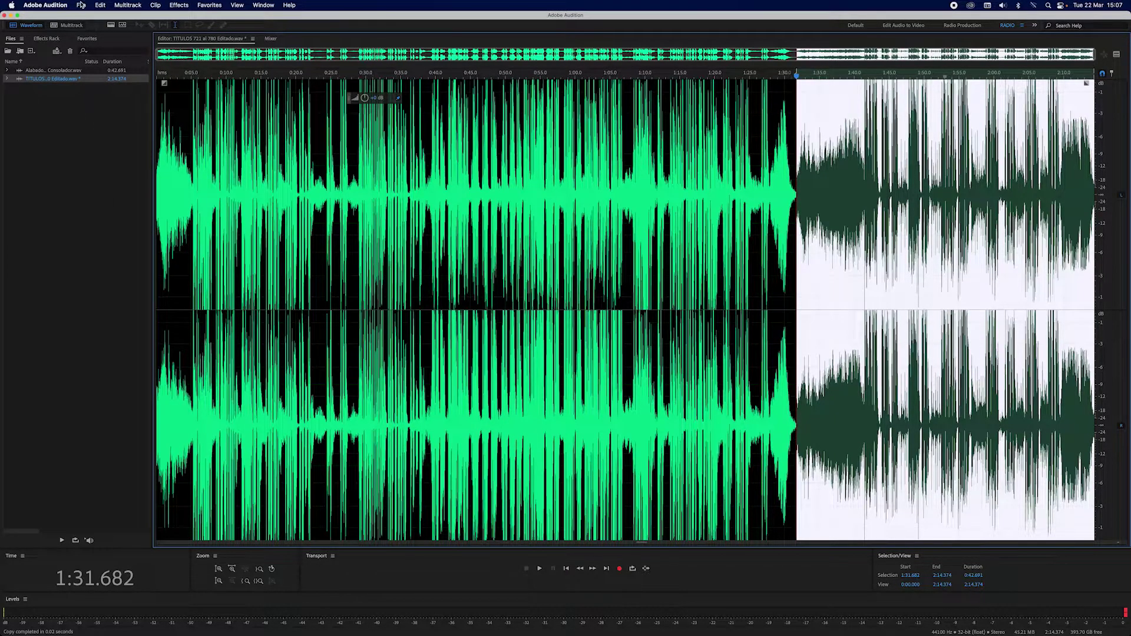
click(82, 5)
click(82, 120)
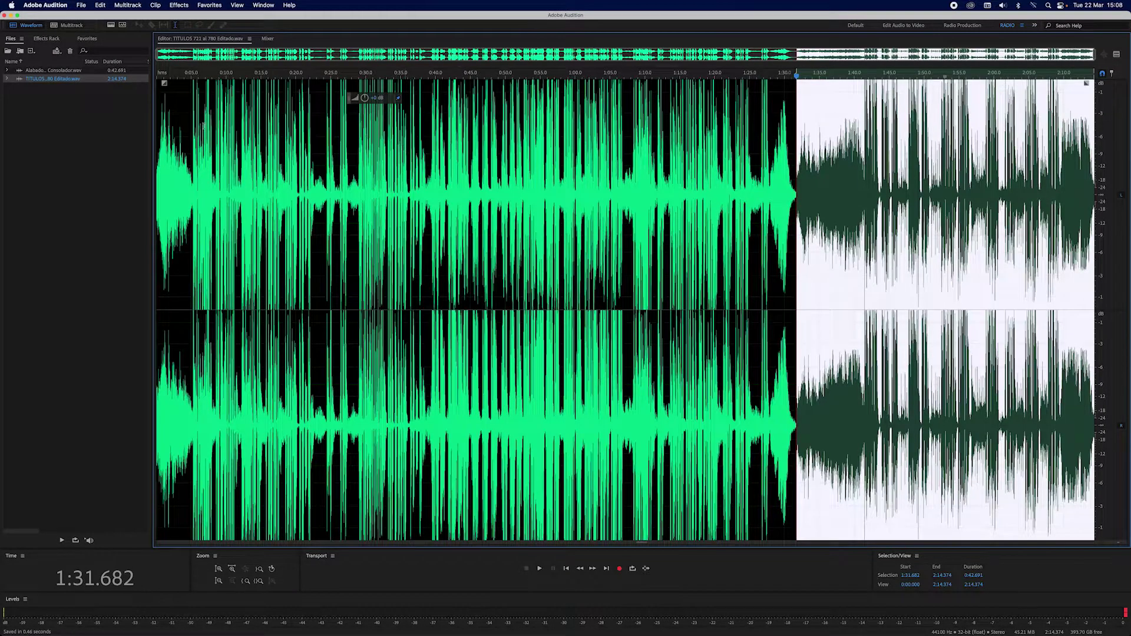
Step: Open PREFACIO.wav from the ENTRADAS LQV 2022 folder inside 02 AUDIOS TITULOS 2022 copy
click(39, 113)
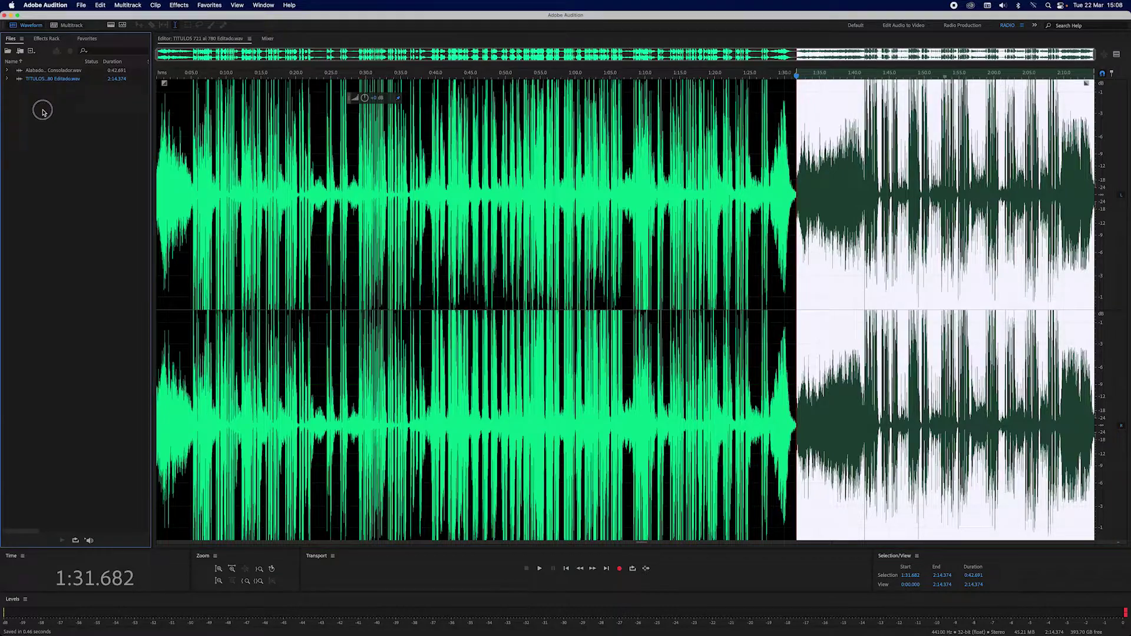
click(82, 6)
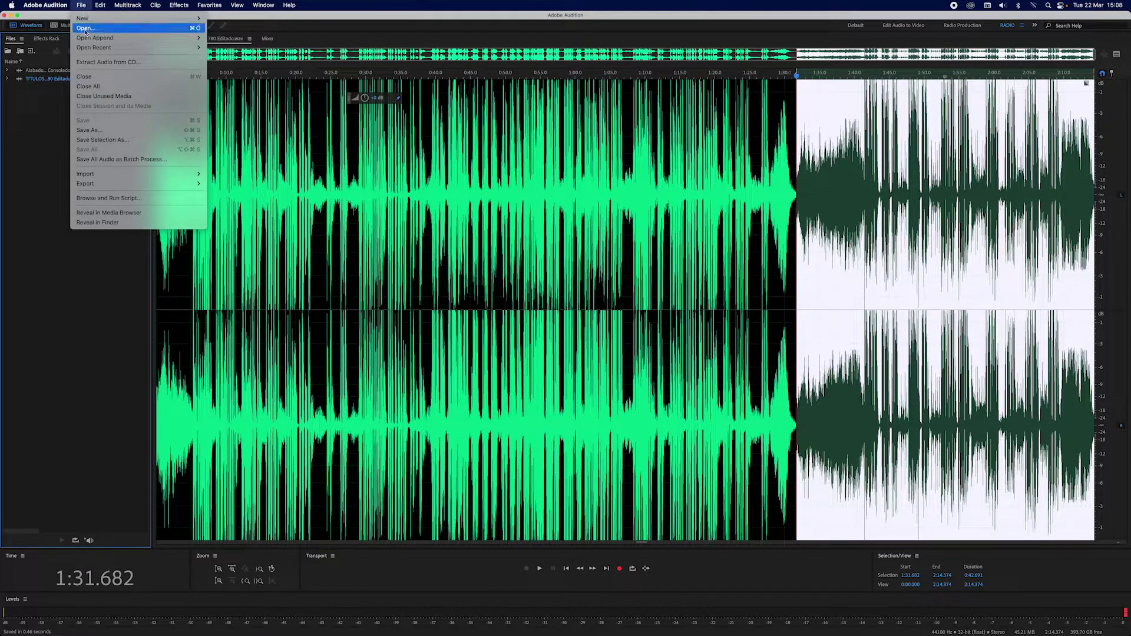
click(86, 29)
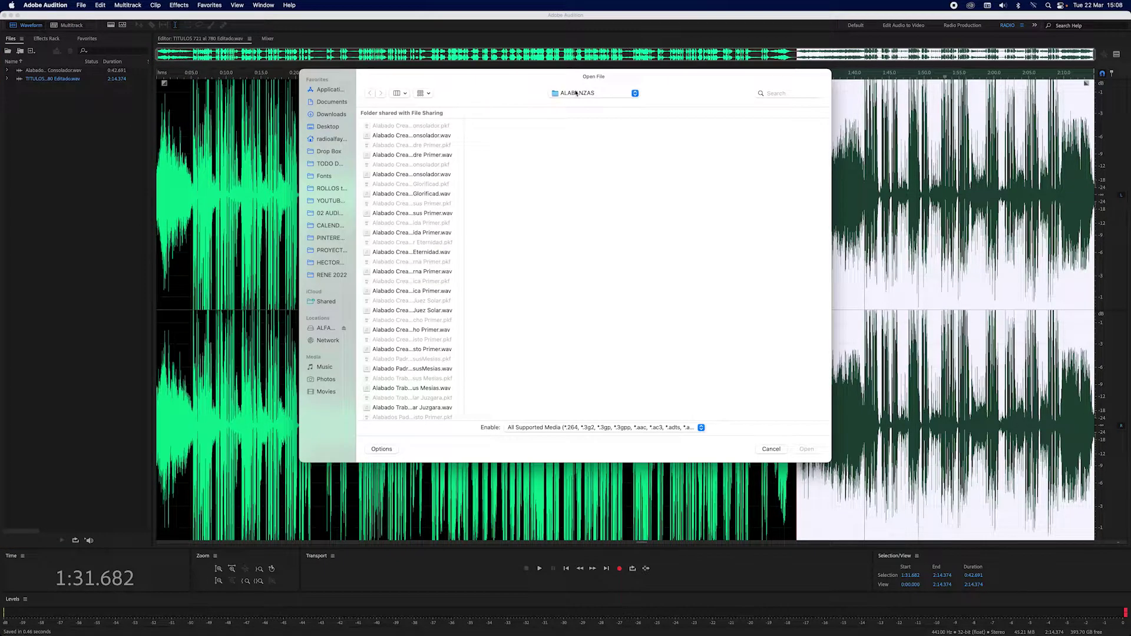
click(577, 92)
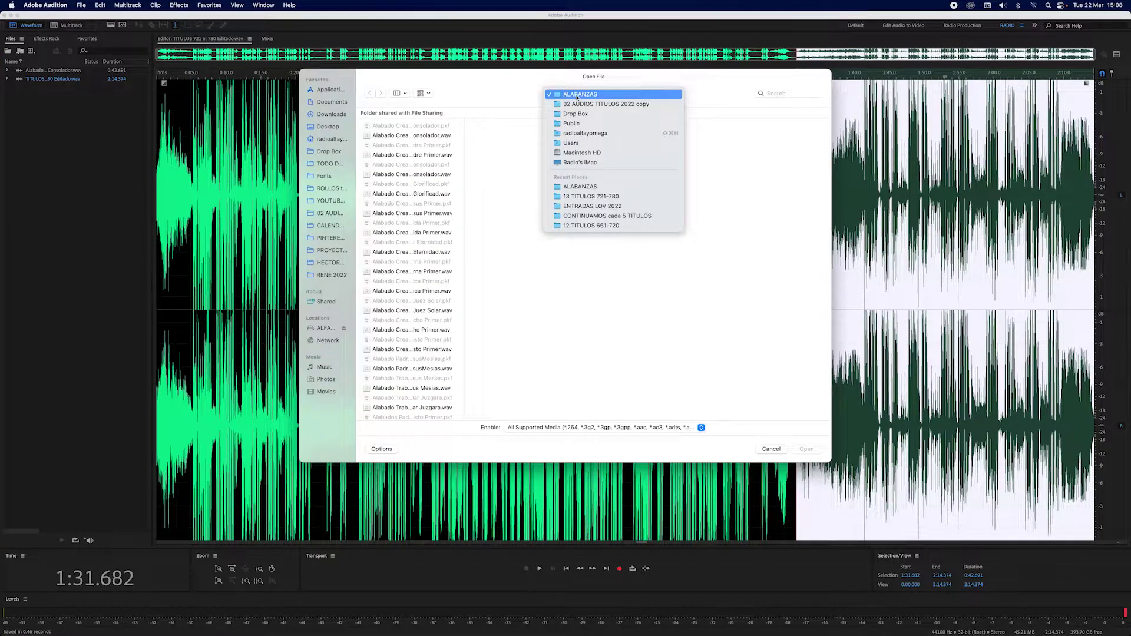
click(580, 103)
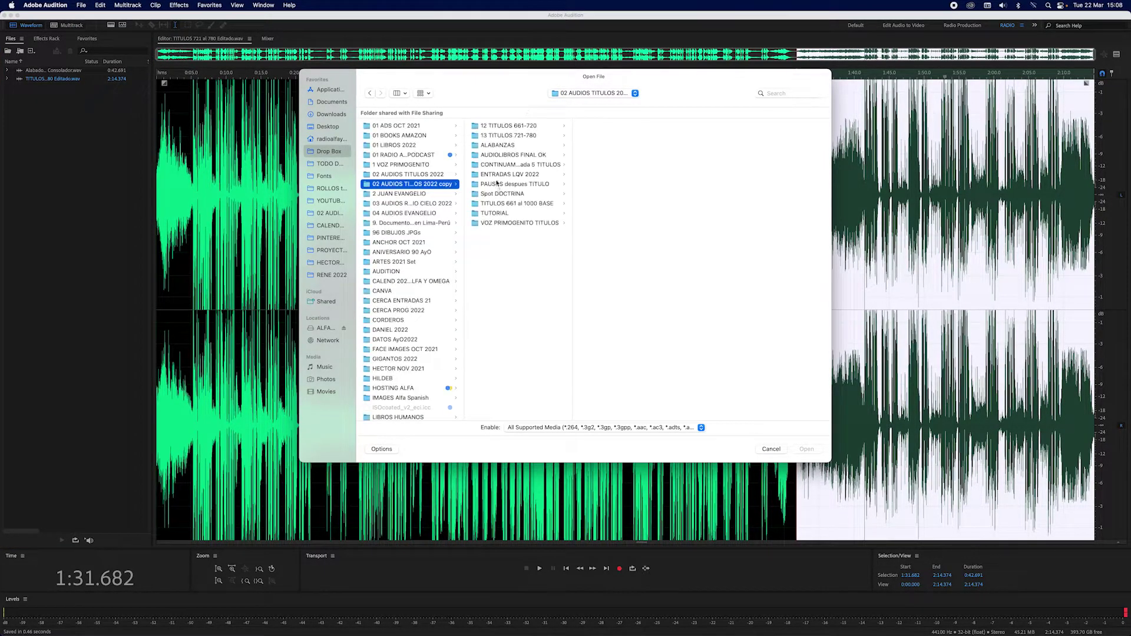
click(510, 175)
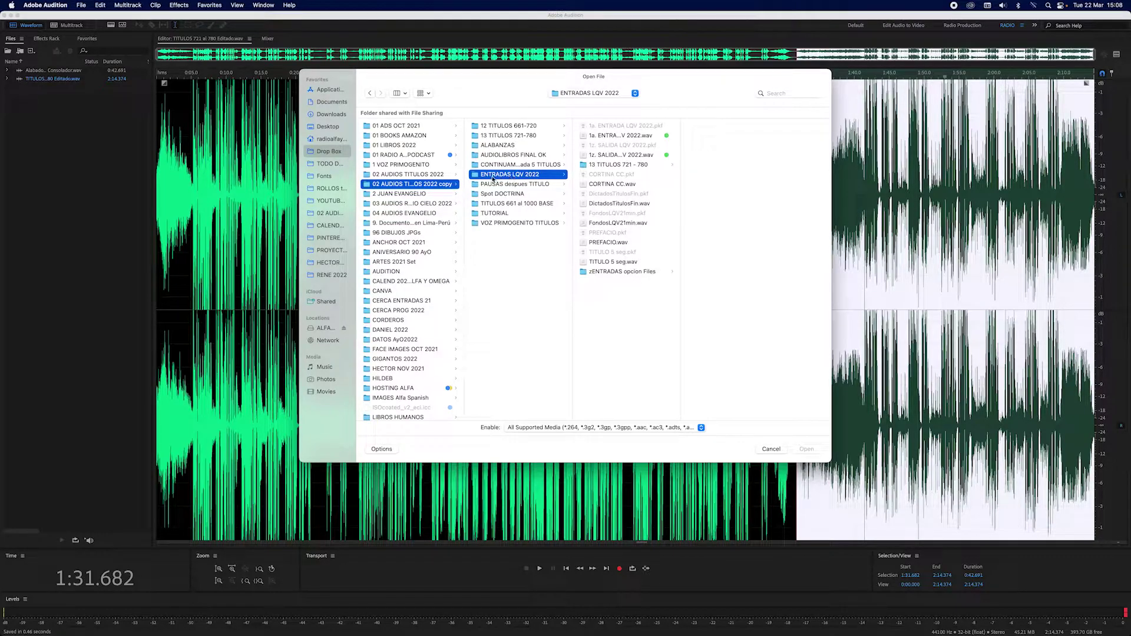
click(601, 244)
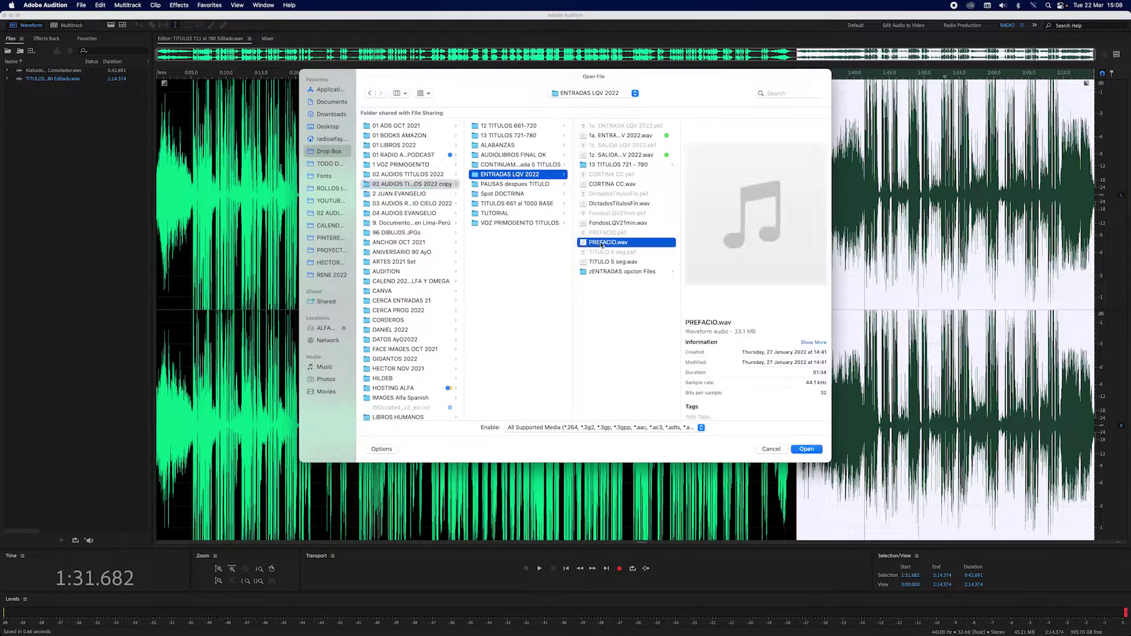
double_click(598, 242)
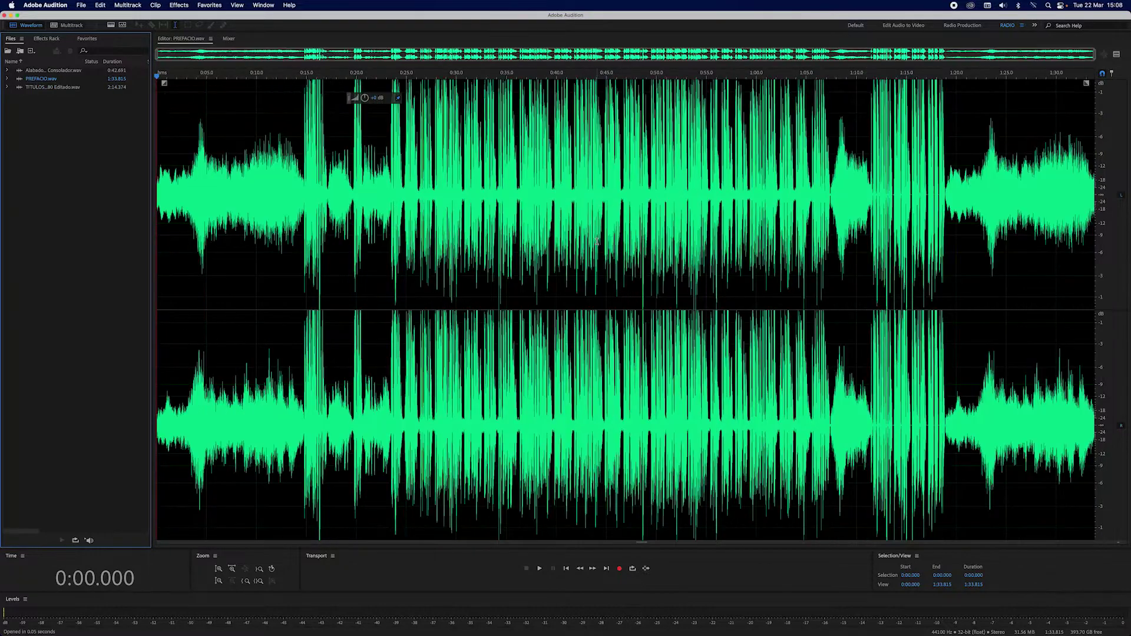
Step: Select the entire waveform of PREFACIO.wav and copy it
click(240, 156)
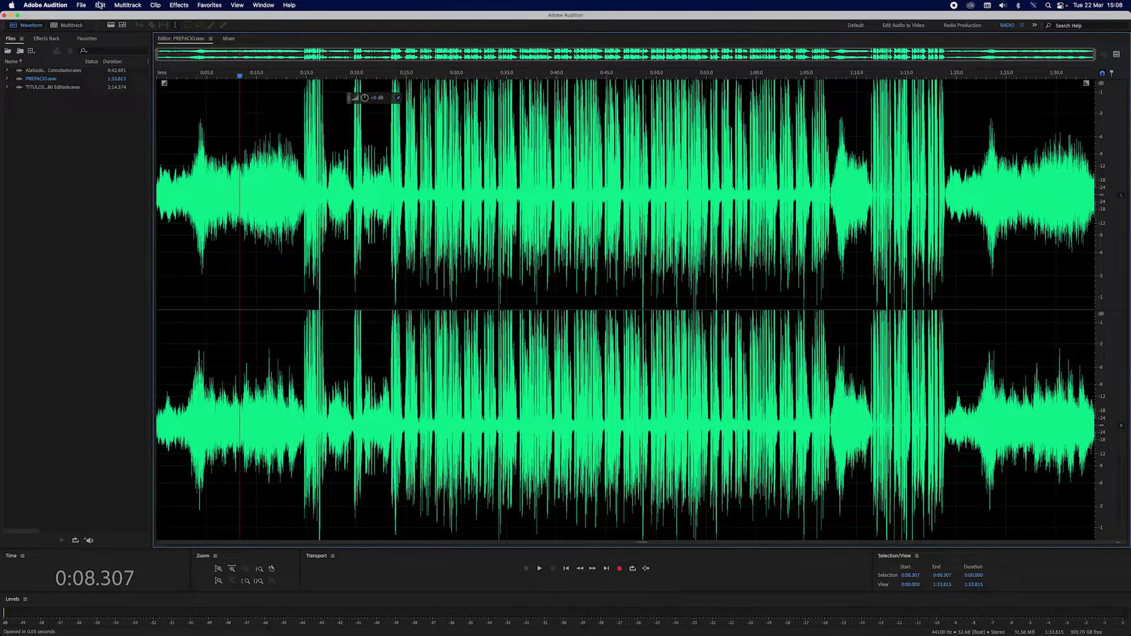
click(100, 5)
mouse_move(138, 165)
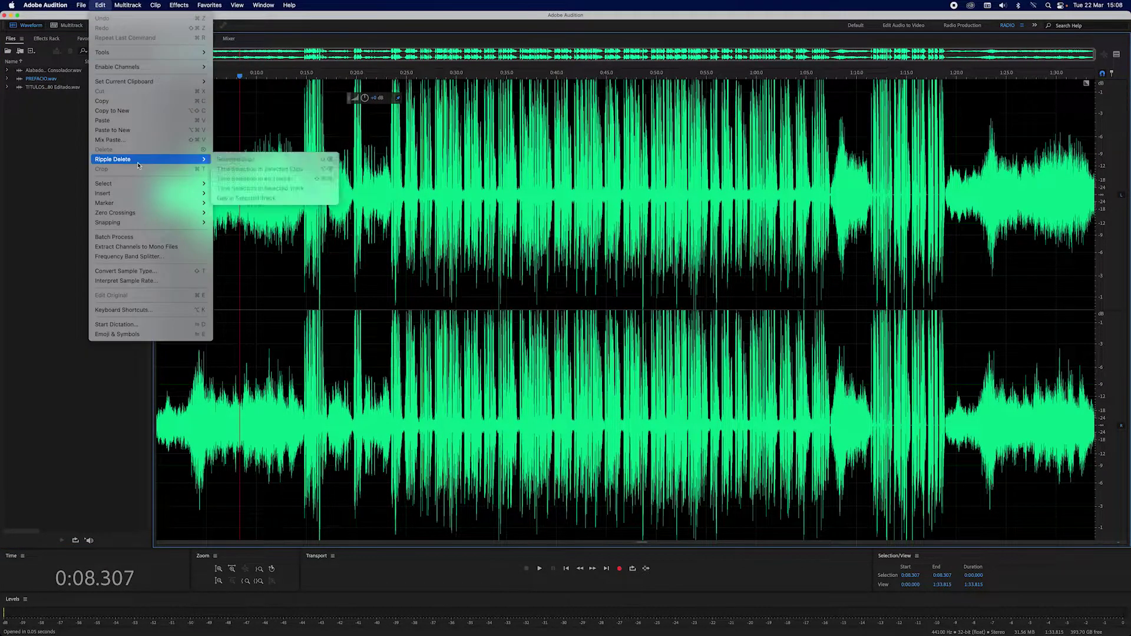
mouse_move(177, 183)
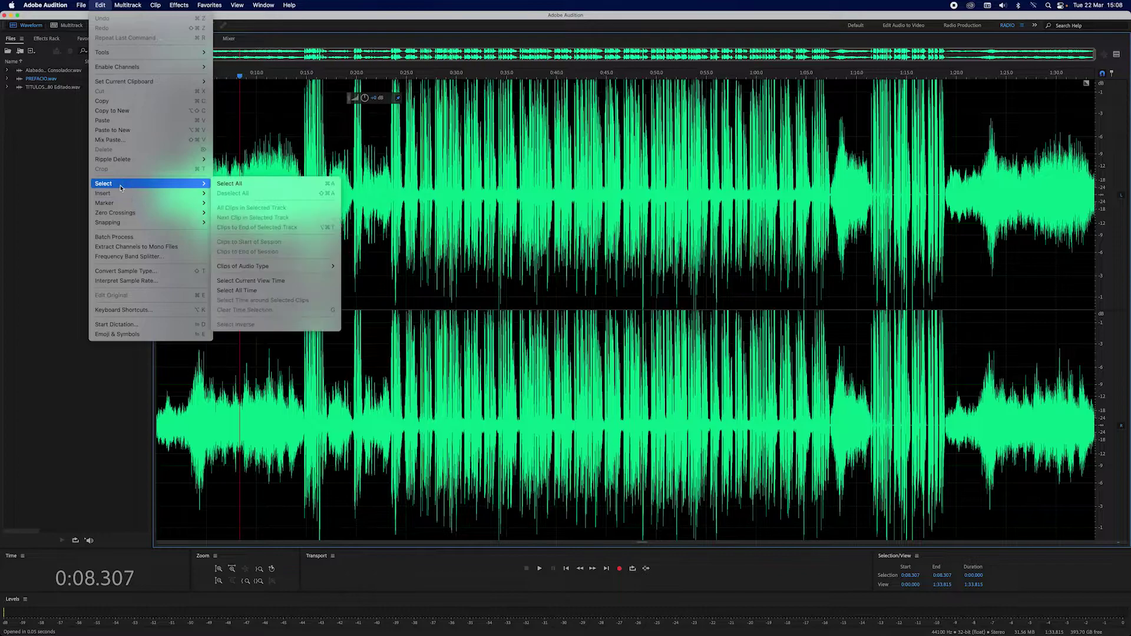
click(230, 184)
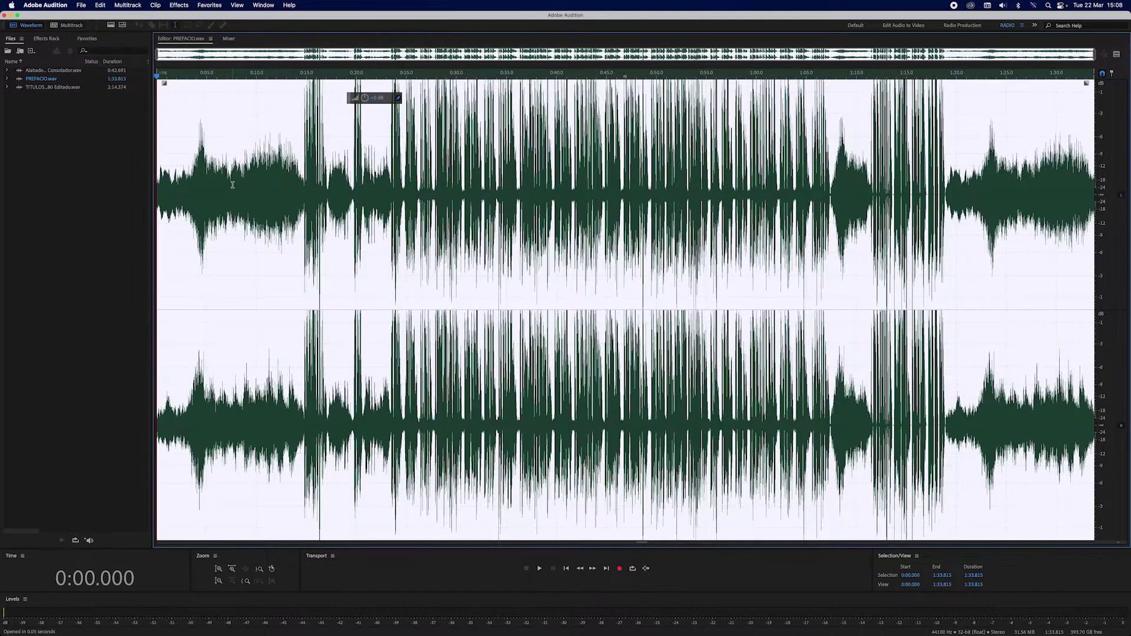
click(100, 5)
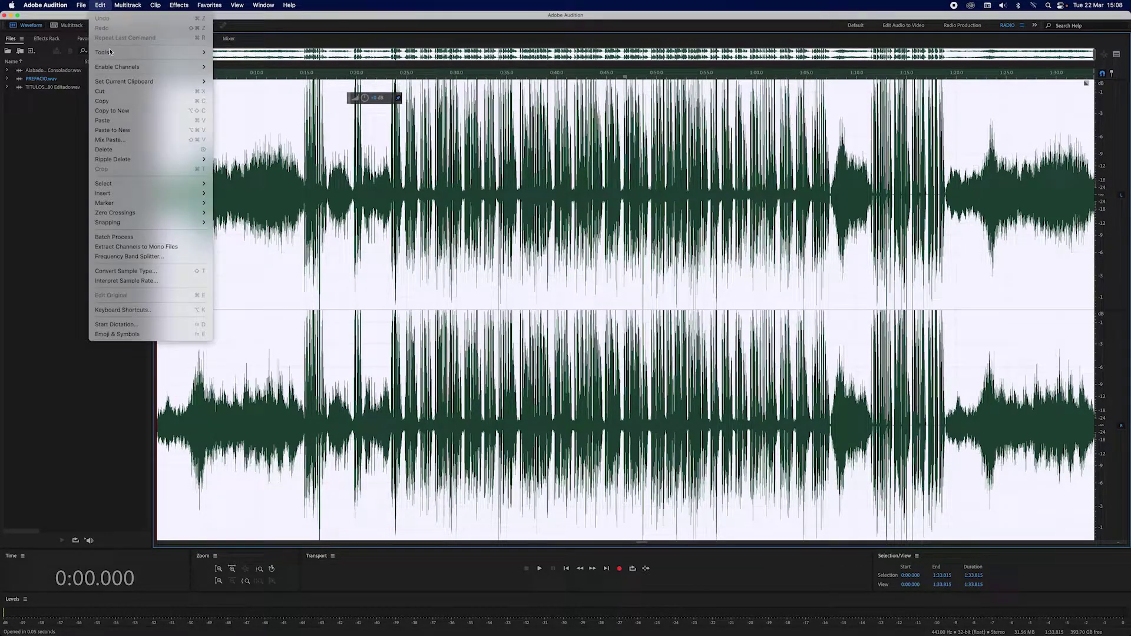
click(100, 102)
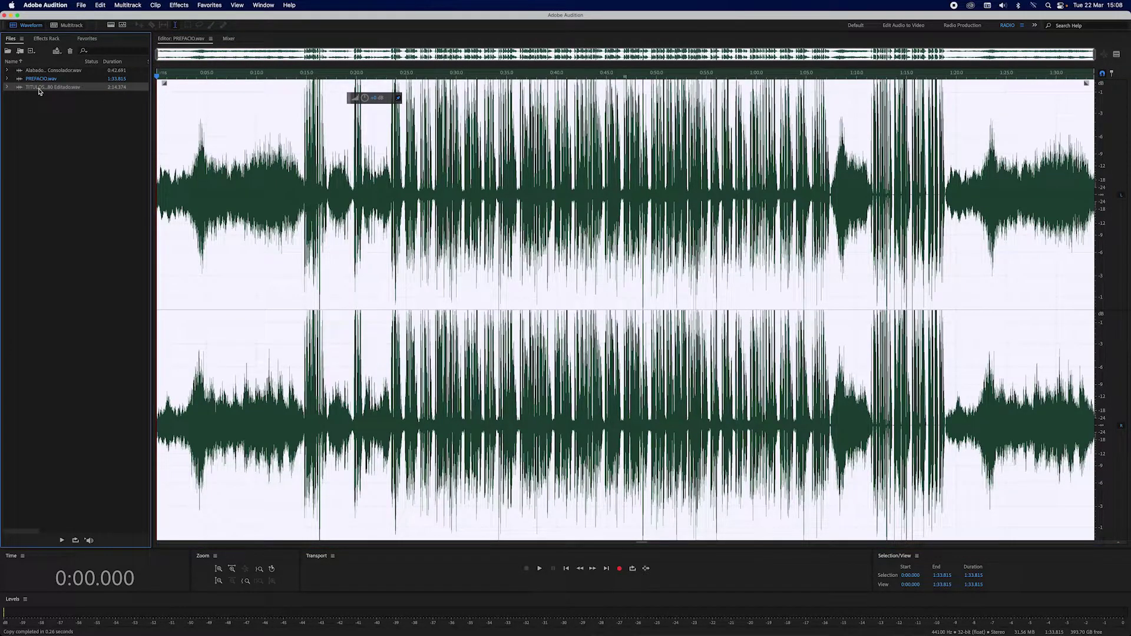
Step: Paste the copied preface at the end of TITULOS 721 al 780 Editado.wav, at 2:14.374, and save the file
double_click(40, 89)
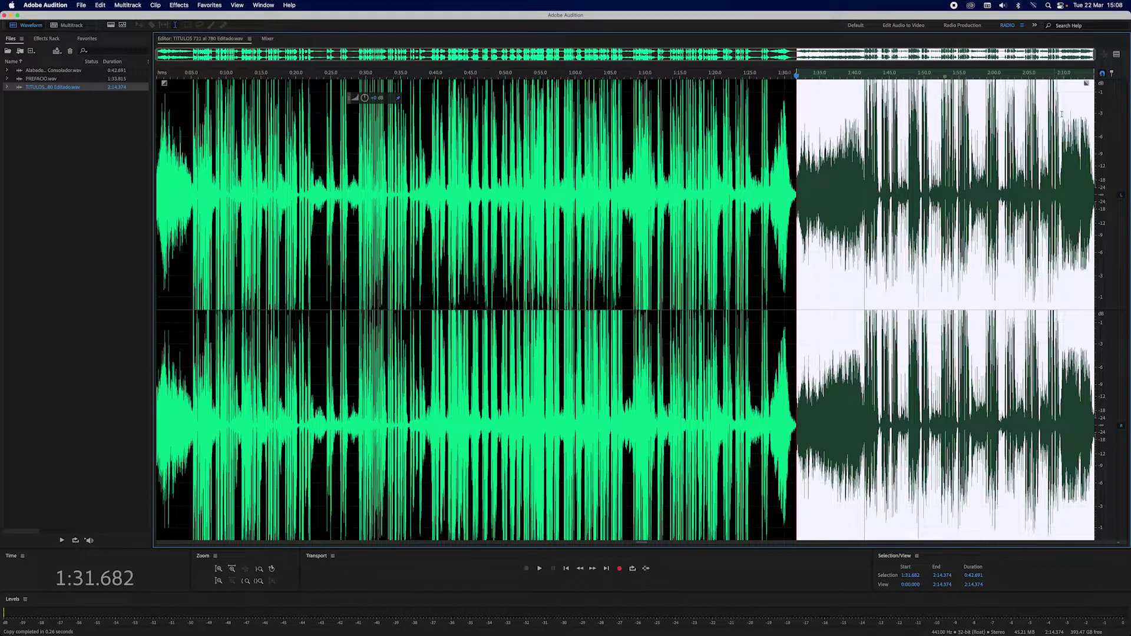
click(1068, 96)
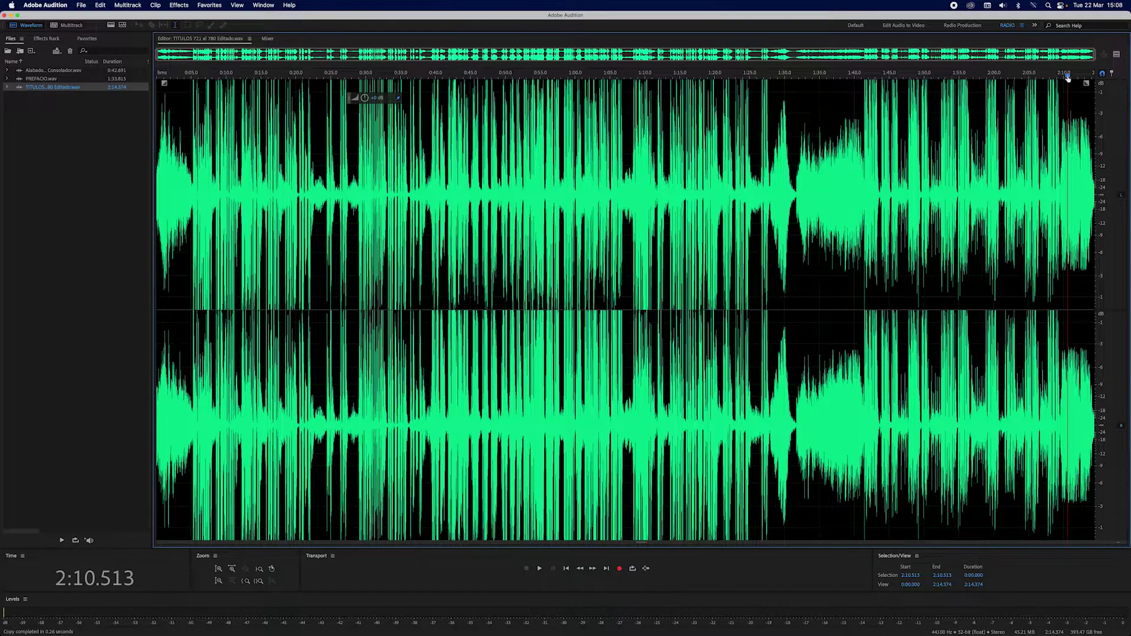
drag(1068, 77, 1096, 76)
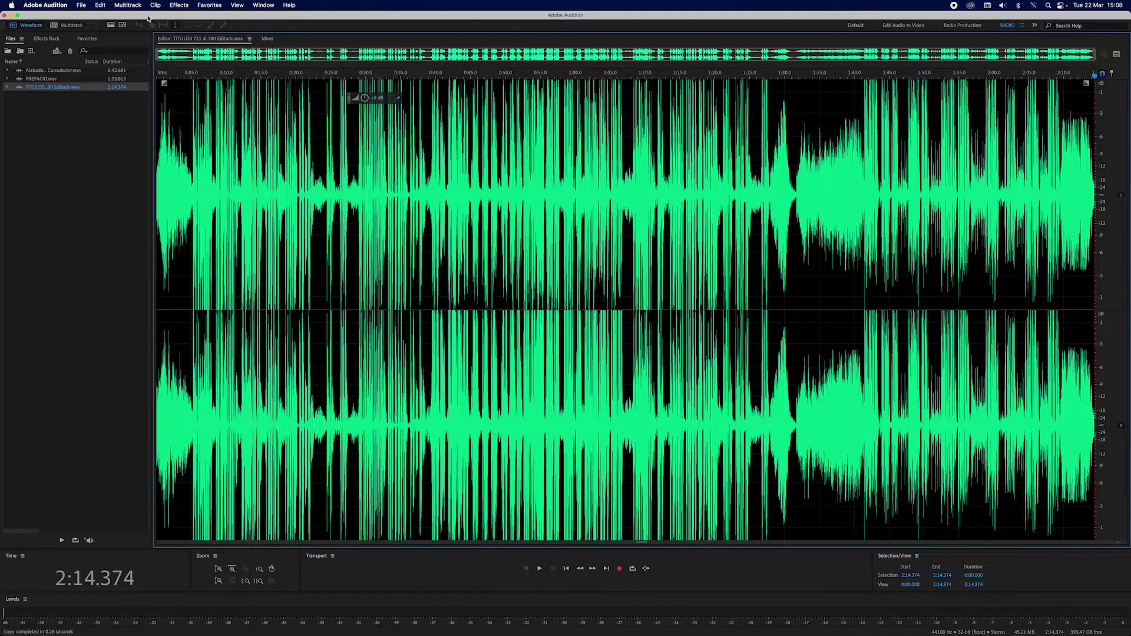
click(102, 5)
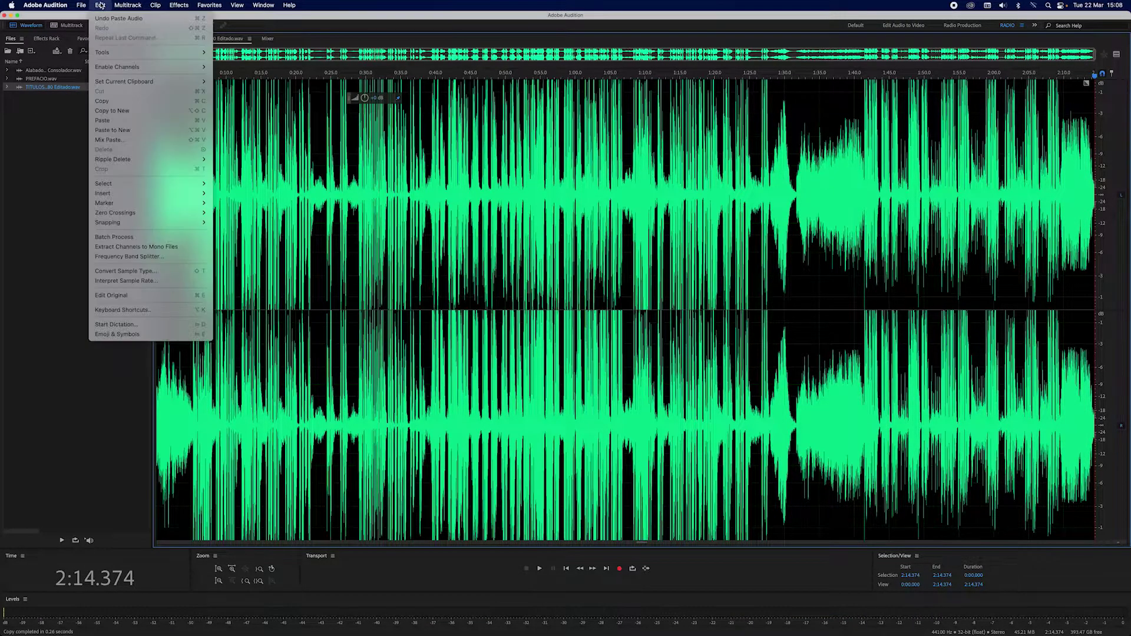
click(105, 121)
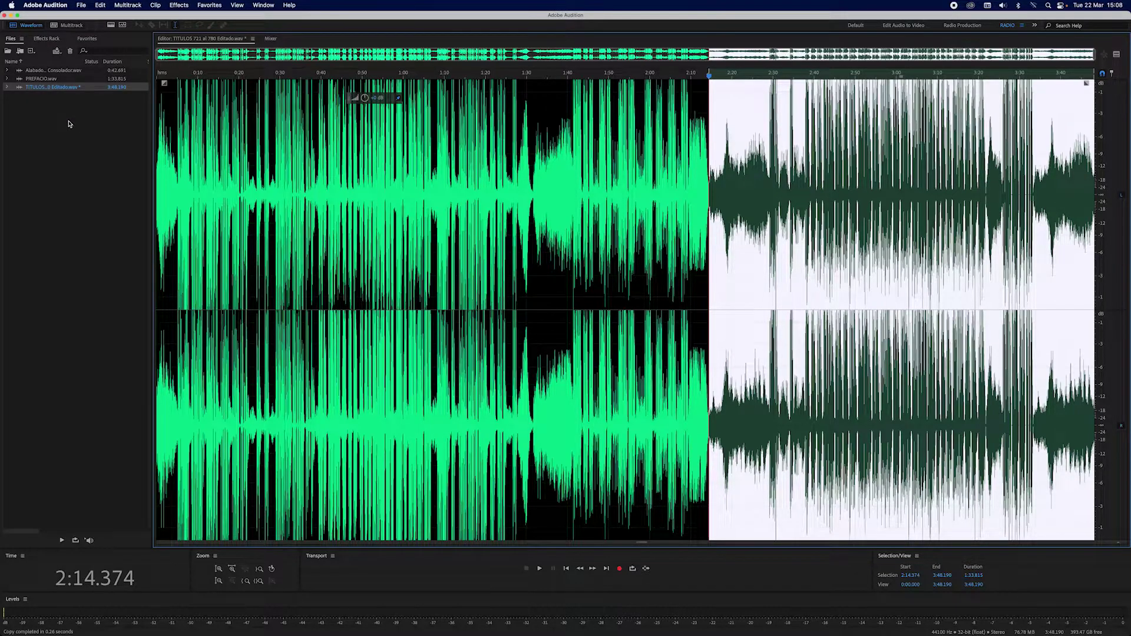
click(81, 5)
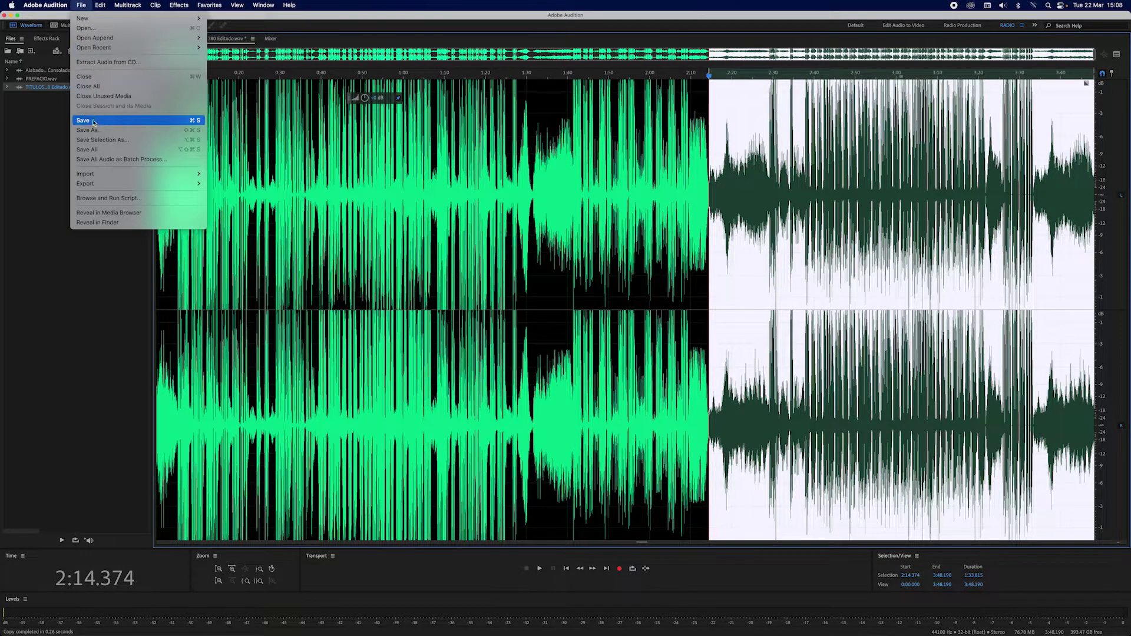
click(95, 122)
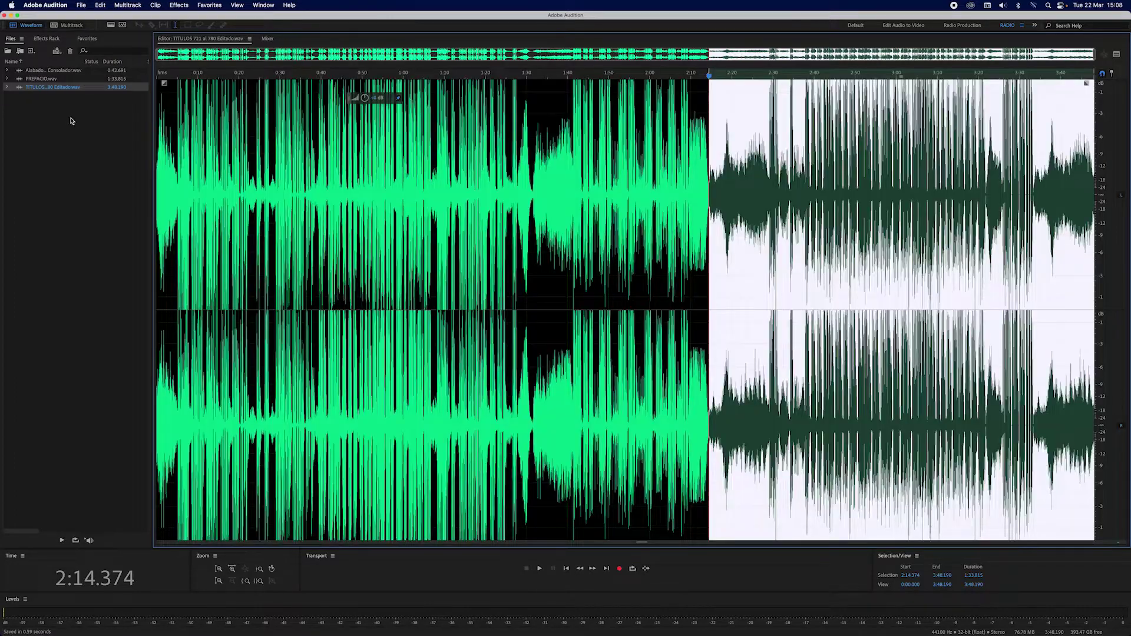
Step: Open the first audio, "1. Continuamos23segTitulosDCD.wav", from the CONTINUAMOS cada 5 TITULOS folder inside 02 AUDIOS TITULOS 2022 copy
click(70, 121)
double_click(71, 120)
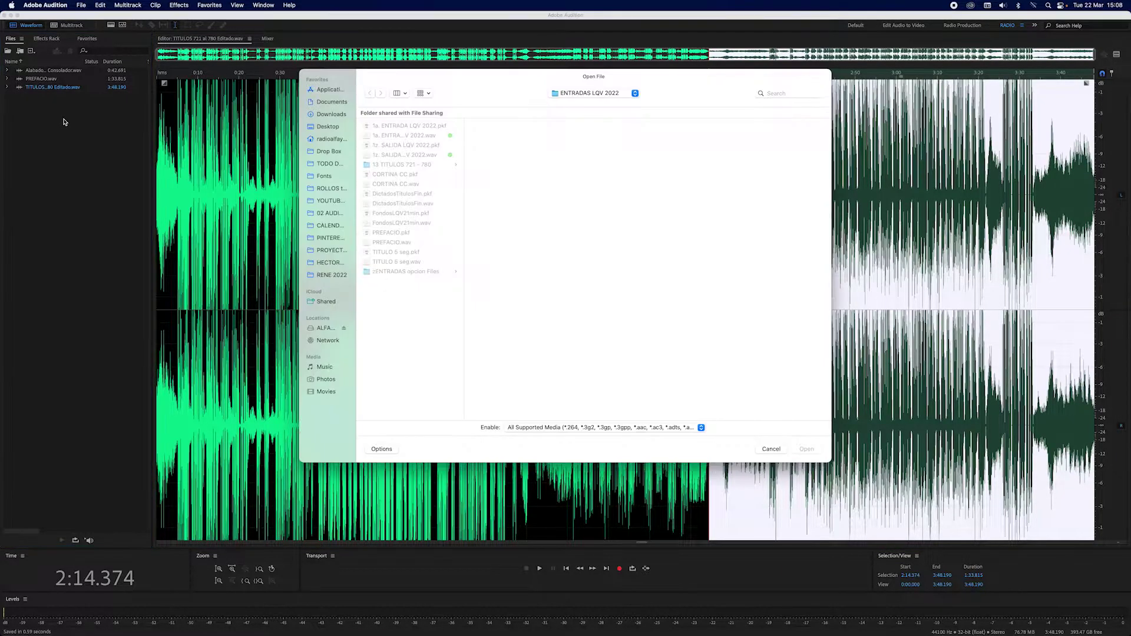
click(582, 93)
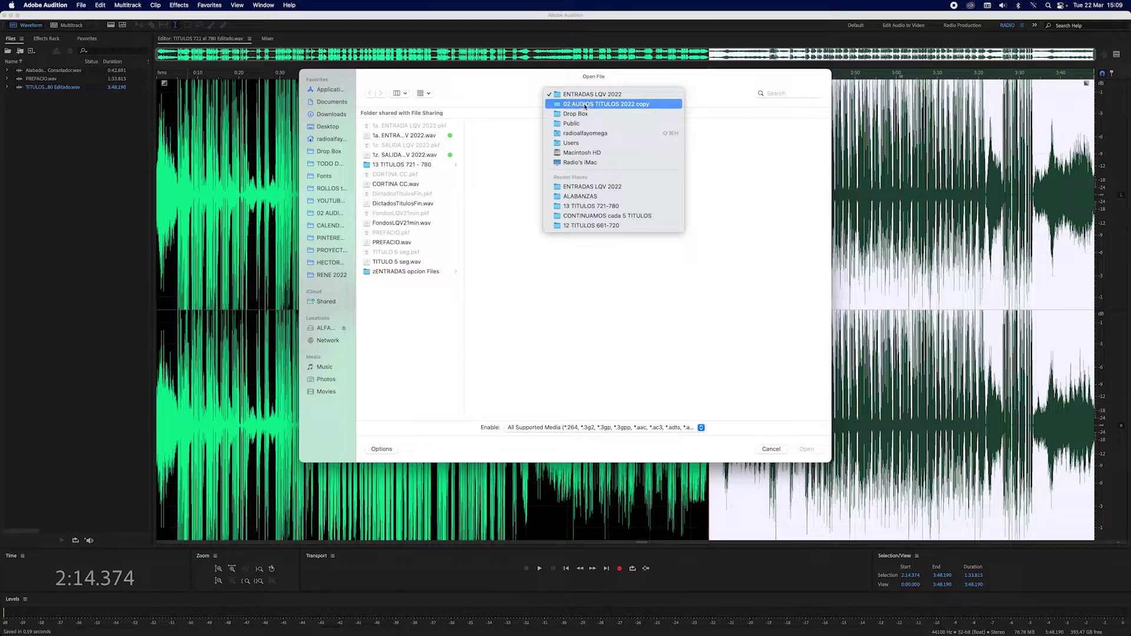
click(585, 105)
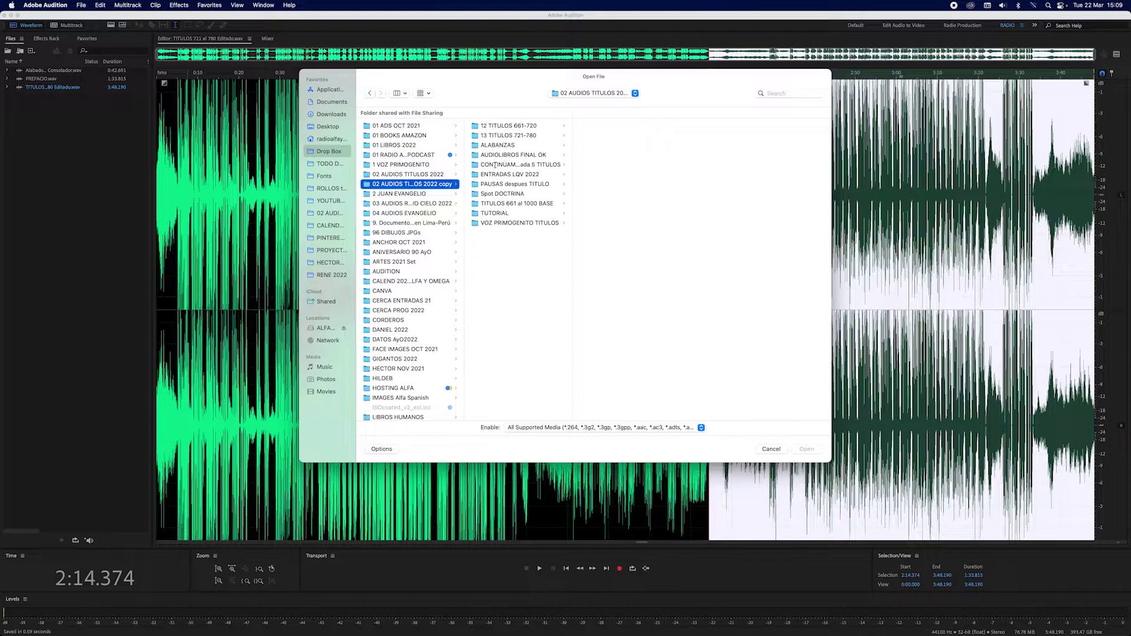
click(495, 166)
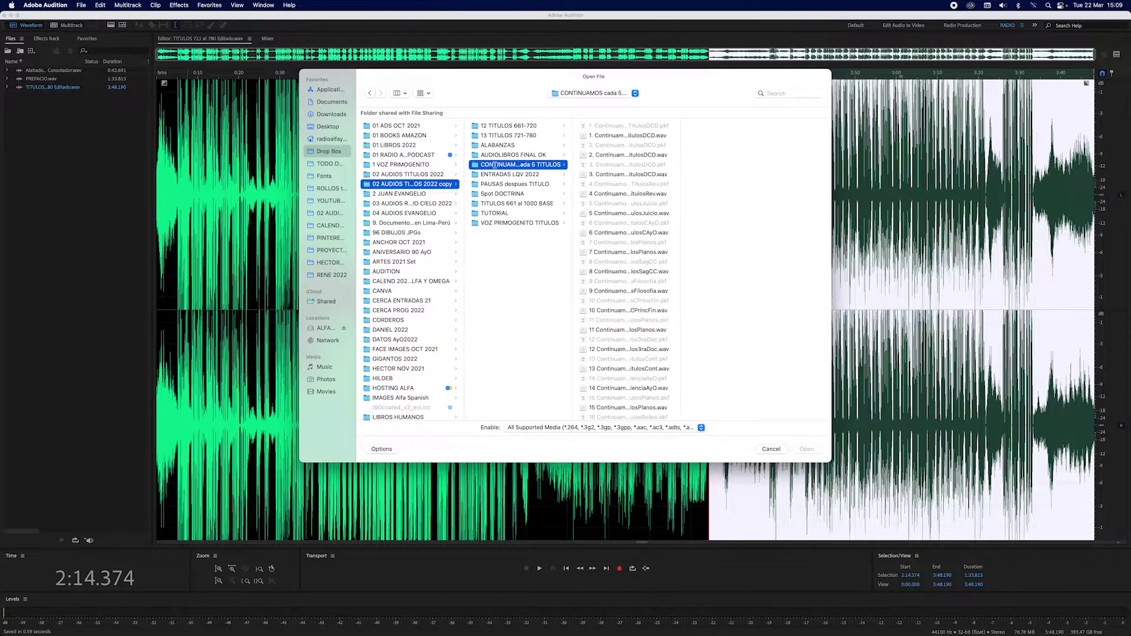
click(612, 136)
click(612, 136)
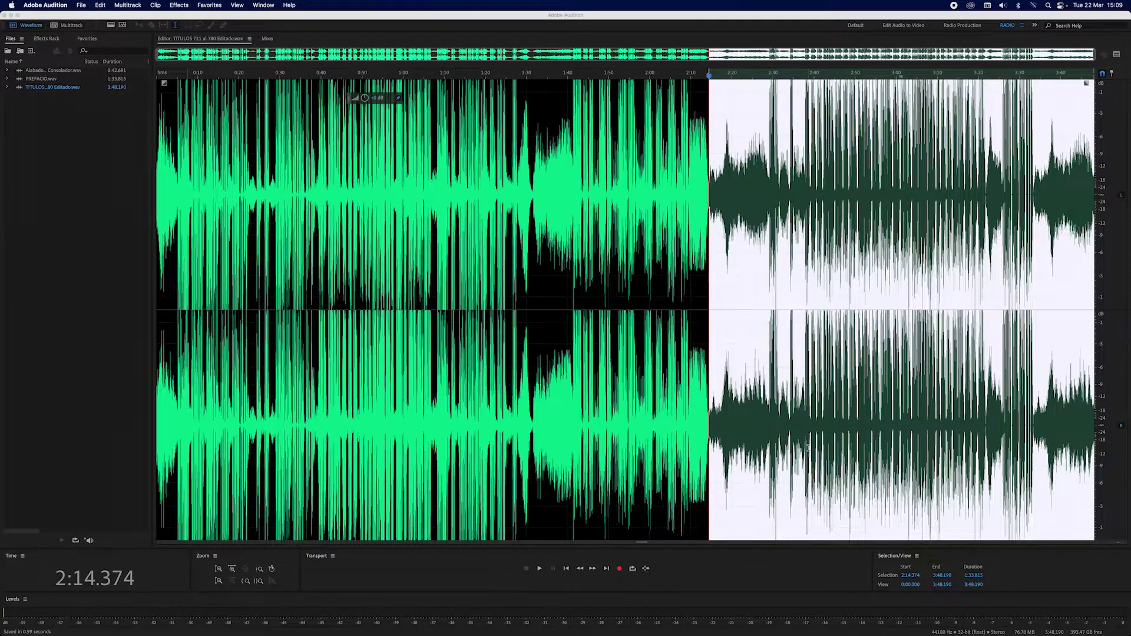
click(807, 449)
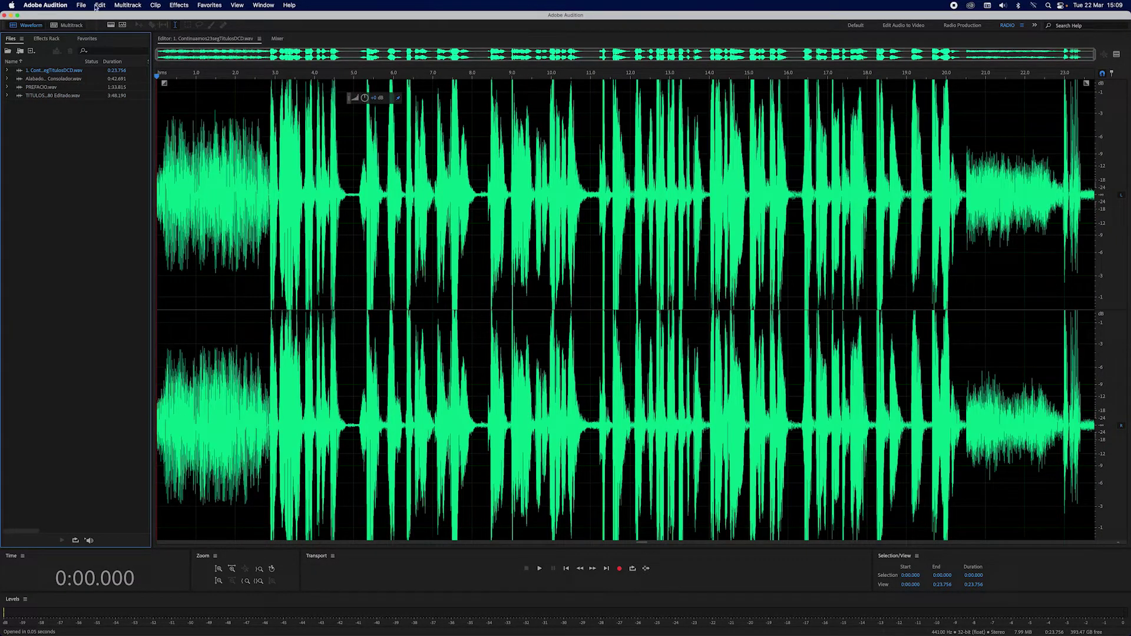
Step: Select the entire waveform of the "1. Continuamos23segTitulosDCD.wav" audio and copy it
click(96, 7)
mouse_move(164, 187)
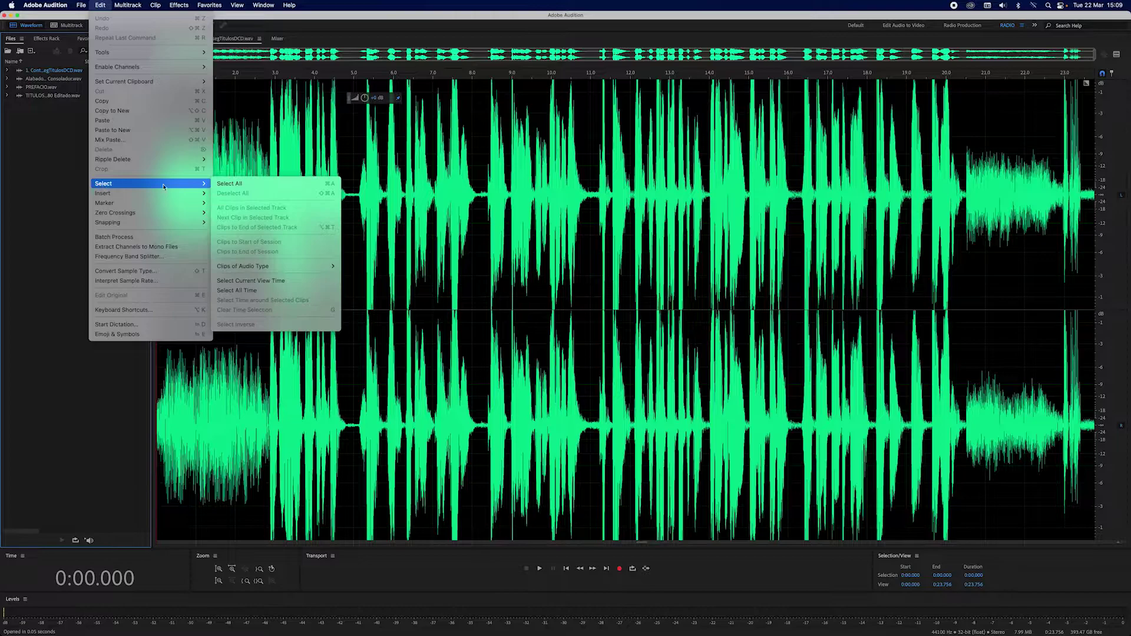
click(238, 188)
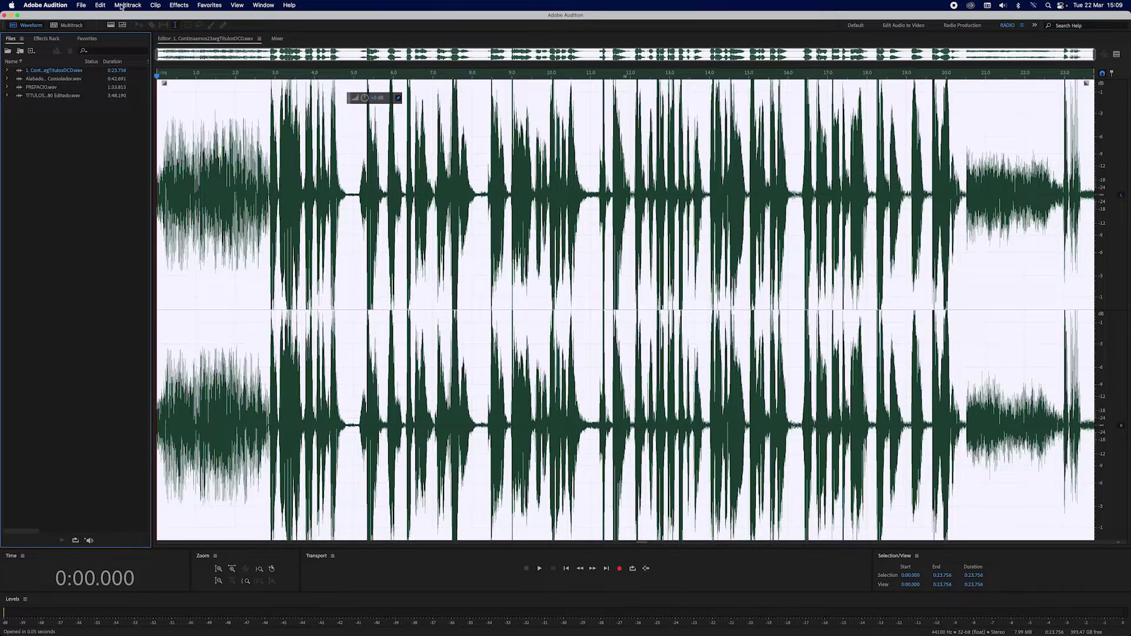
click(100, 5)
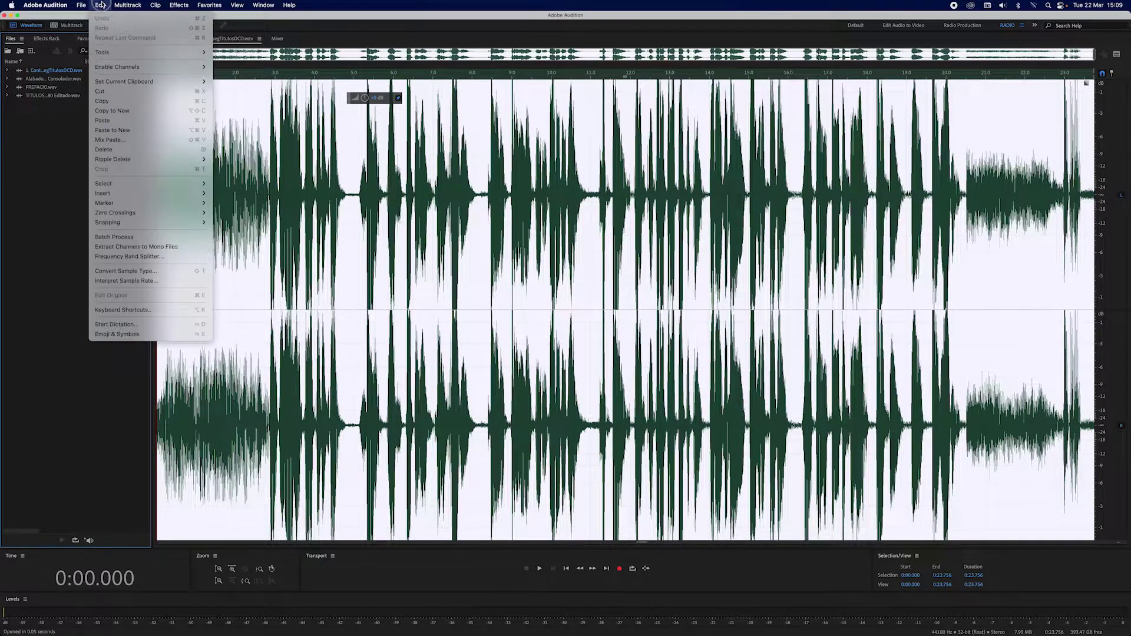
click(109, 102)
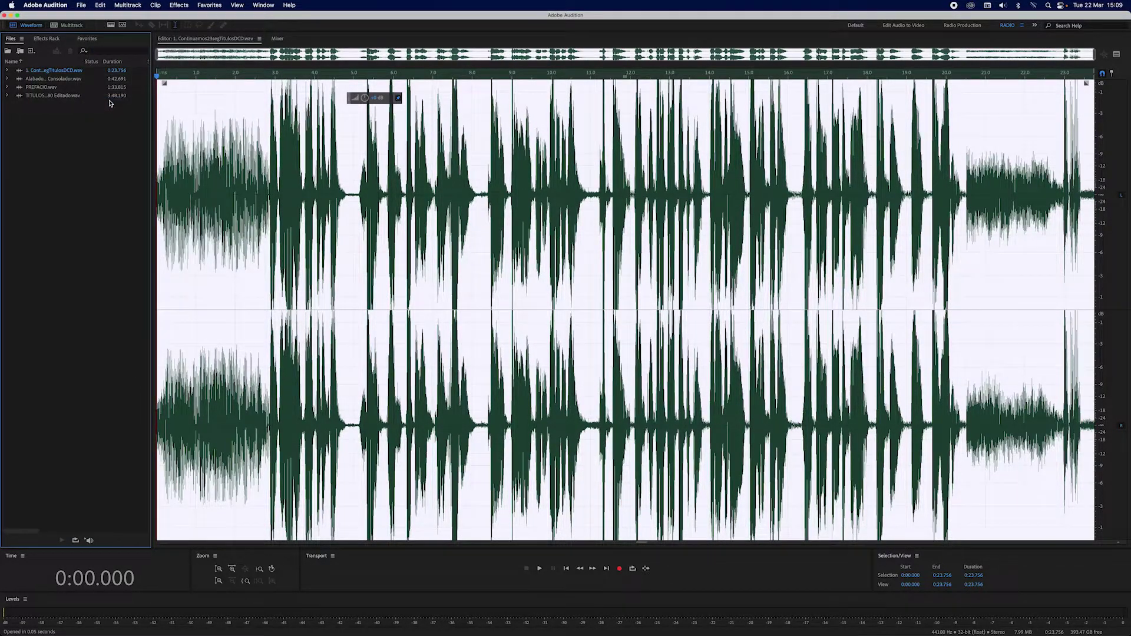
Step: Paste the copied Continuamos audio at the end of TITULOS 721 al 780 Editado.wav, at 3:48.190, and save the file
double_click(38, 97)
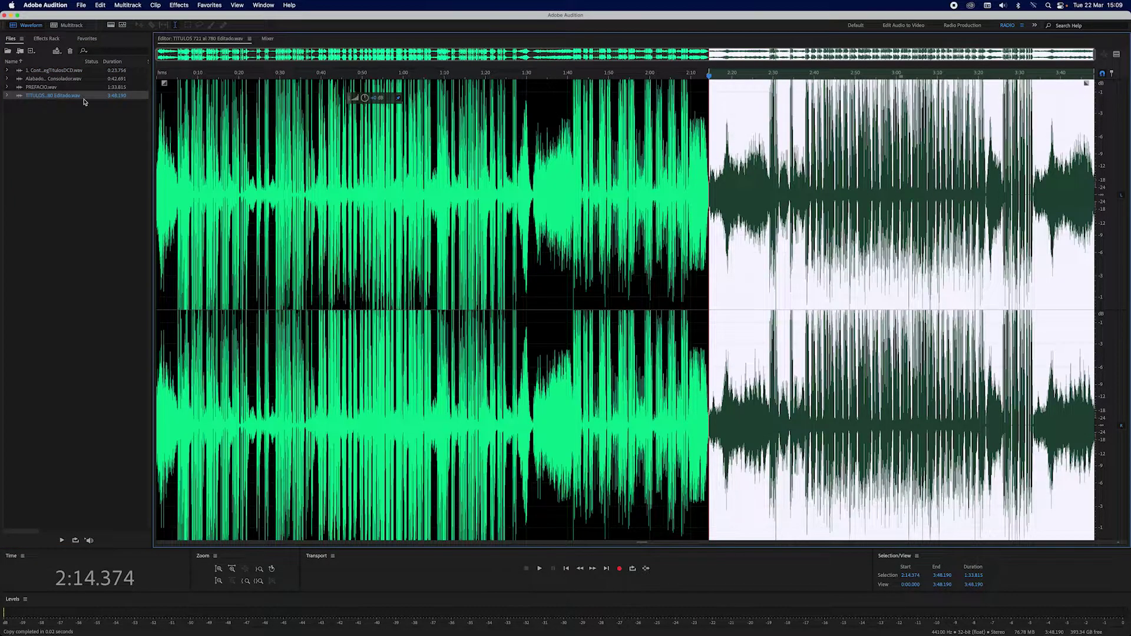
click(1049, 112)
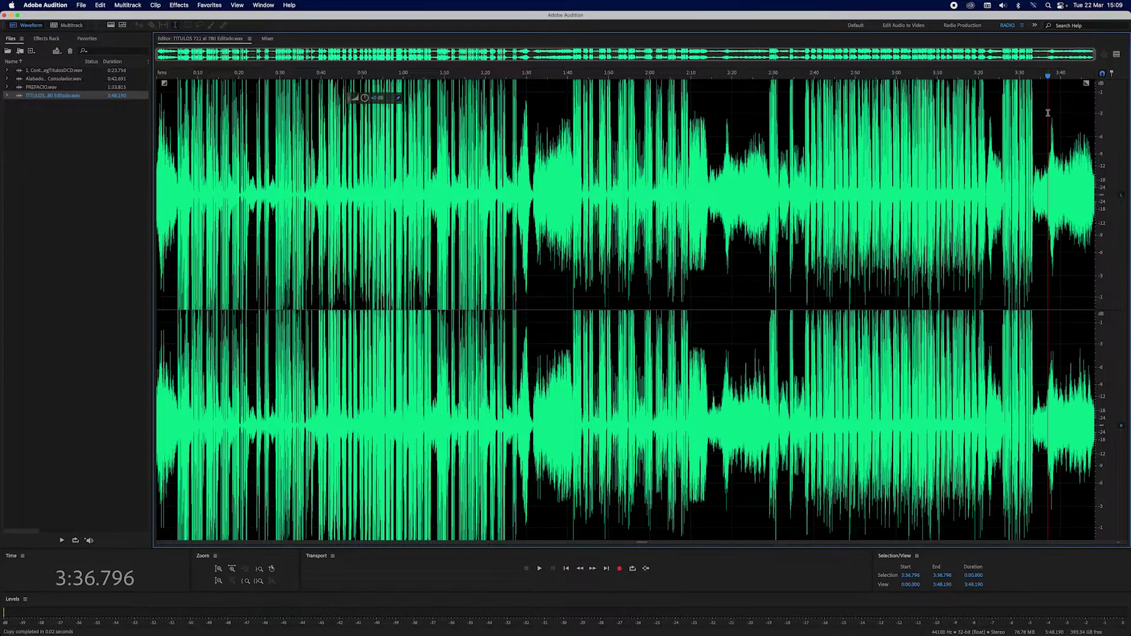
drag(1048, 80, 1095, 79)
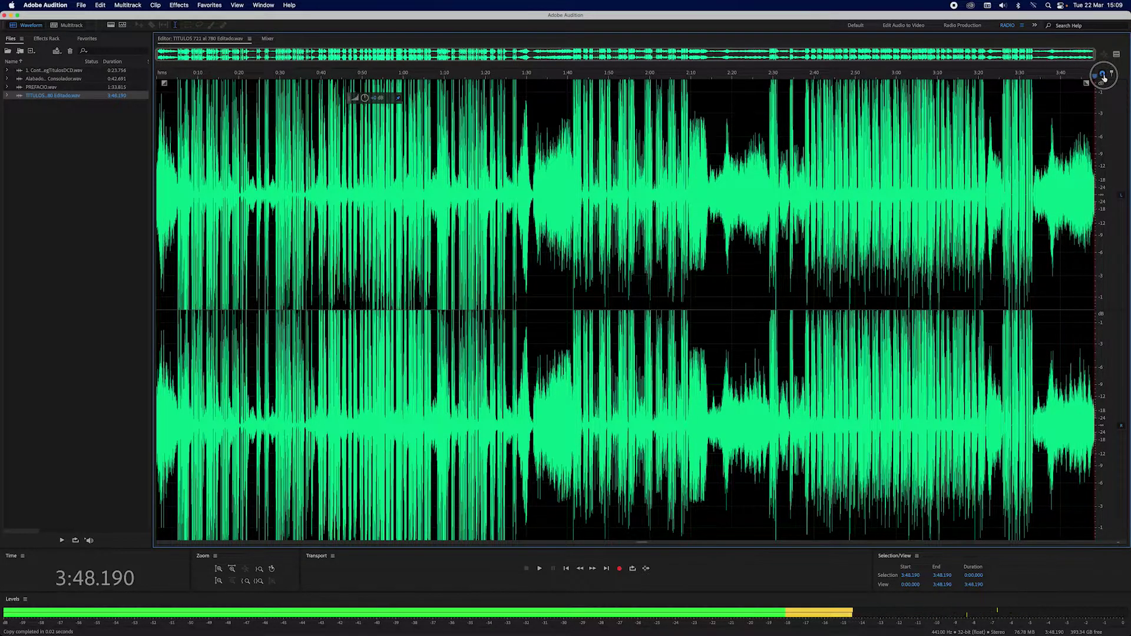
click(101, 6)
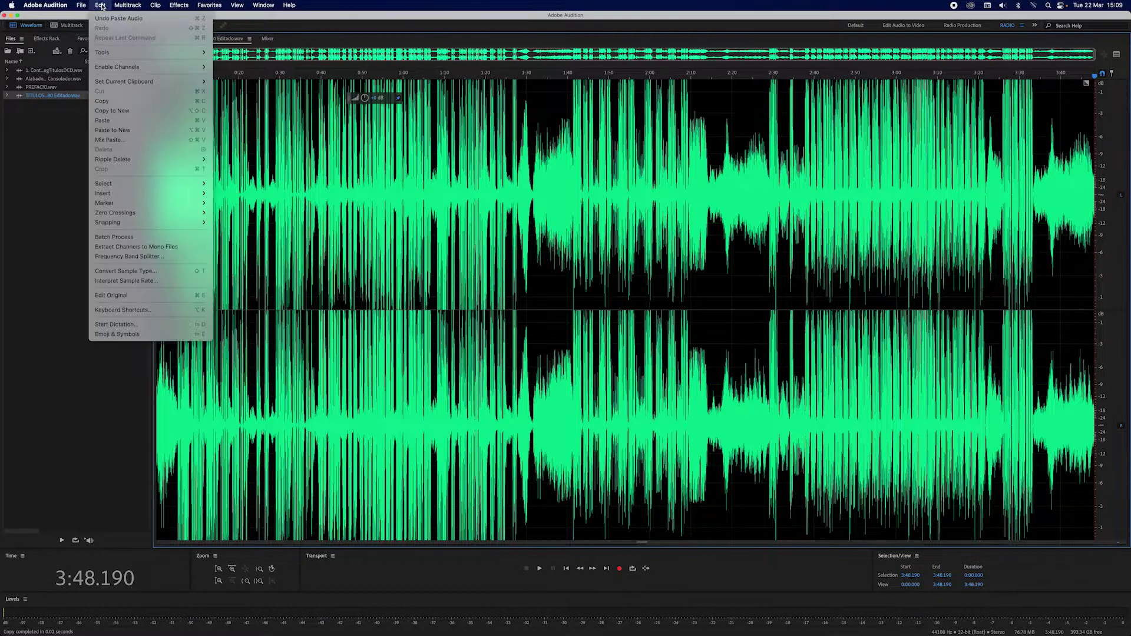
click(103, 122)
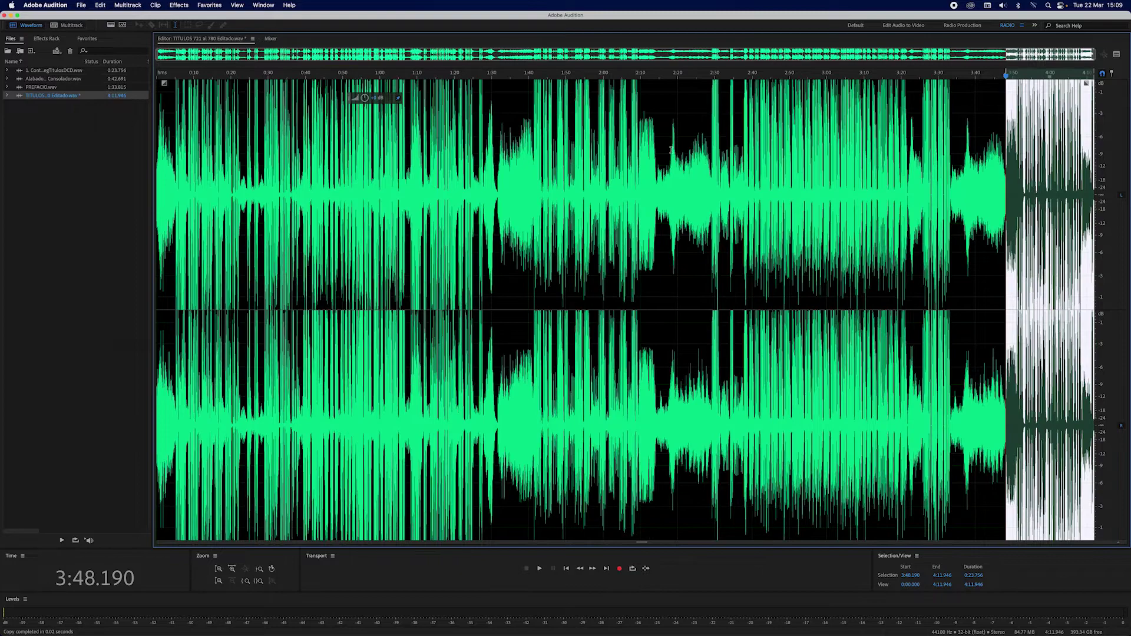
click(1057, 148)
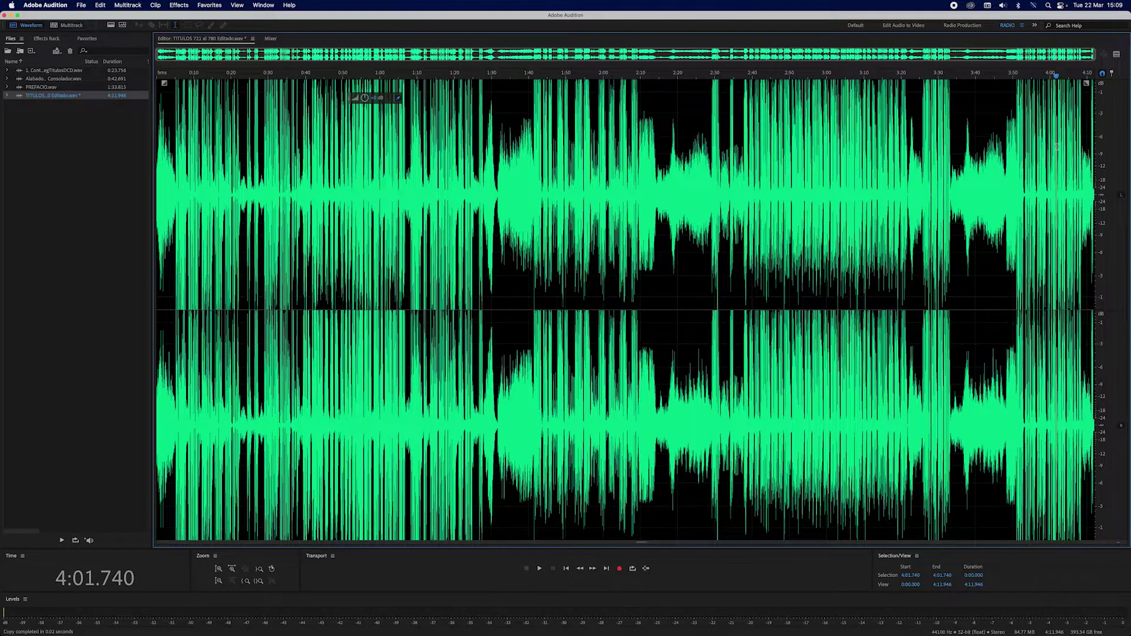
click(80, 6)
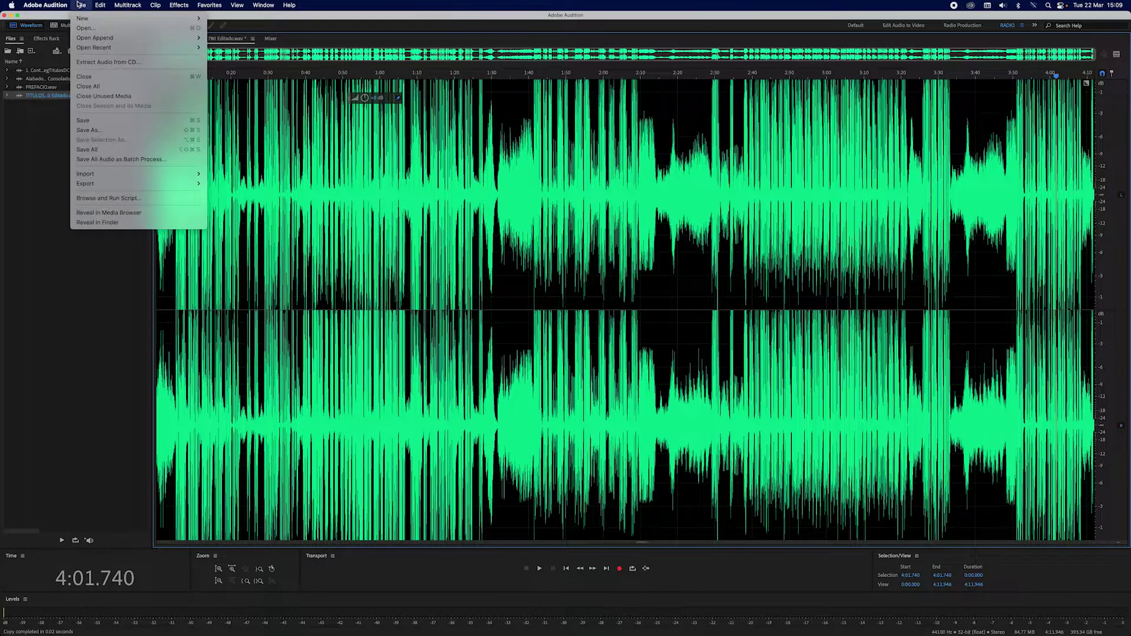
click(85, 121)
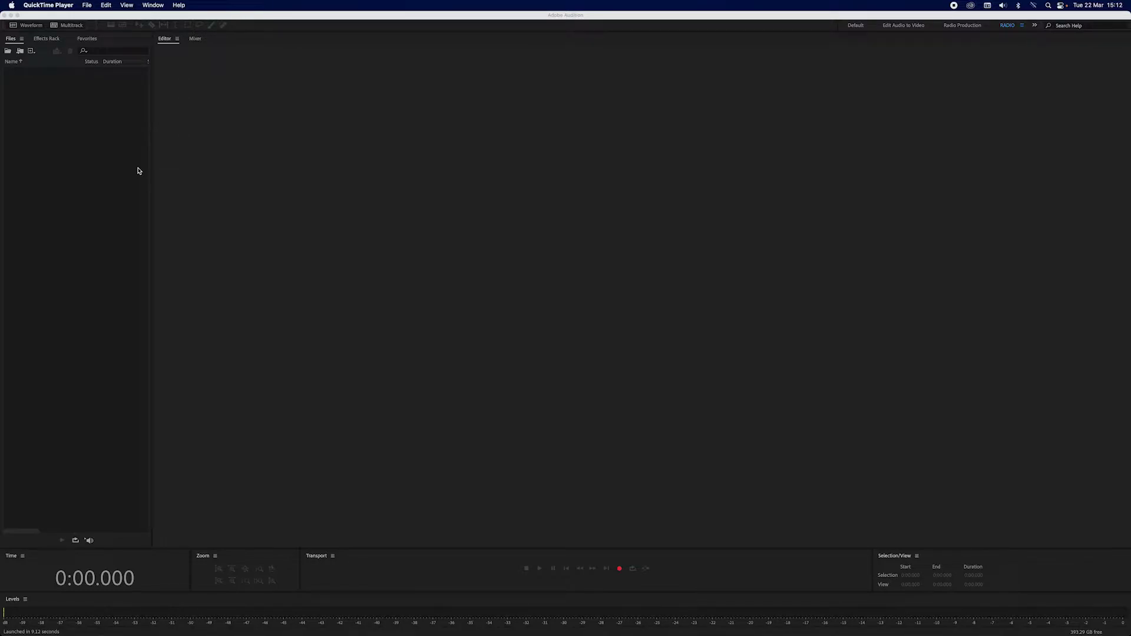
Step: Start a new multitrack session and name it "TITULOS721-780 CON MUSICA"
click(138, 171)
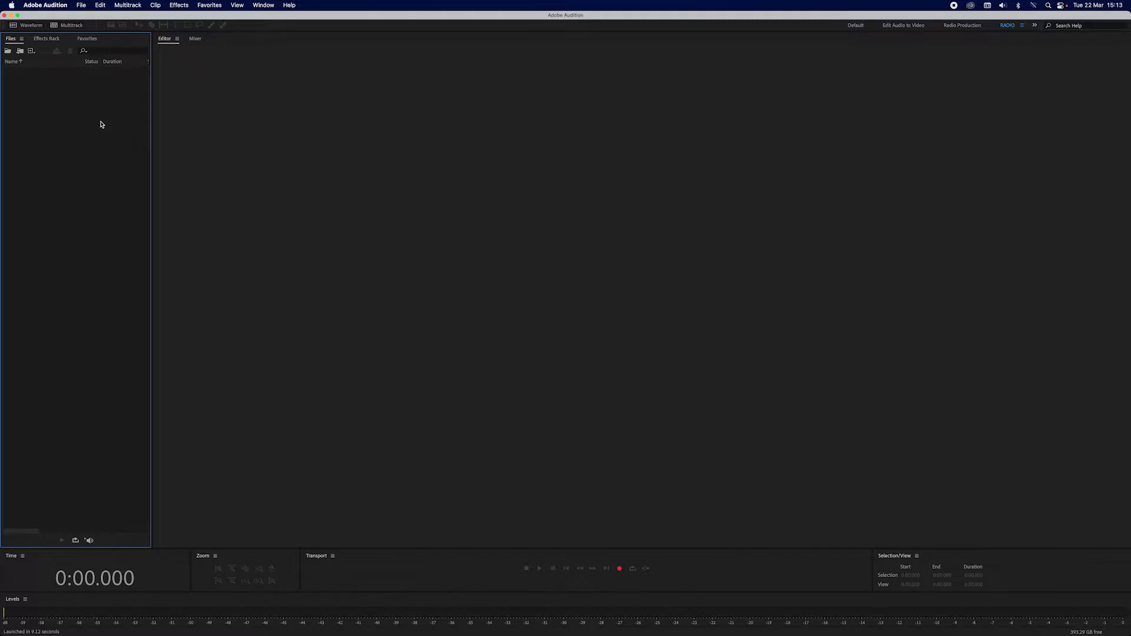
click(72, 26)
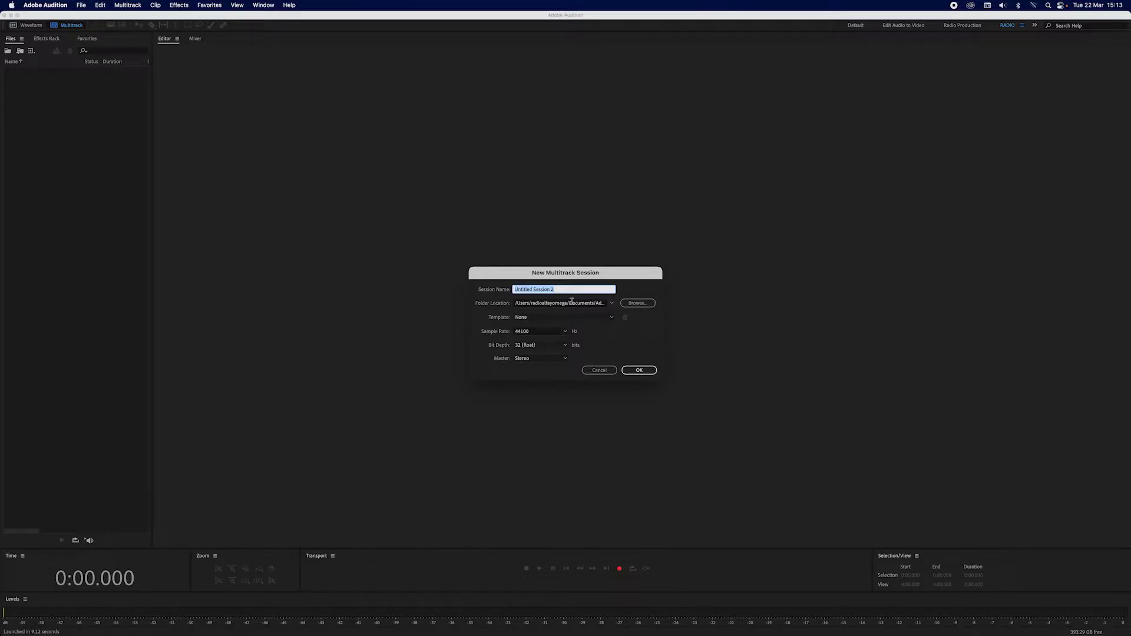
text(T)
text(SICA)
Step: Set the session's folder to 13 TITULOS 721-780 inside 02 AUDIOS TITULOS 2022 copy in Drop Box, and create the session
click(640, 304)
click(638, 304)
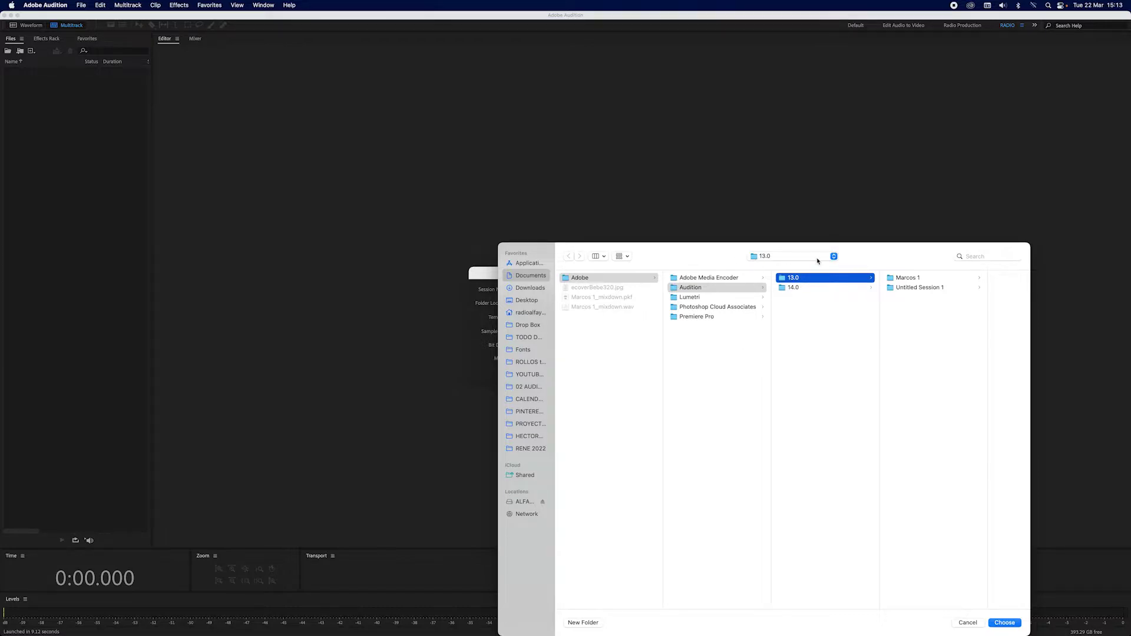
click(528, 326)
click(645, 347)
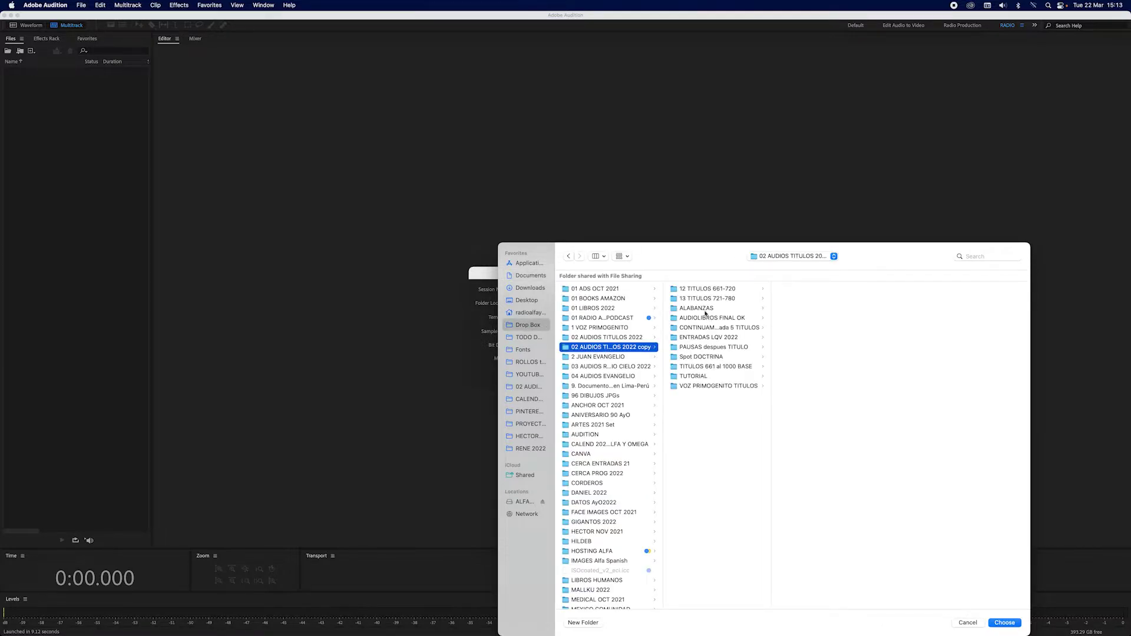
click(684, 300)
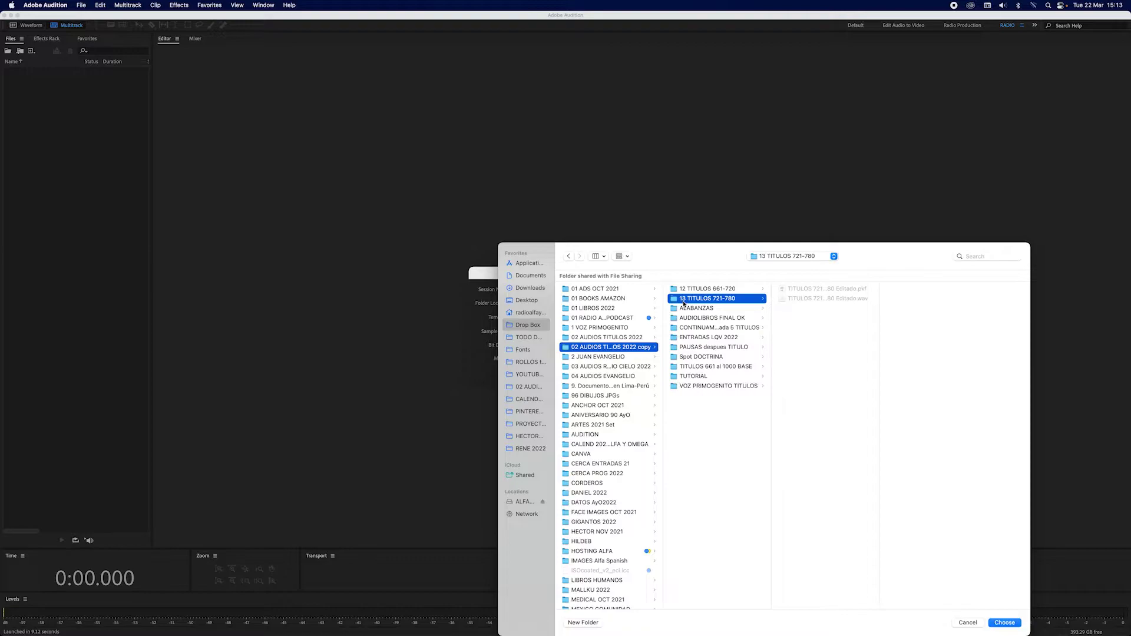
click(1005, 623)
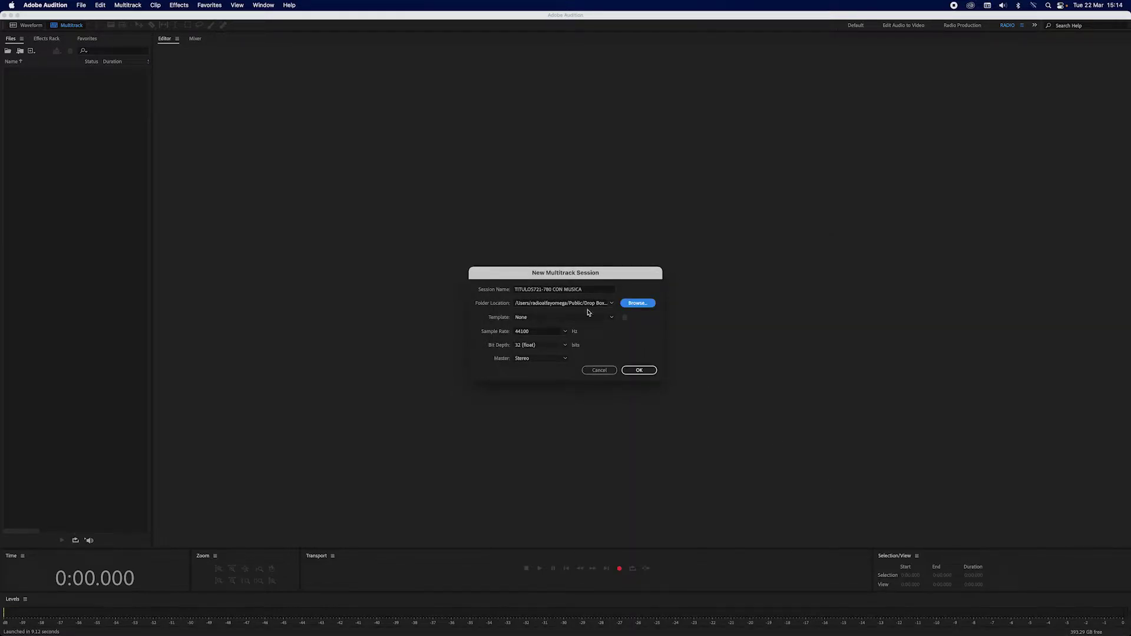
click(642, 370)
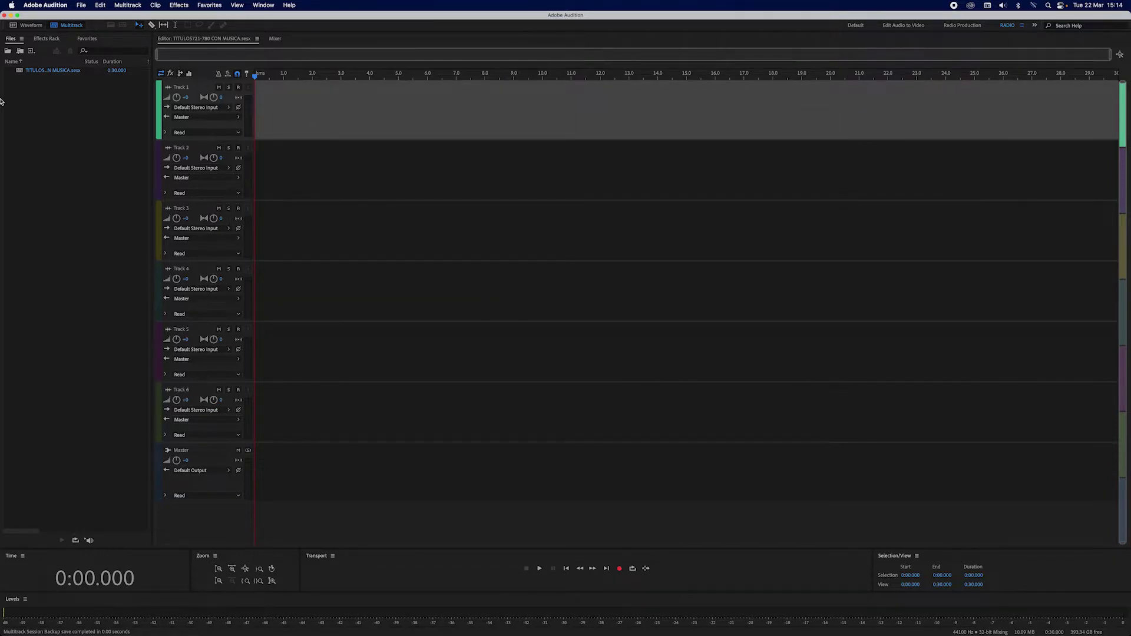
Step: Open "0015 TÍTULOS ; 721 AL 730.wav" from the TITULOS 661 al 1000 BASE folder
click(81, 5)
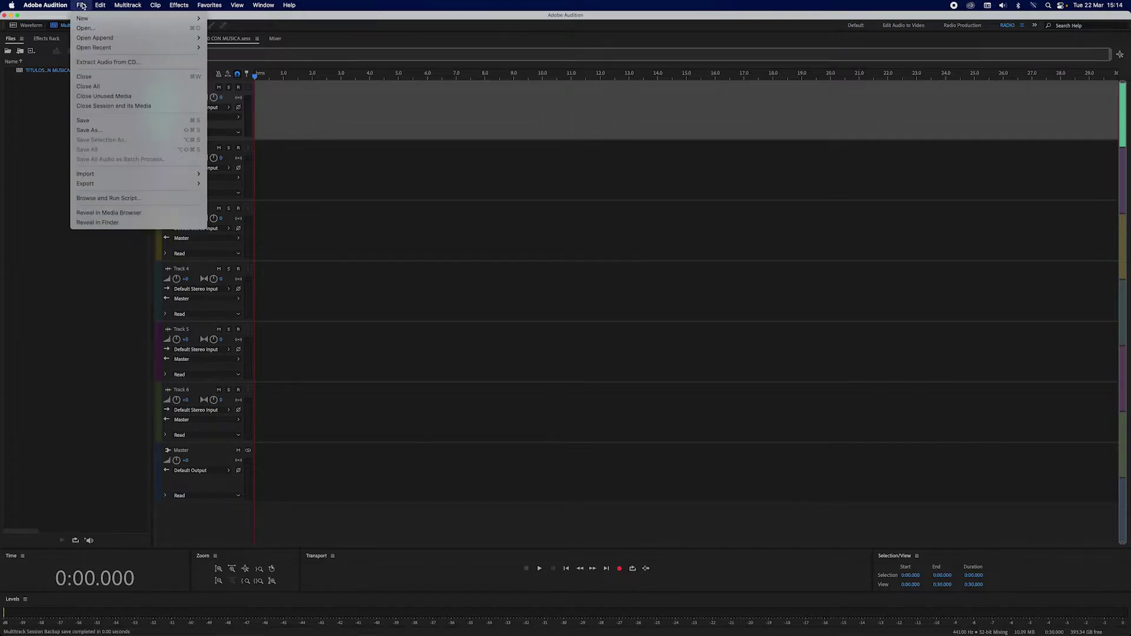
click(83, 29)
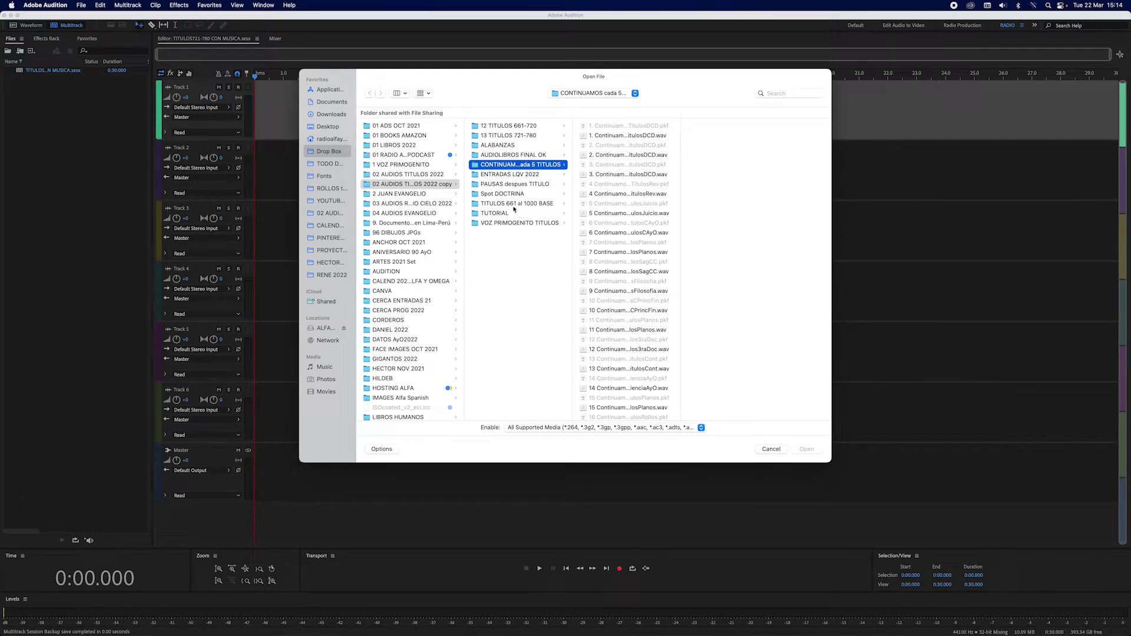
click(491, 204)
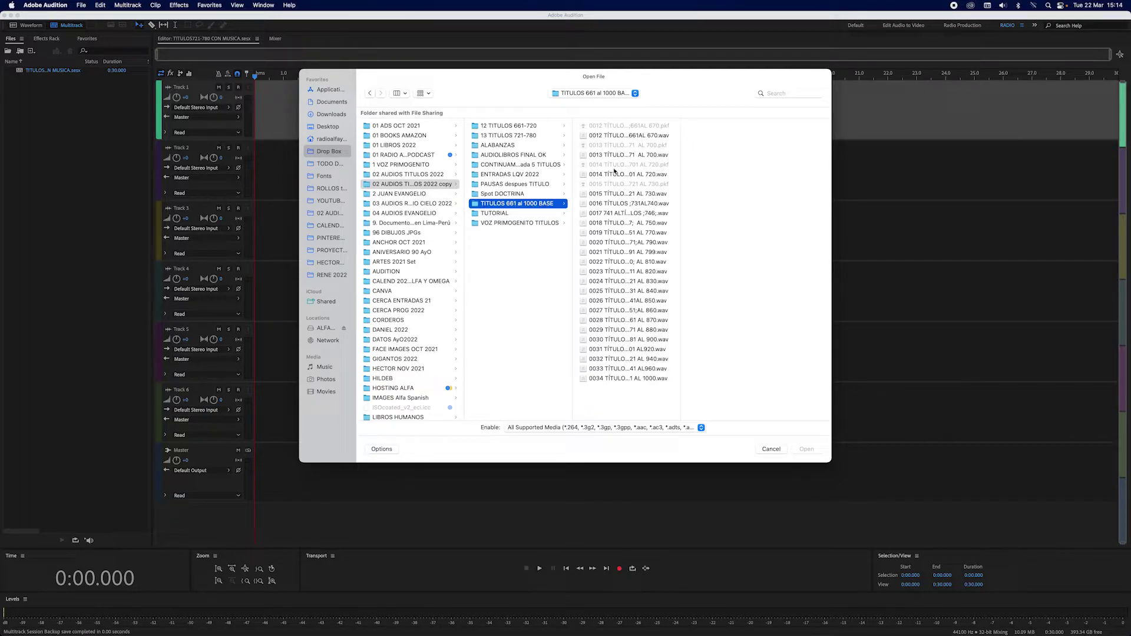
drag(679, 239, 751, 245)
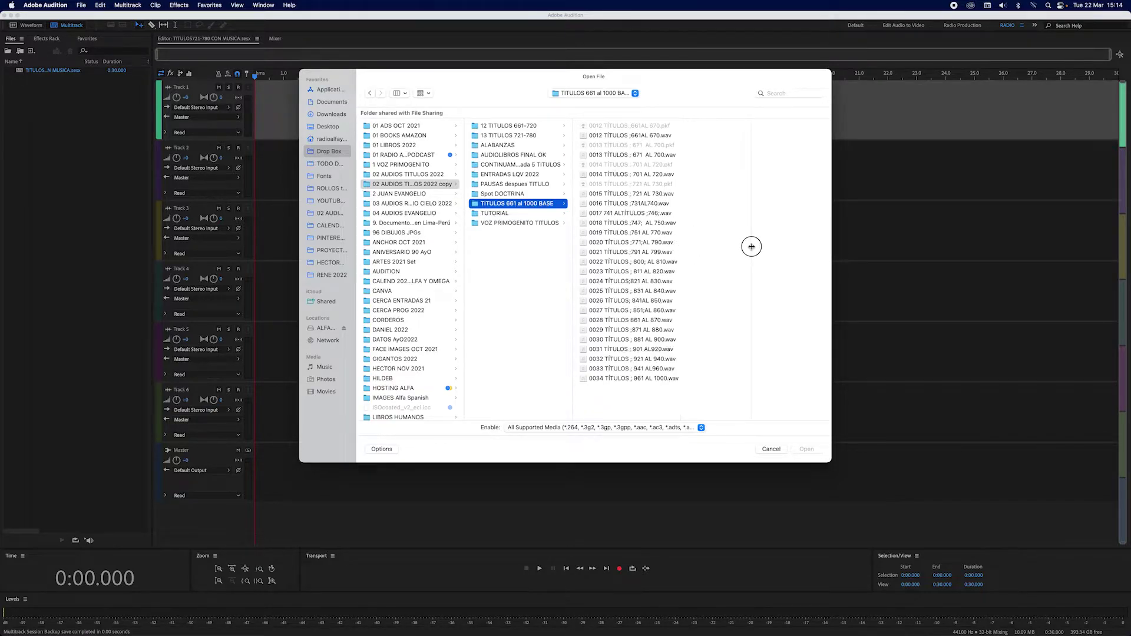
click(641, 194)
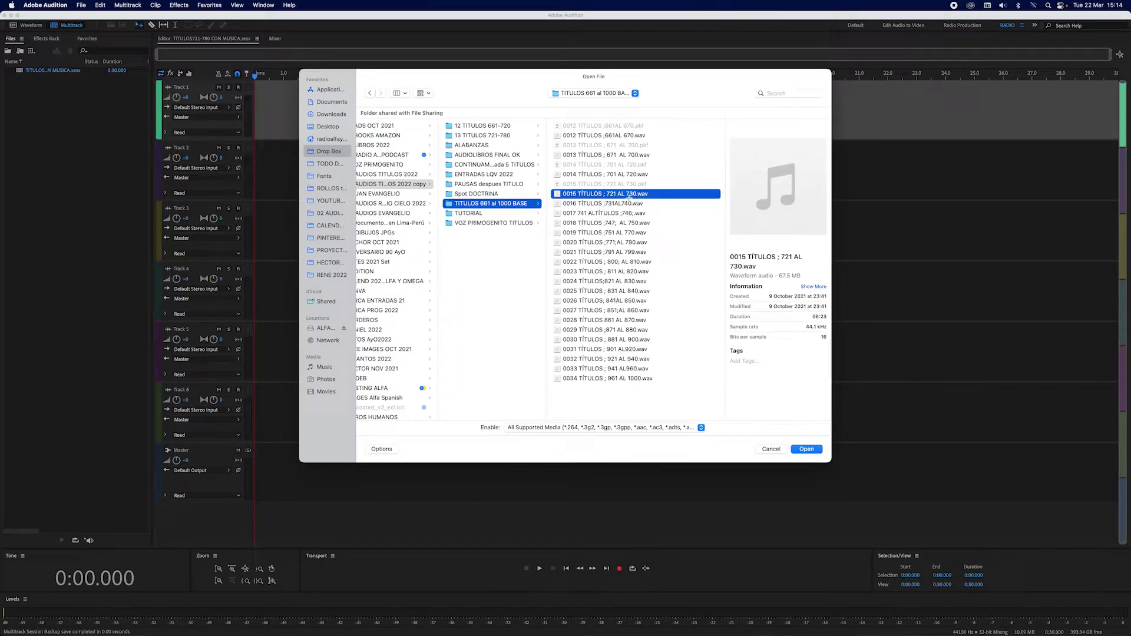
click(806, 450)
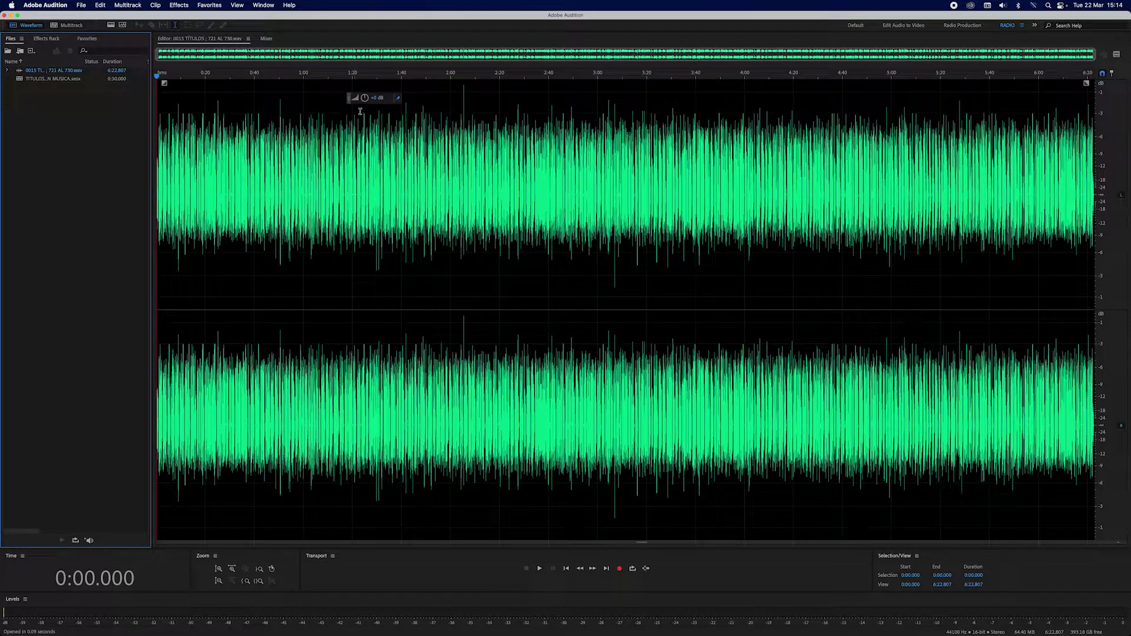
Step: Select the entire waveform of the 721 AL 730 audio, raise its amplitude, and clear the selection
click(99, 5)
mouse_move(112, 184)
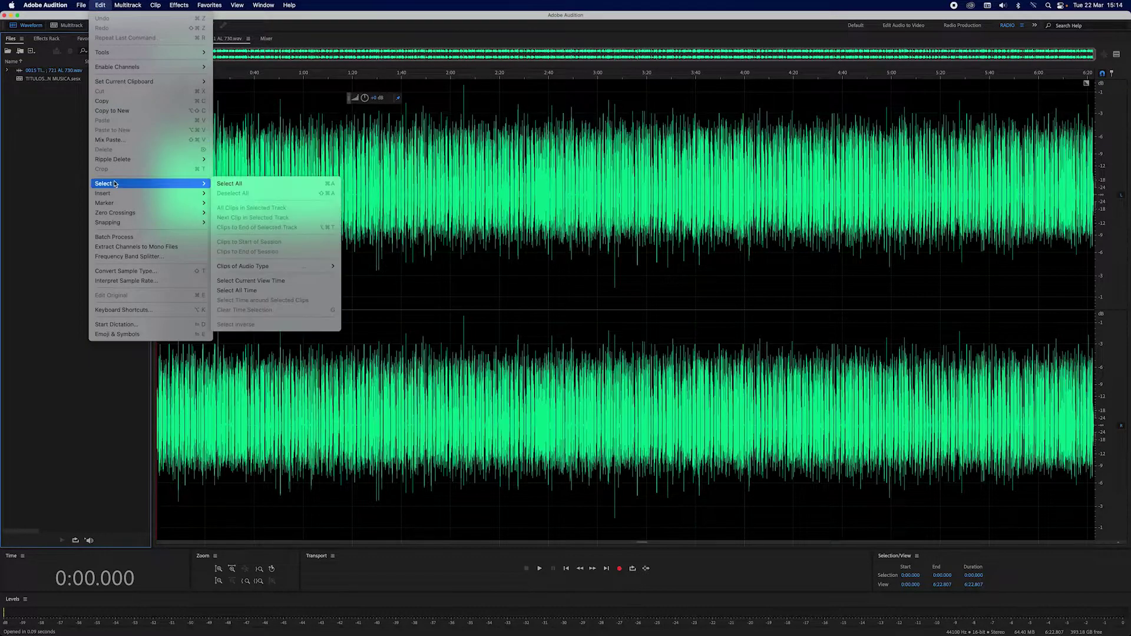
click(239, 184)
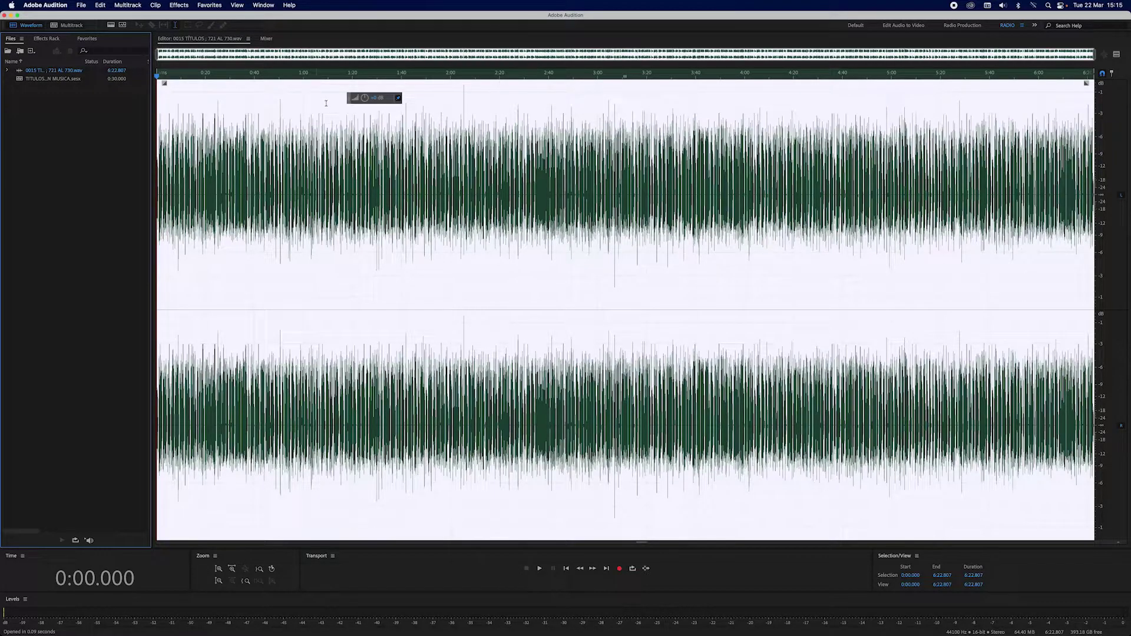
click(365, 97)
mouse_move(365, 97)
mouse_down()
mouse_move(375, 104)
mouse_move(372, 85)
mouse_up()
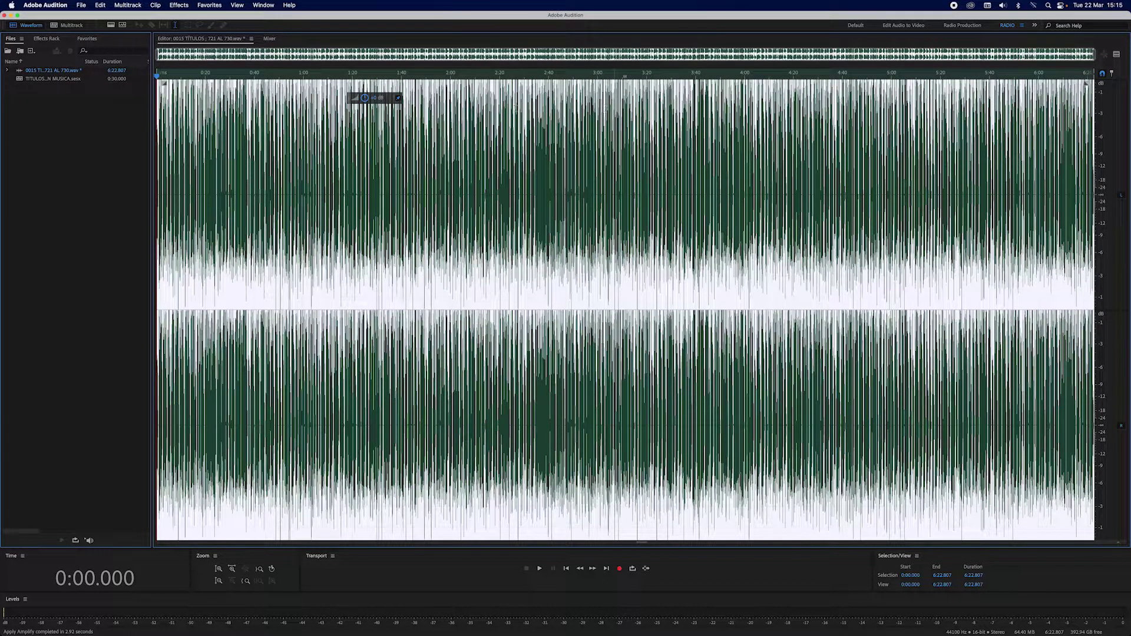
click(460, 129)
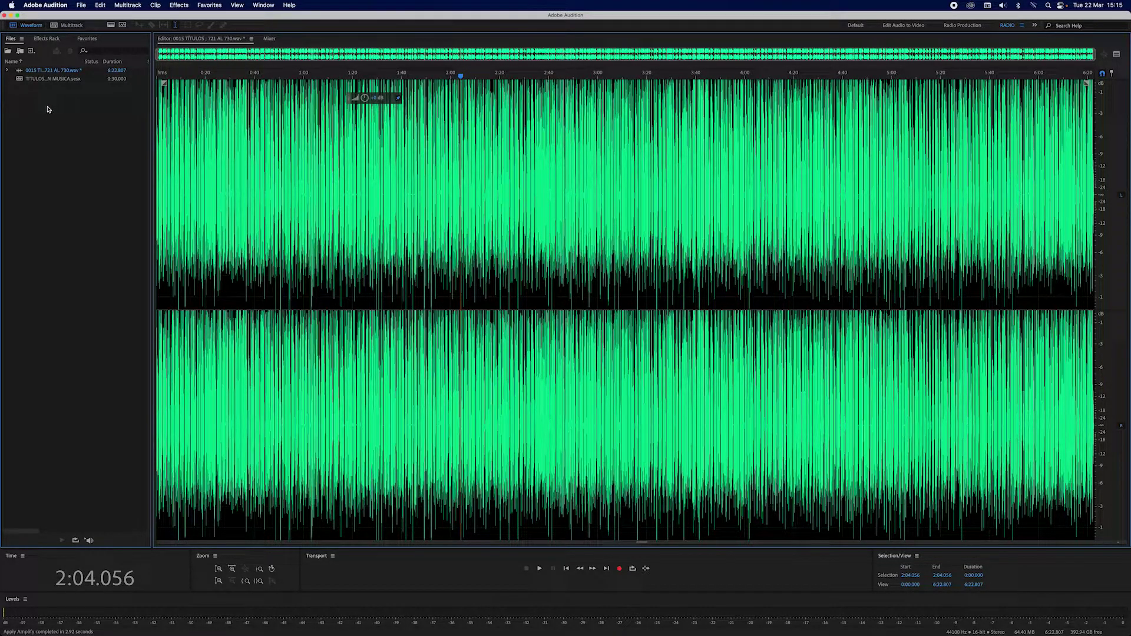
Step: Open "0016 TÍTULOS ;731AL740.wav" from the TITULOS 661 al 1000 BASE folder
click(82, 5)
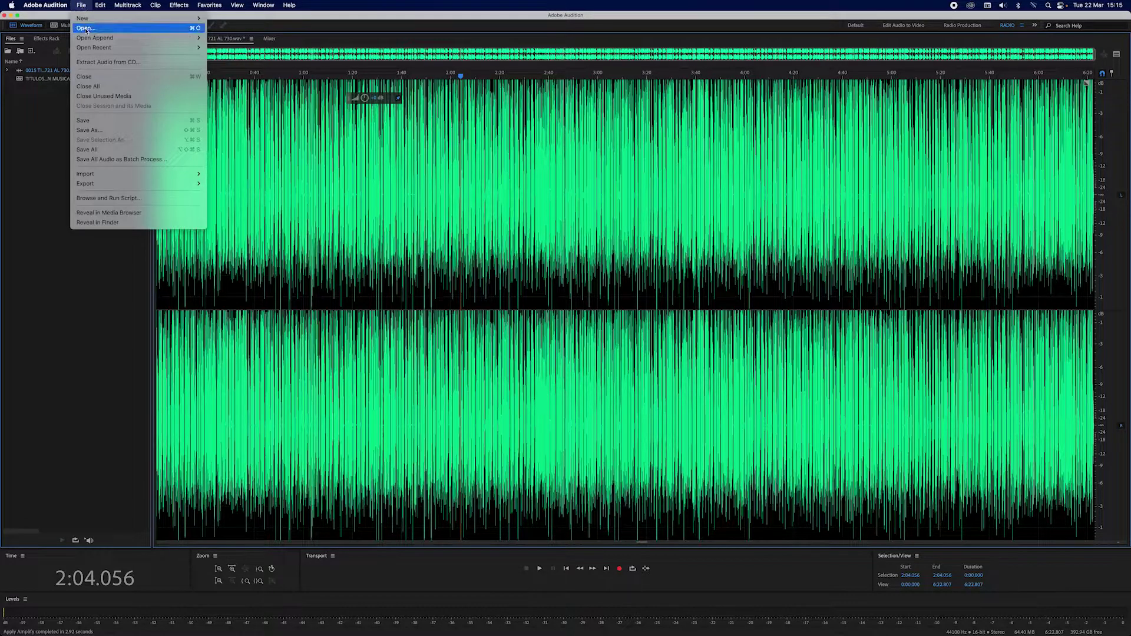
click(86, 28)
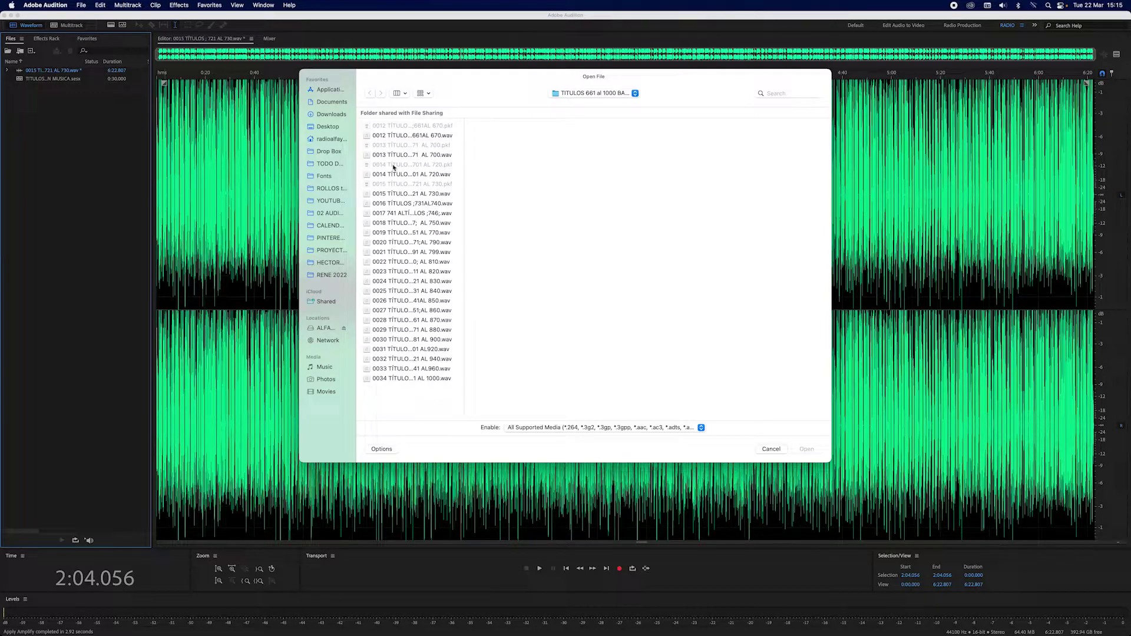
drag(463, 245, 558, 252)
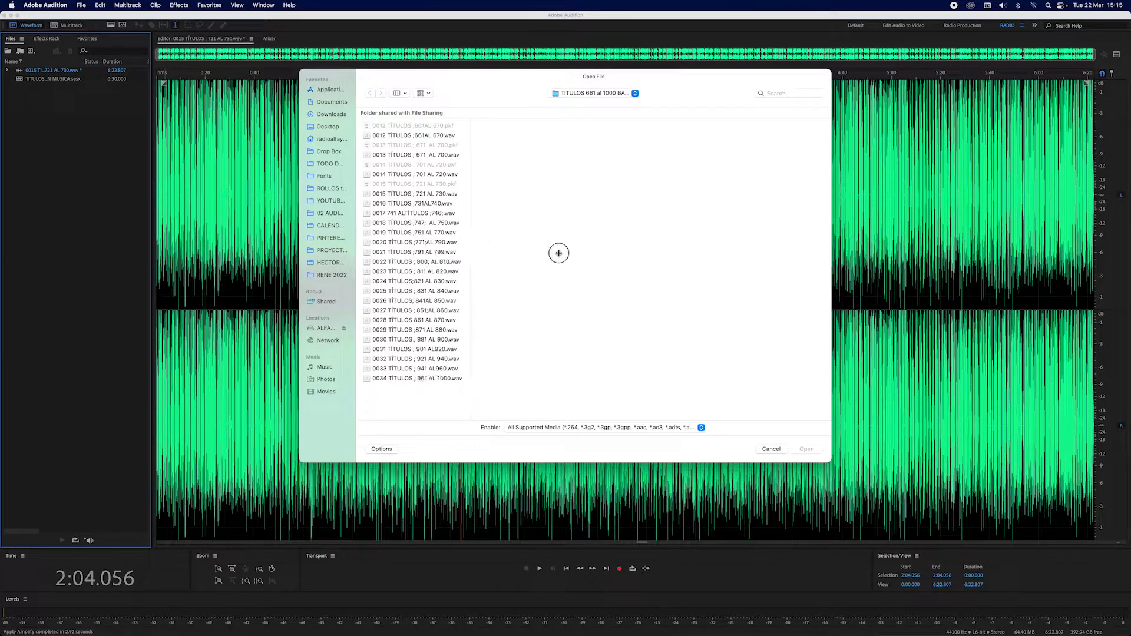
click(419, 204)
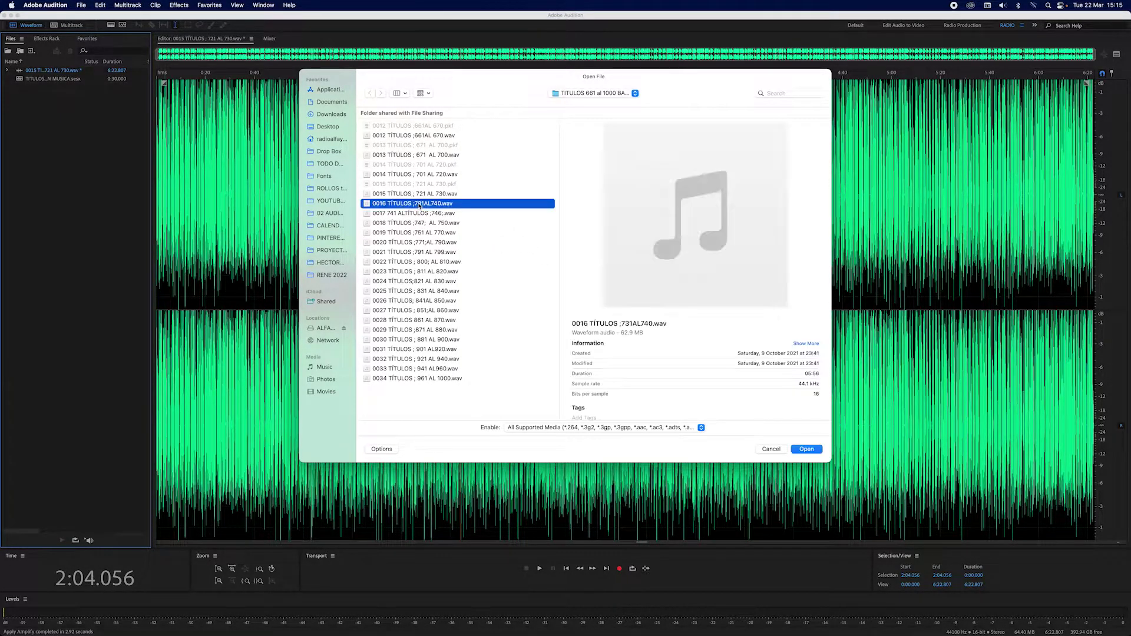
click(813, 453)
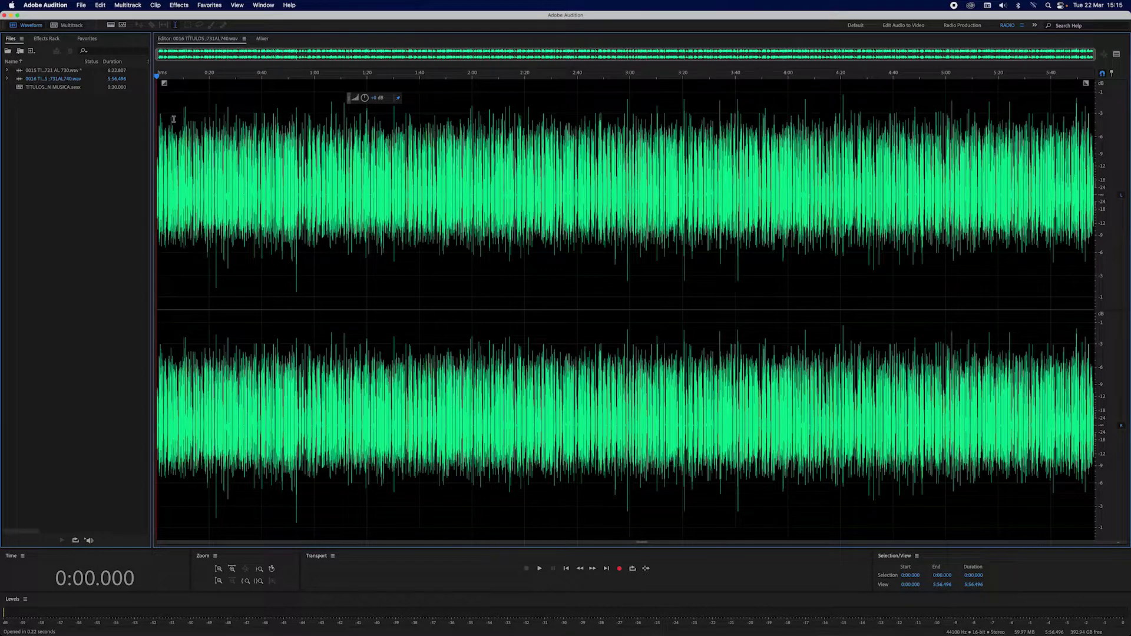
Step: Select the entire waveform of the 731AL740 audio and raise its amplitude
click(90, 5)
double_click(355, 116)
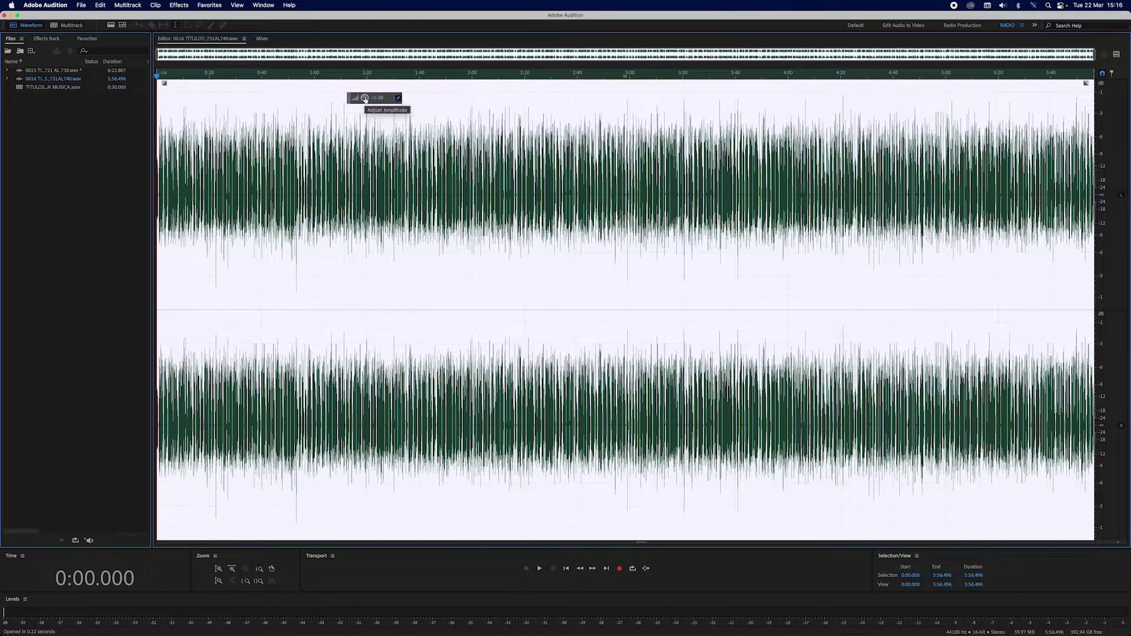
drag(365, 98, 370, 83)
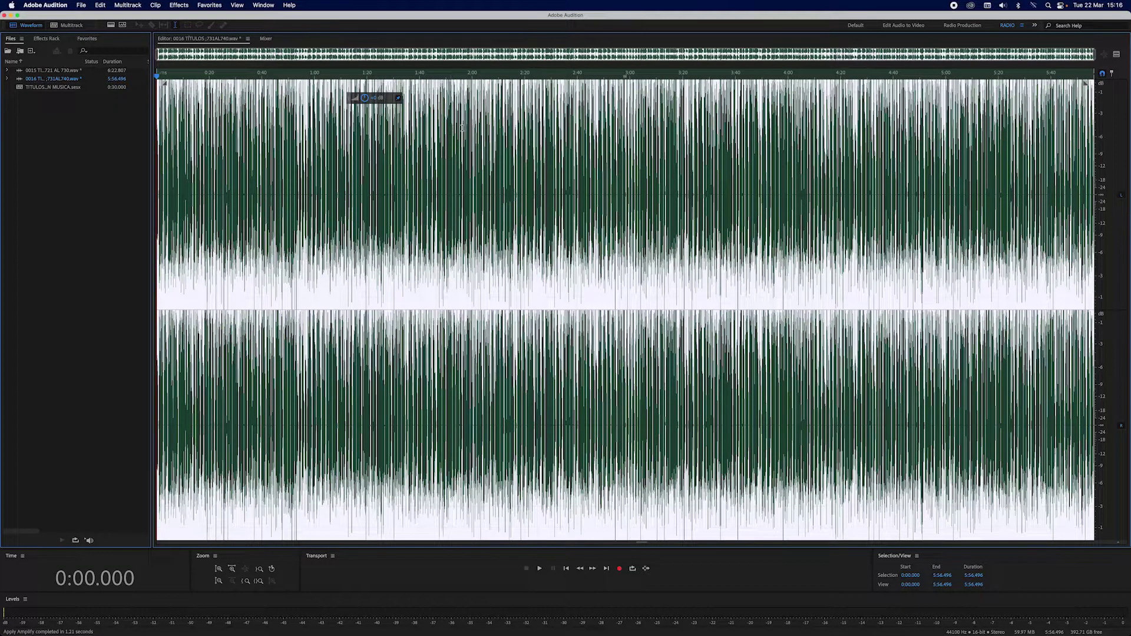
Step: Copy the amplified 731AL740 waveform and open the TITULOS721-780 CON MUSICA multitrack session
click(97, 5)
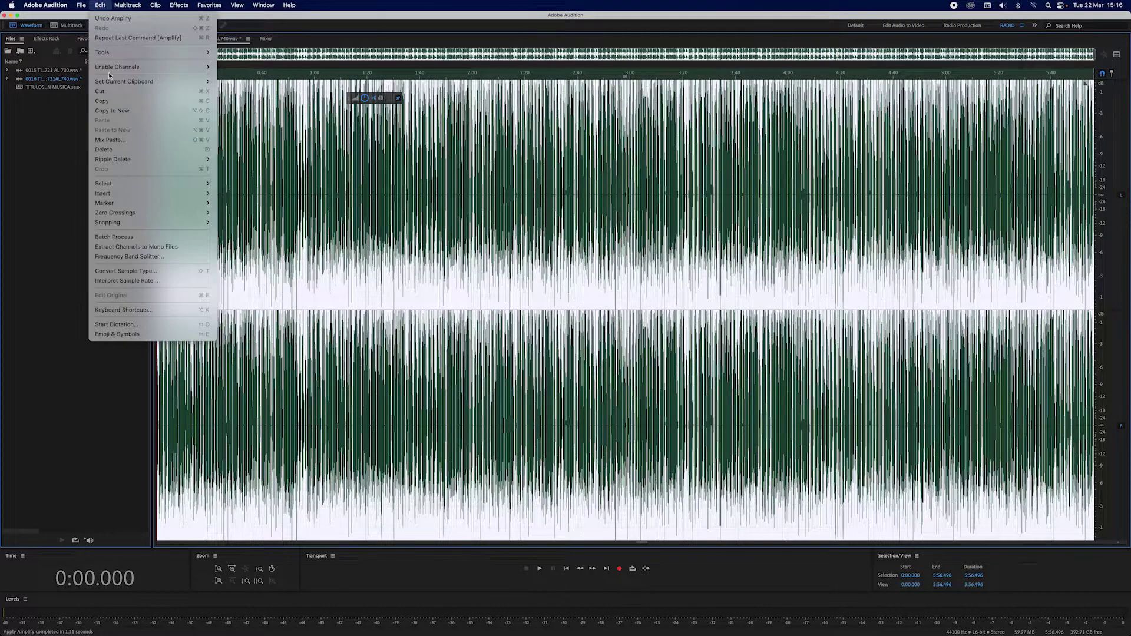
click(109, 102)
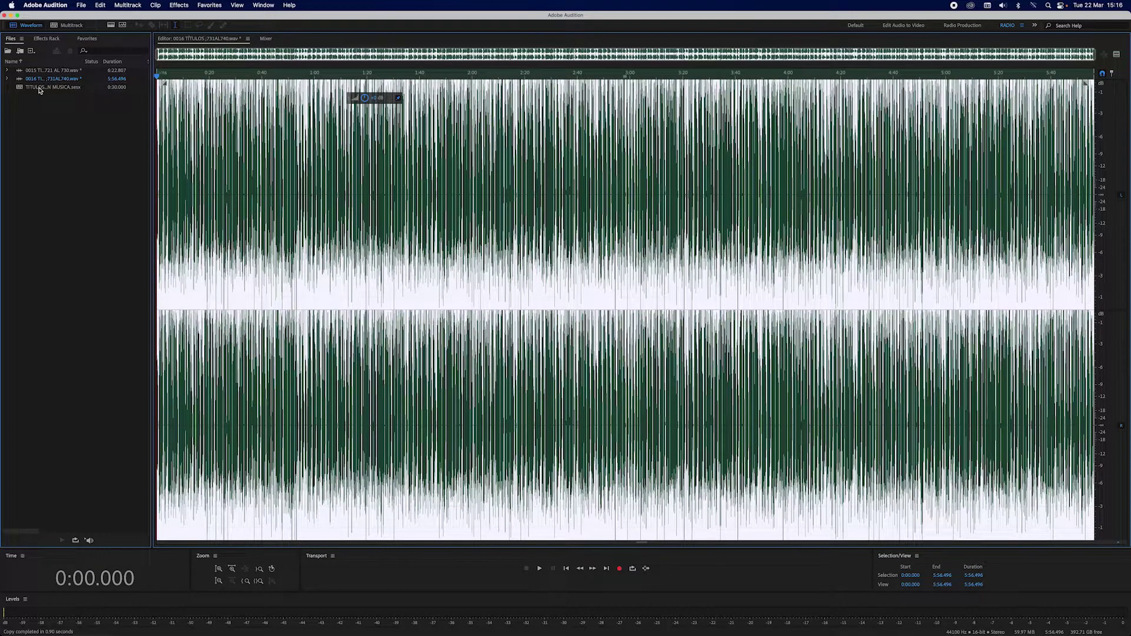
click(38, 90)
click(39, 89)
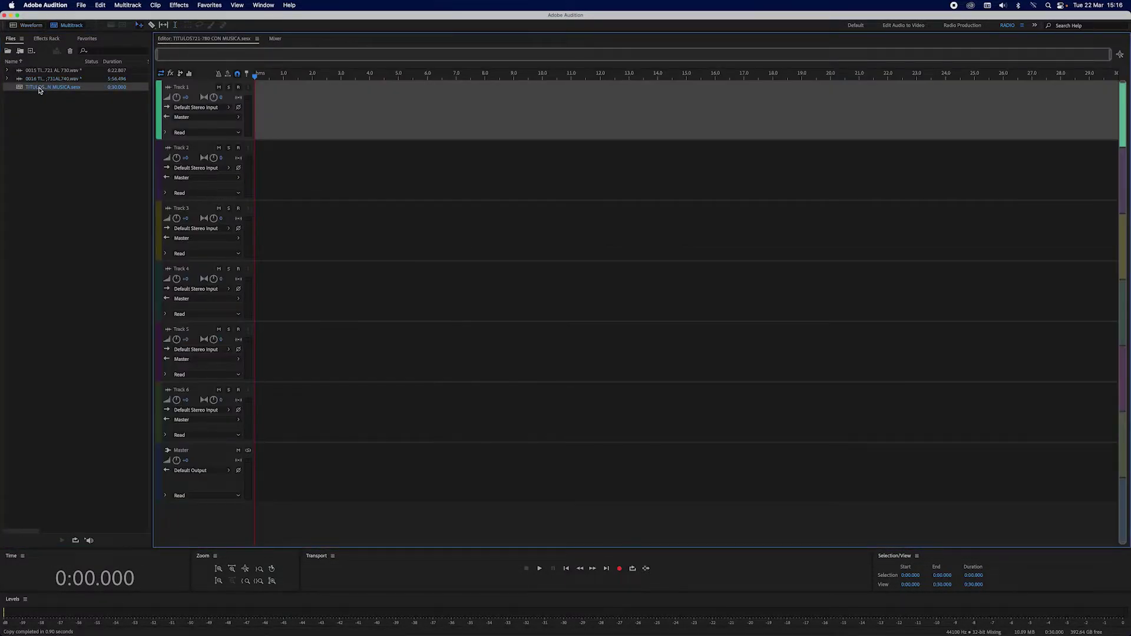
Step: Paste the copied 731AL740 audio at the very end of the 0015 TÍTULOS ; 721 AL 730 waveform
double_click(37, 71)
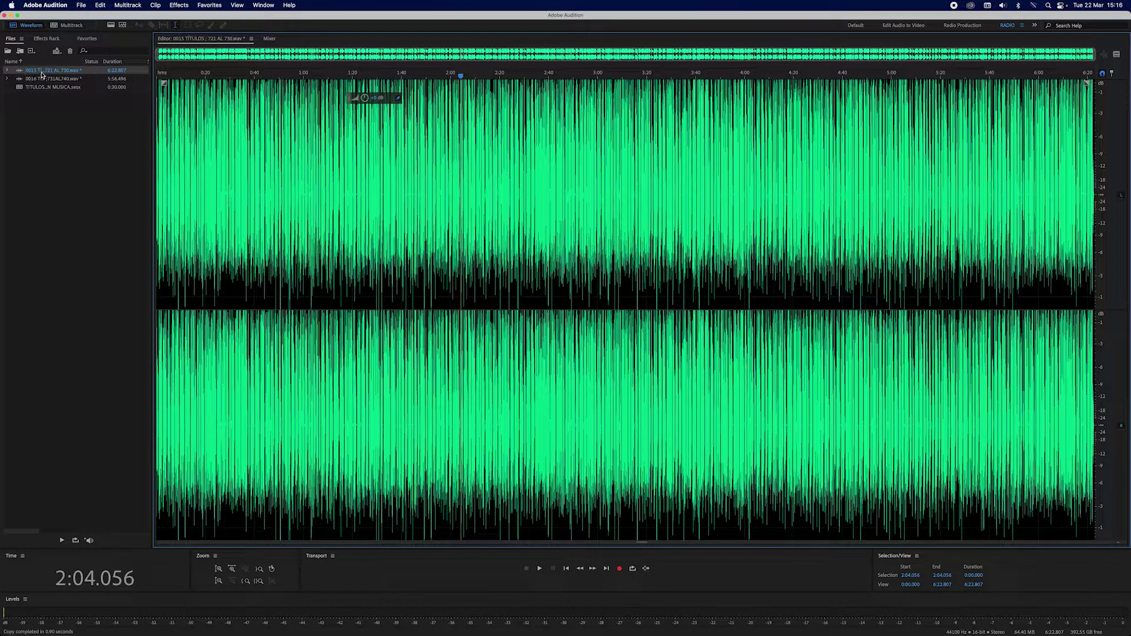
click(1061, 76)
drag(1061, 75, 1104, 78)
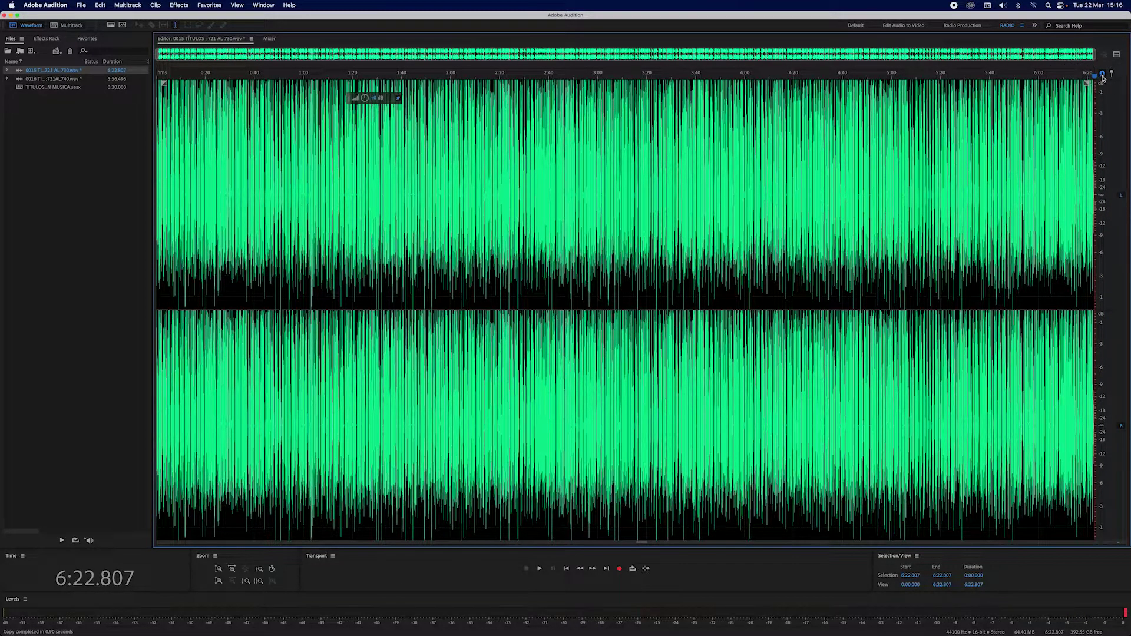
click(104, 6)
mouse_move(81, 4)
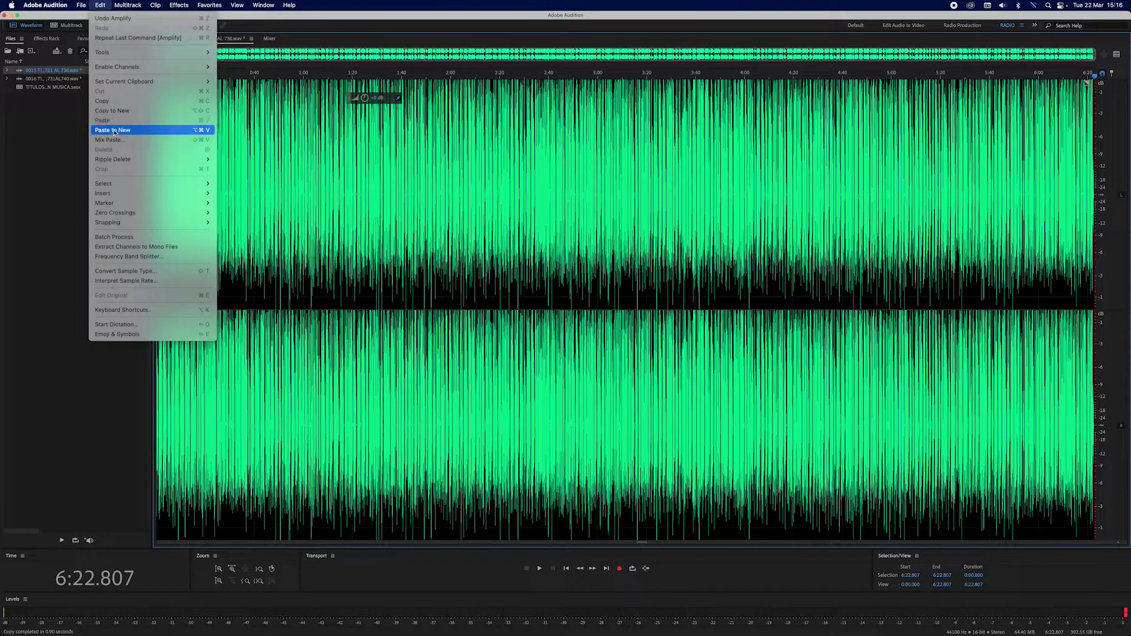
click(102, 120)
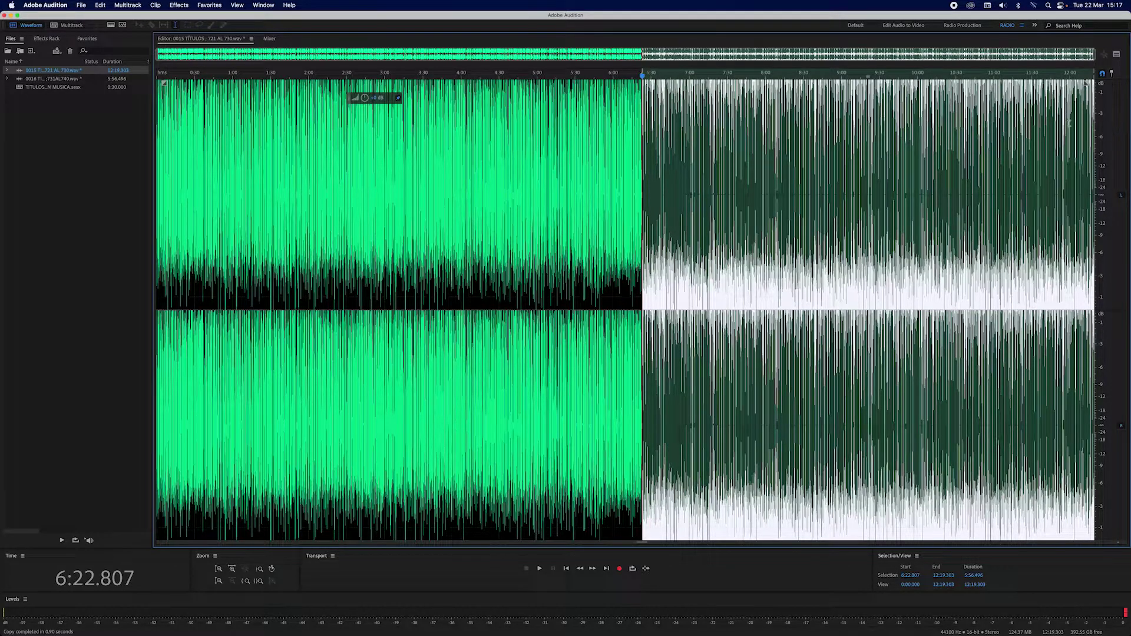
Step: Open "0017 741 ALTÍTULOS ;746;.wav" from the TITULOS 661 al 1000 BASE folder
click(81, 5)
click(84, 28)
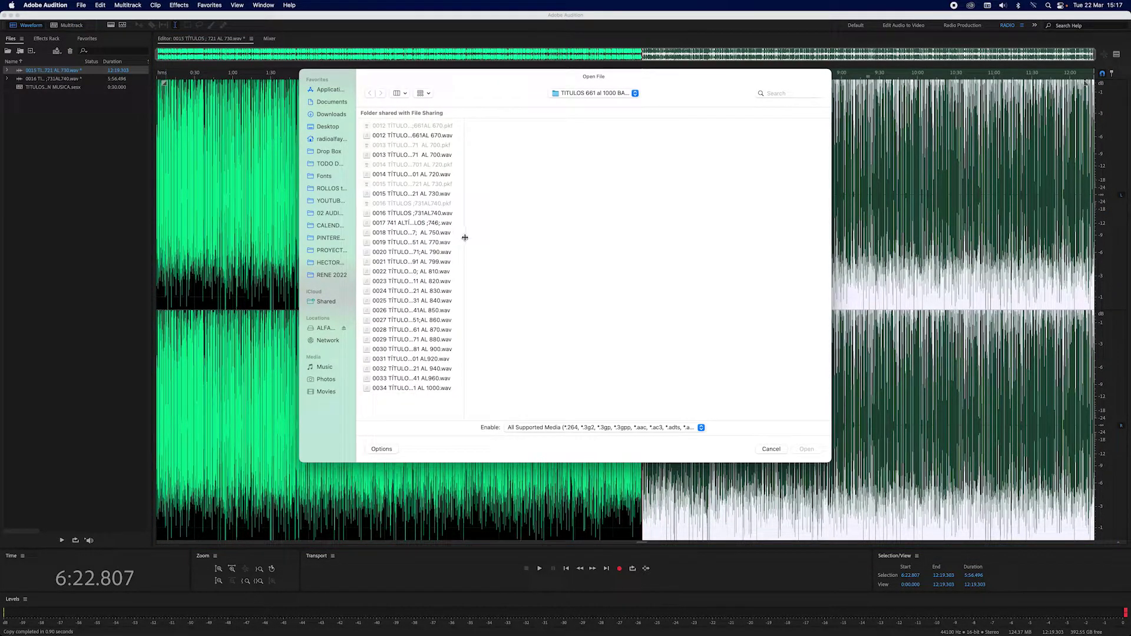
drag(465, 236, 534, 247)
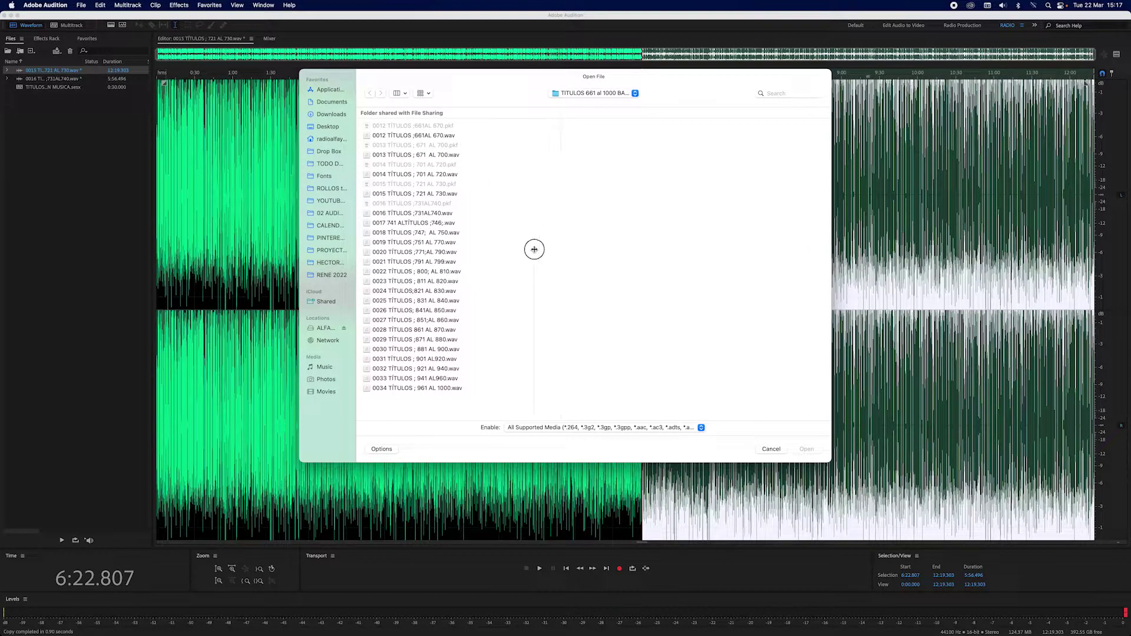
click(408, 223)
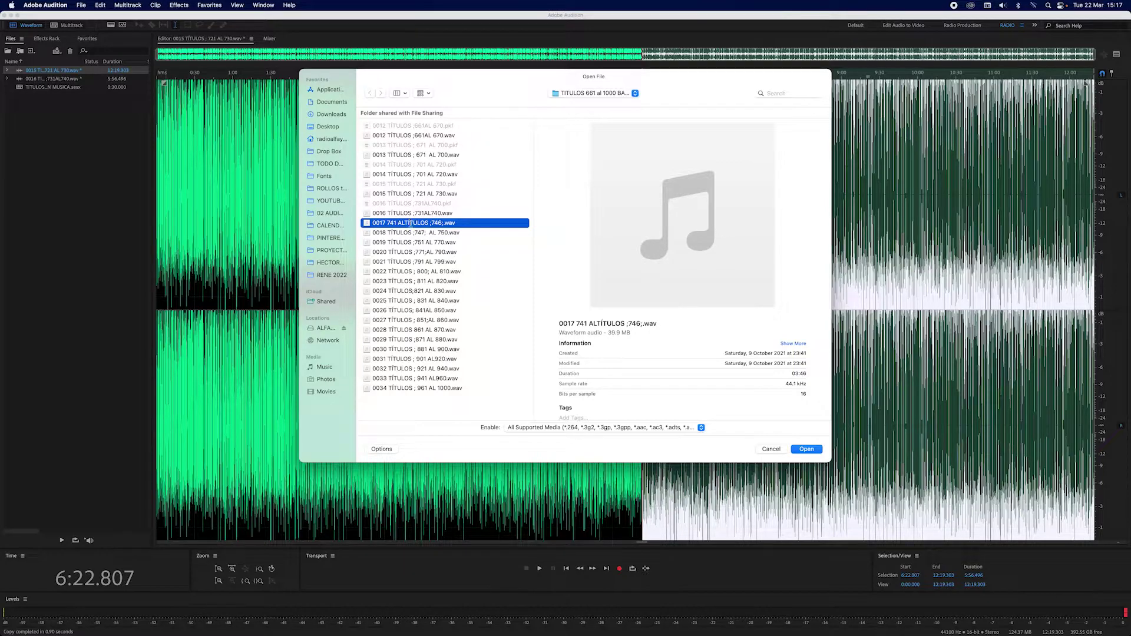
click(811, 450)
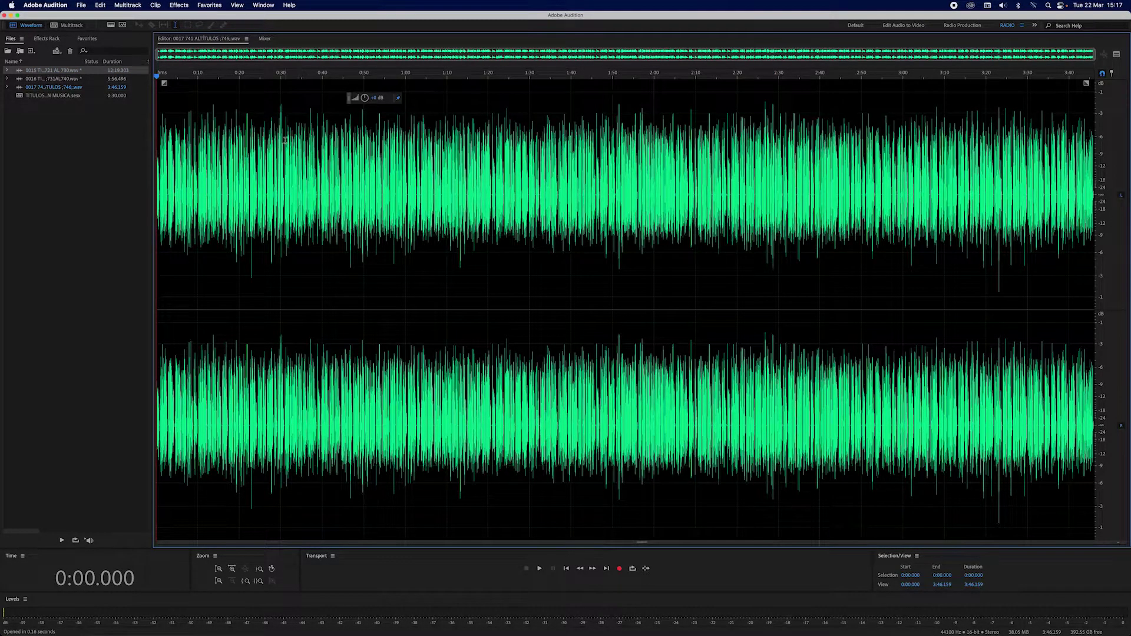
Step: Select the entire waveform of the 0017 741 ALTÍTULOS ;746; audio and raise its amplitude
click(285, 141)
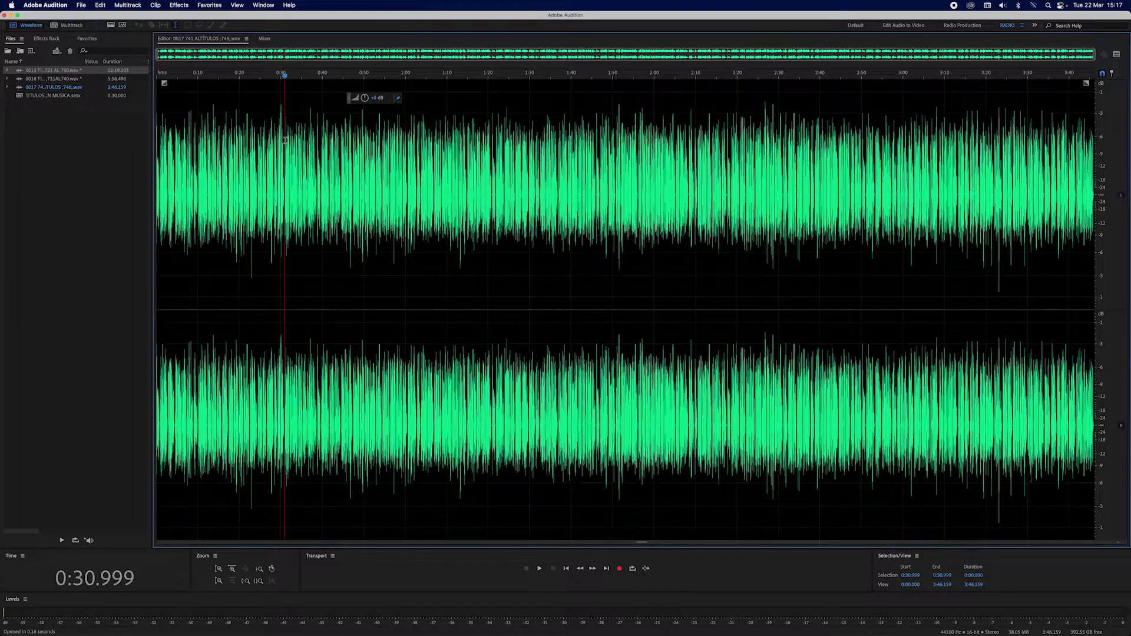
click(83, 7)
mouse_move(99, 5)
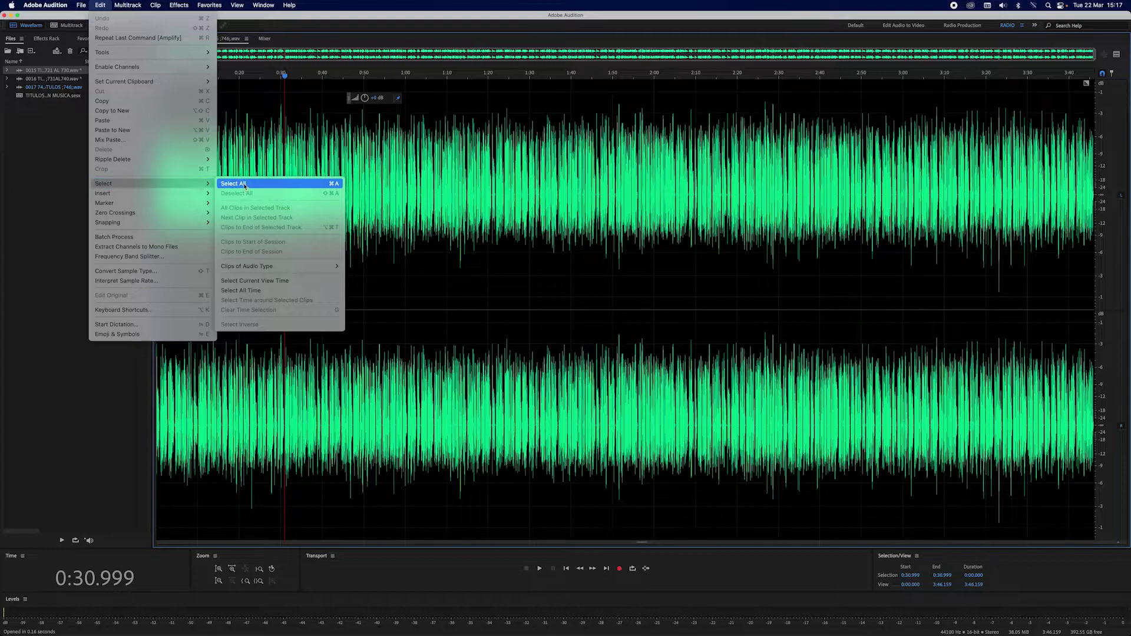
click(235, 184)
drag(364, 98, 380, 94)
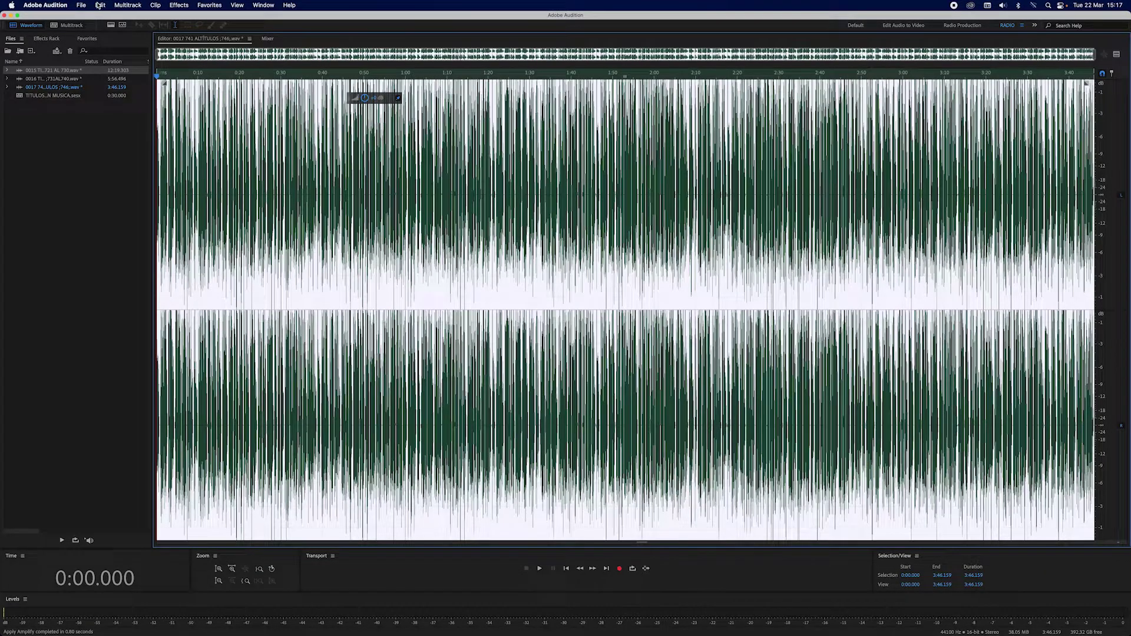
Step: Copy the amplified 0017 audio and paste it at the very end of the 721 AL 730 waveform, then clear the selection
click(100, 5)
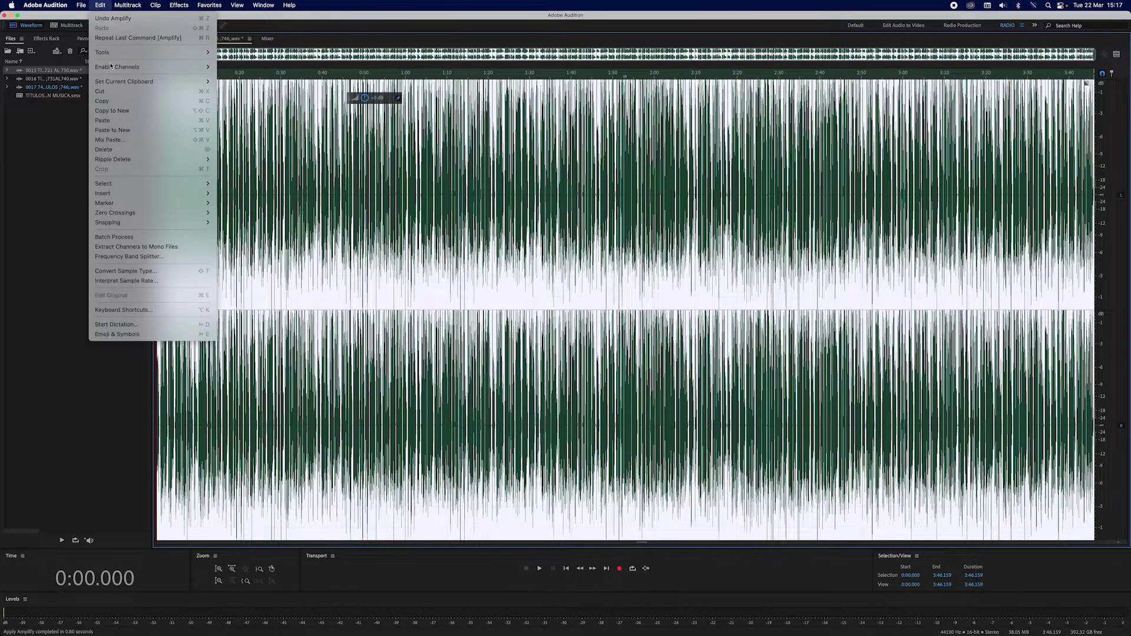
click(116, 111)
double_click(43, 72)
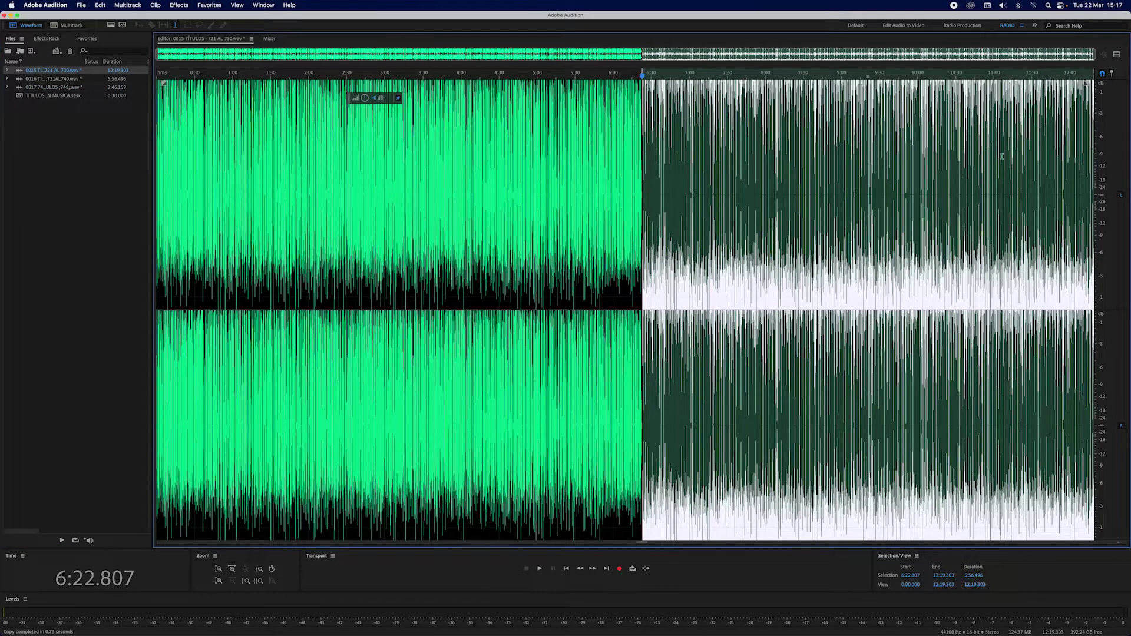
click(1064, 80)
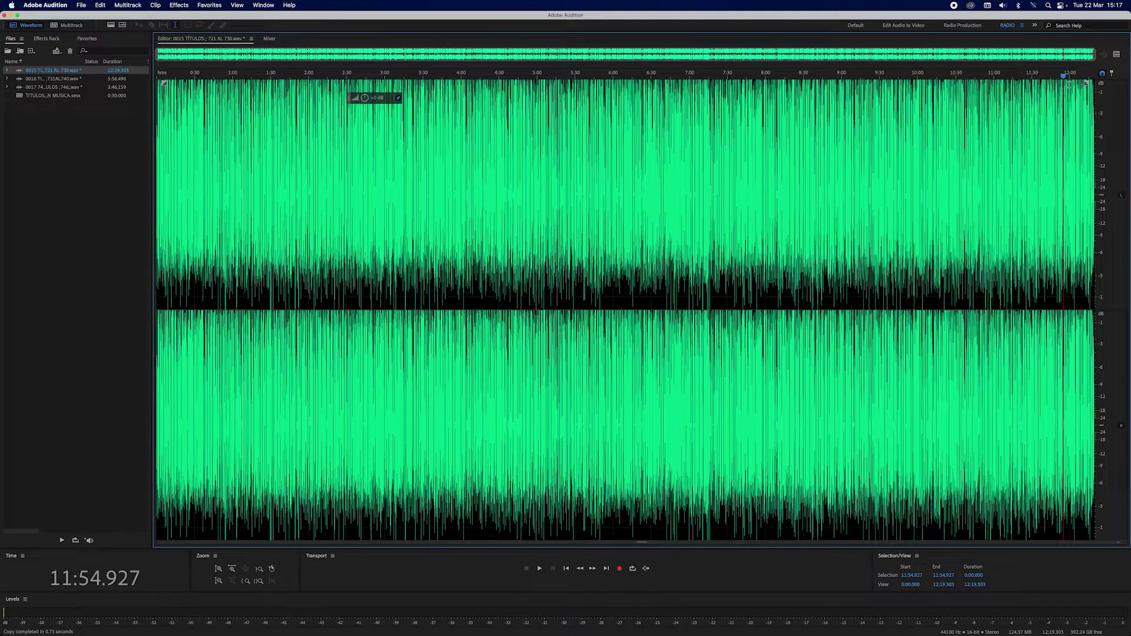
key(space)
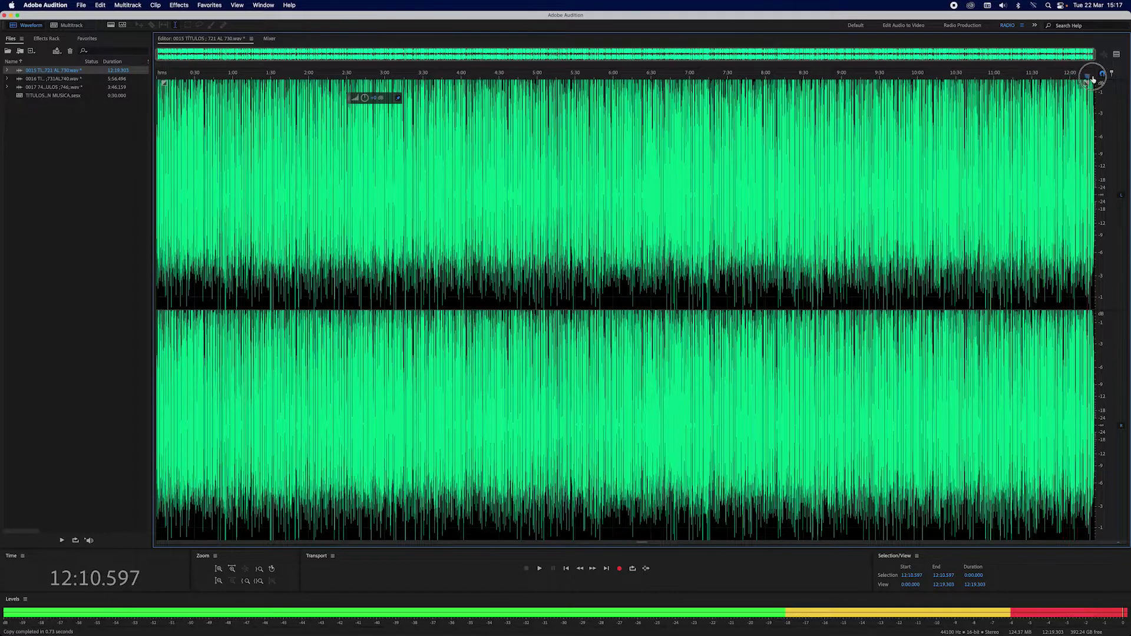
click(99, 6)
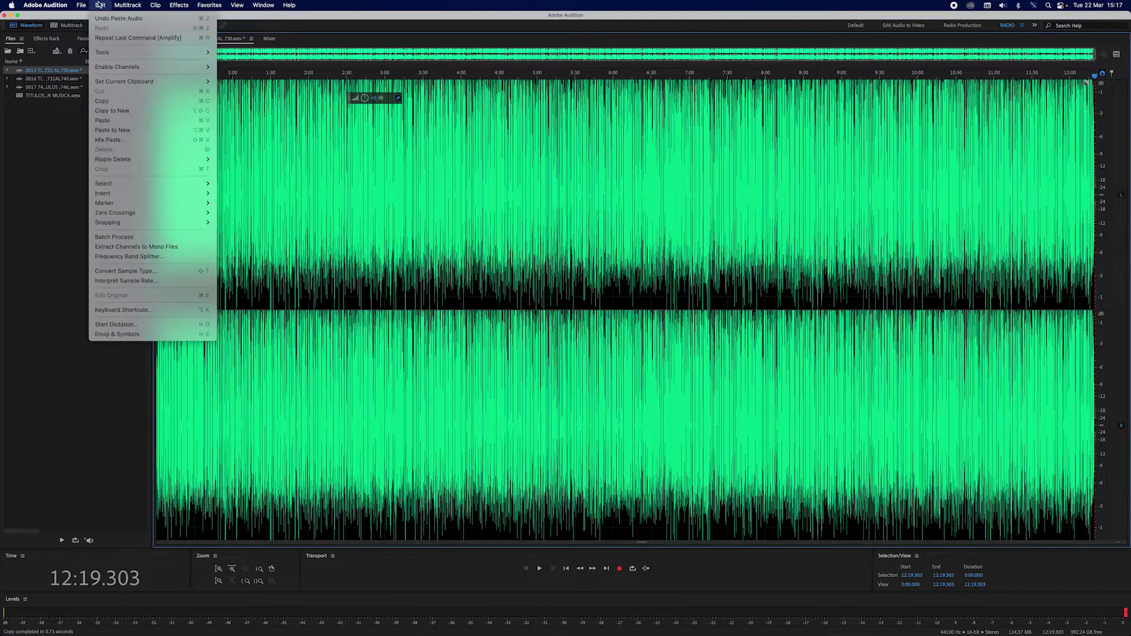
click(102, 120)
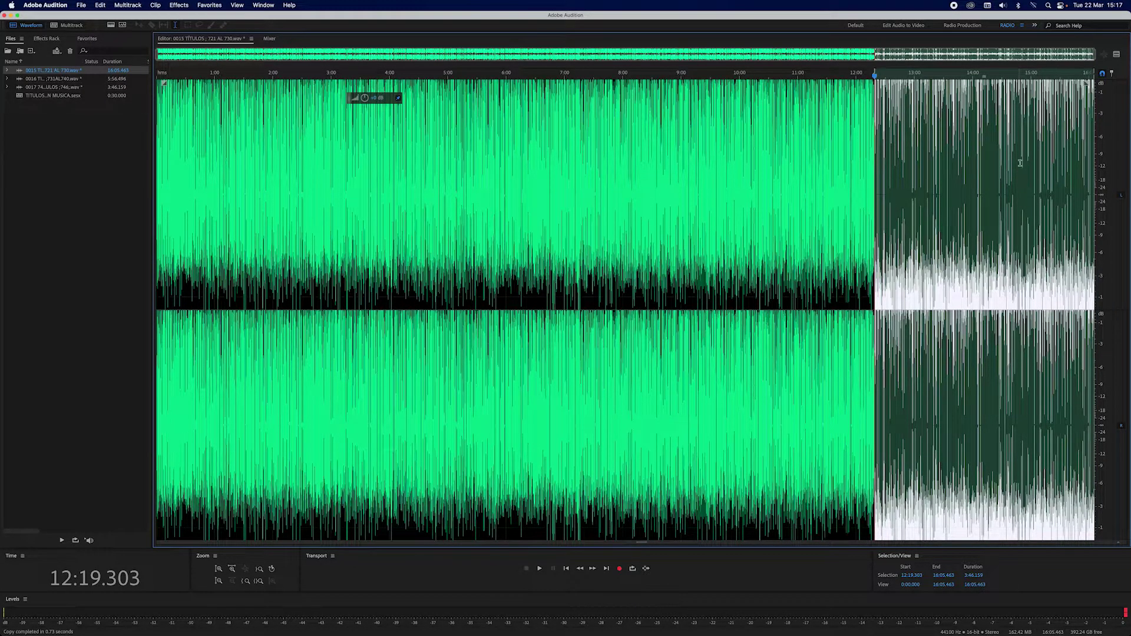
click(1079, 152)
Step: Open "0018 TÍTULOS ;747; AL 750.wav" from the TITULOS 661 al 1000 BASE folder
click(85, 143)
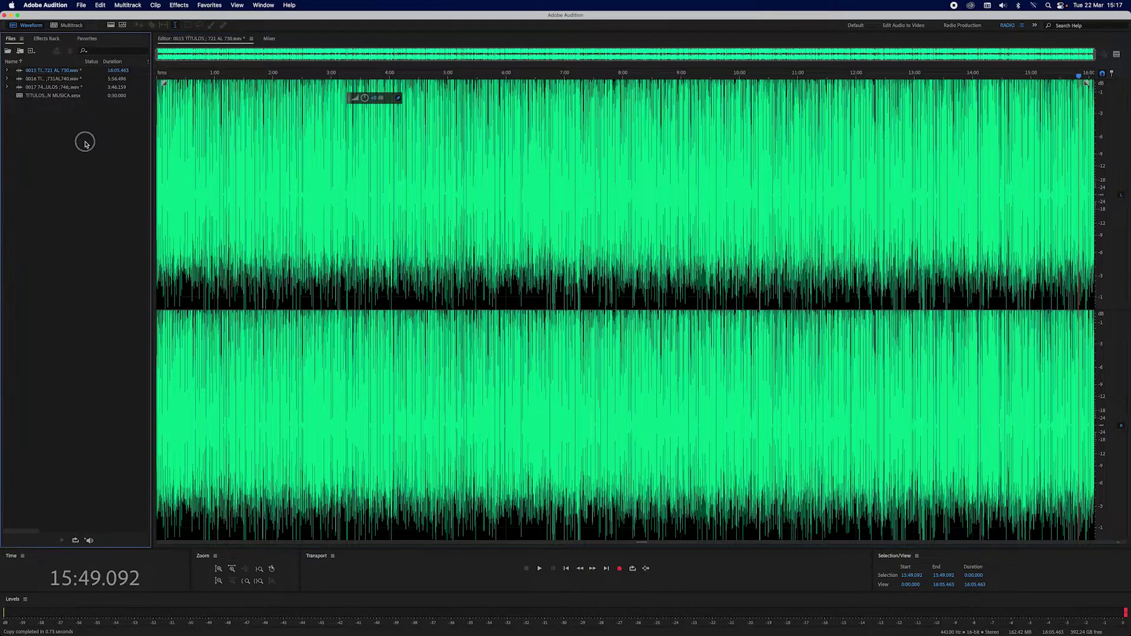
double_click(85, 143)
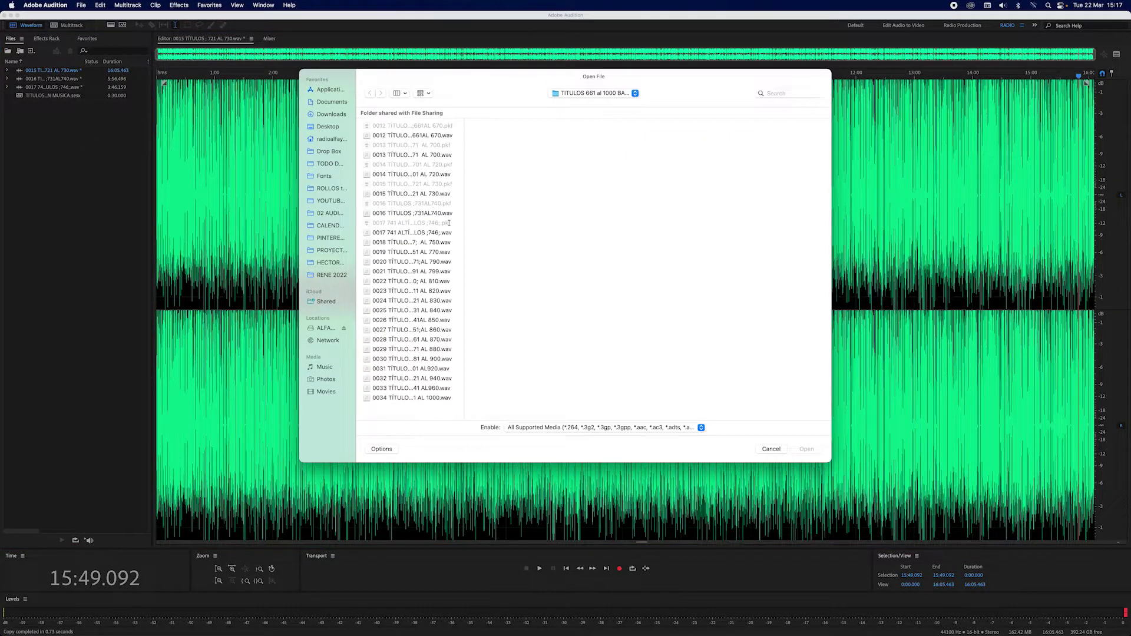
drag(464, 235, 534, 240)
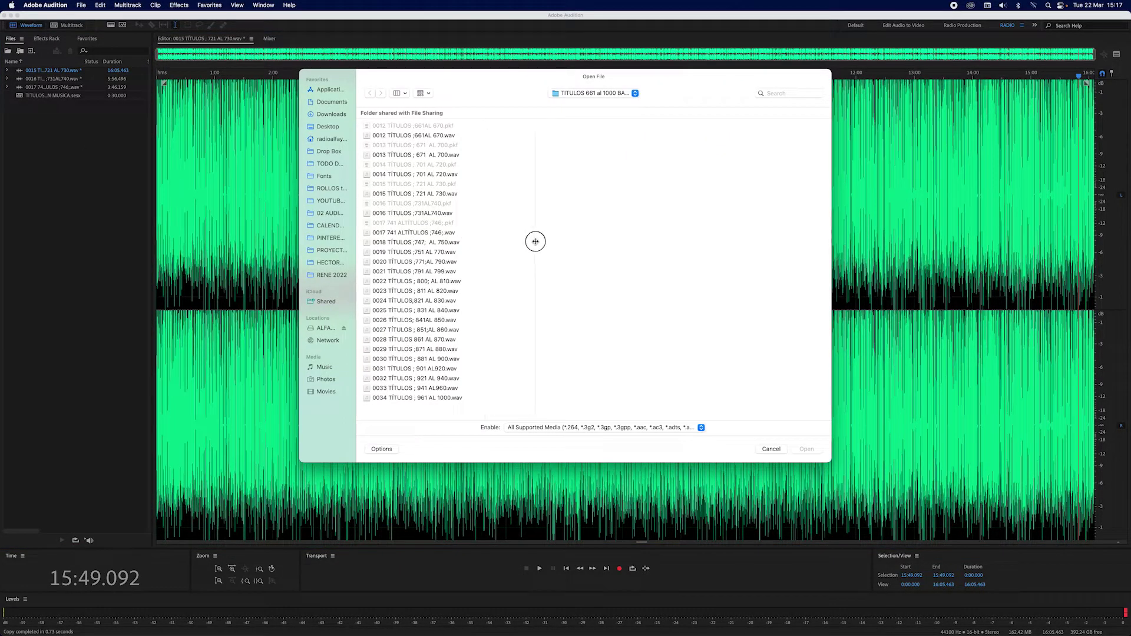
click(422, 242)
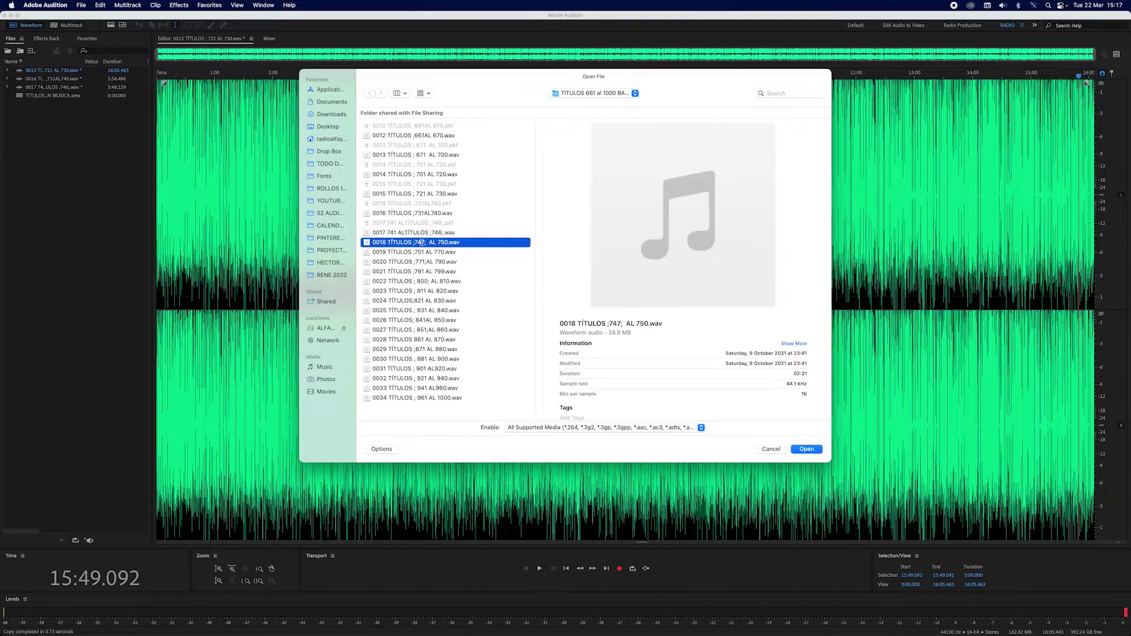
click(807, 450)
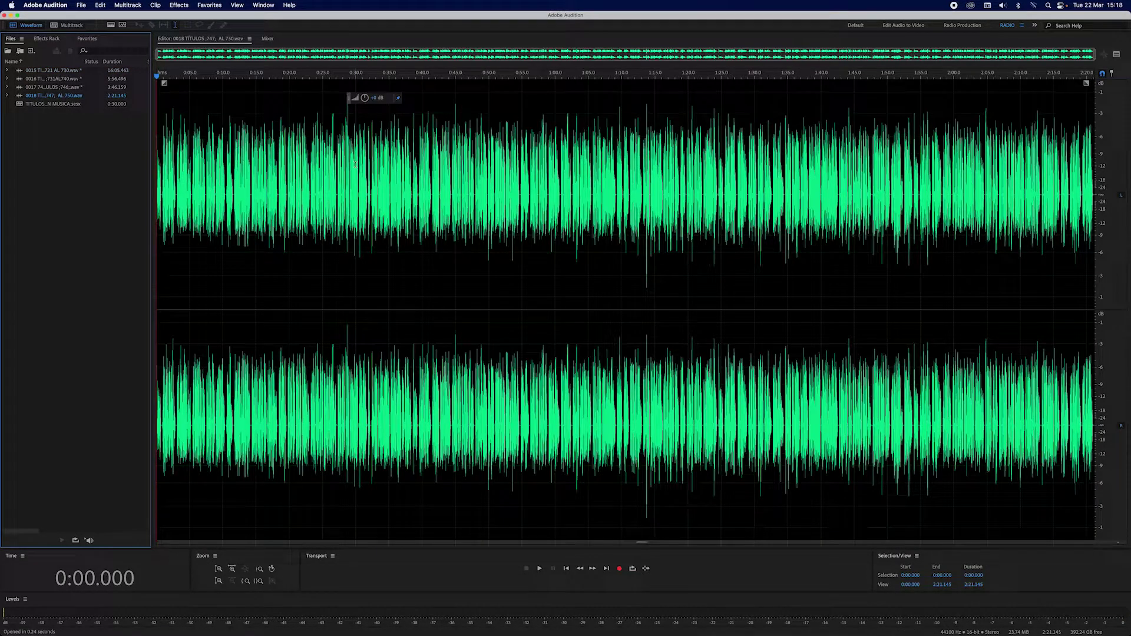
Step: Select the entire waveform of the 0018 TÍTULOS ;747; AL 750 audio and raise its amplitude
click(355, 164)
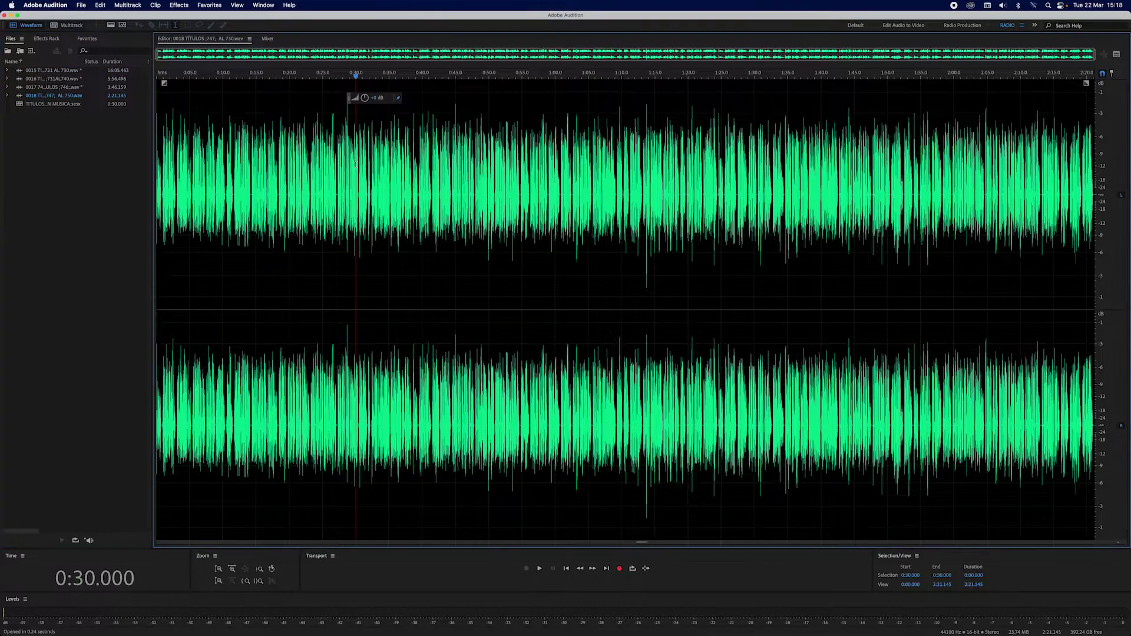
click(100, 5)
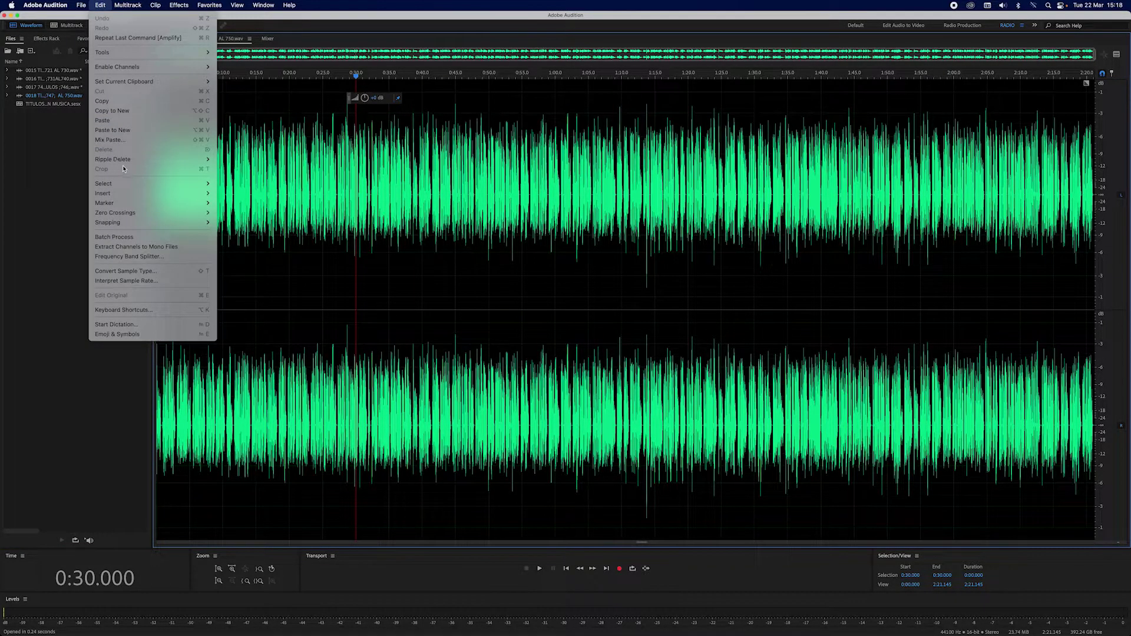
mouse_move(174, 191)
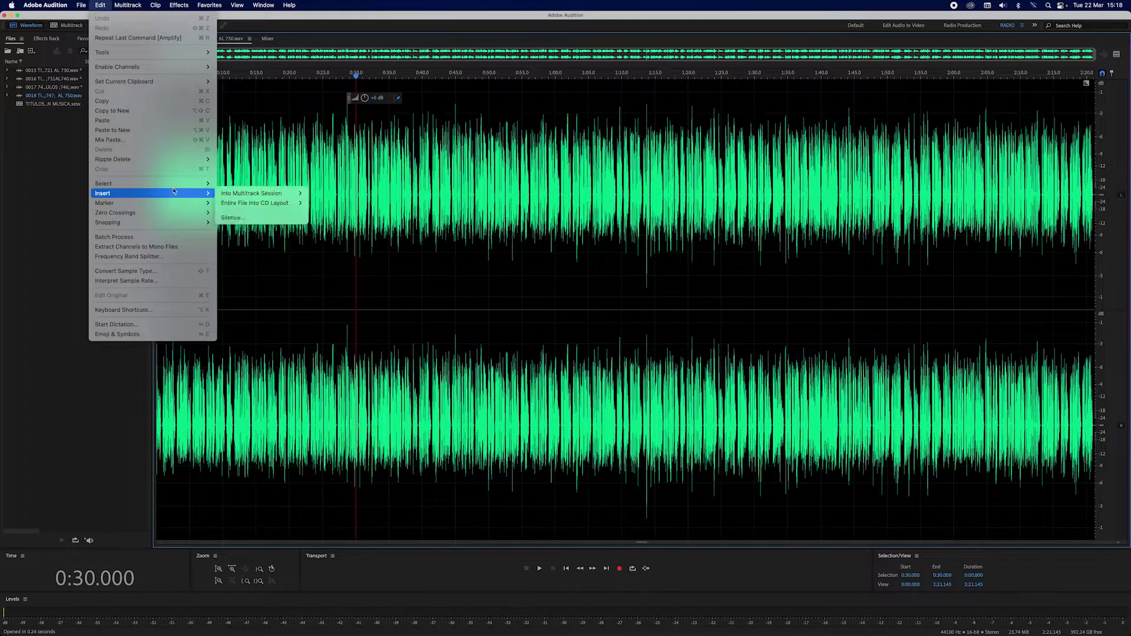
click(238, 184)
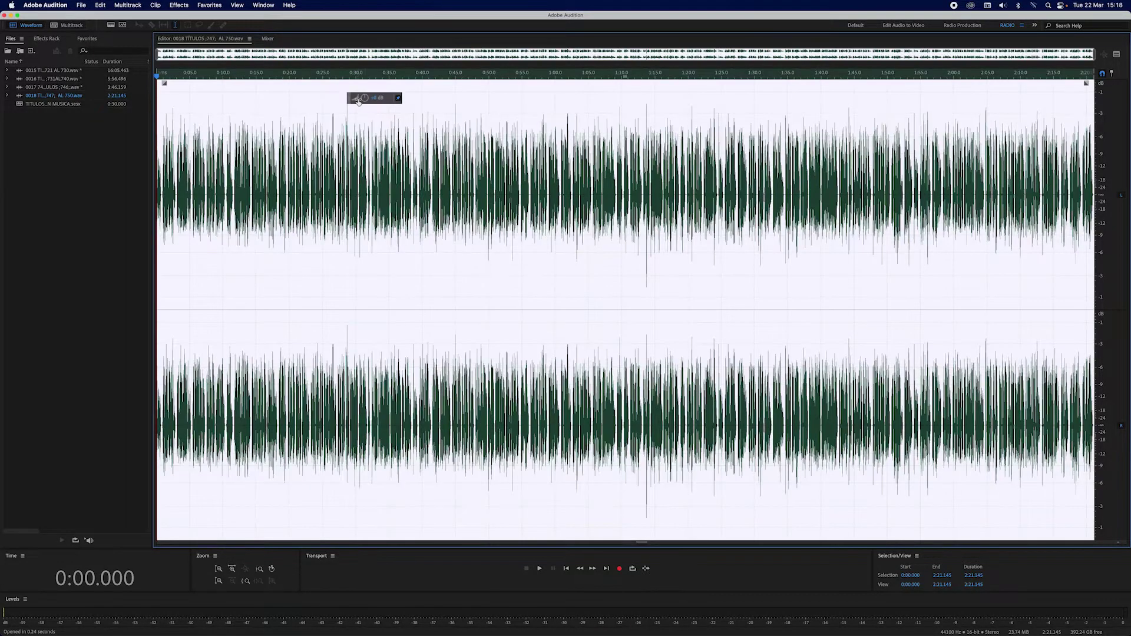
drag(358, 100, 378, 92)
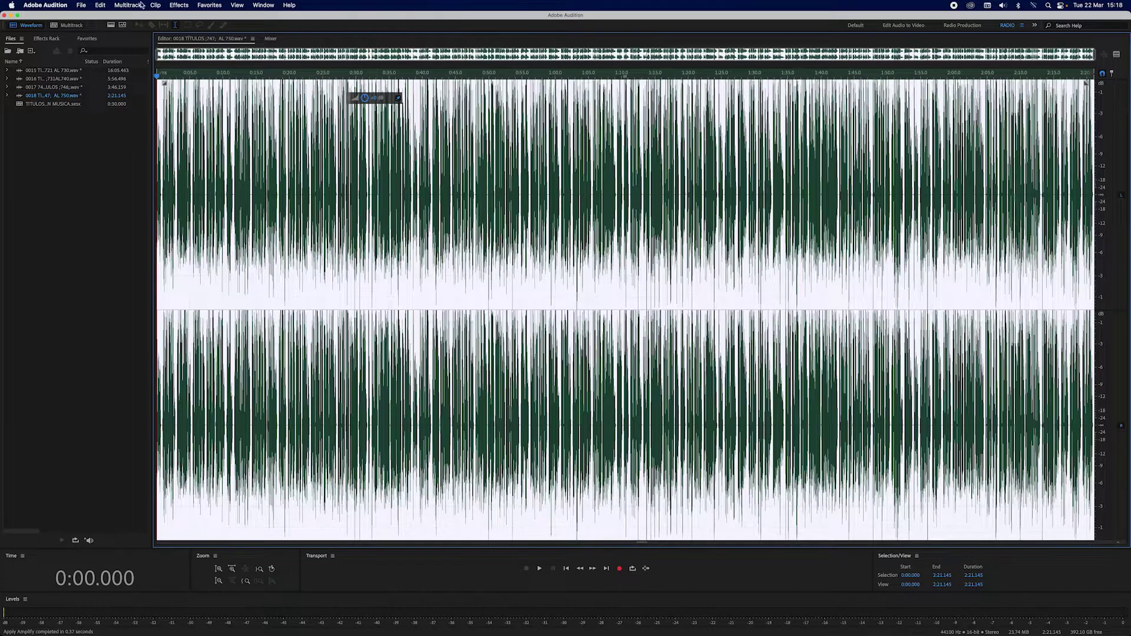
Step: Copy the amplified 0018 audio and append it to the end of the 721 AL 730 waveform, clearing the selection
click(107, 6)
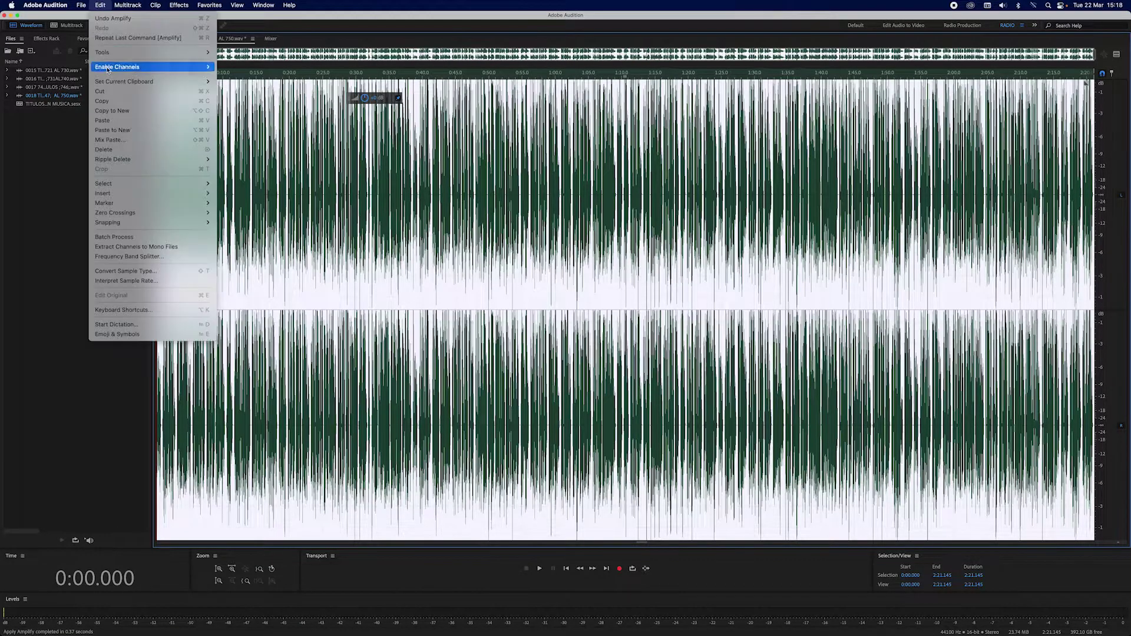
click(107, 104)
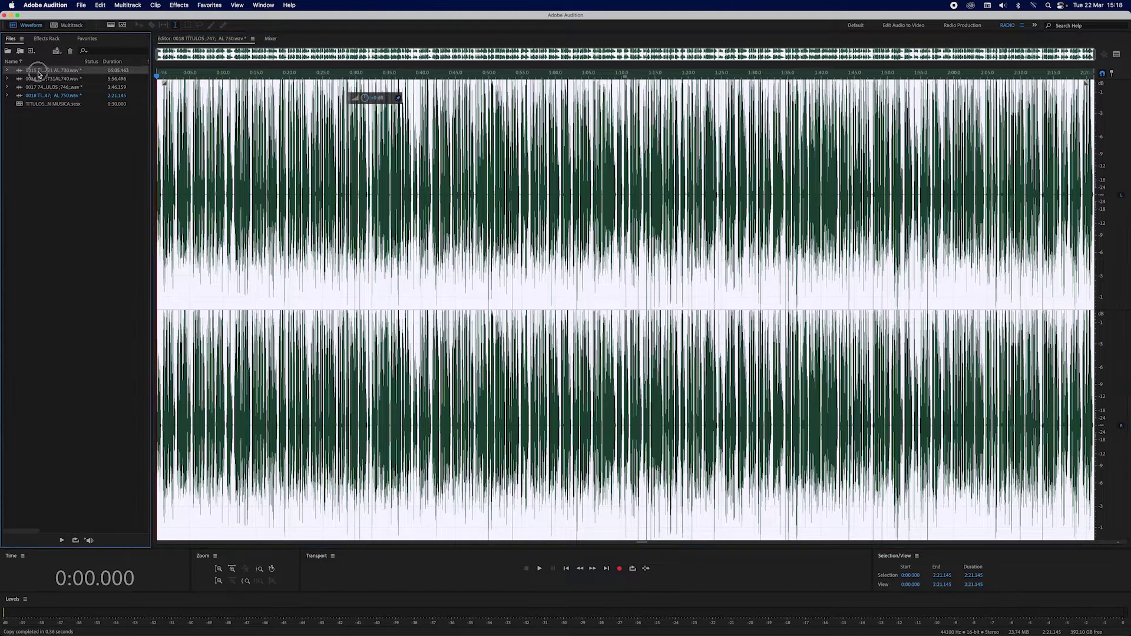
double_click(38, 72)
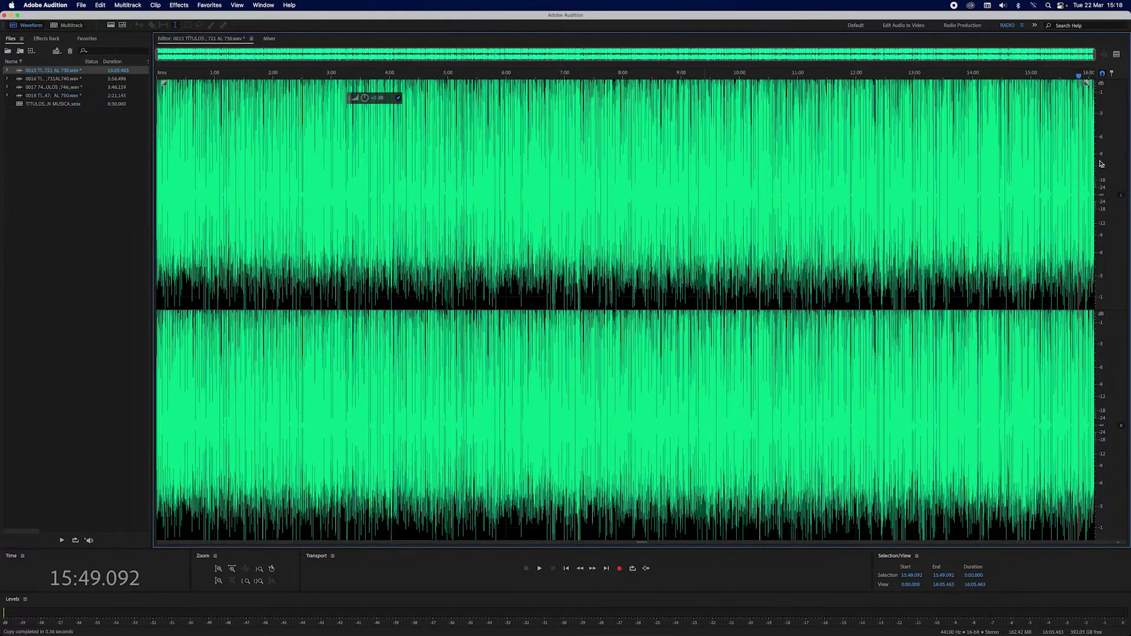
click(1070, 113)
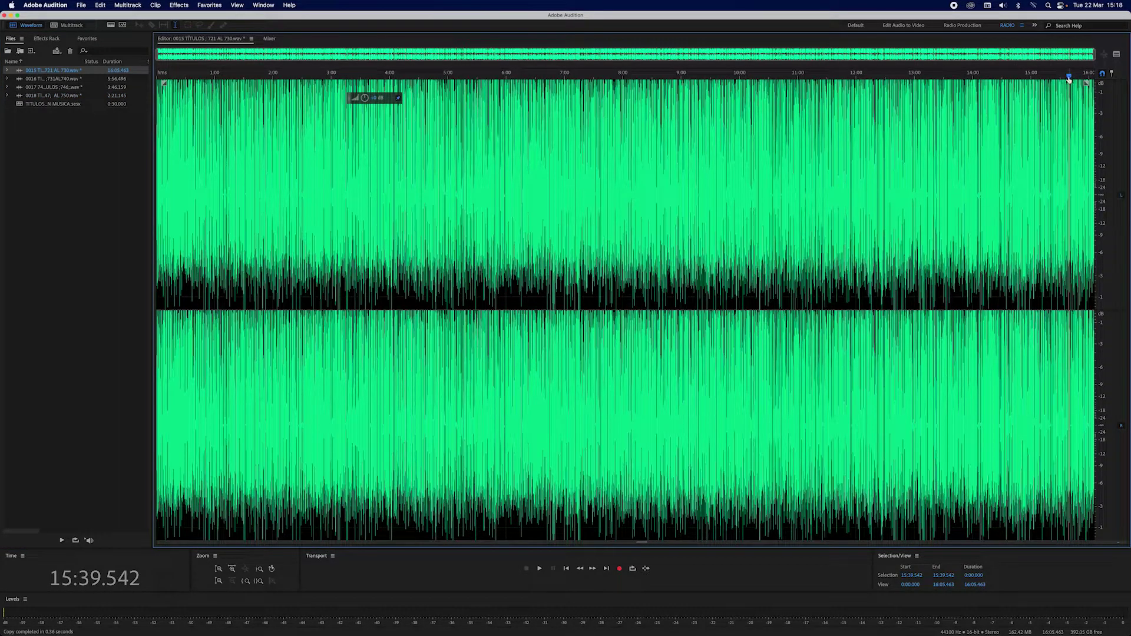
click(1096, 76)
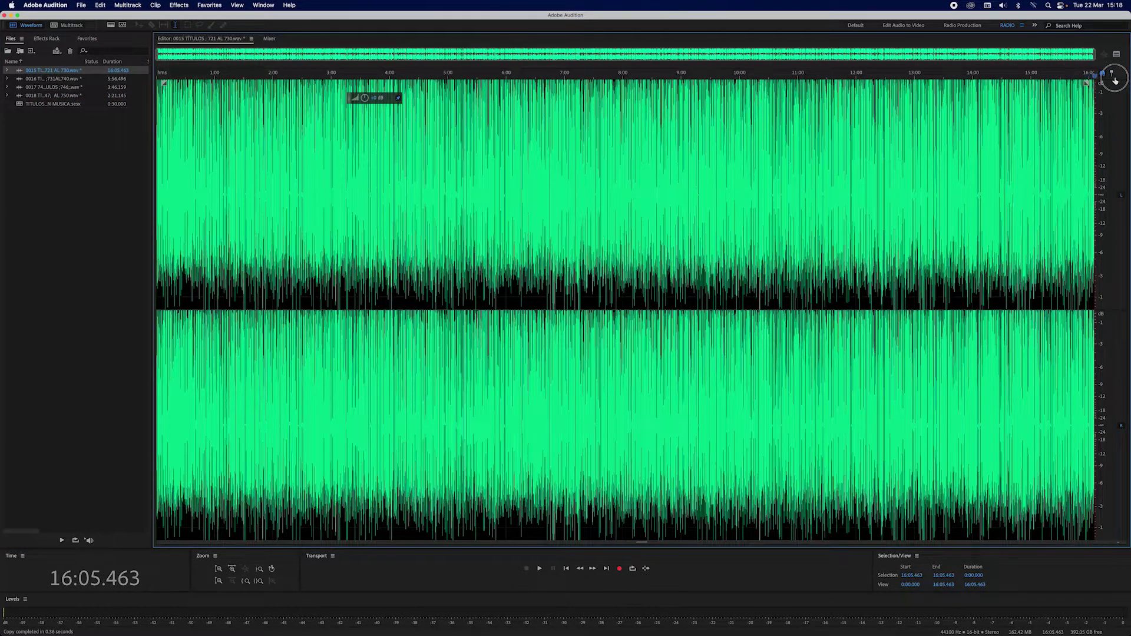
click(101, 5)
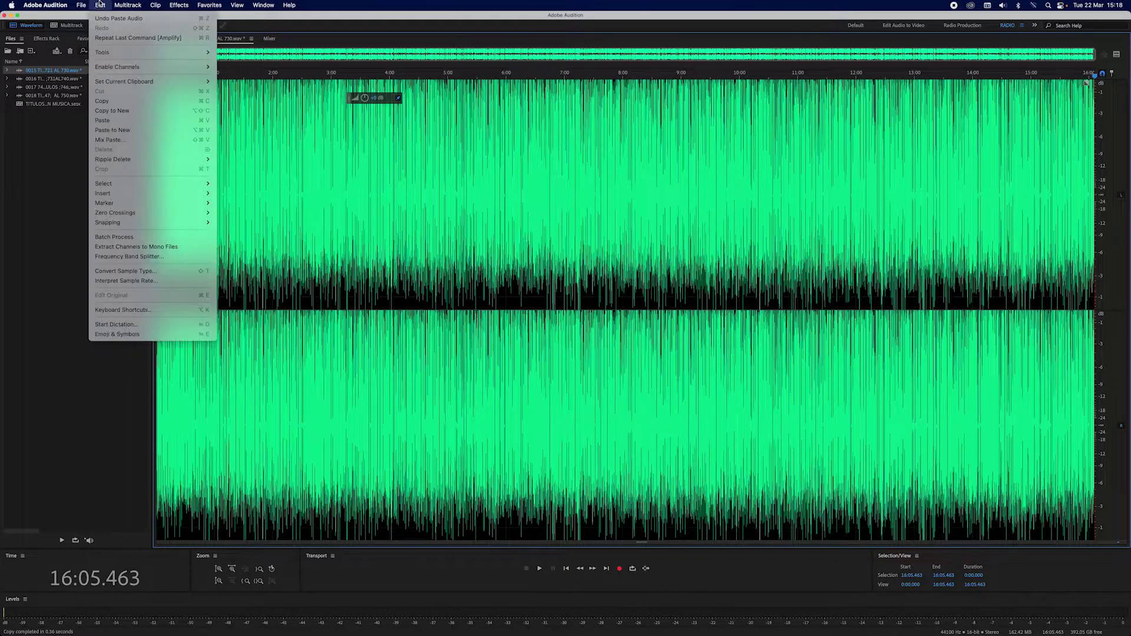
click(108, 120)
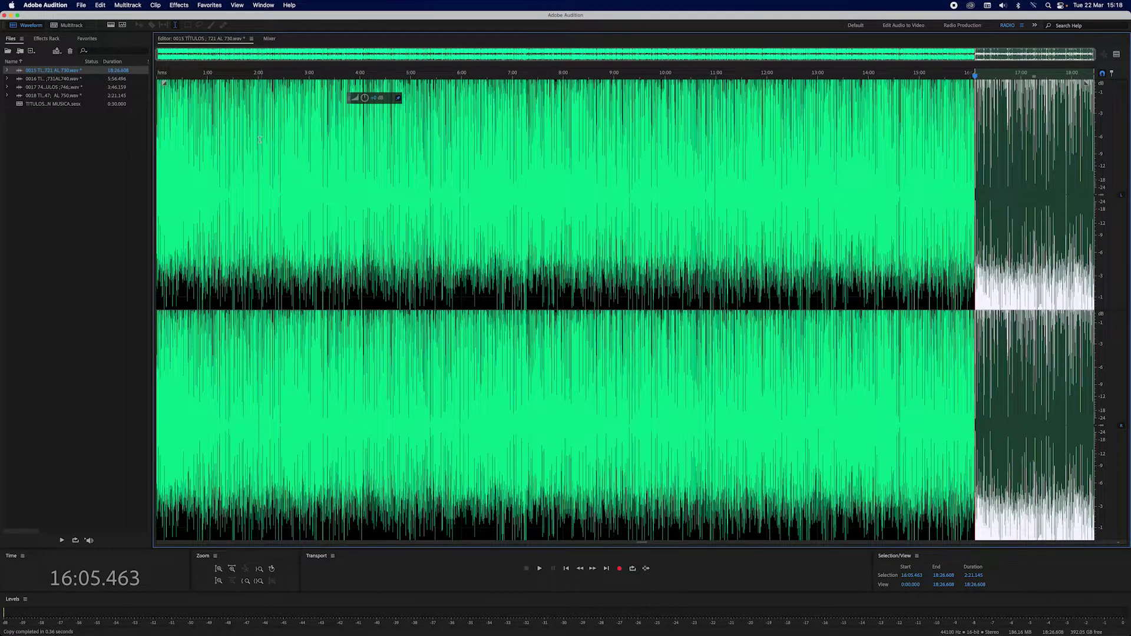
click(599, 158)
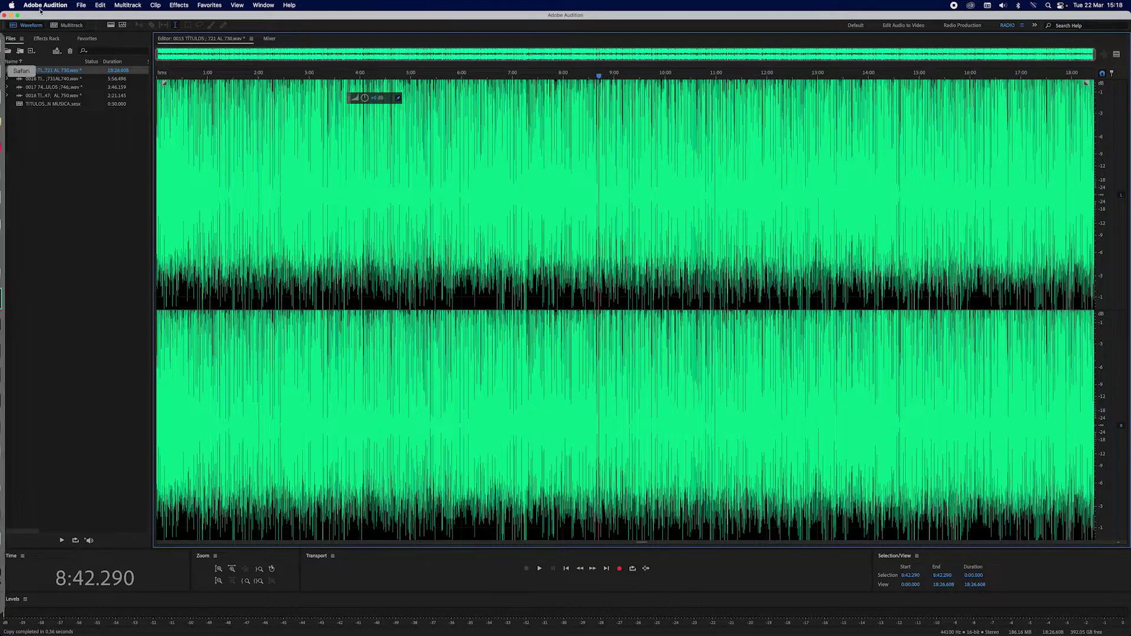
Step: Open "0019 TÍTULOS ;751 AL 770.wav" and raise the amplitude of its entire waveform
click(80, 4)
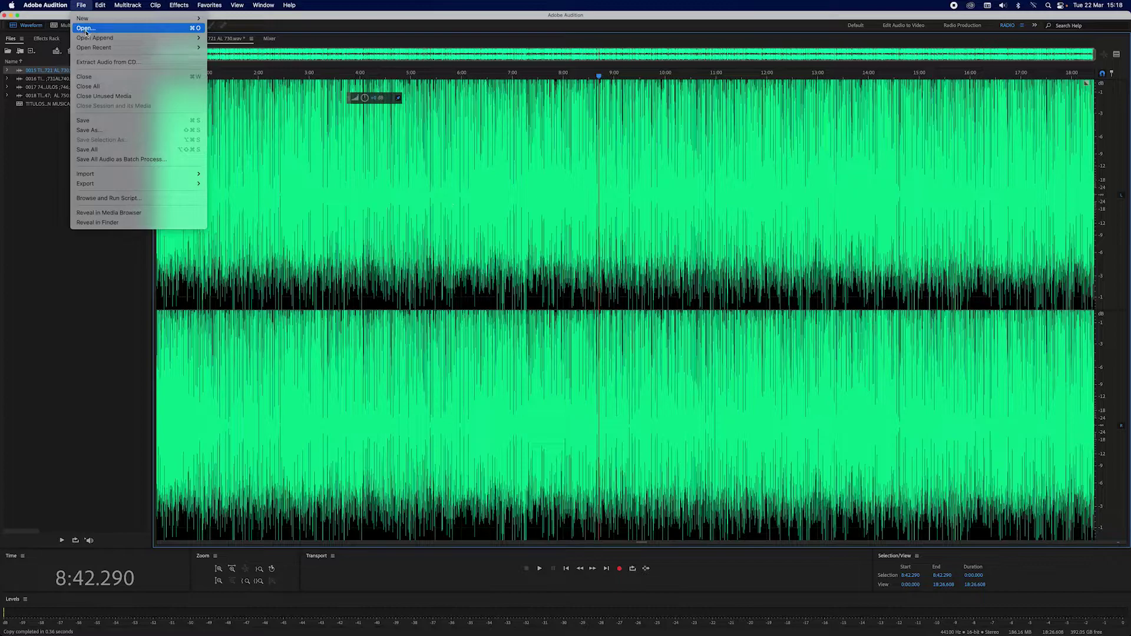
click(86, 27)
double_click(568, 277)
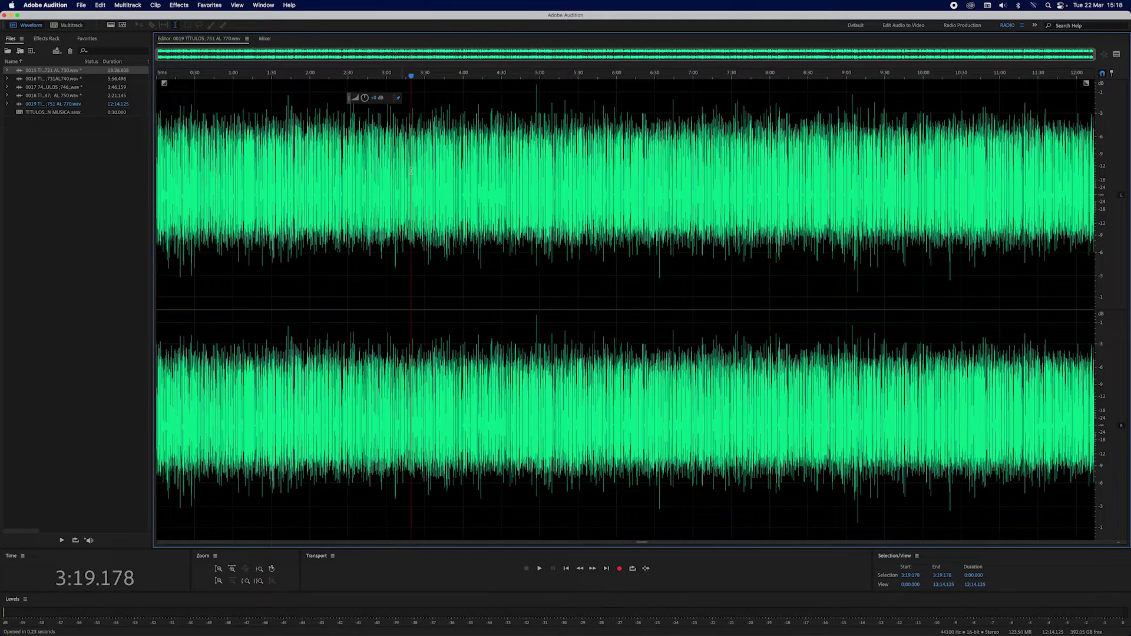
click(81, 4)
key(super+a)
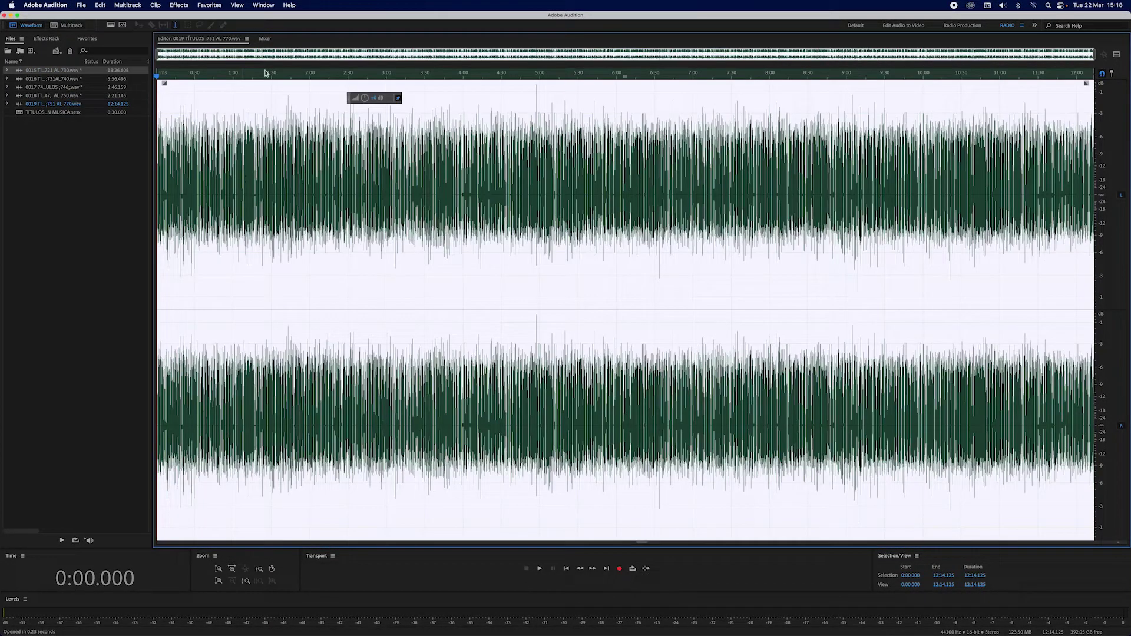
drag(363, 100, 359, 111)
Step: Copy the amplified 0019 audio and paste it at the very end of the 721 AL 730 waveform, then clear the selection
click(89, 5)
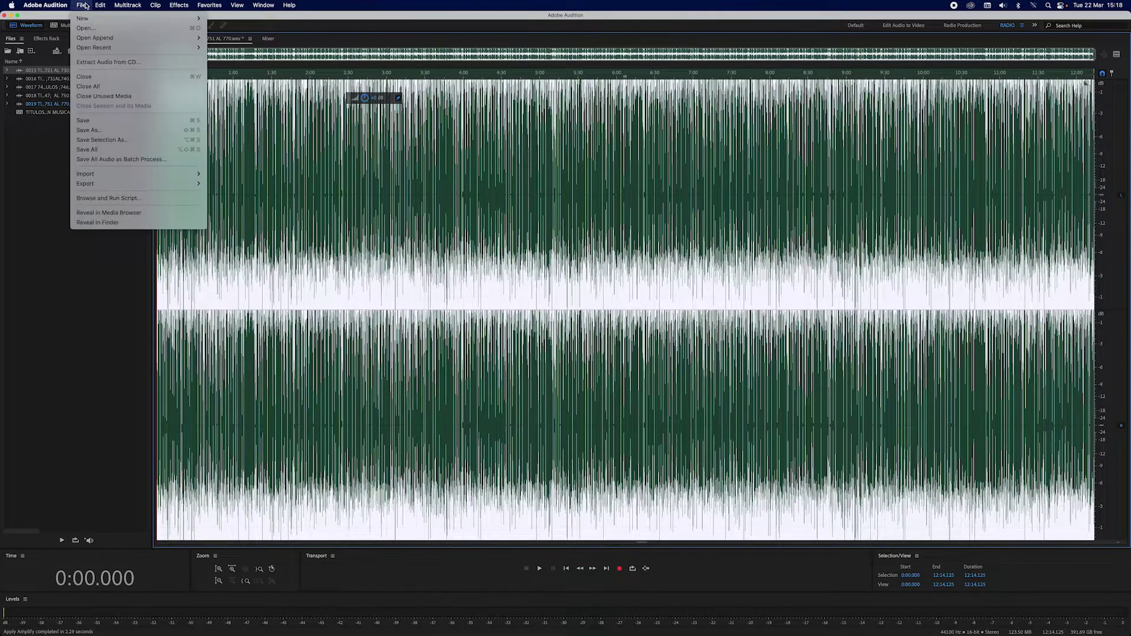
click(83, 62)
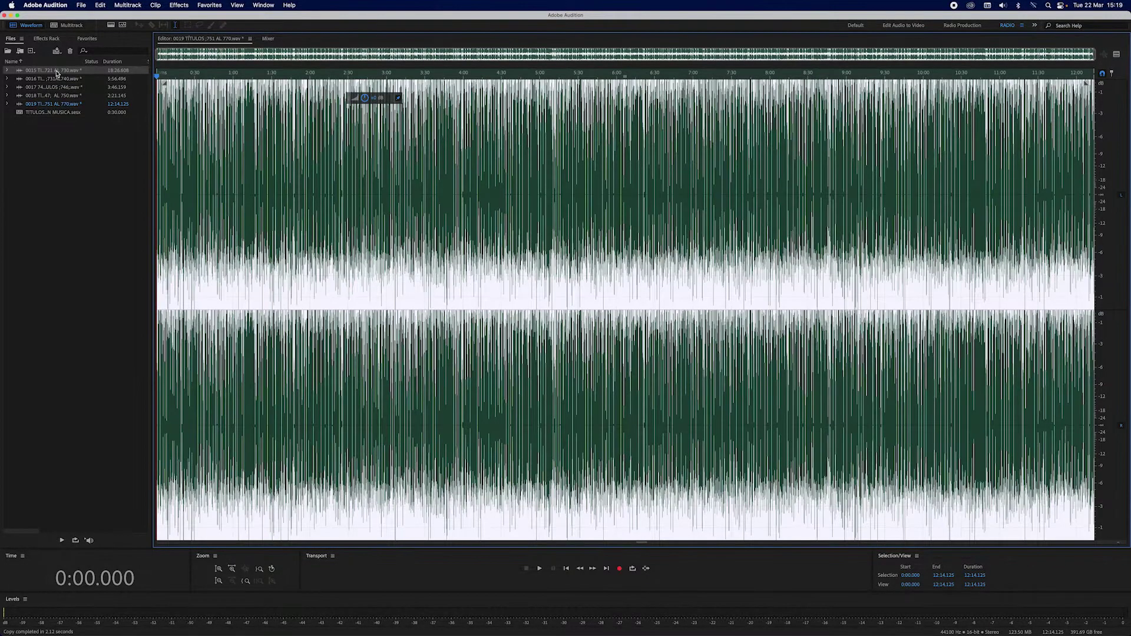
double_click(57, 73)
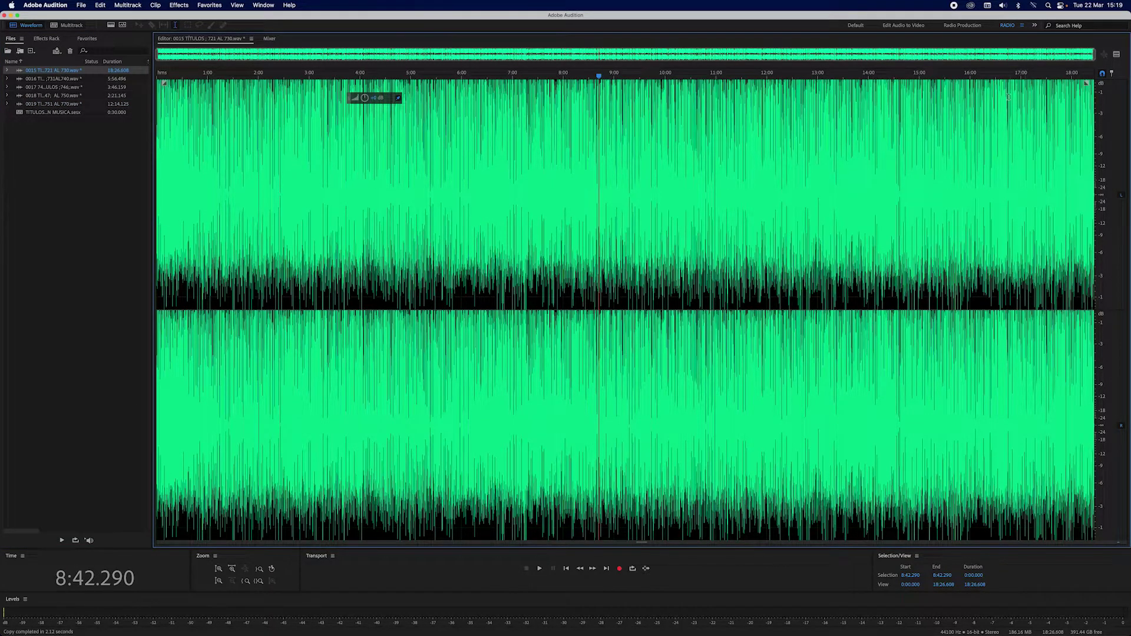
click(1068, 98)
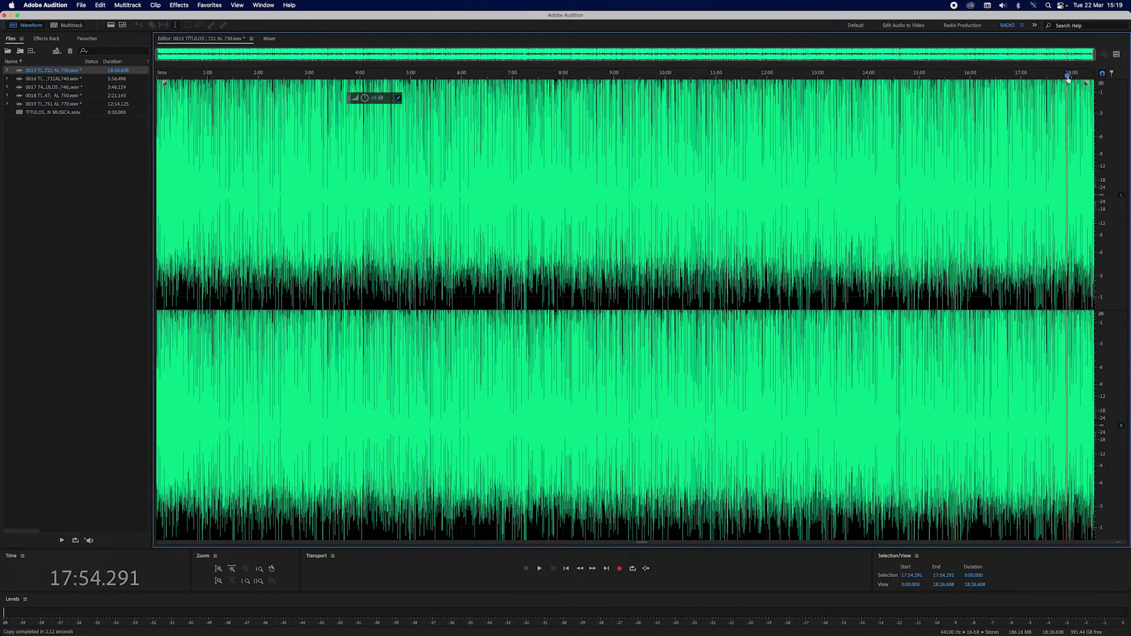
click(1111, 80)
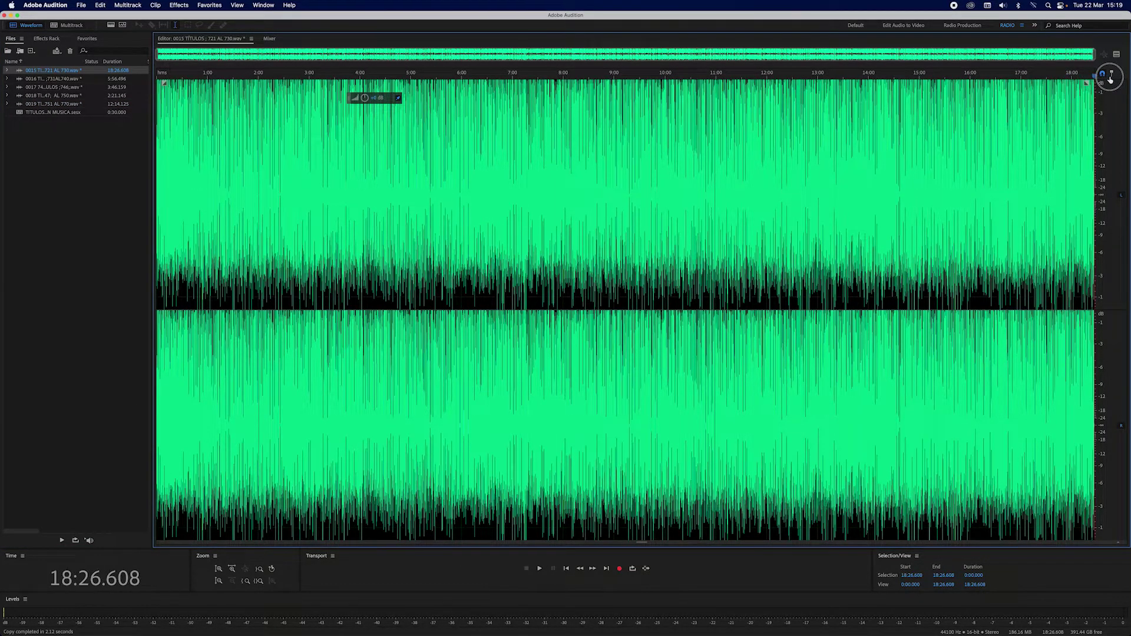
click(100, 5)
click(106, 120)
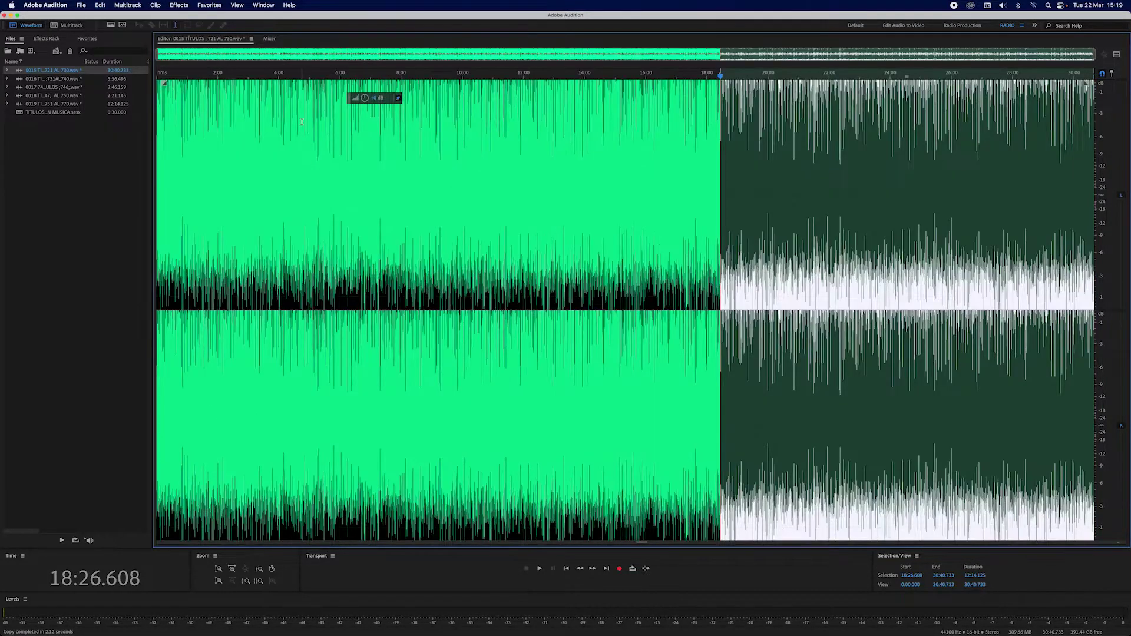
click(781, 130)
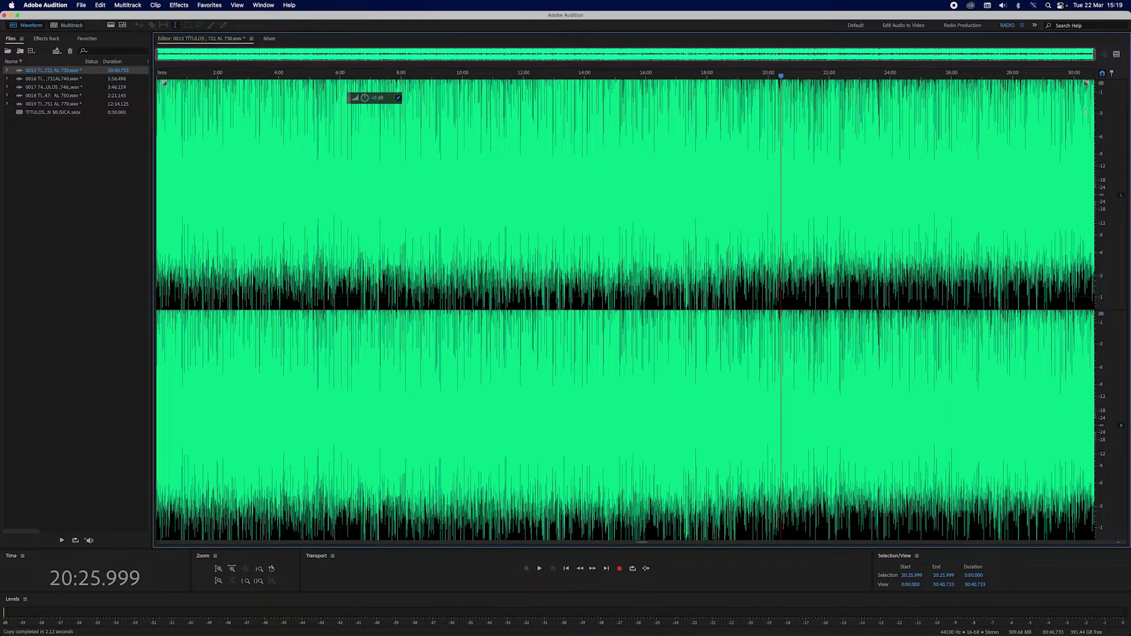
Step: Open the 0020 TÍTULOS 771 AL 790 wav, select its entire waveform and raise its amplitude
click(81, 144)
double_click(81, 144)
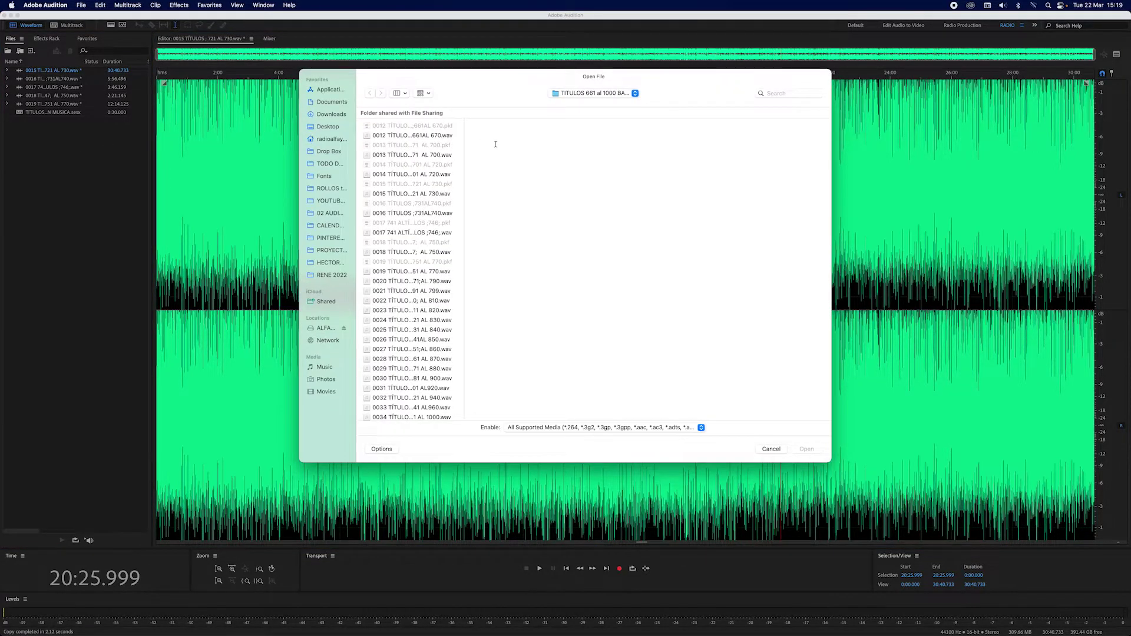
double_click(412, 281)
click(97, 5)
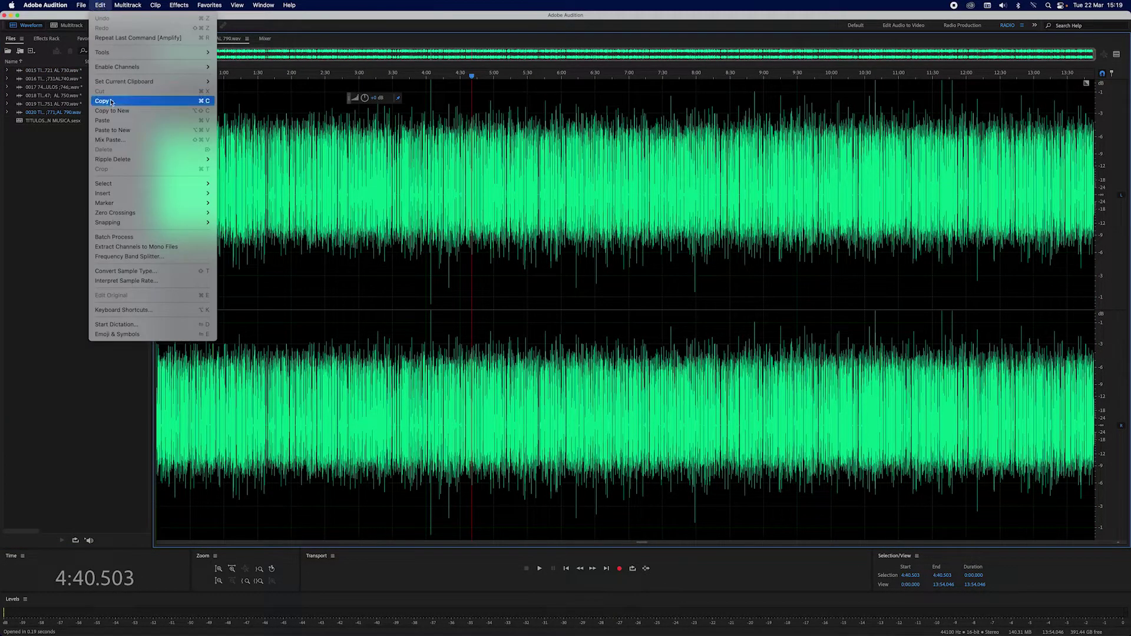
mouse_move(153, 182)
click(242, 182)
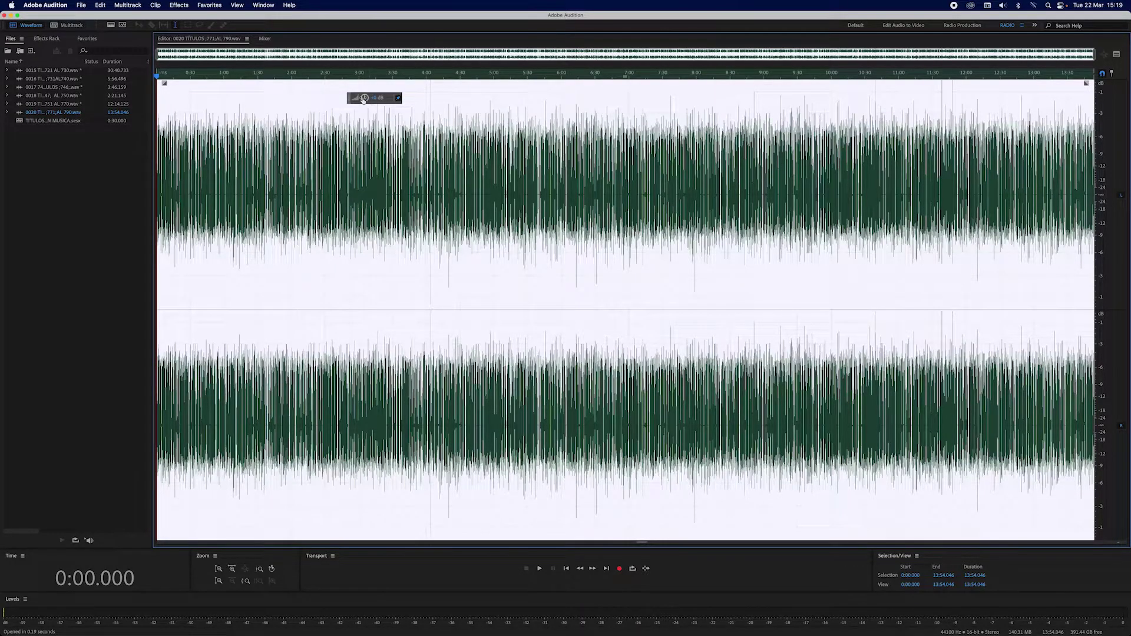
drag(365, 97, 365, 83)
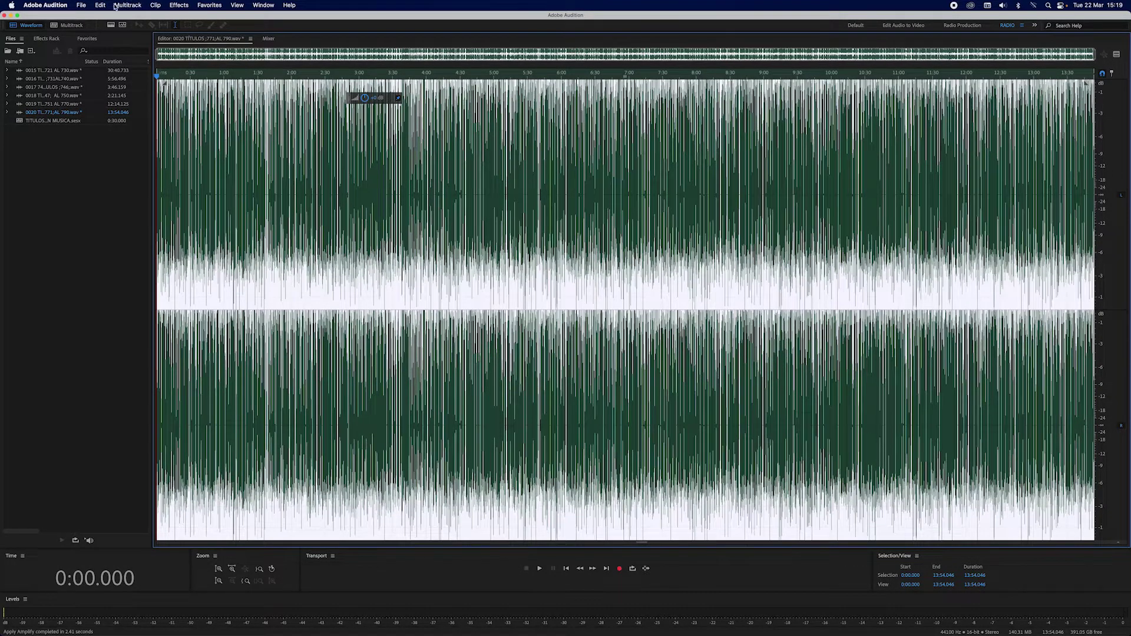
Step: Copy the amplified 0020 audio and append it to the end of the 721 AL 730 waveform
click(100, 6)
click(109, 76)
double_click(56, 70)
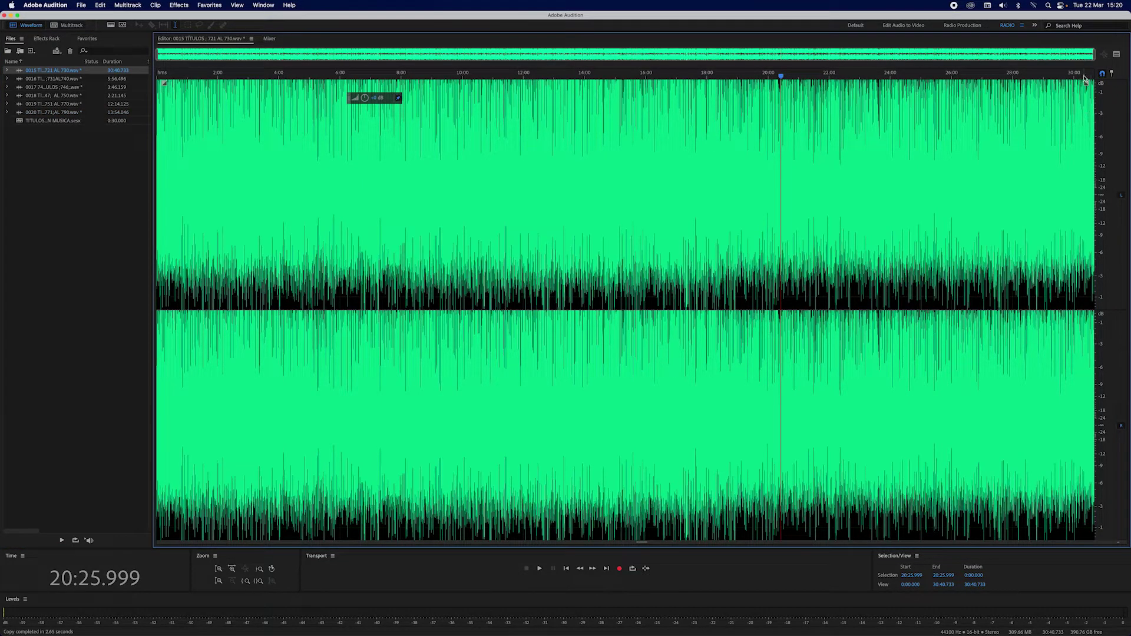
click(1084, 75)
drag(1093, 75, 1123, 84)
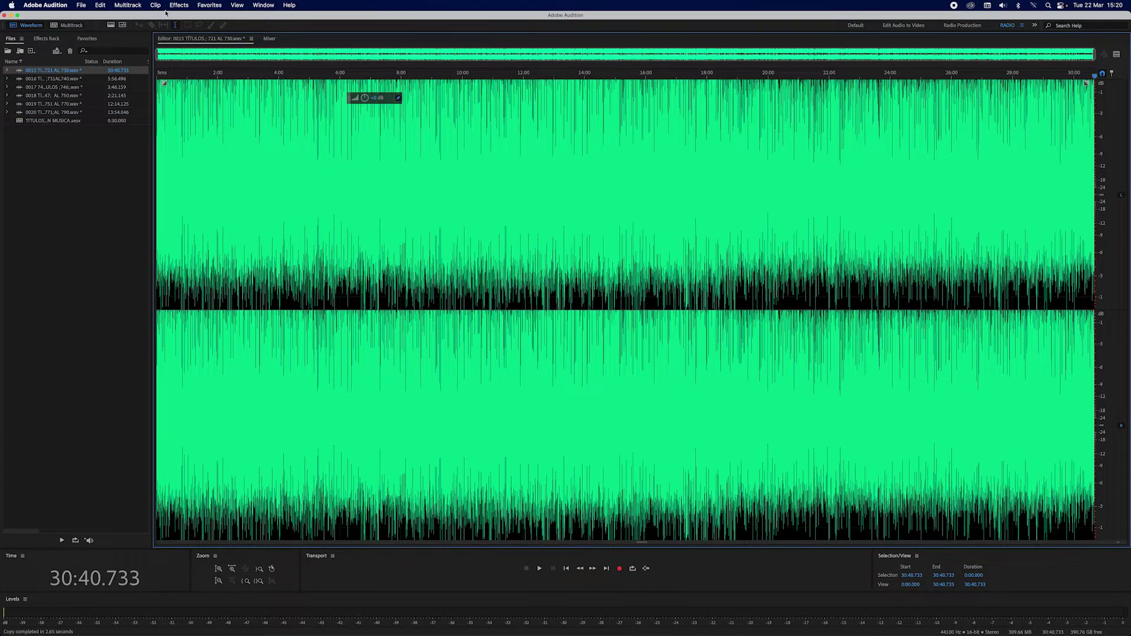
click(100, 5)
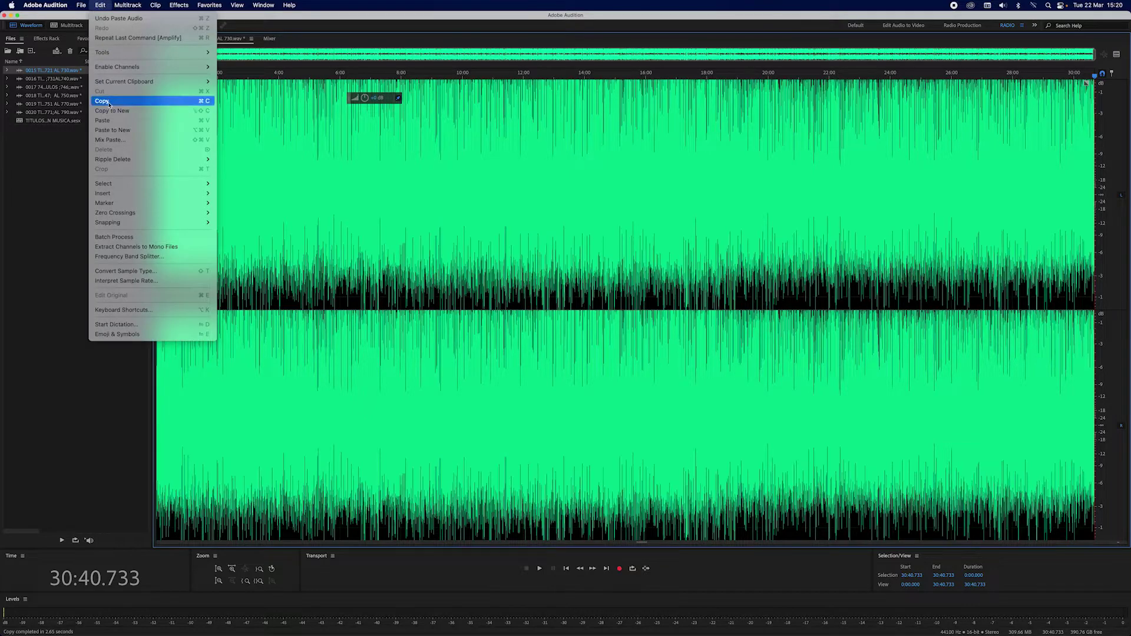
click(105, 121)
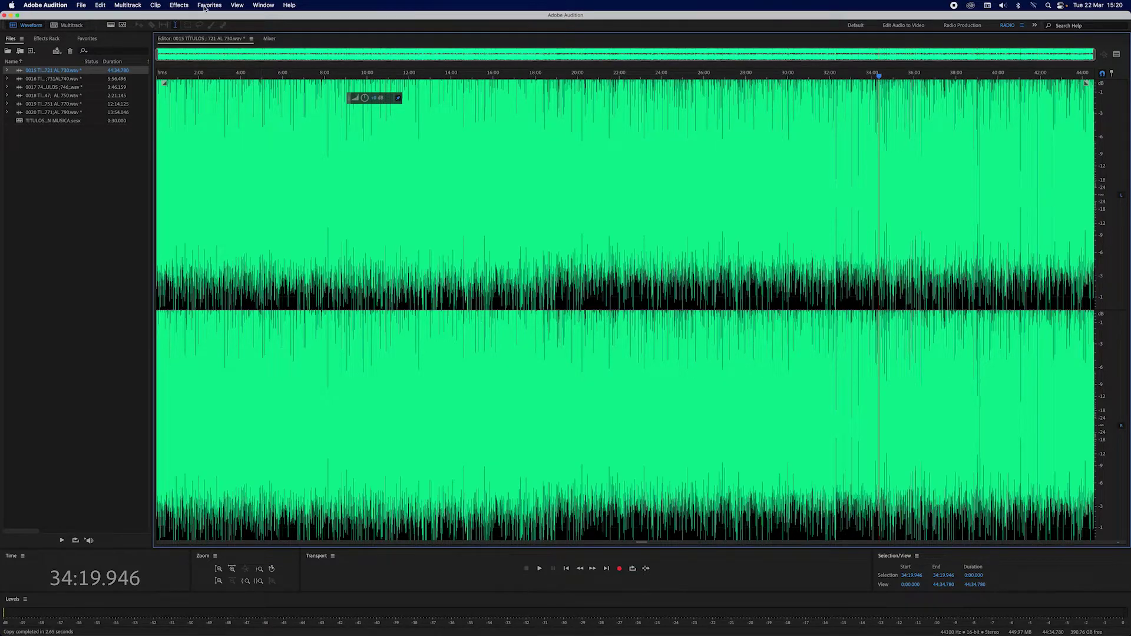
Step: Save the combined 721 AL 730 waveform, and save it again as "TITULOS 721=780 CON MUSICA.wav" in the 13 TITULOS 721-780 folder
click(81, 5)
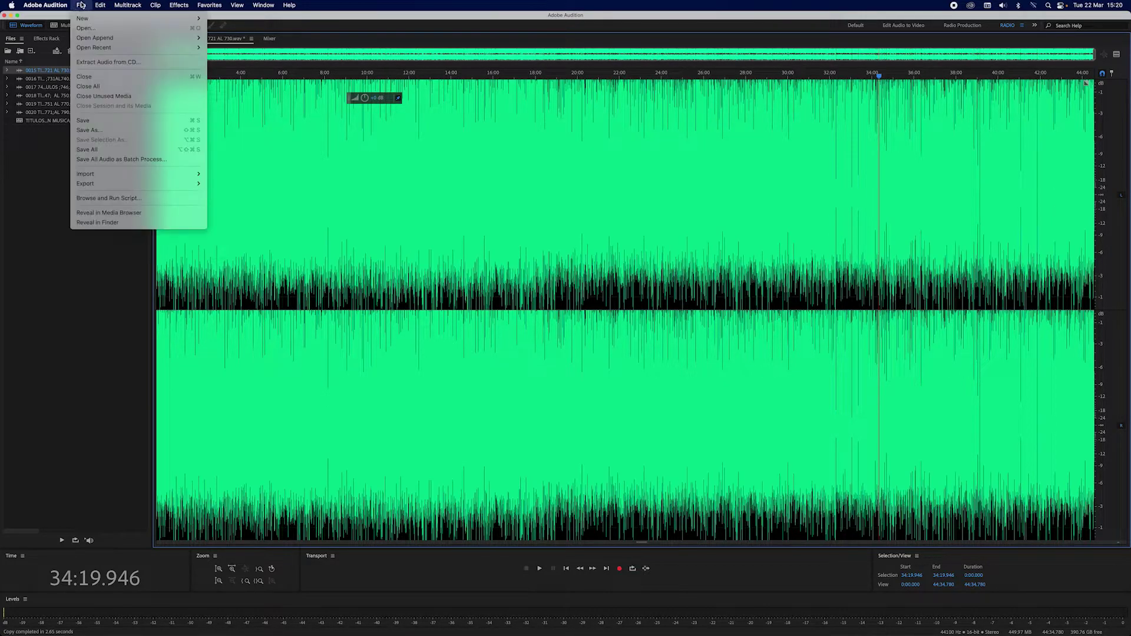
click(91, 120)
click(82, 5)
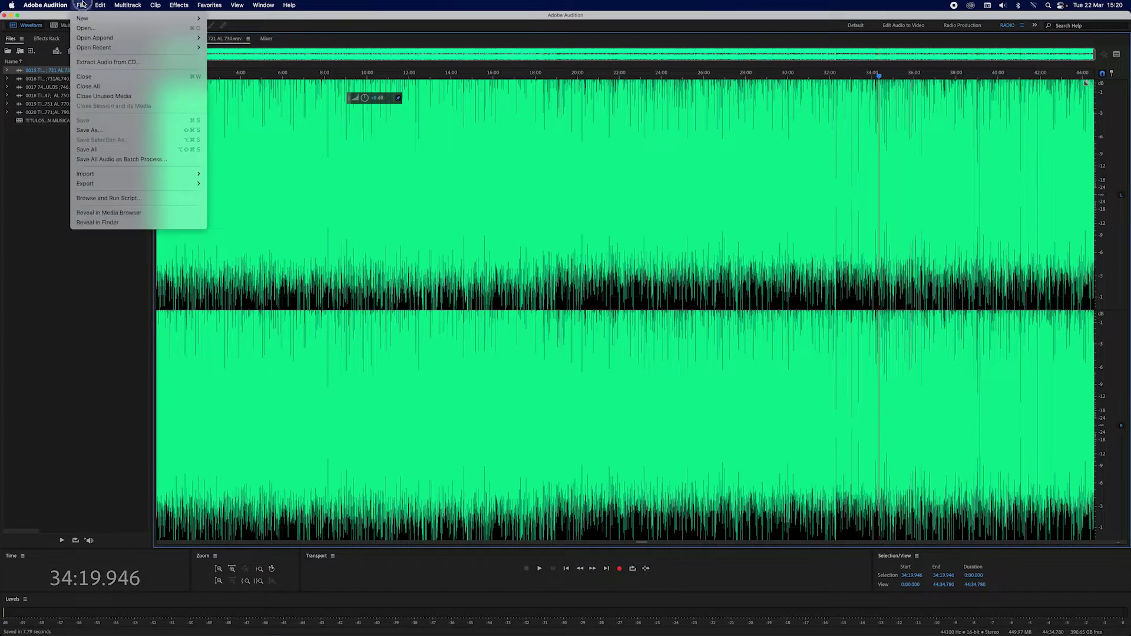
click(94, 129)
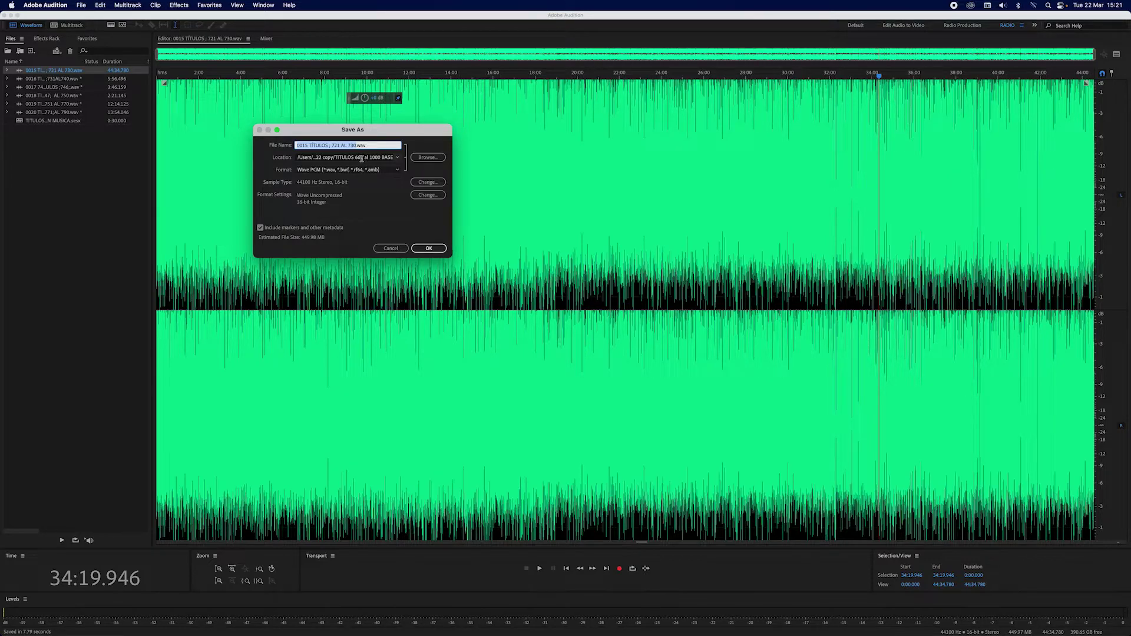
text(1ITULOS 721-780 CON MUSICA)
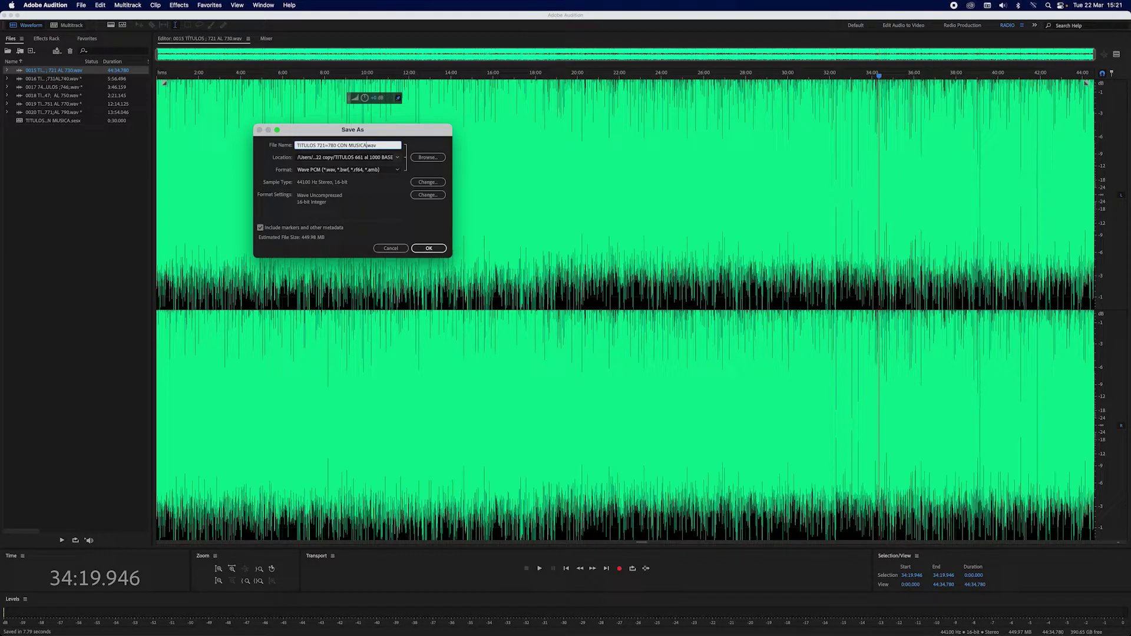
click(428, 157)
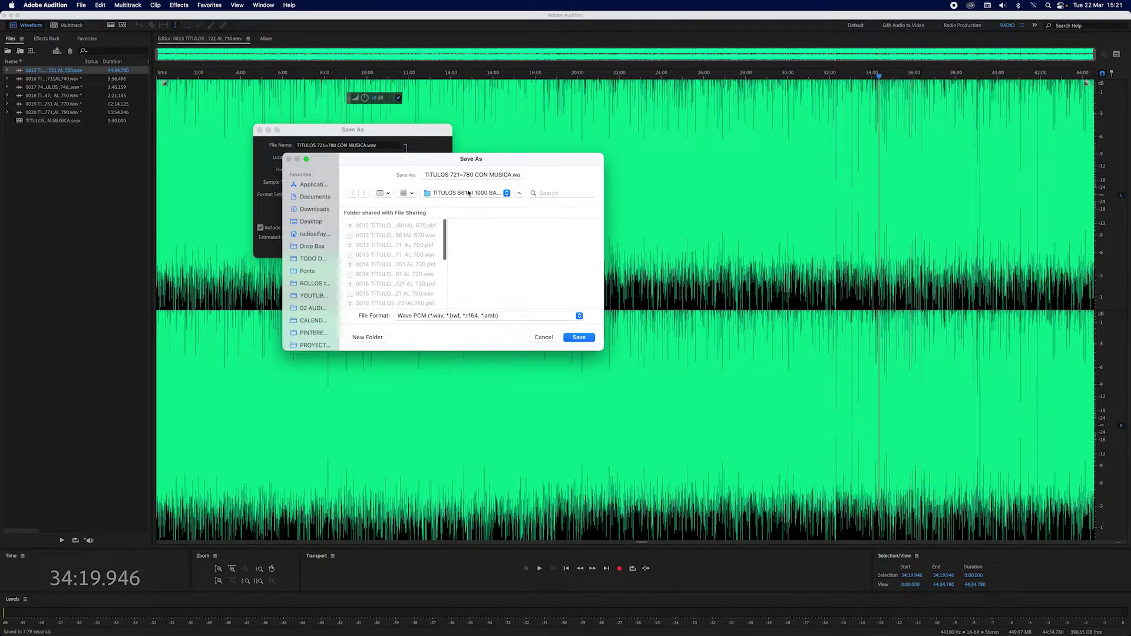
click(467, 193)
click(445, 298)
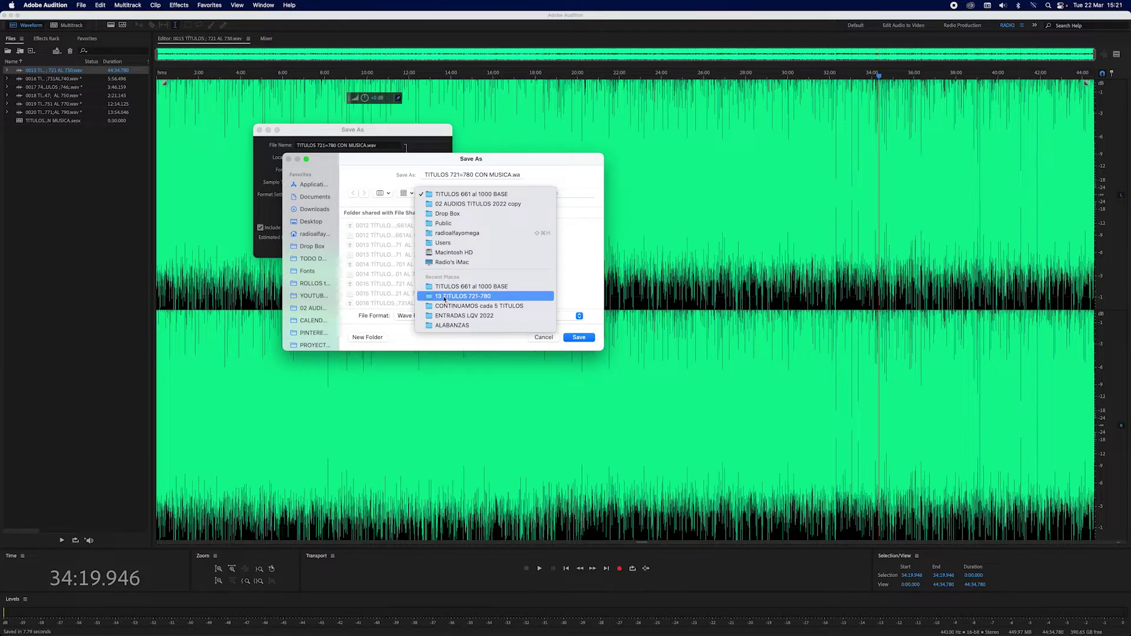
click(579, 337)
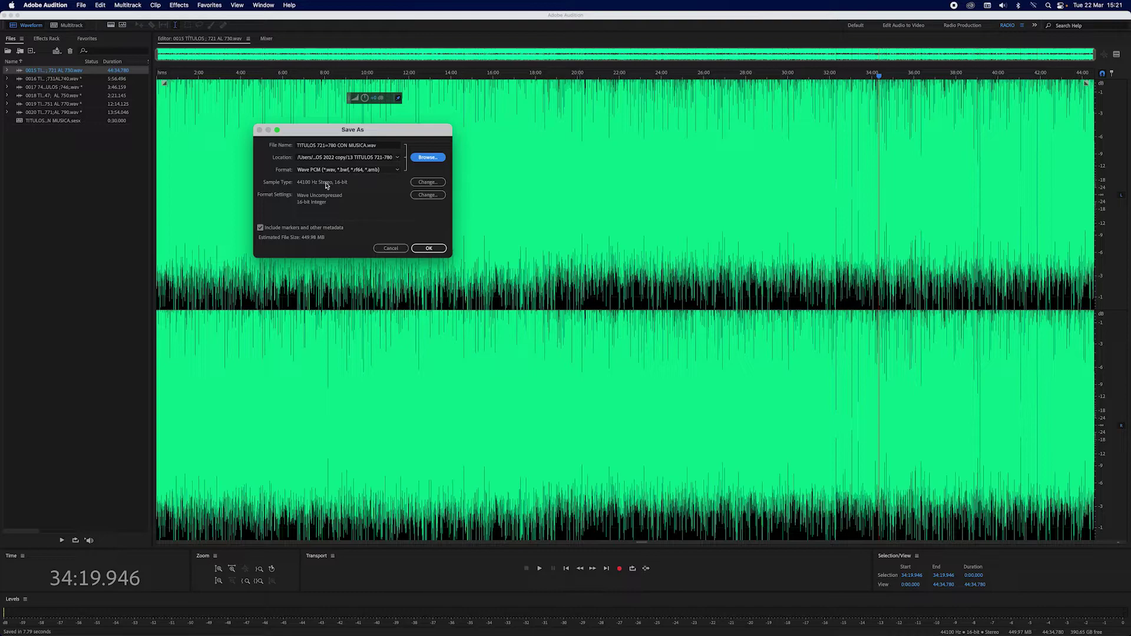
click(430, 249)
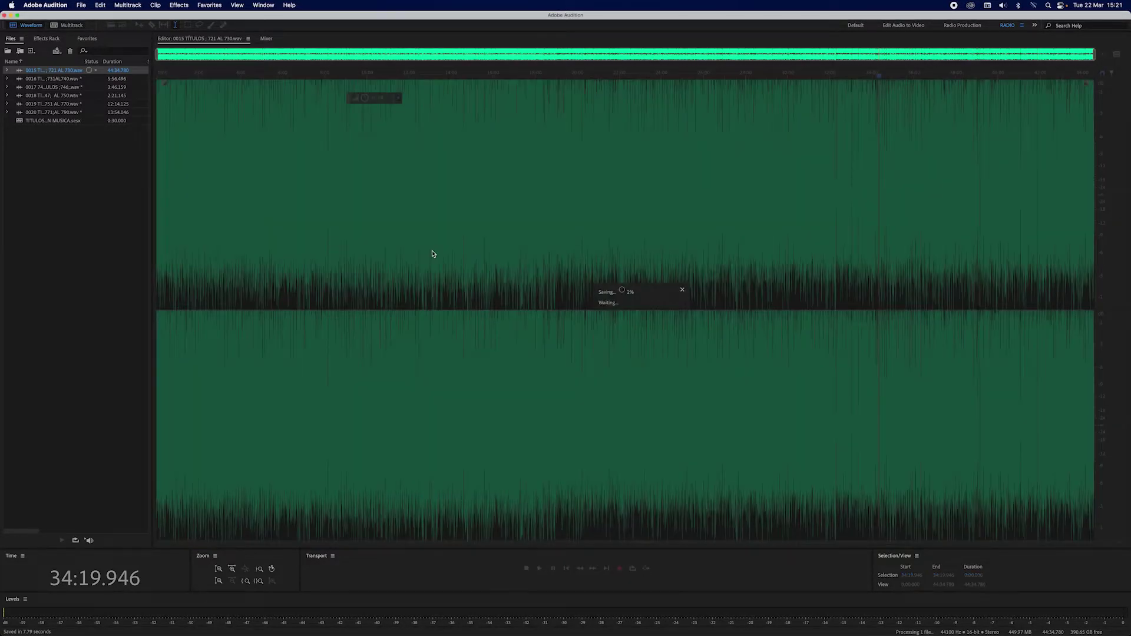
Step: Close the separate title audios 0016 to 0020, saving their changes, and return to the multitrack session
double_click(42, 79)
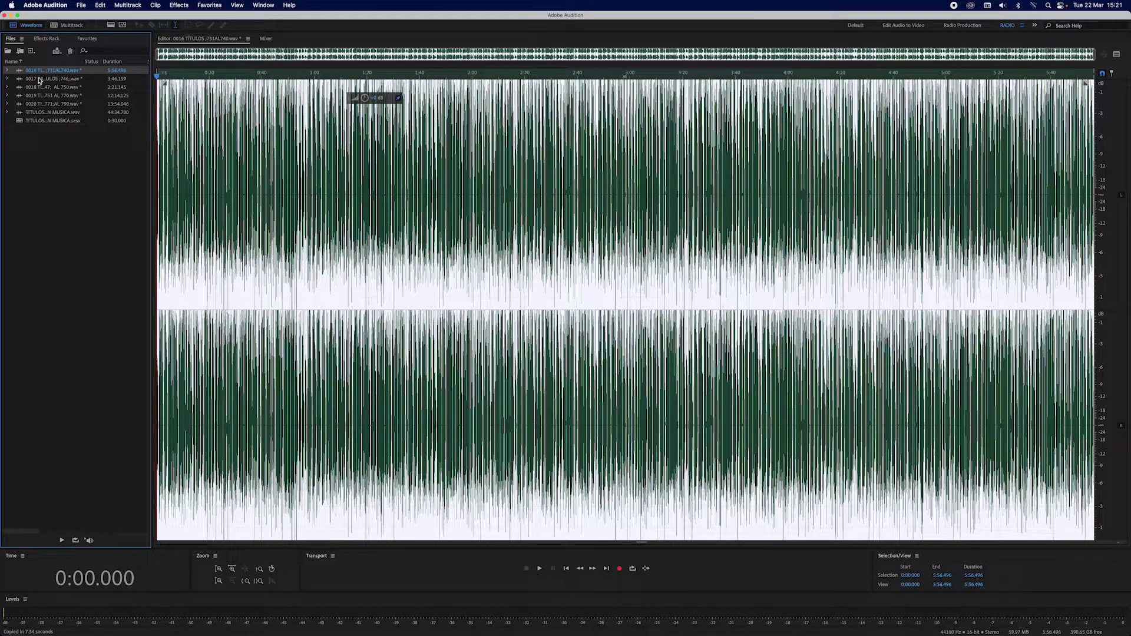
click(82, 5)
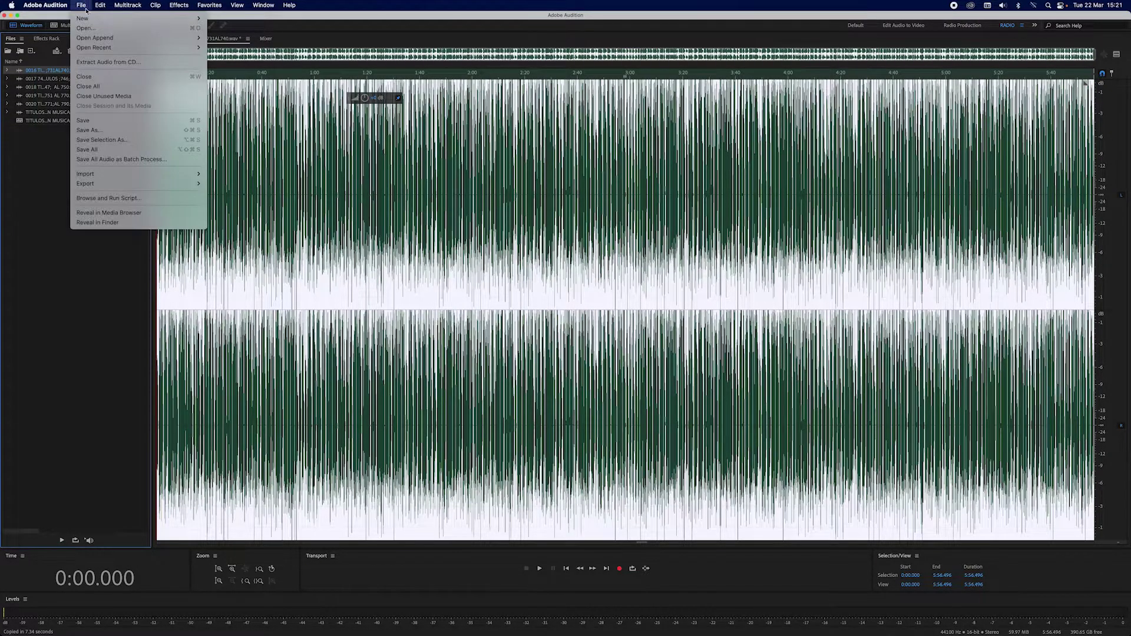
click(86, 80)
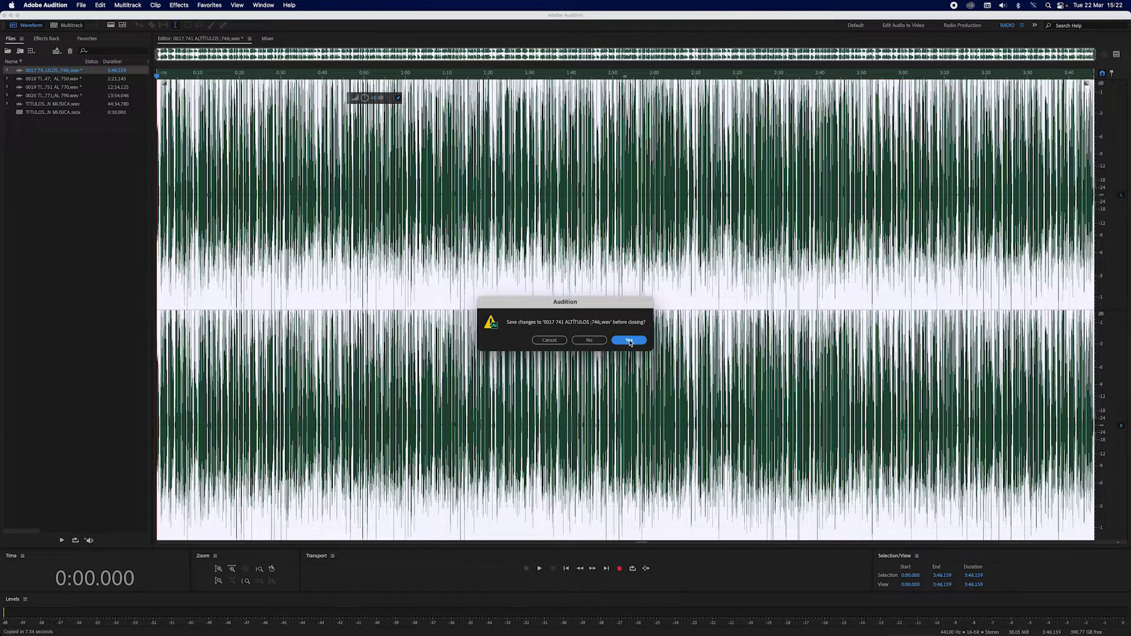
click(629, 340)
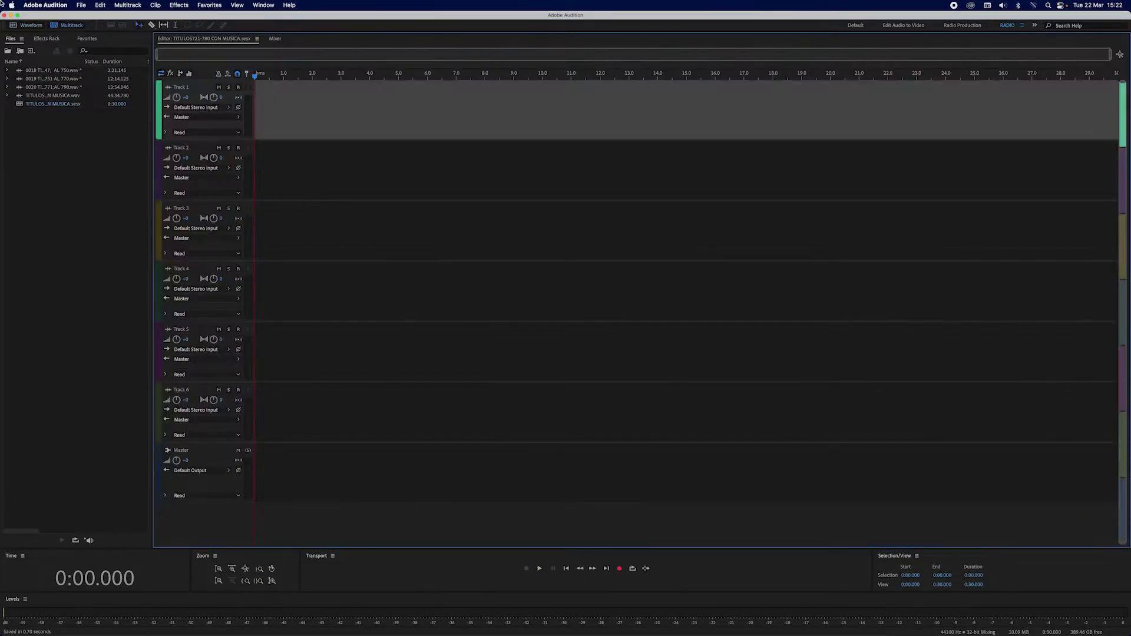
double_click(42, 72)
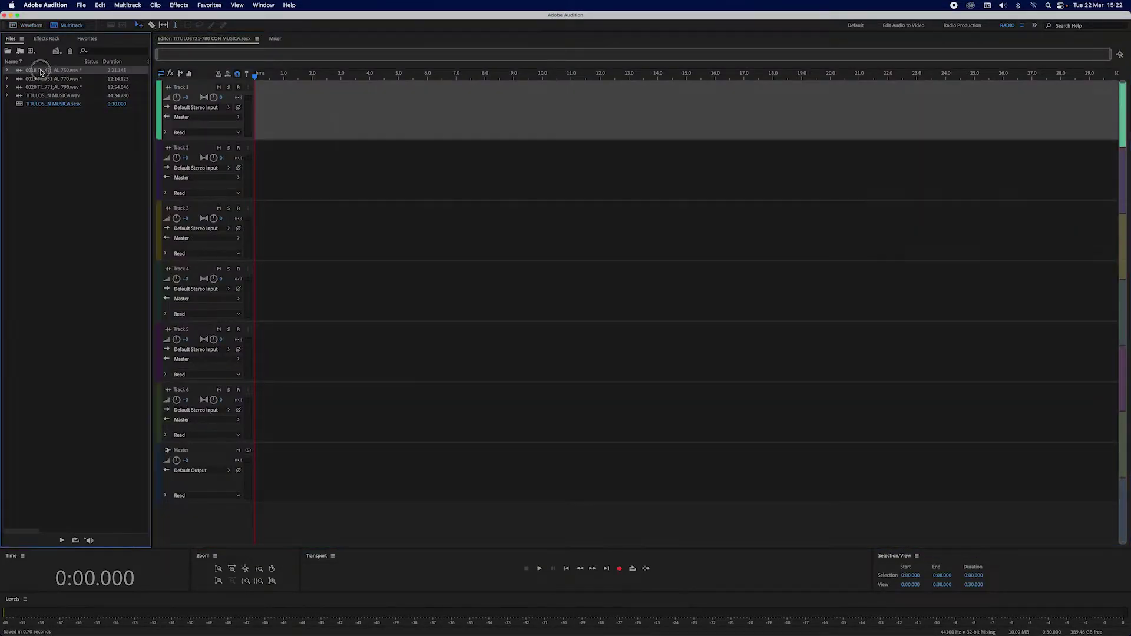
click(82, 5)
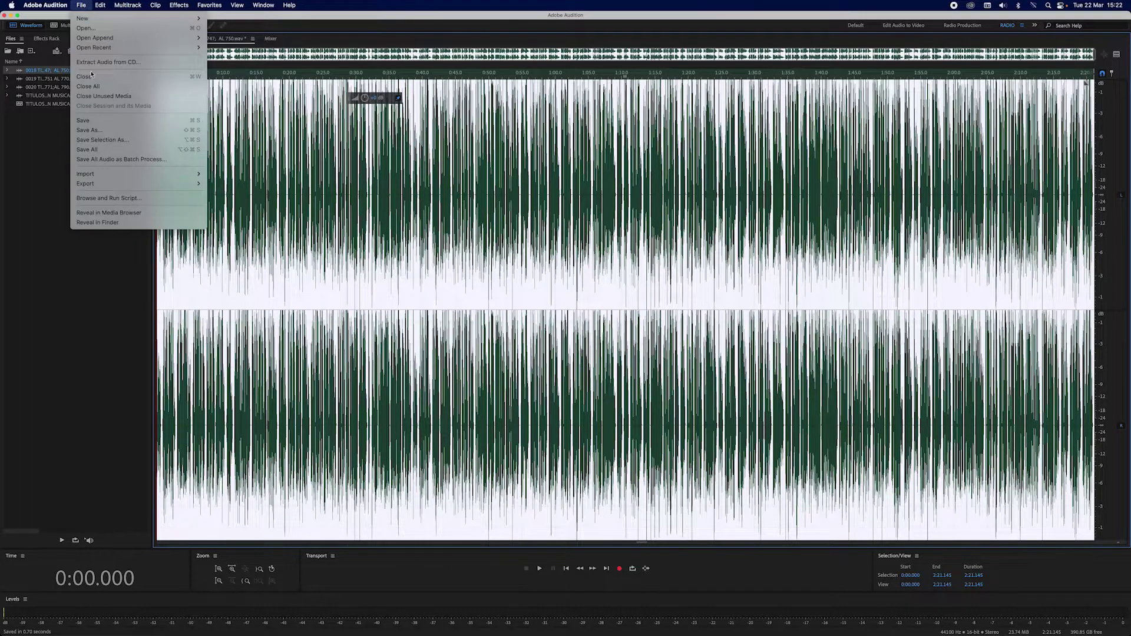
click(86, 76)
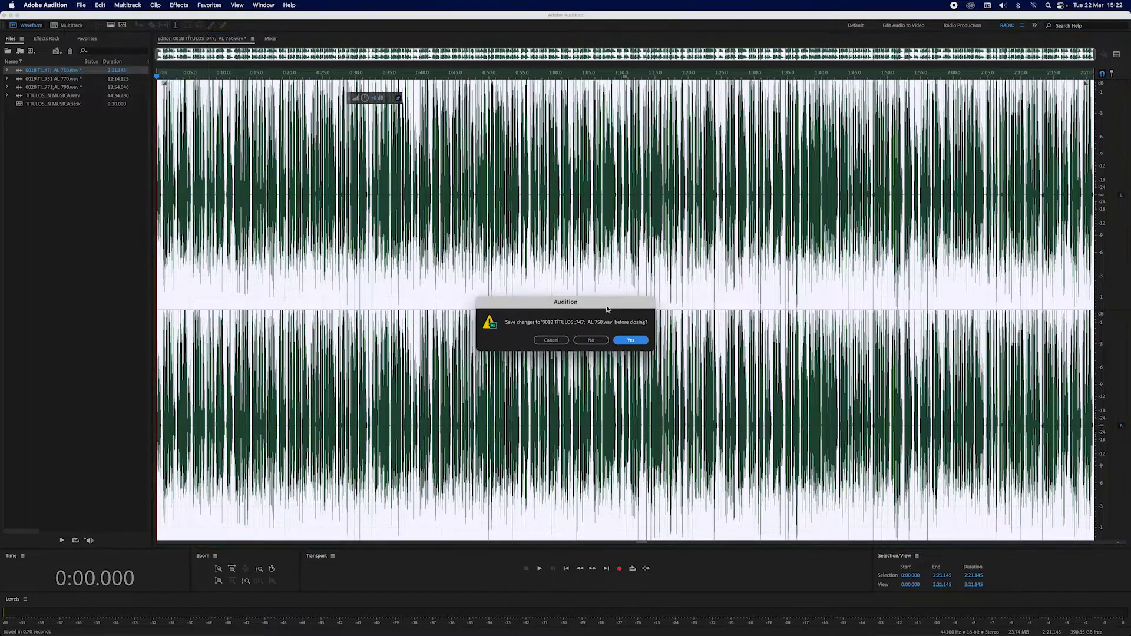
click(630, 340)
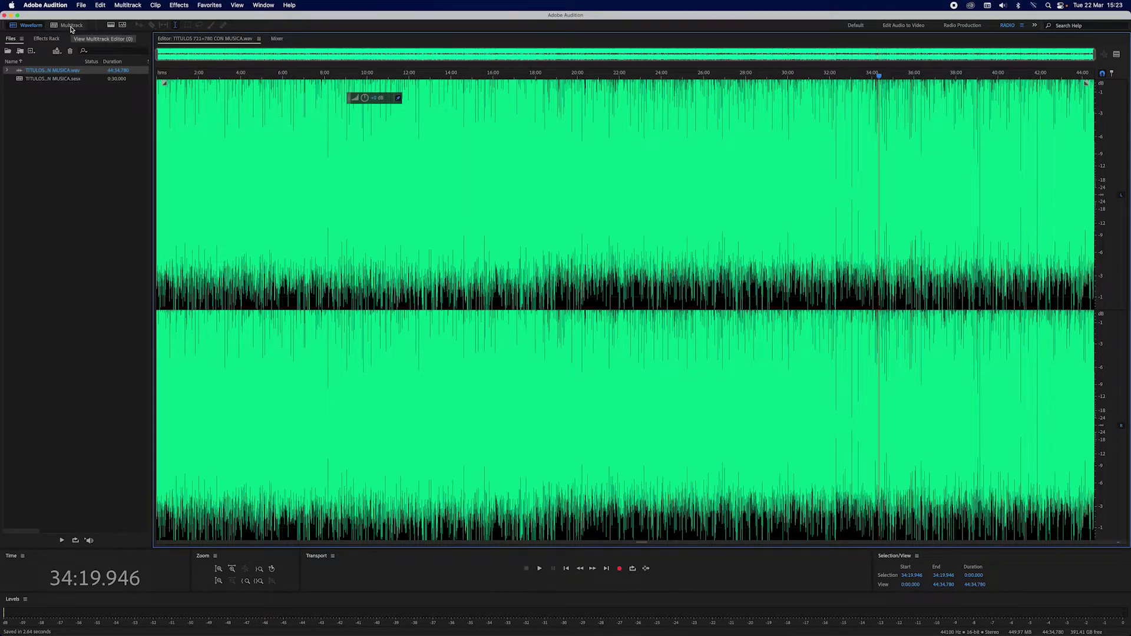
click(71, 26)
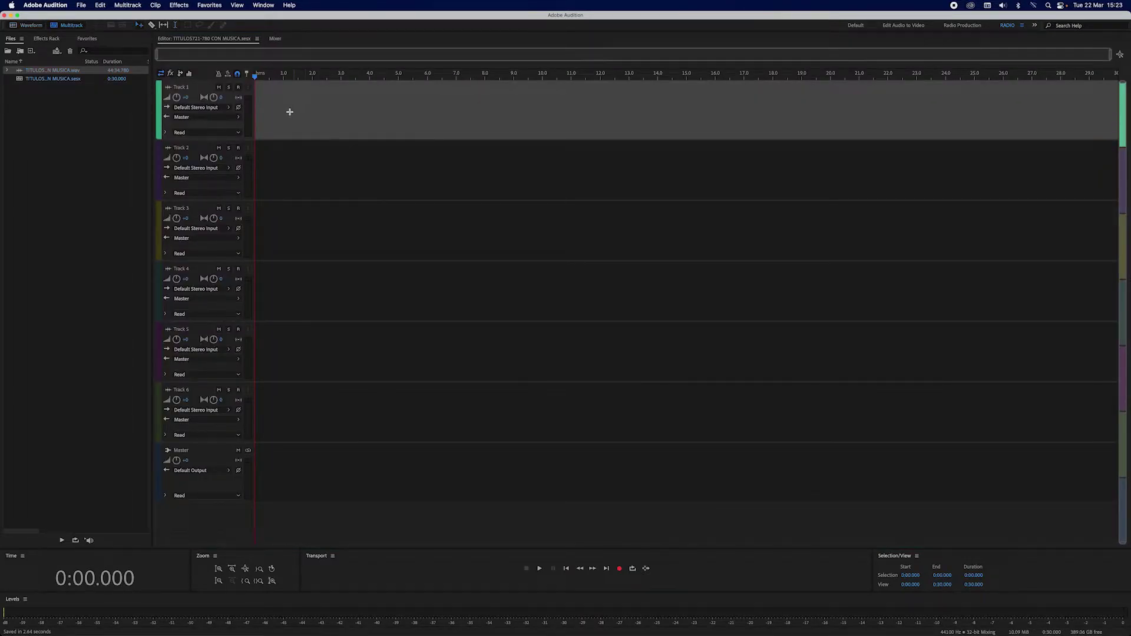
Step: Place the combined TITULOS 721=780 CON MUSICA.wav at the start of Track 1 in the multitrack session
click(42, 89)
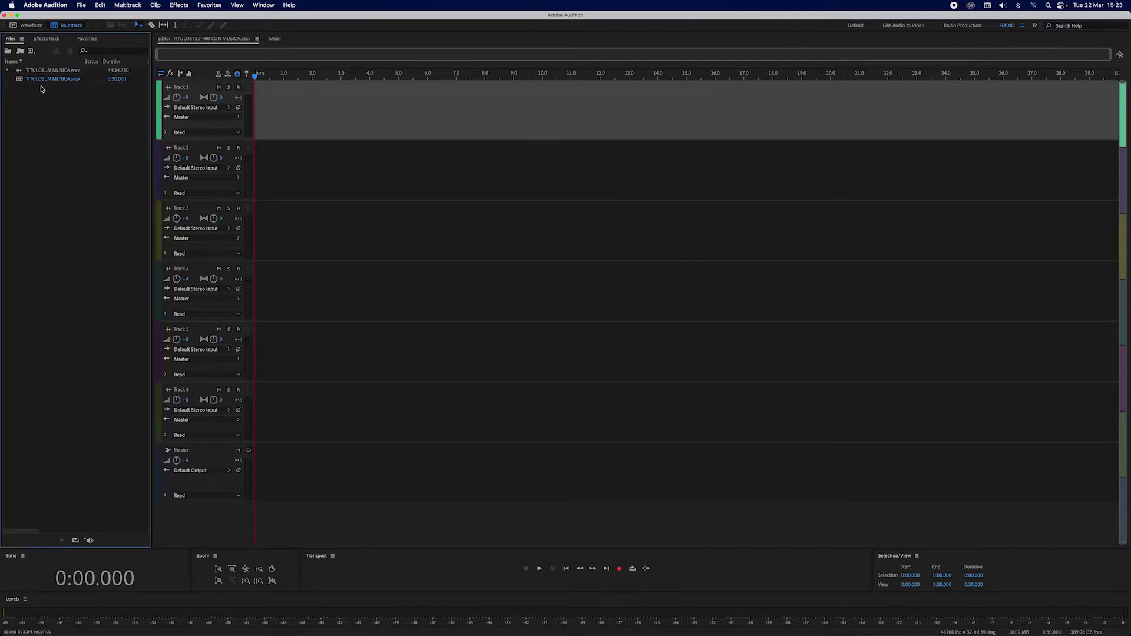
click(40, 81)
click(43, 72)
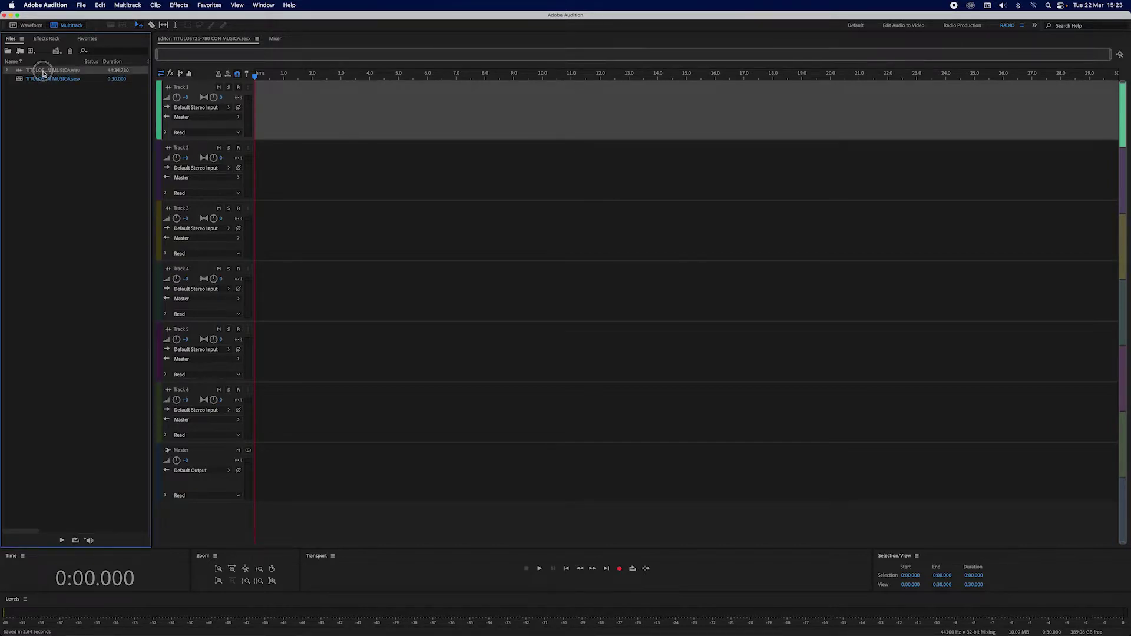
drag(41, 73, 255, 106)
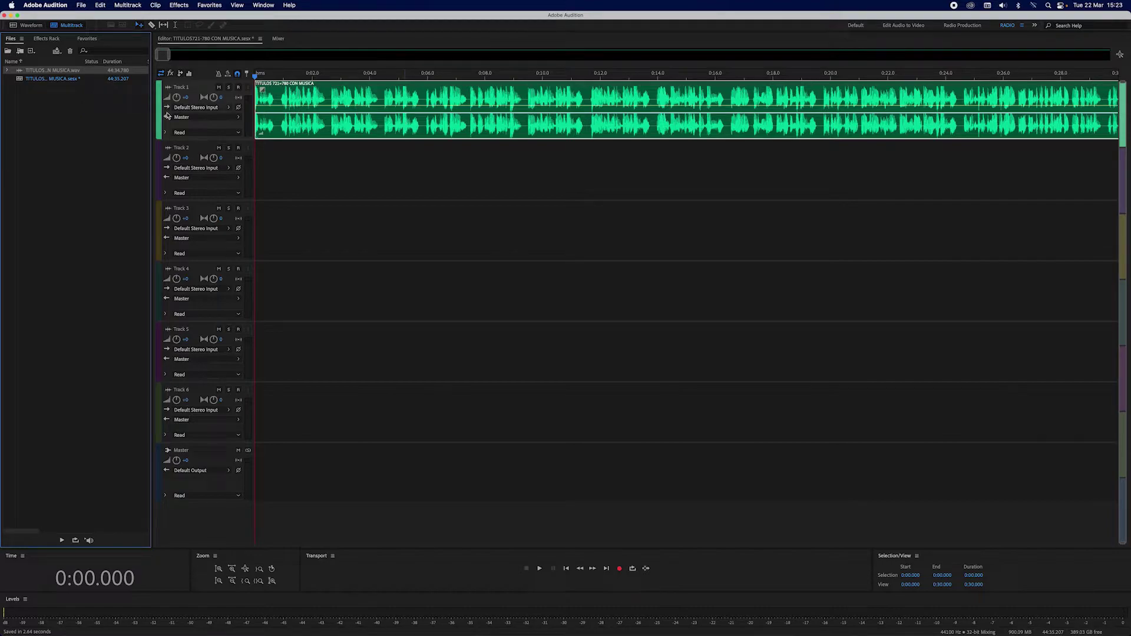
Step: Open the background music FondosLQV21min.wav from the ENTRADAS LQV 2022 folder
click(81, 7)
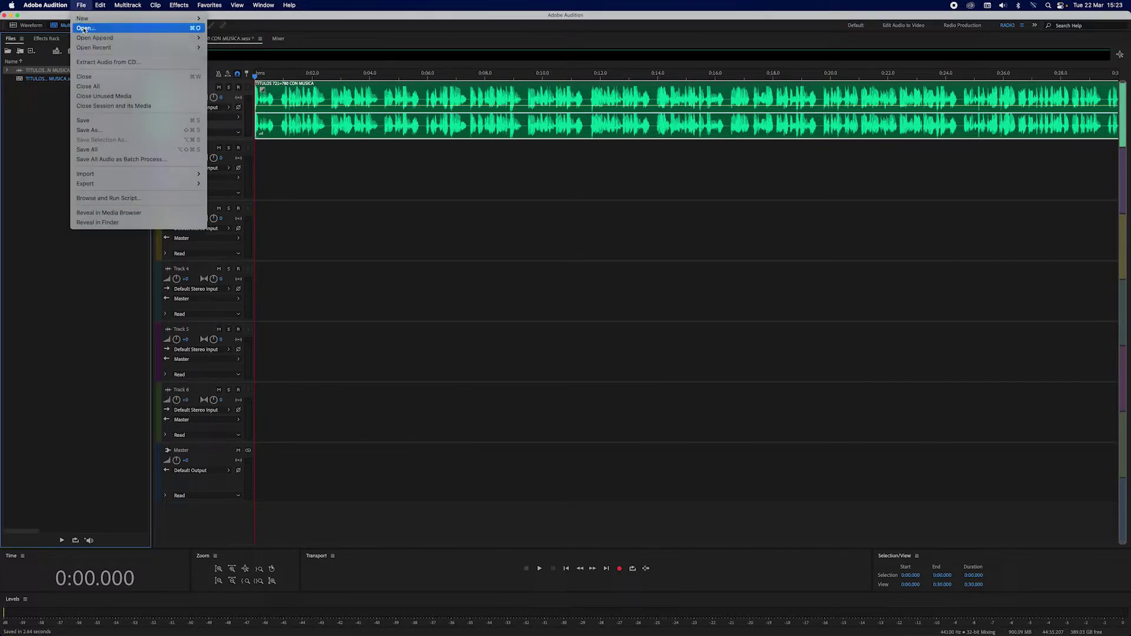
click(84, 28)
key(super+o)
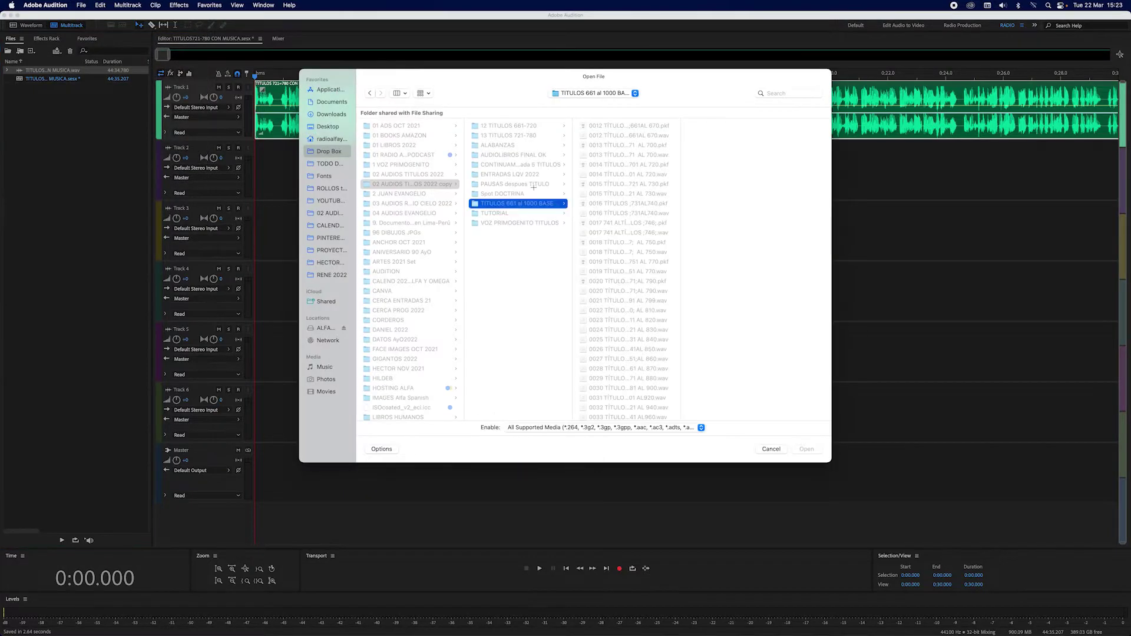
click(498, 174)
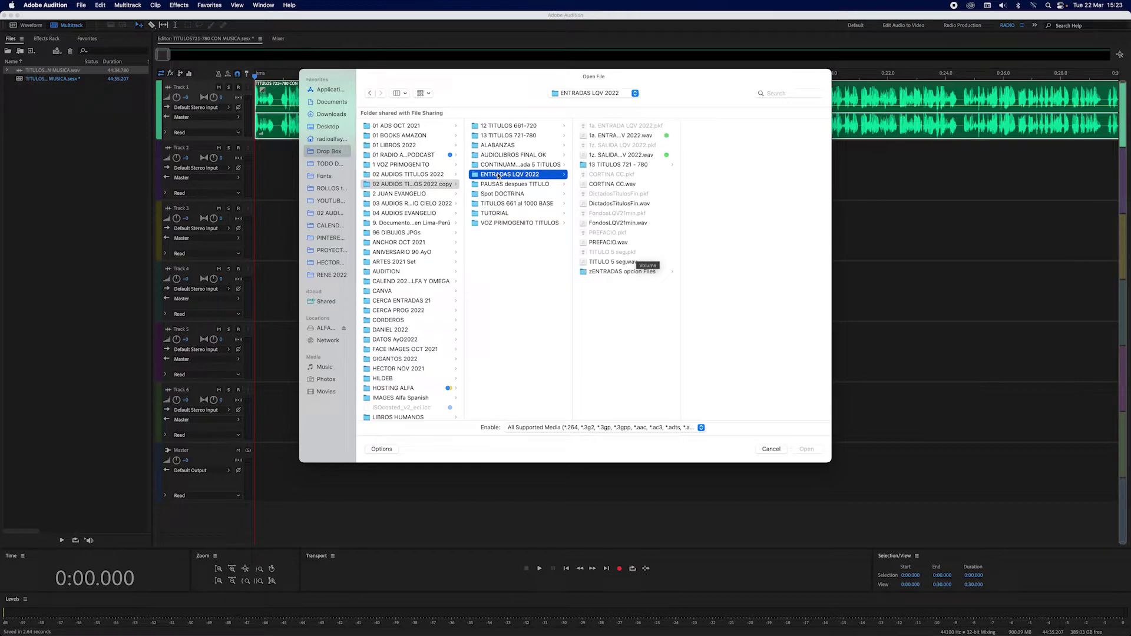
click(605, 225)
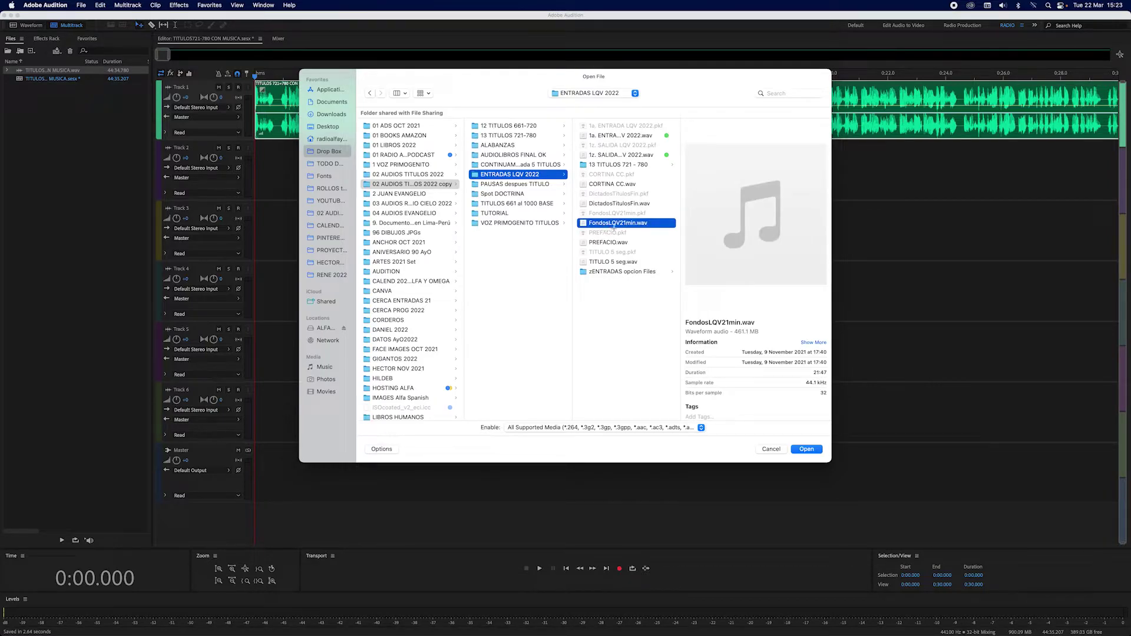
click(807, 449)
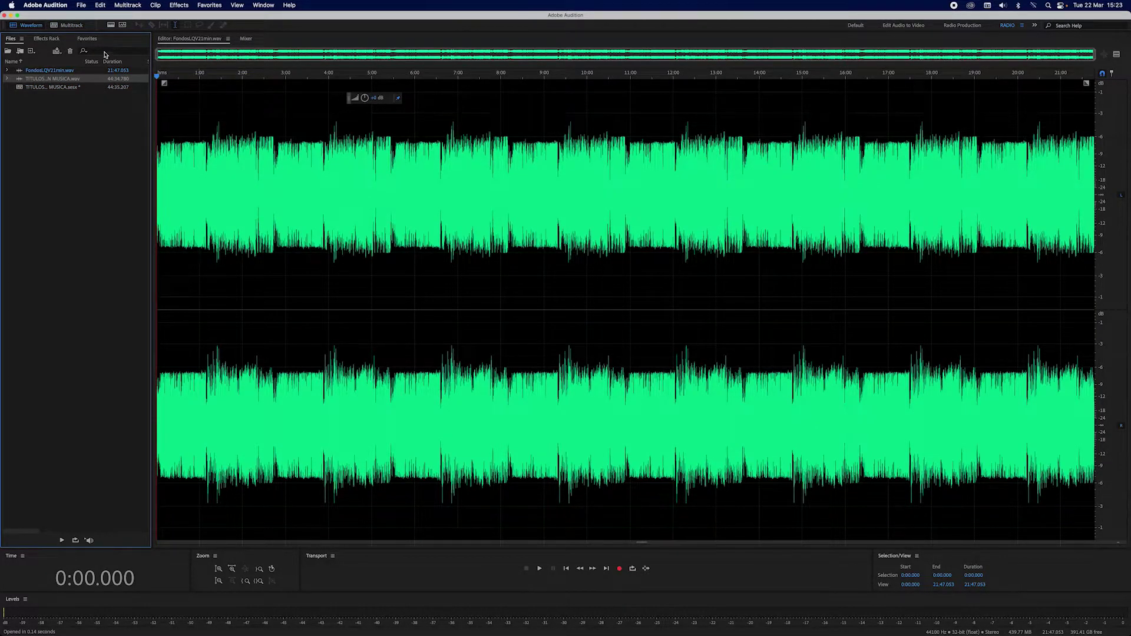
Step: Return to the multitrack session and place FondosLQV21min.wav at the start of Track 2
click(72, 25)
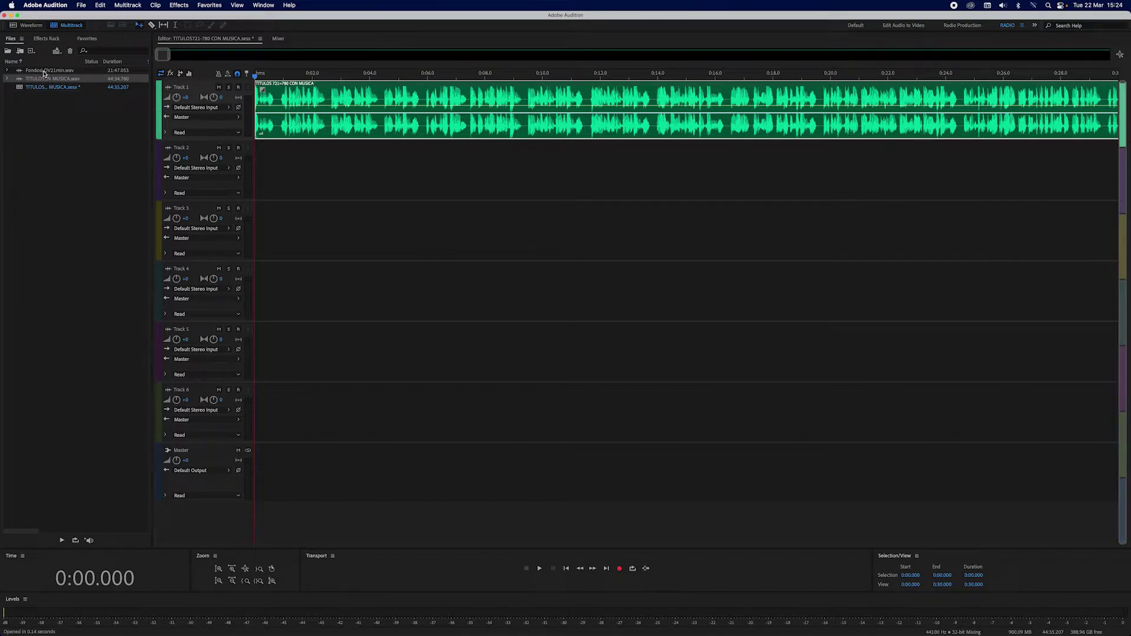
click(43, 71)
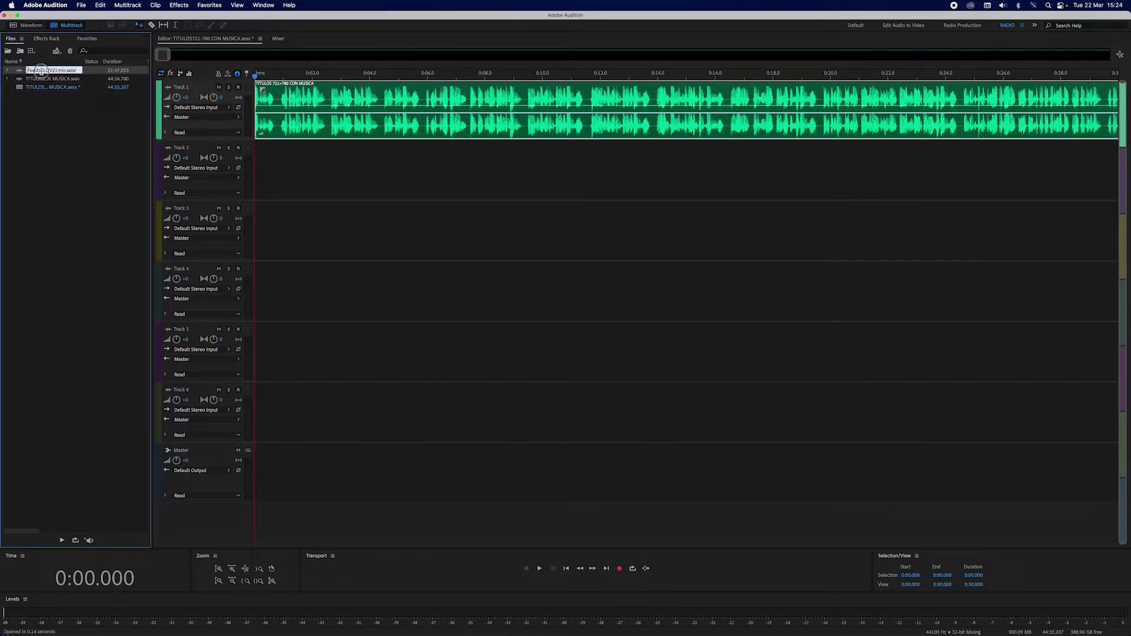
click(71, 142)
drag(46, 72, 226, 167)
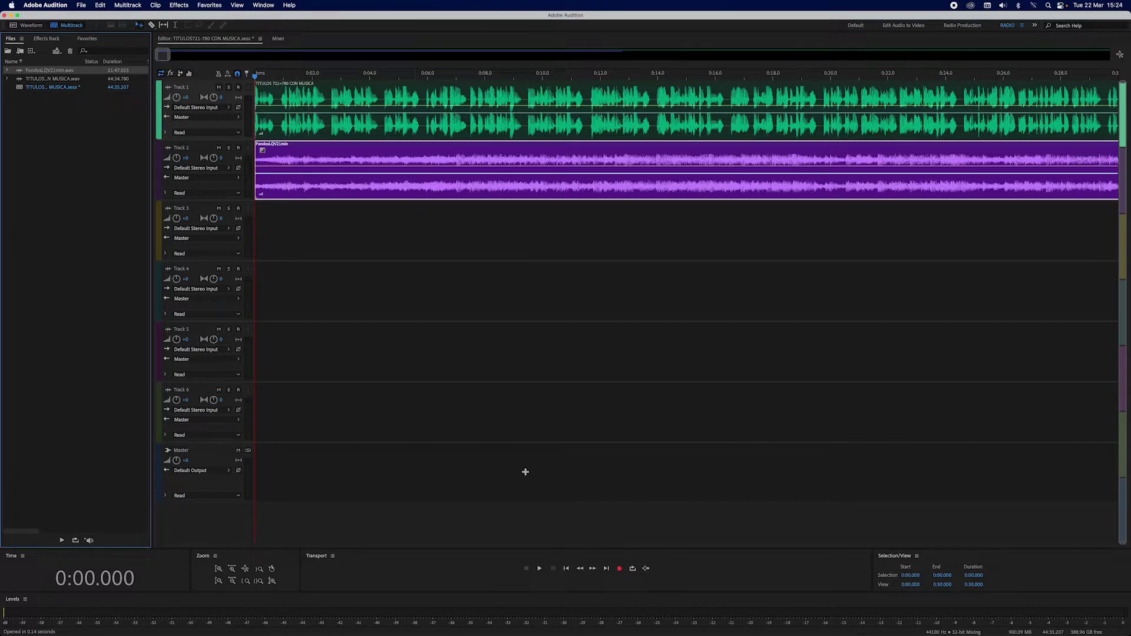
Step: Play the opening of the mix to judge the levels, and lower the volume envelope of the Track 2 music clip
click(540, 569)
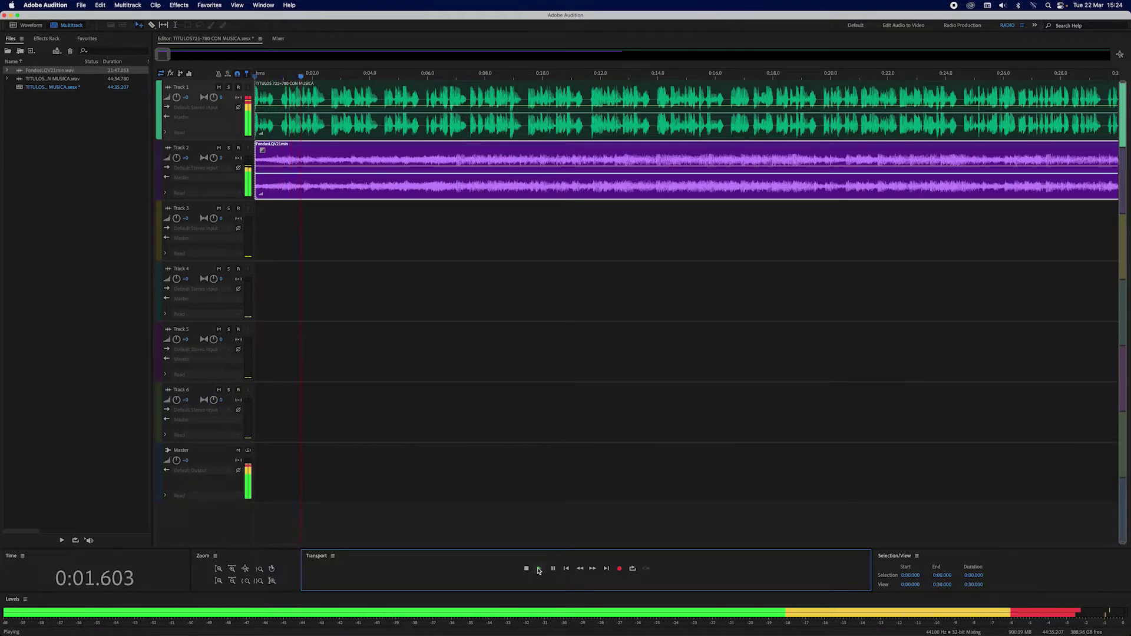
click(527, 569)
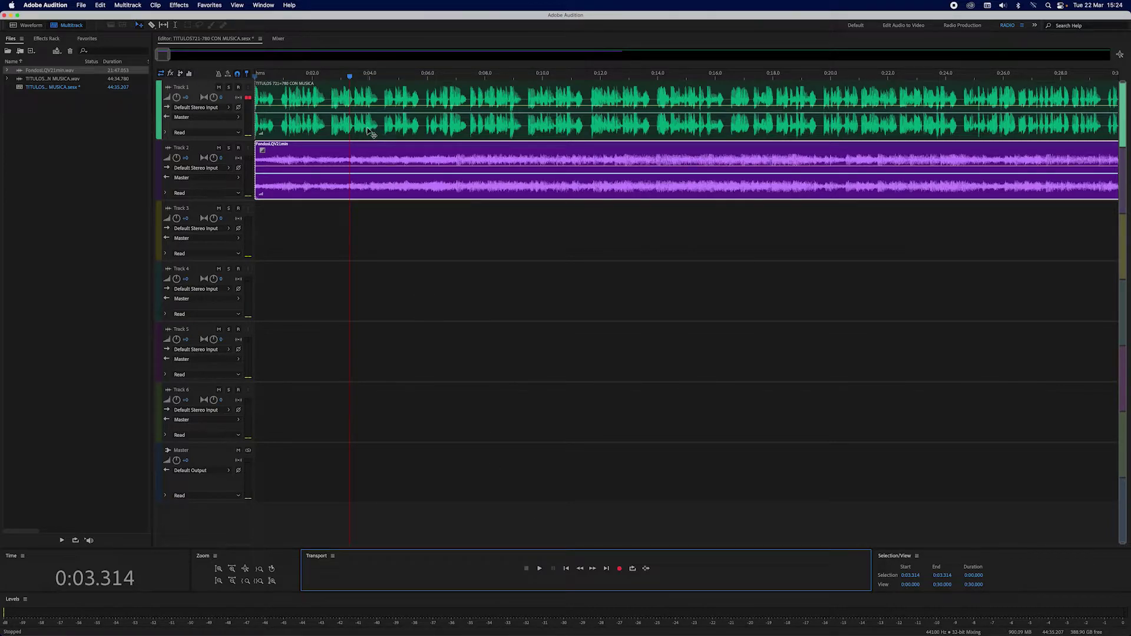
click(287, 170)
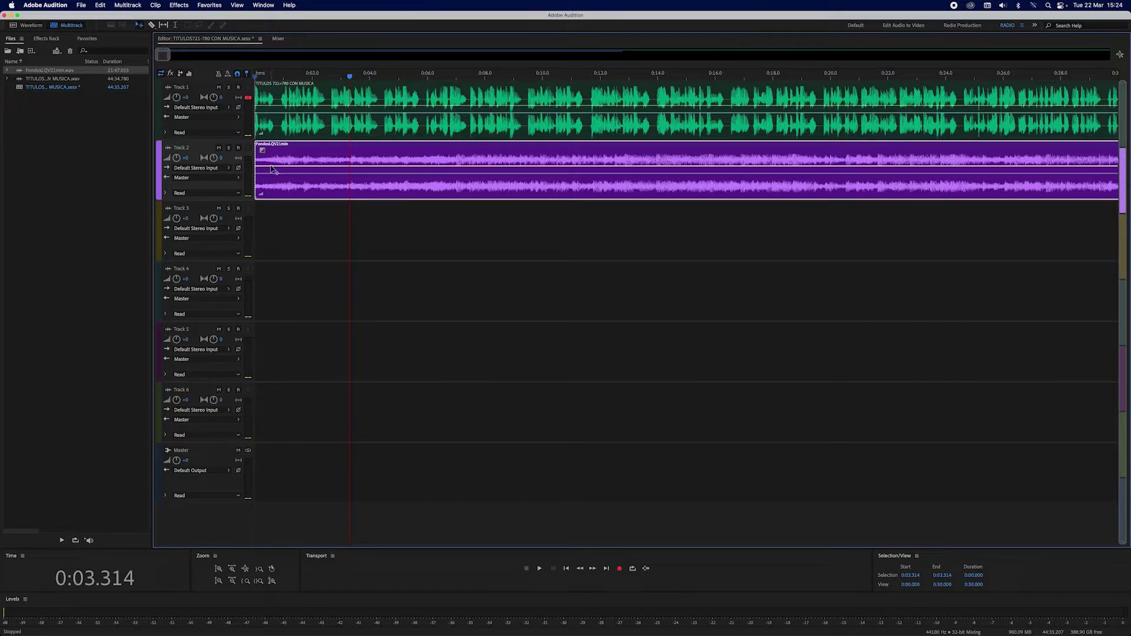
click(273, 169)
drag(273, 170, 272, 191)
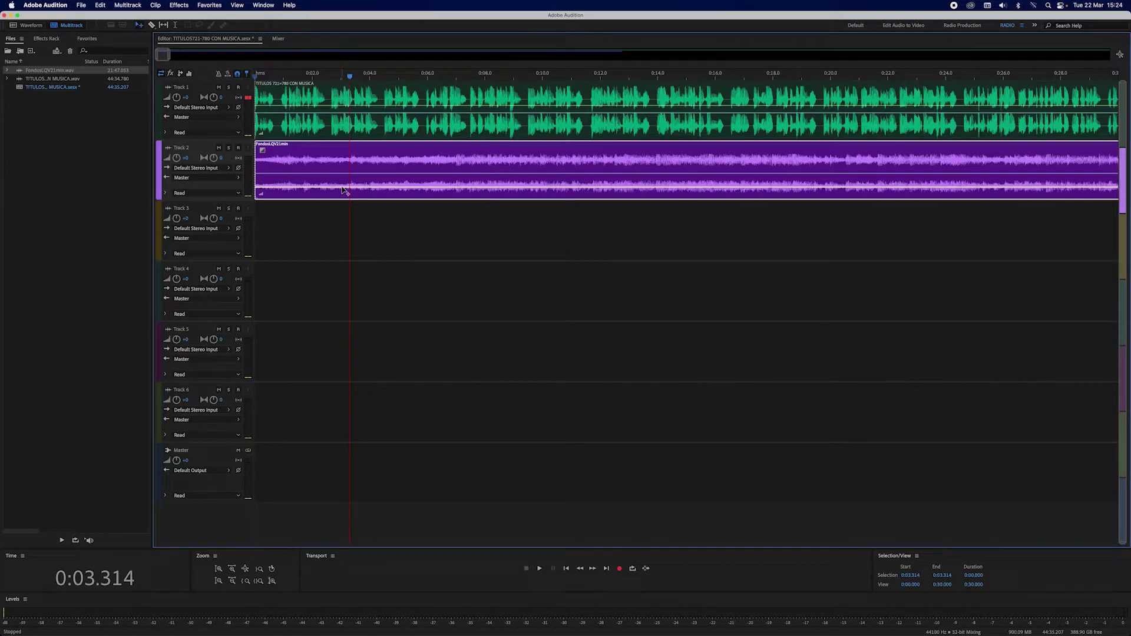
Step: Raise the volume envelope of the Track 1 voice clip and play the mix to check the balance
click(294, 121)
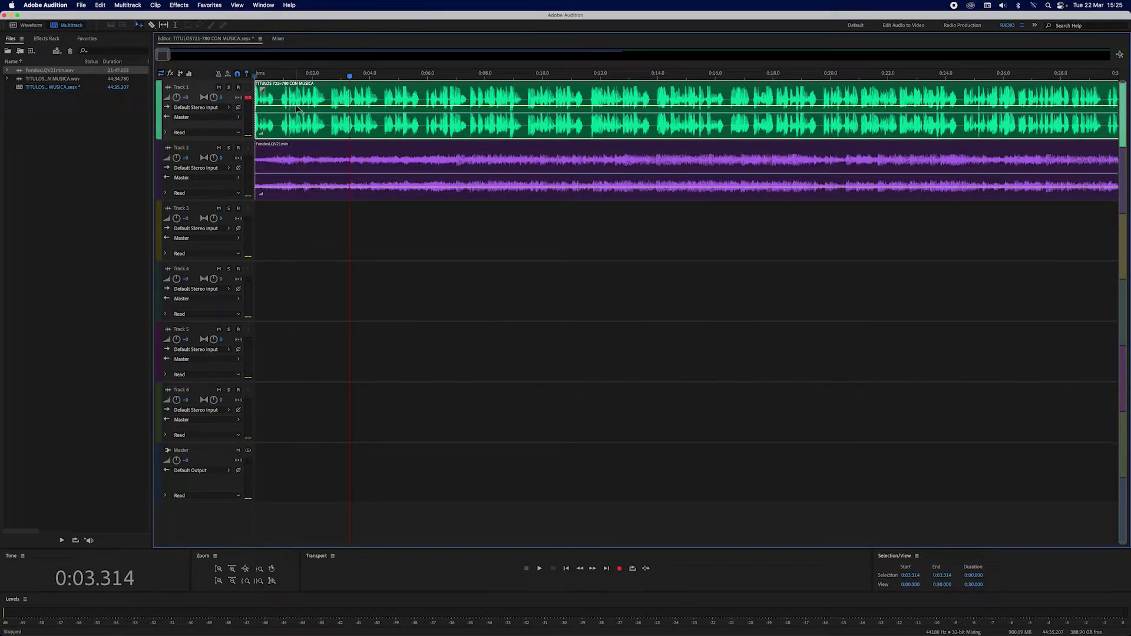
click(294, 108)
drag(294, 106, 293, 101)
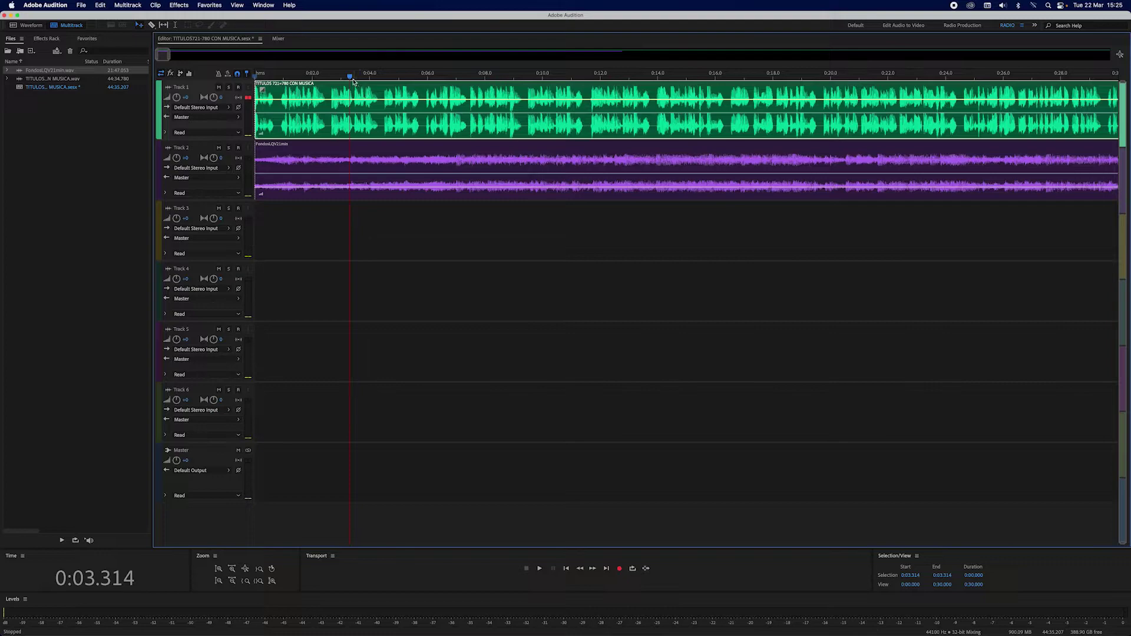
click(540, 569)
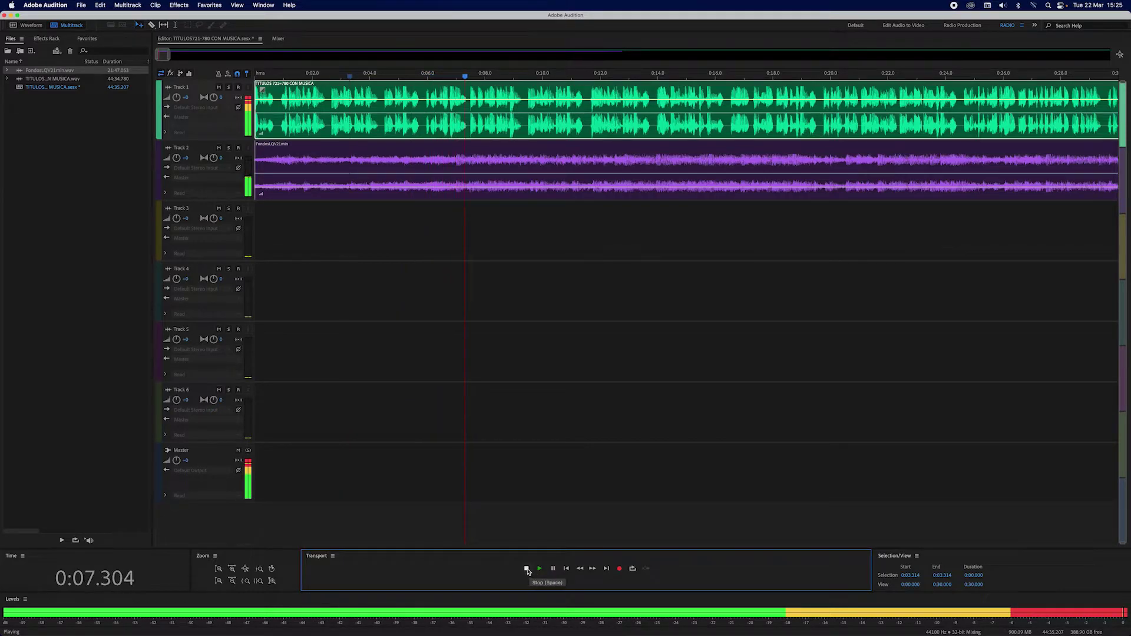
click(527, 569)
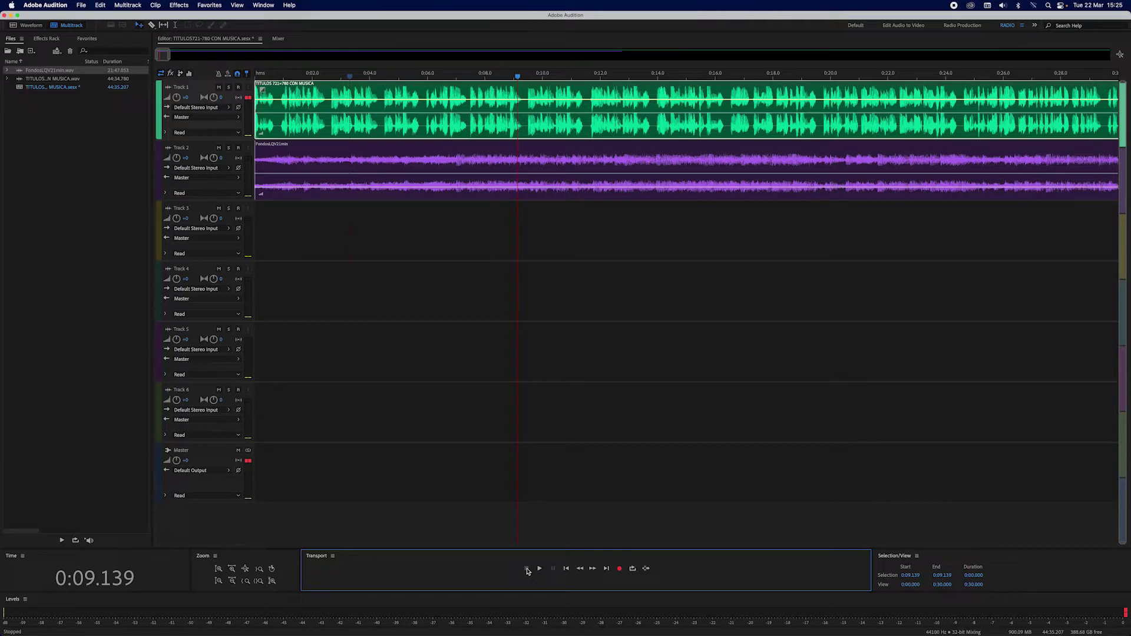
Step: Add a second FondosLQV21min clip directly after the first on Track 2 and lower its volume to the same level
double_click(163, 56)
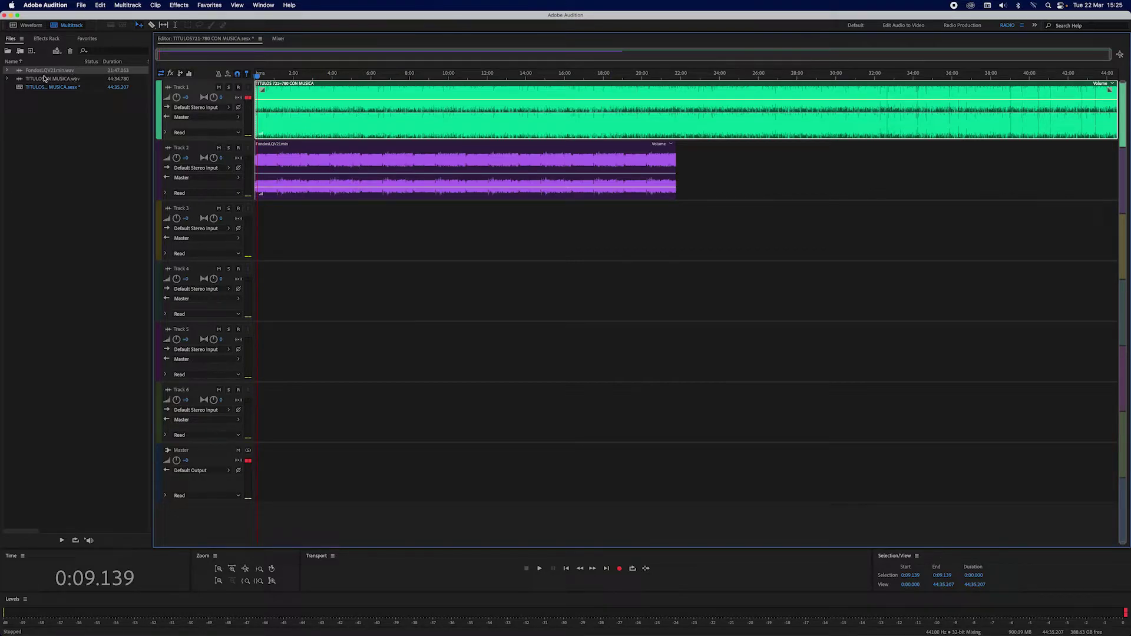
drag(34, 71, 679, 170)
click(688, 171)
scroll(540, 169, up, 3)
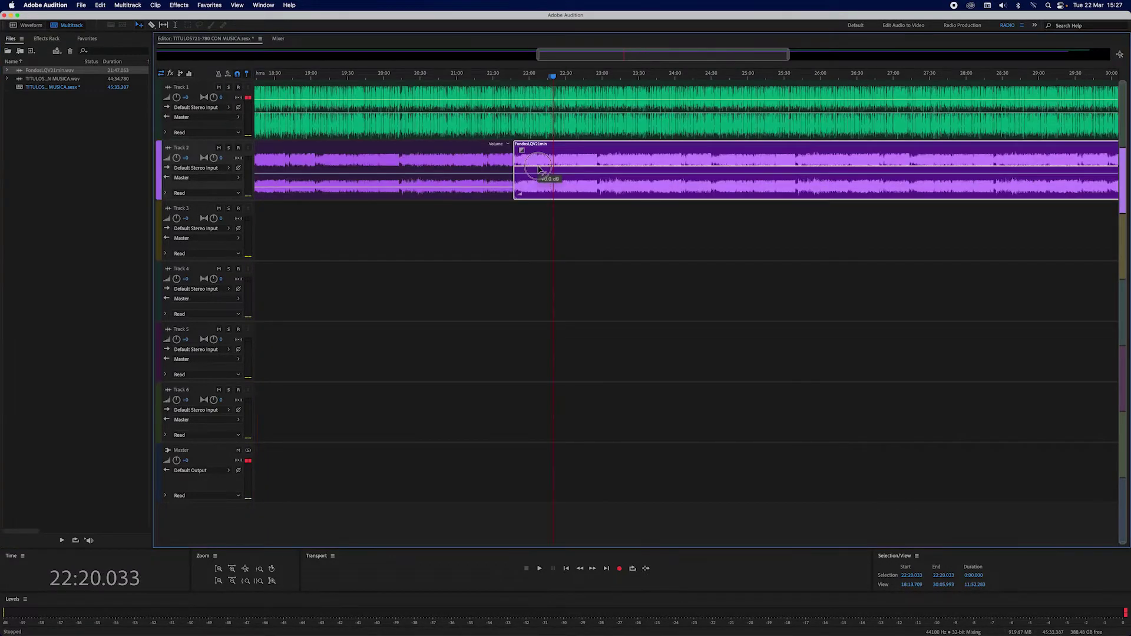
drag(538, 170, 537, 187)
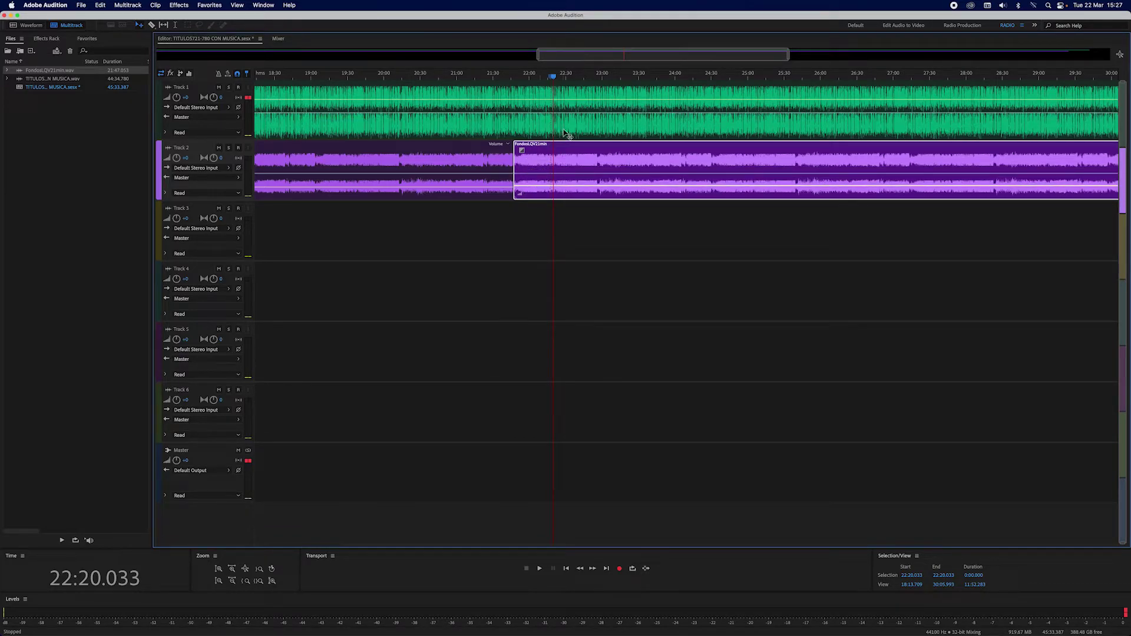
Step: Add another FondosLQV21min clip on Track 3 and shift it so its end aligns with the end of the Track 1 voice
double_click(584, 55)
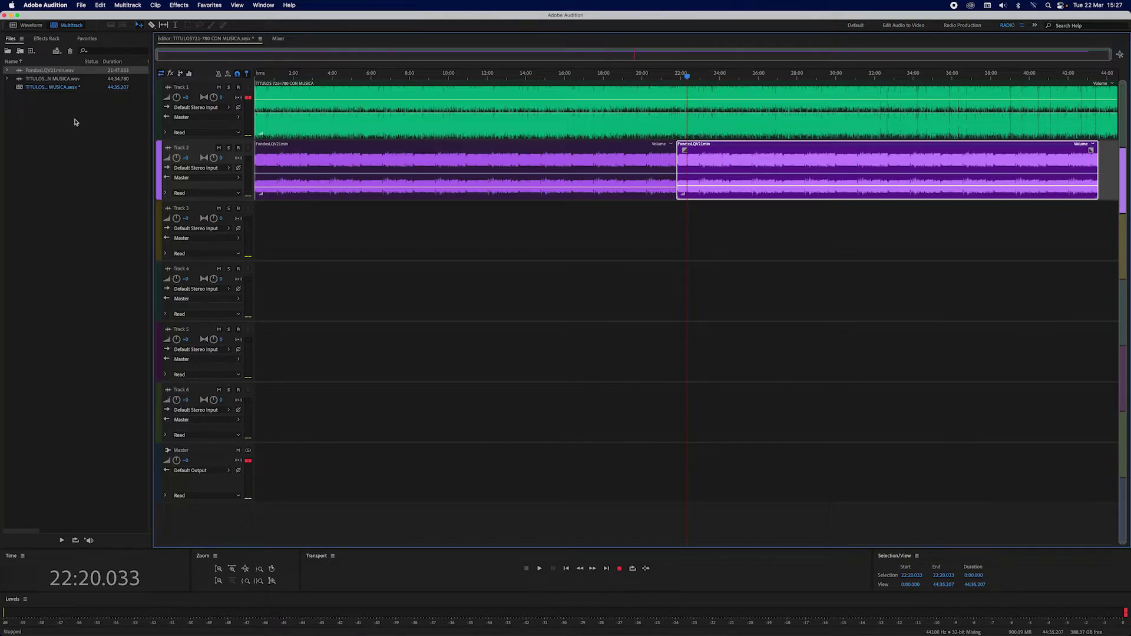
drag(48, 70, 677, 228)
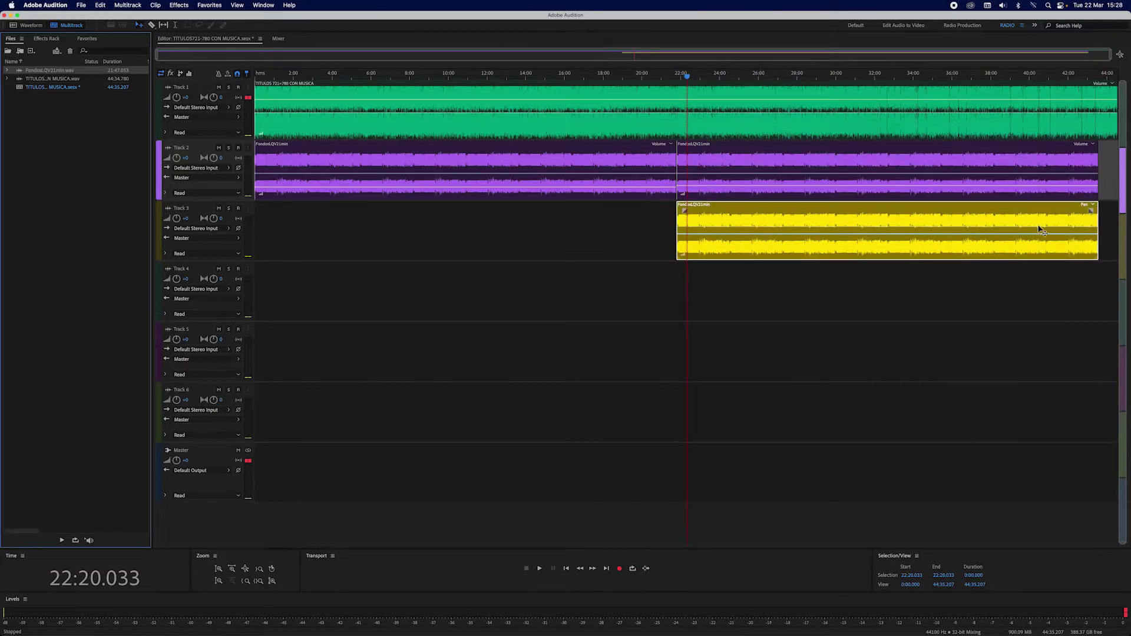
drag(1033, 225, 1052, 226)
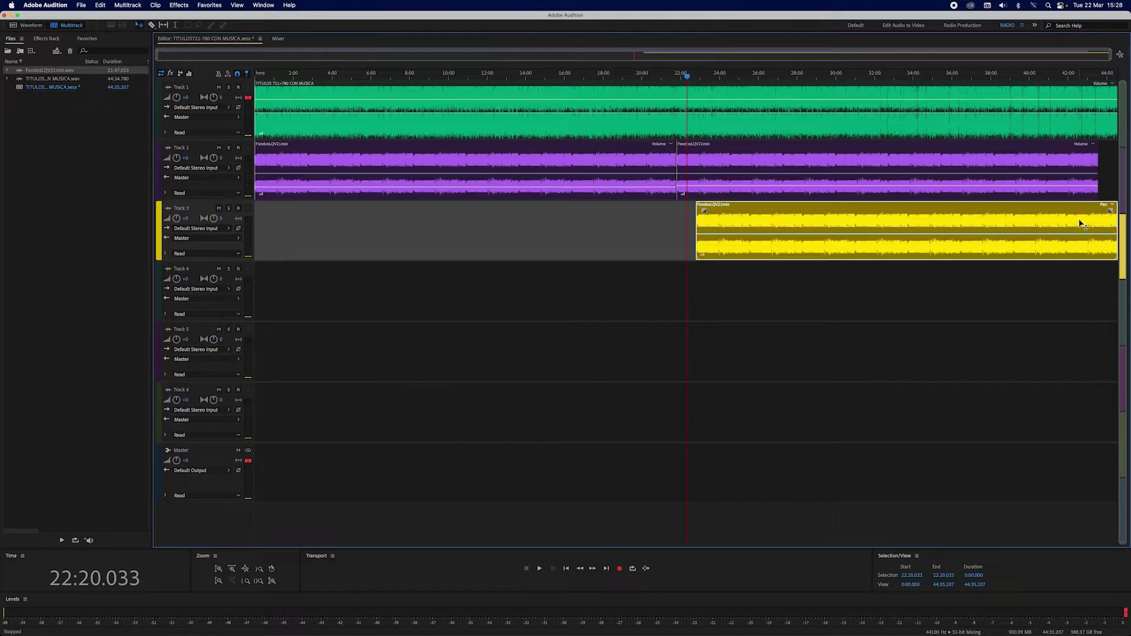
Step: Split the Track 3 music clip where the Track 2 music ends, and cut out the part before the split
click(1080, 221)
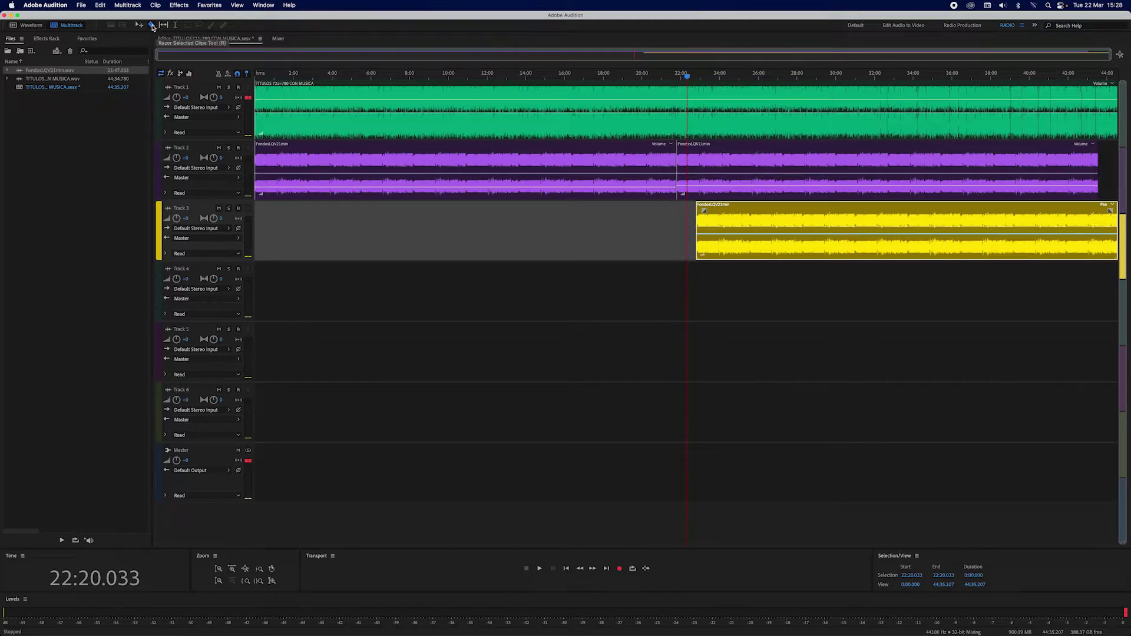
click(153, 26)
click(1098, 216)
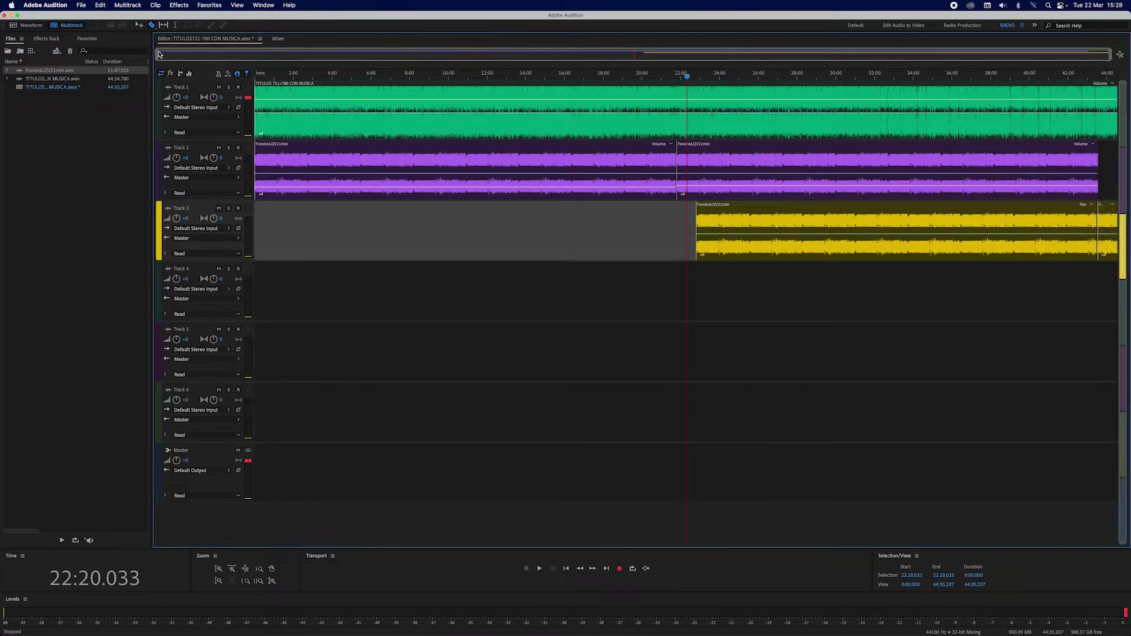
click(138, 26)
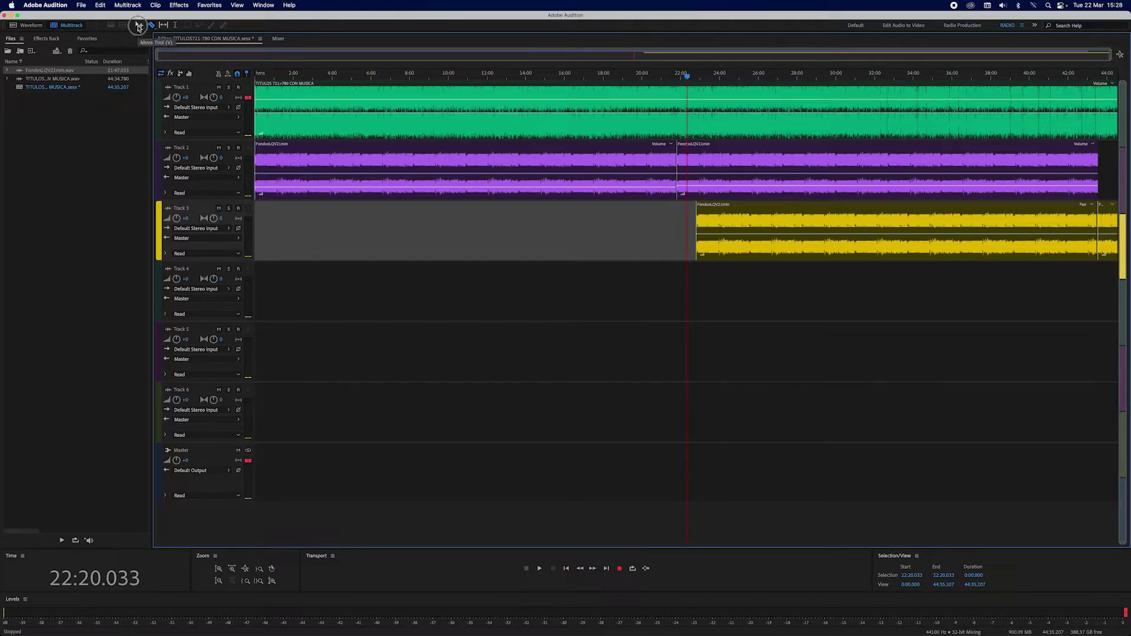
click(991, 223)
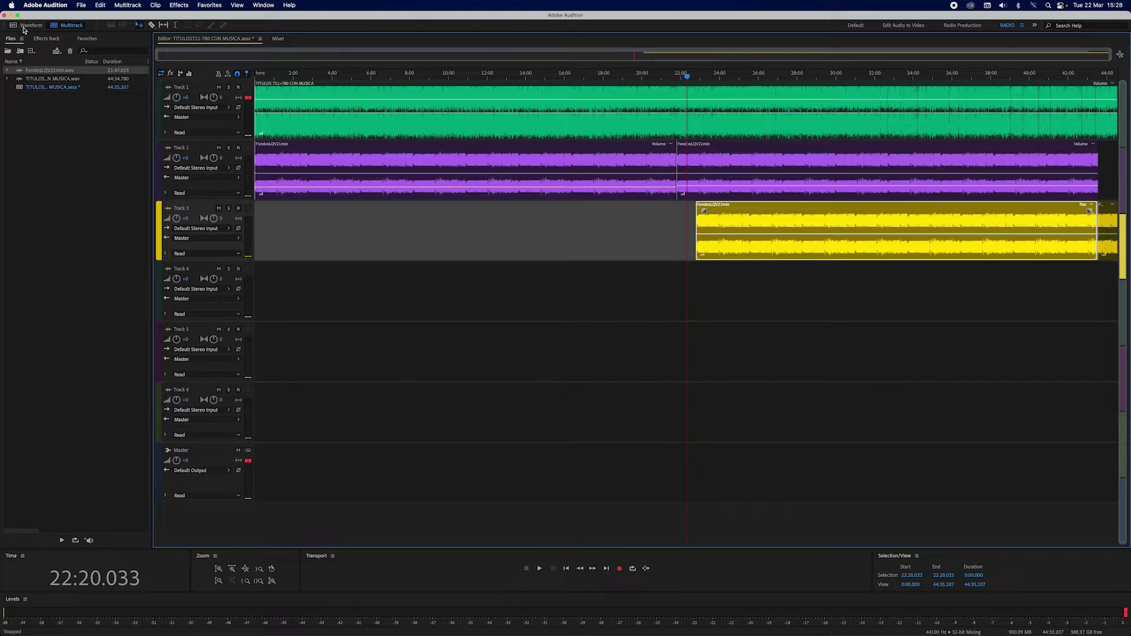
click(81, 6)
mouse_move(100, 5)
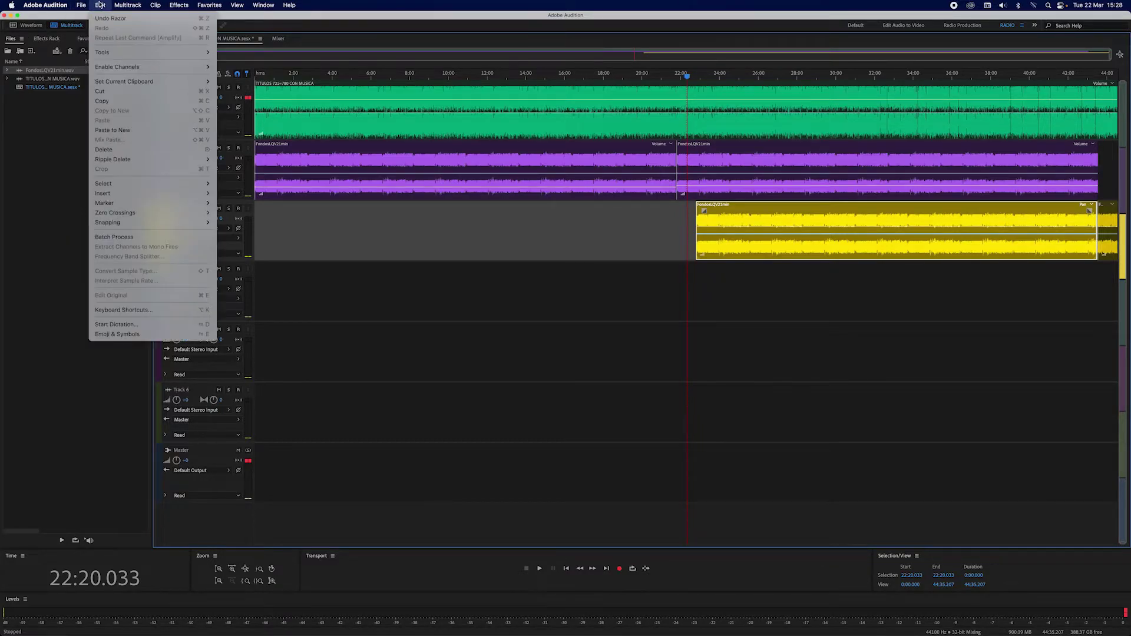
click(103, 91)
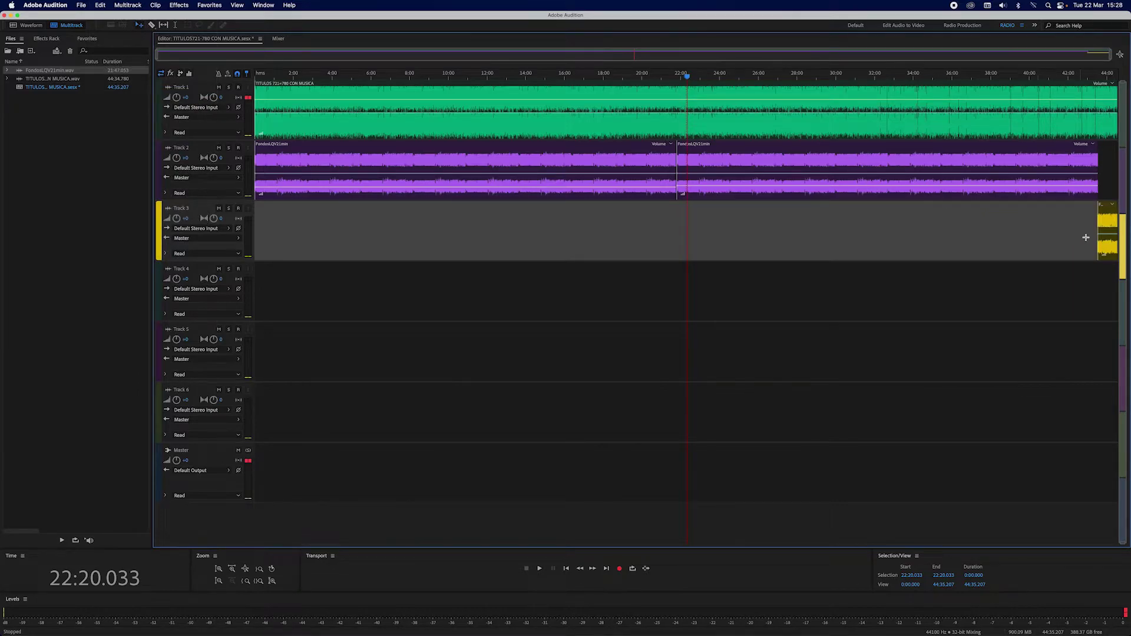
Step: Move the short background-music clip from Track 3 up to Track 2, directly after the second FondosLQV21min clip
click(1109, 226)
drag(1109, 226, 1109, 194)
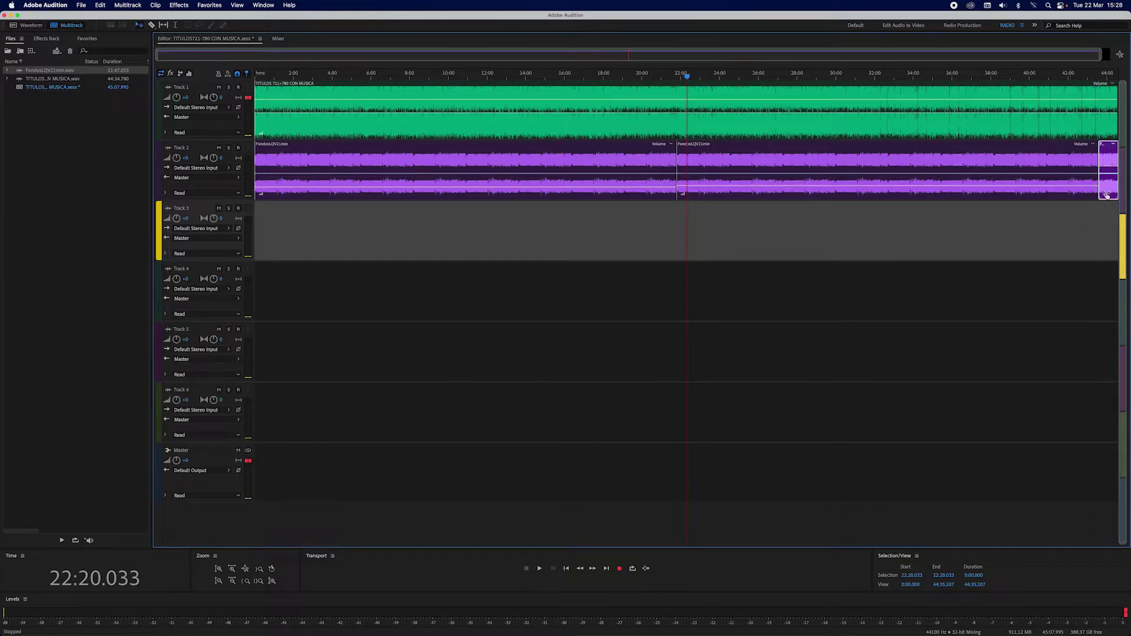
click(1108, 184)
click(1107, 184)
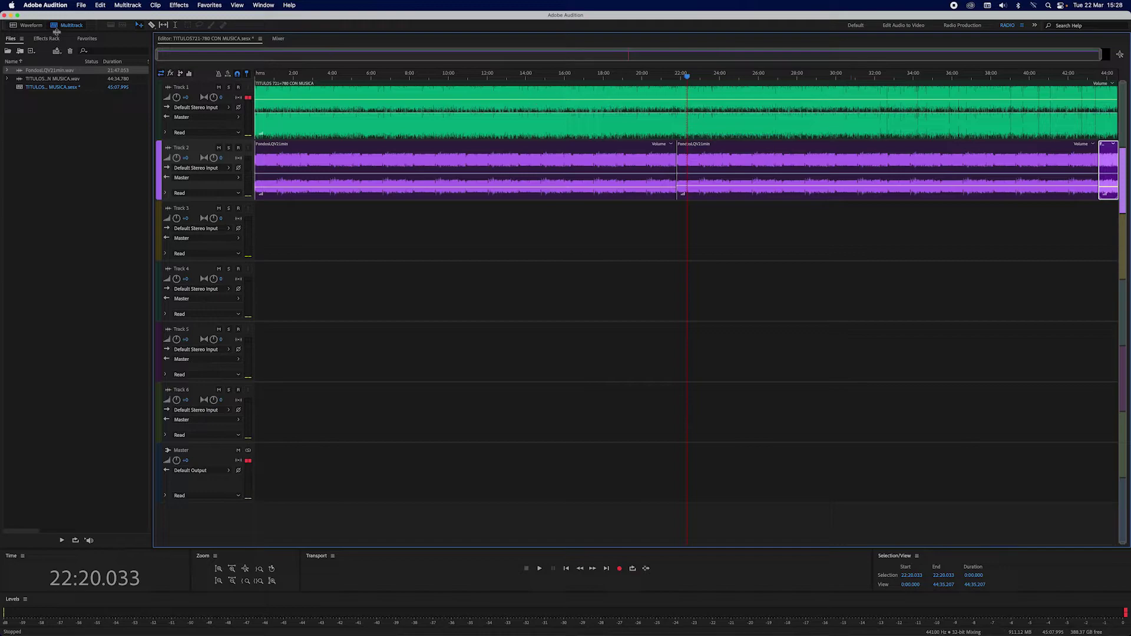
Step: Save the multitrack session and copy the external media files into the session folder
click(81, 4)
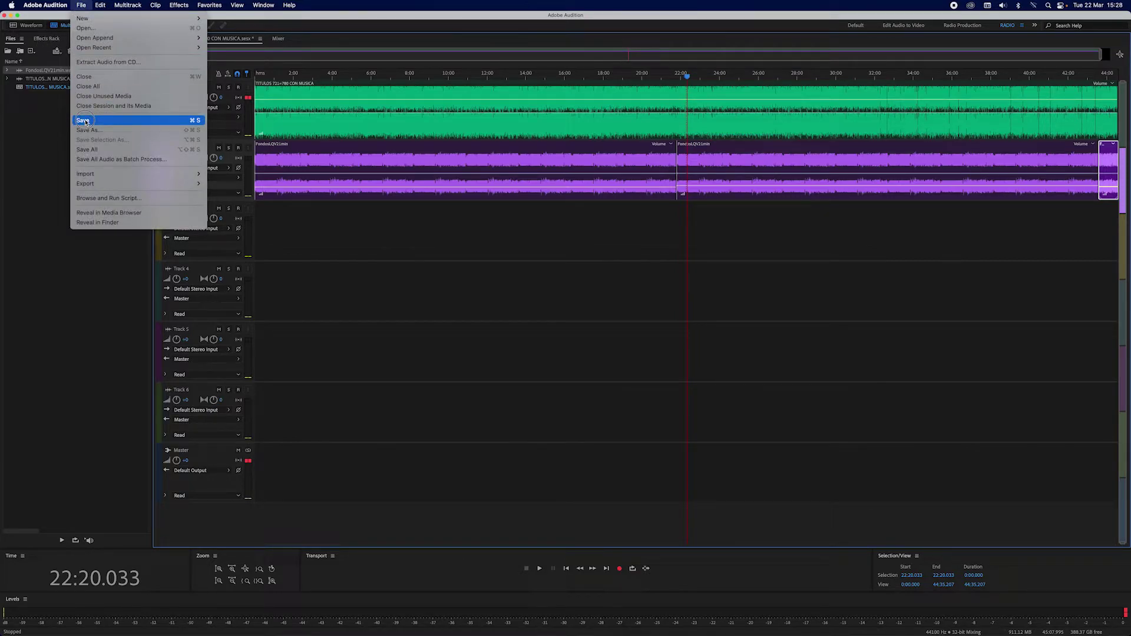
click(83, 120)
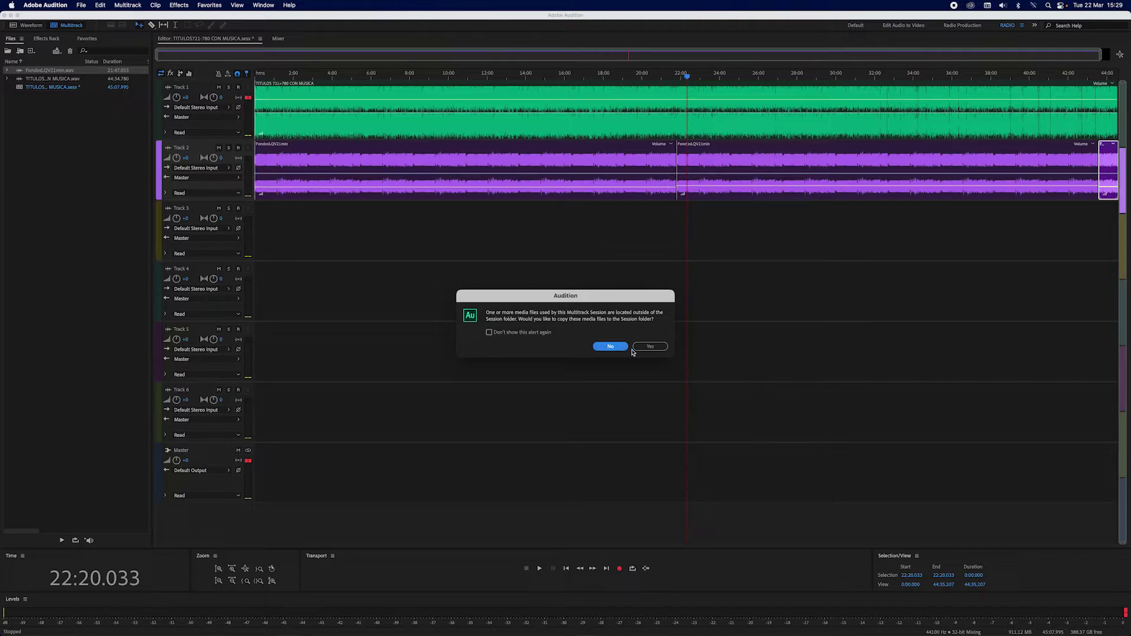
click(651, 349)
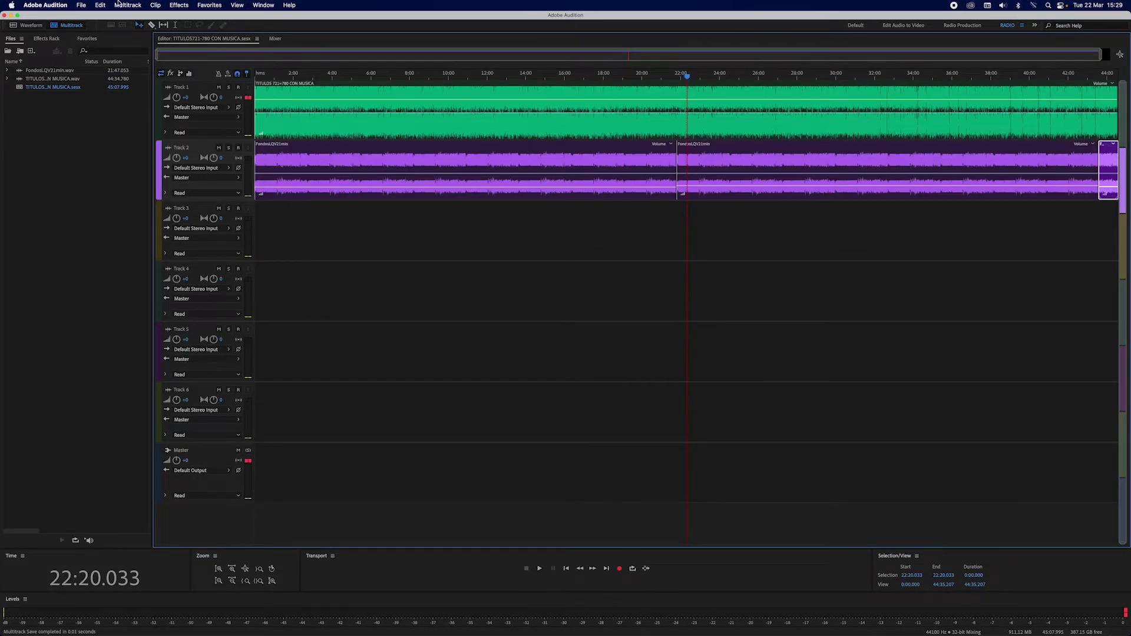
Step: Export a mixdown of the entire session as the WAV file TITULOS721-780 CON MUSICA_mixdown.wav into the folder 13 TITULOS 721-780
click(82, 5)
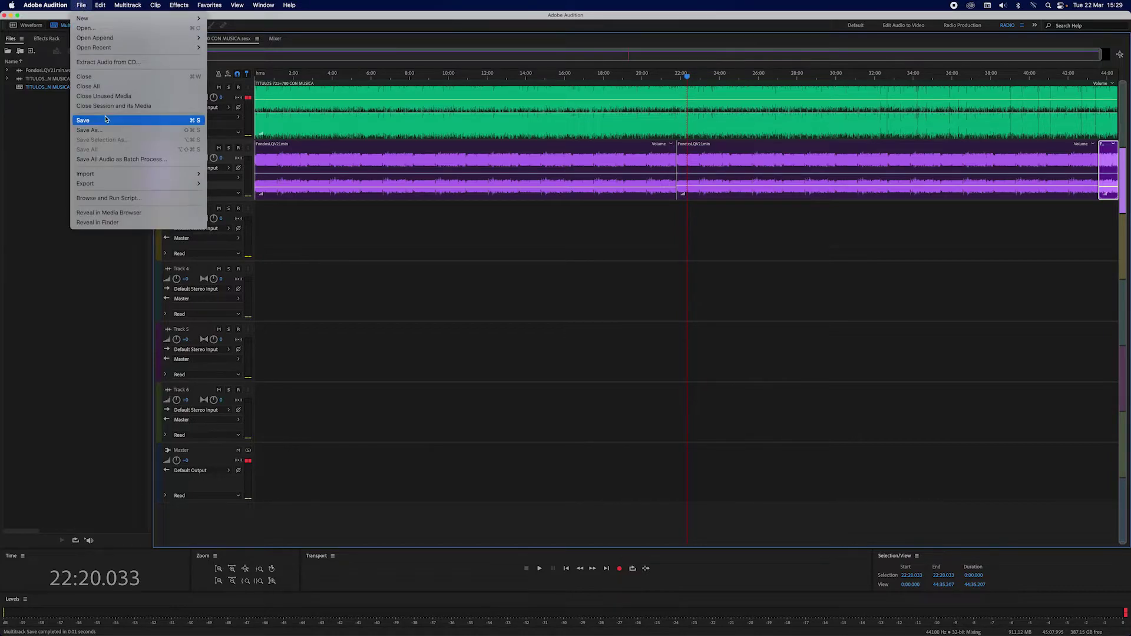
mouse_move(93, 187)
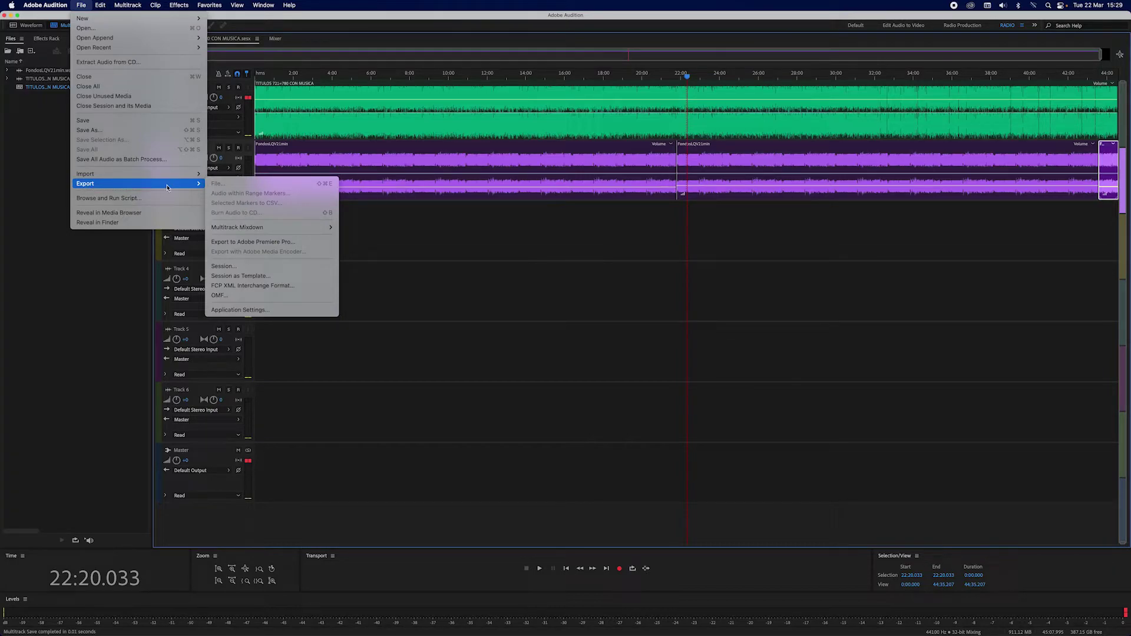
mouse_move(231, 231)
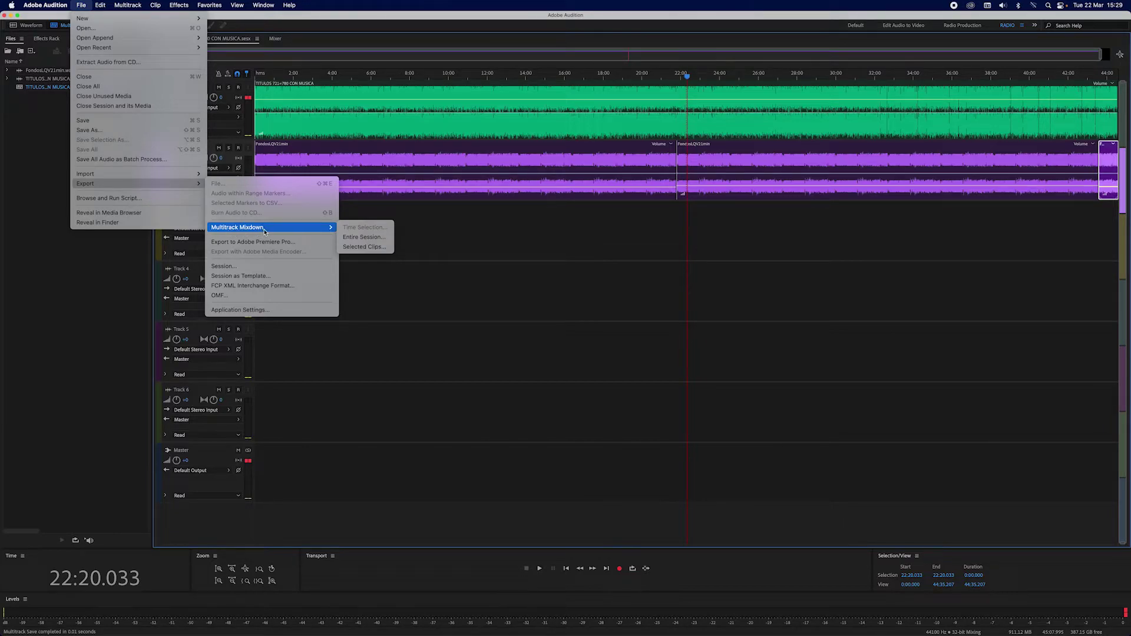
click(370, 239)
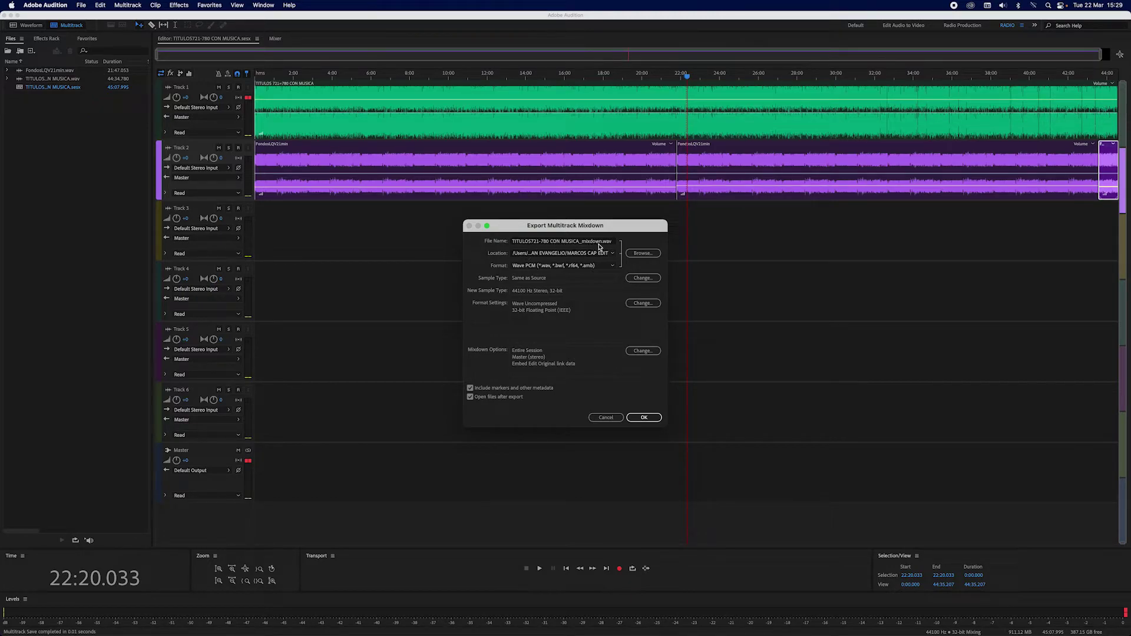
click(642, 253)
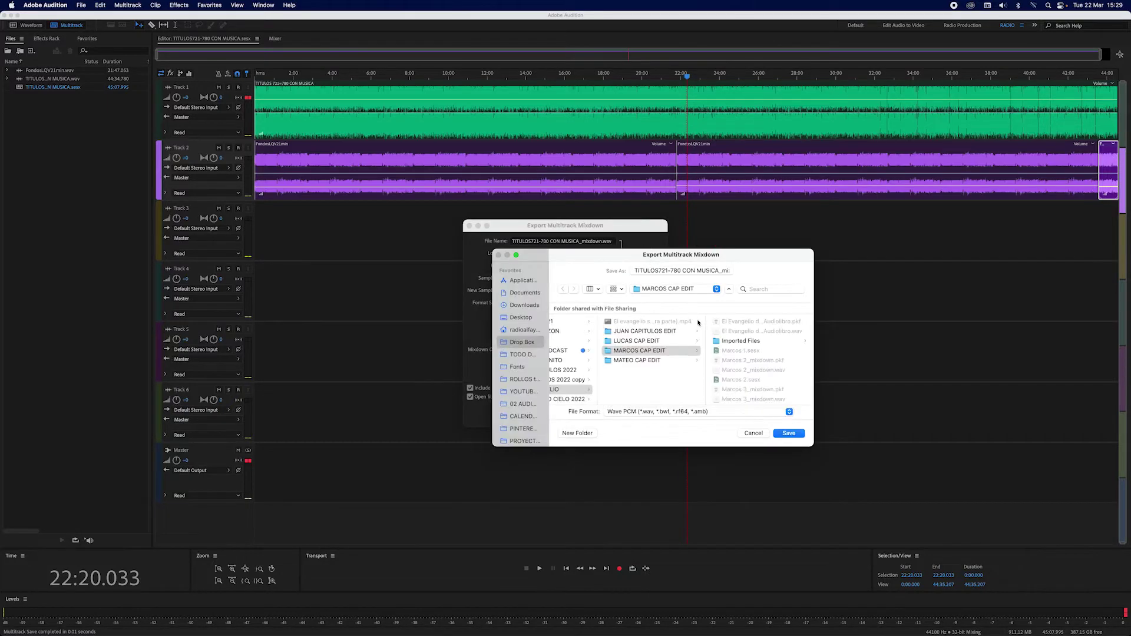
click(680, 289)
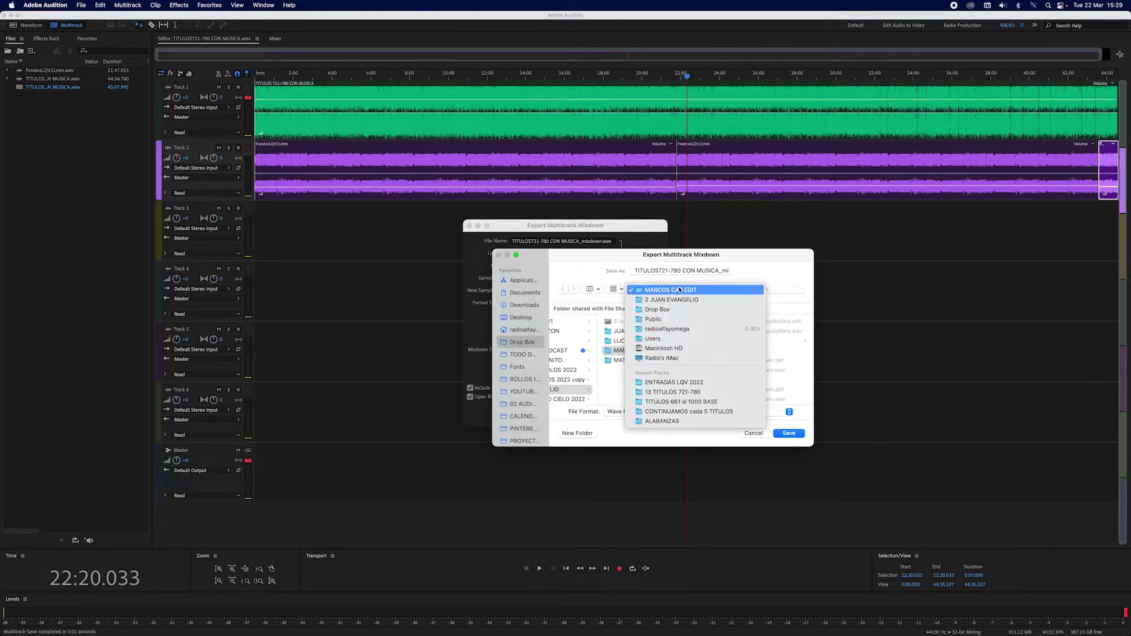
click(667, 393)
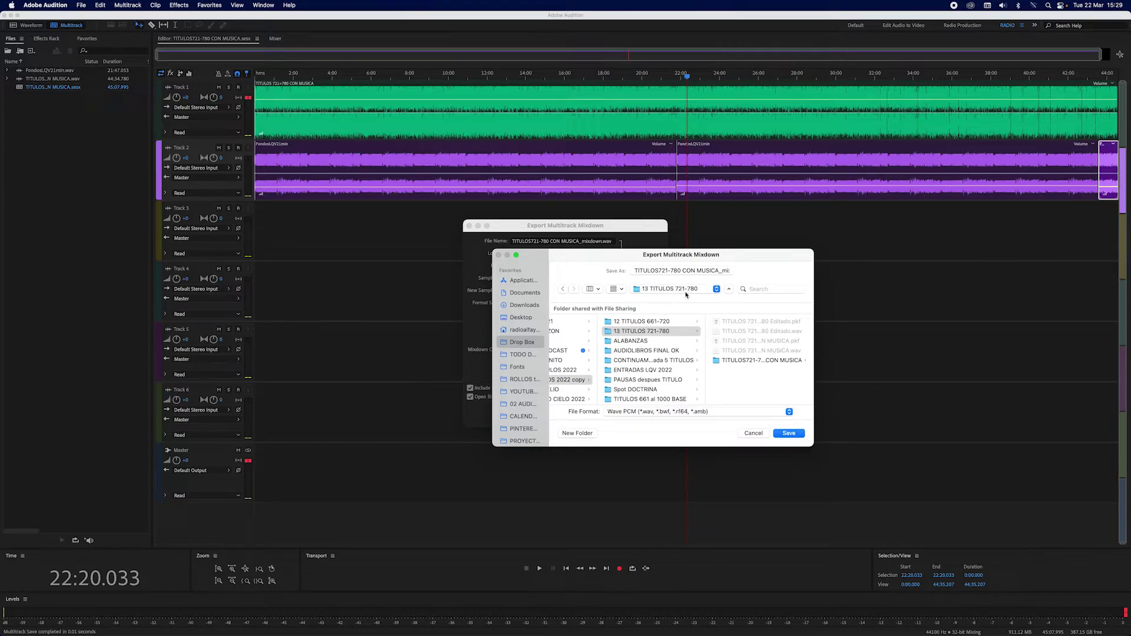
click(791, 434)
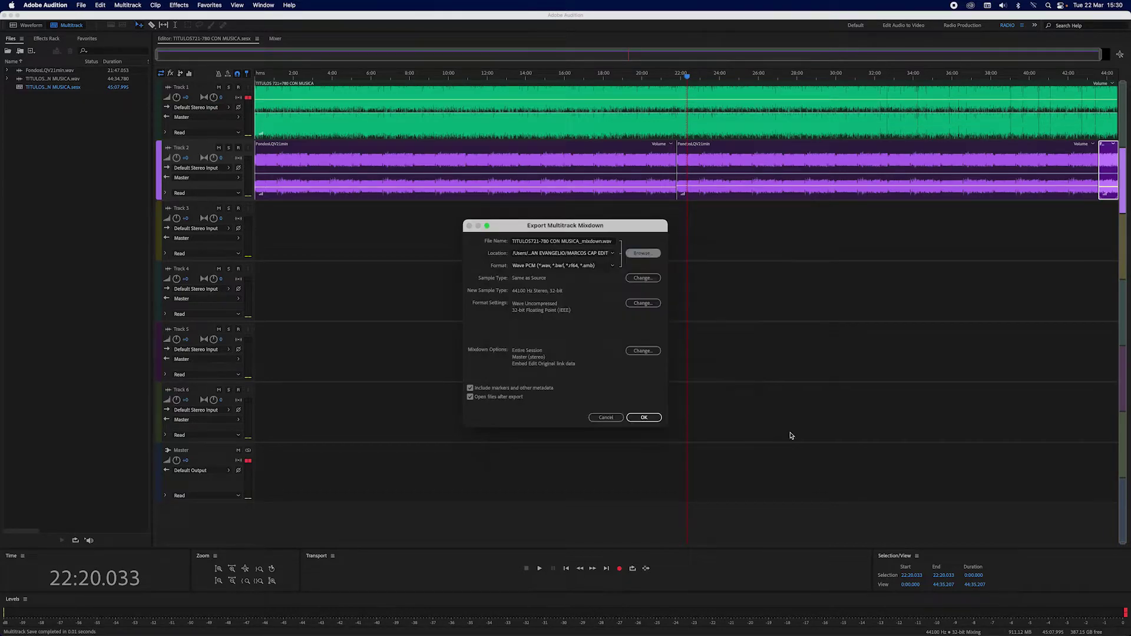
click(646, 418)
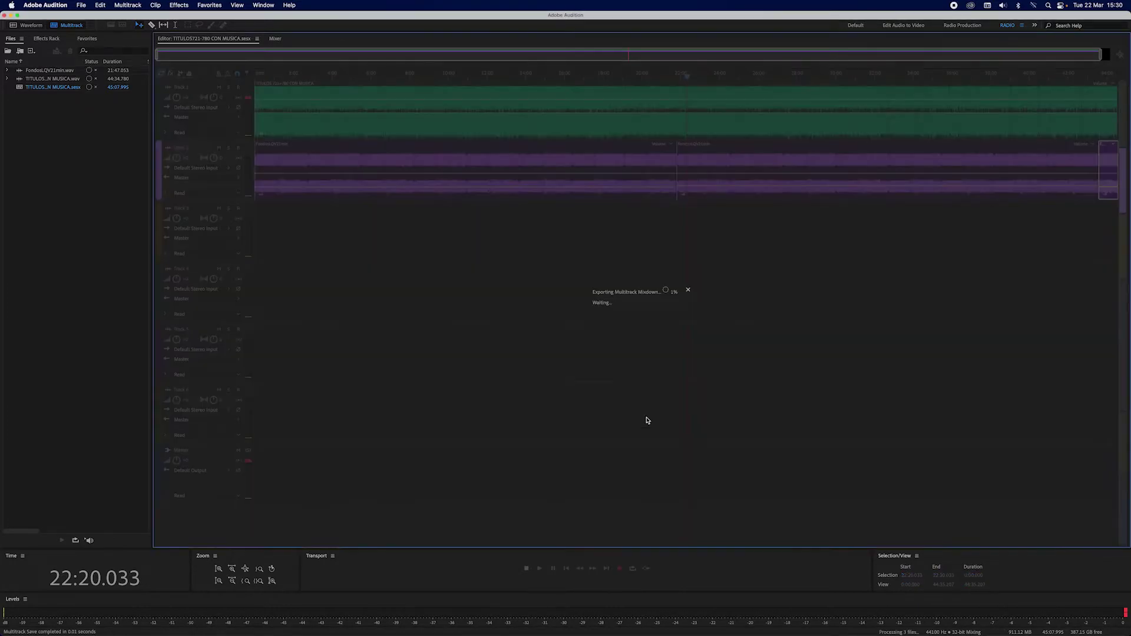
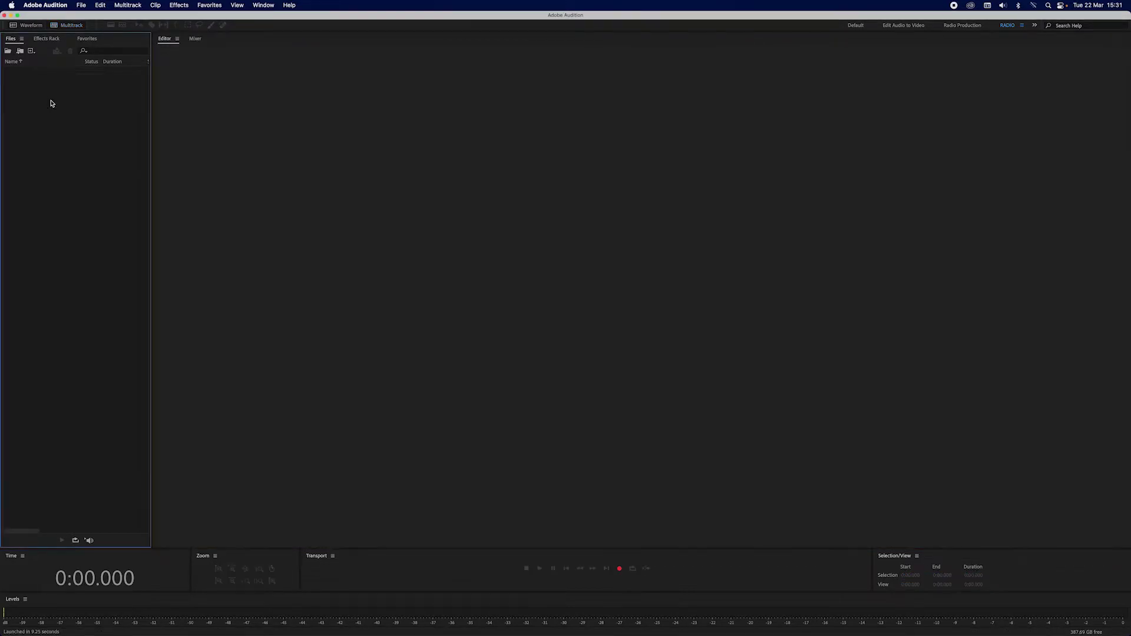
Step: Open the audio file TITULOS 721 al 780 Editado.wav from the folder 13 TITULOS 721-780
double_click(51, 104)
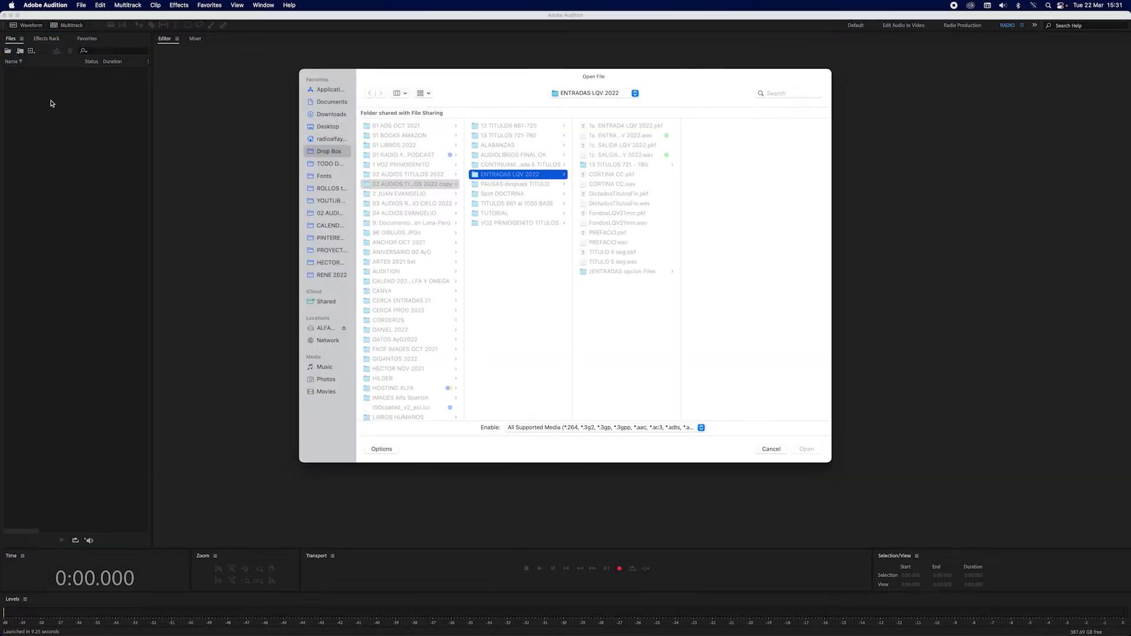
click(508, 136)
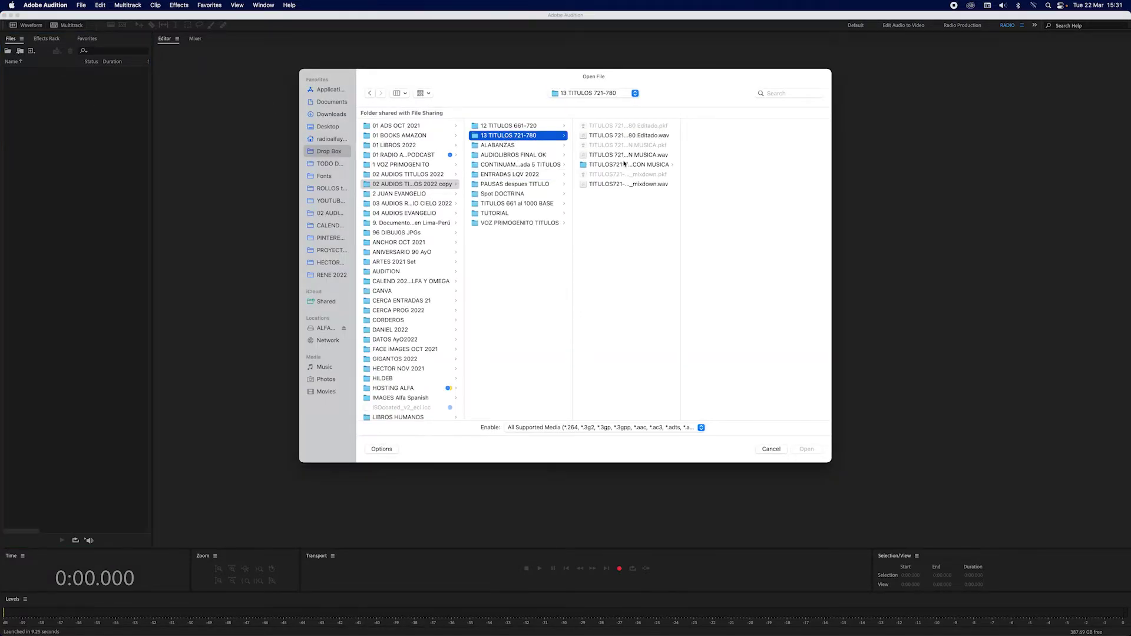
click(622, 136)
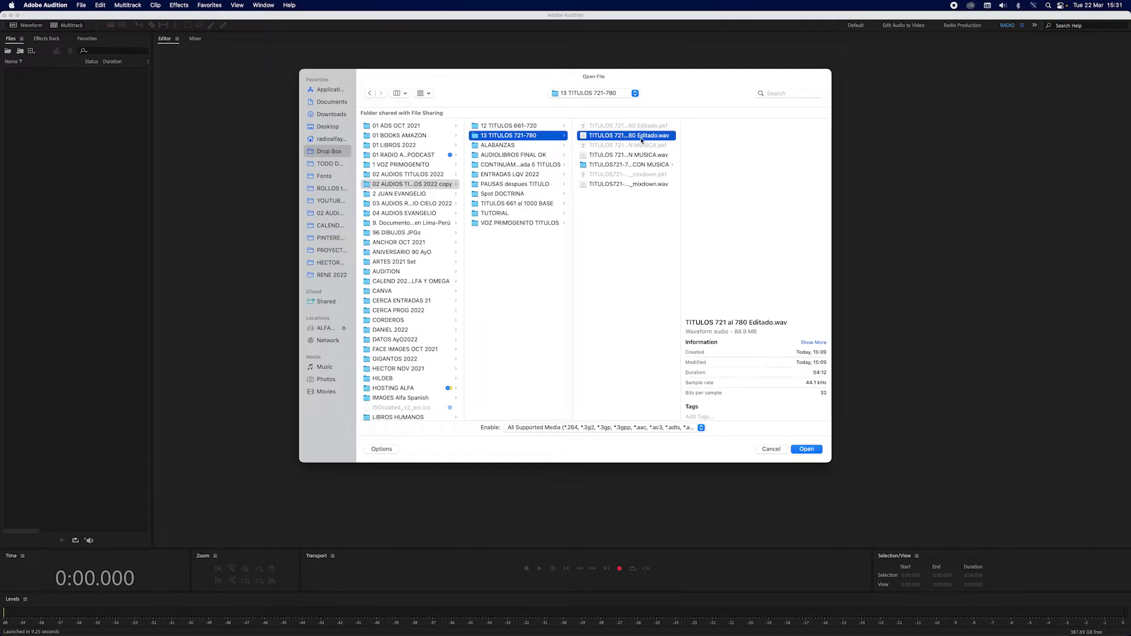
double_click(650, 138)
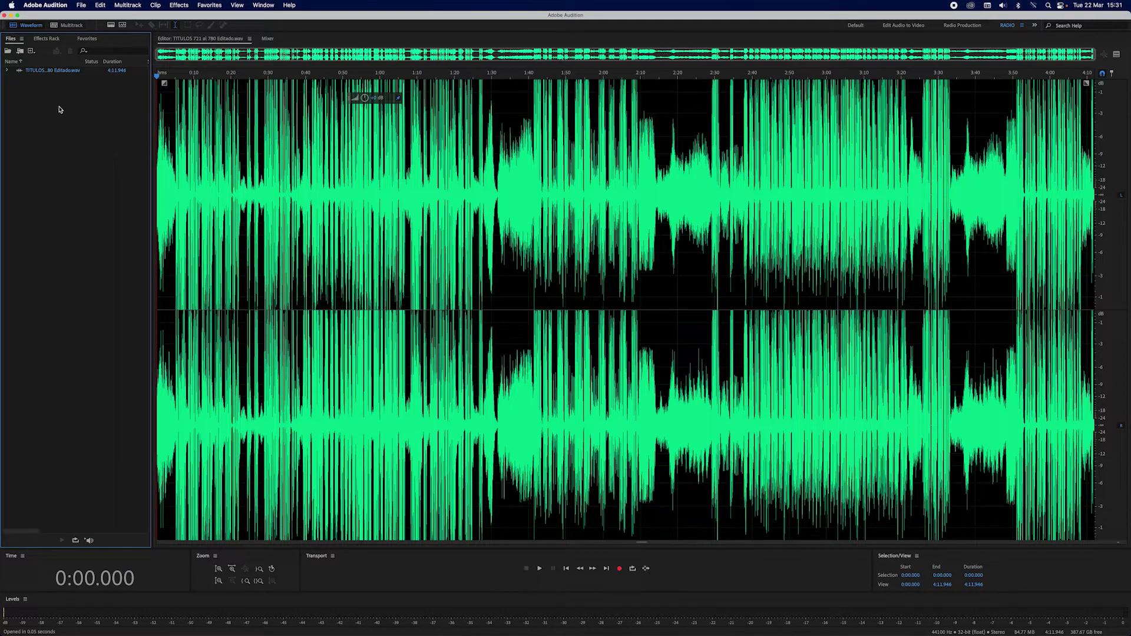
Step: Open TITULOS721-780 CON MUSICA_mixdown.wav from the folder 13 TITULOS 721-780
double_click(59, 110)
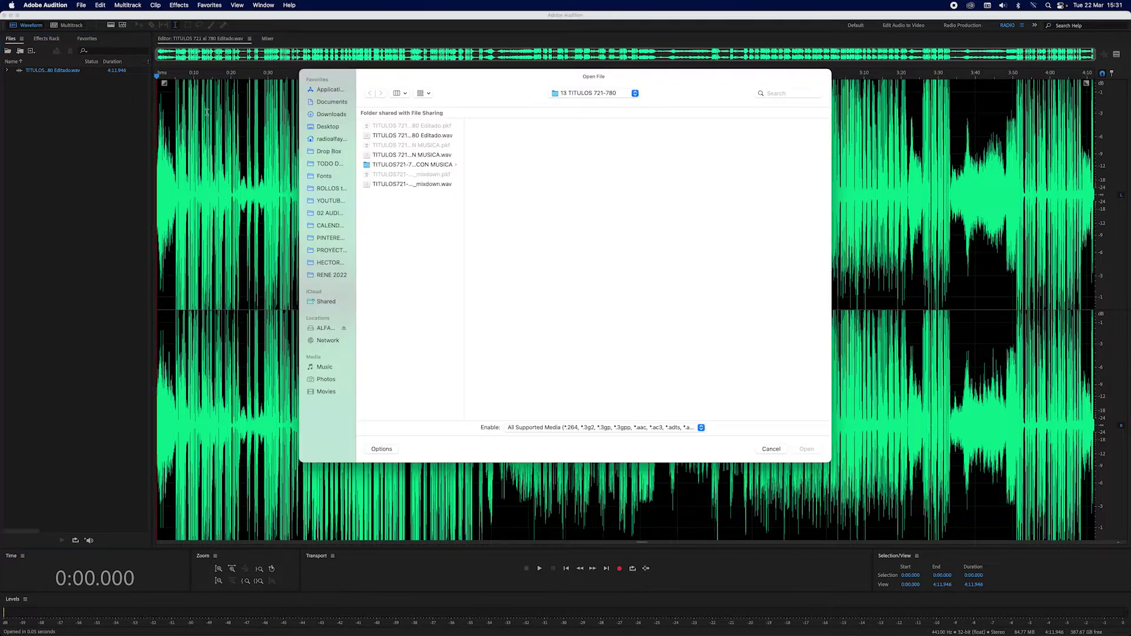
click(390, 185)
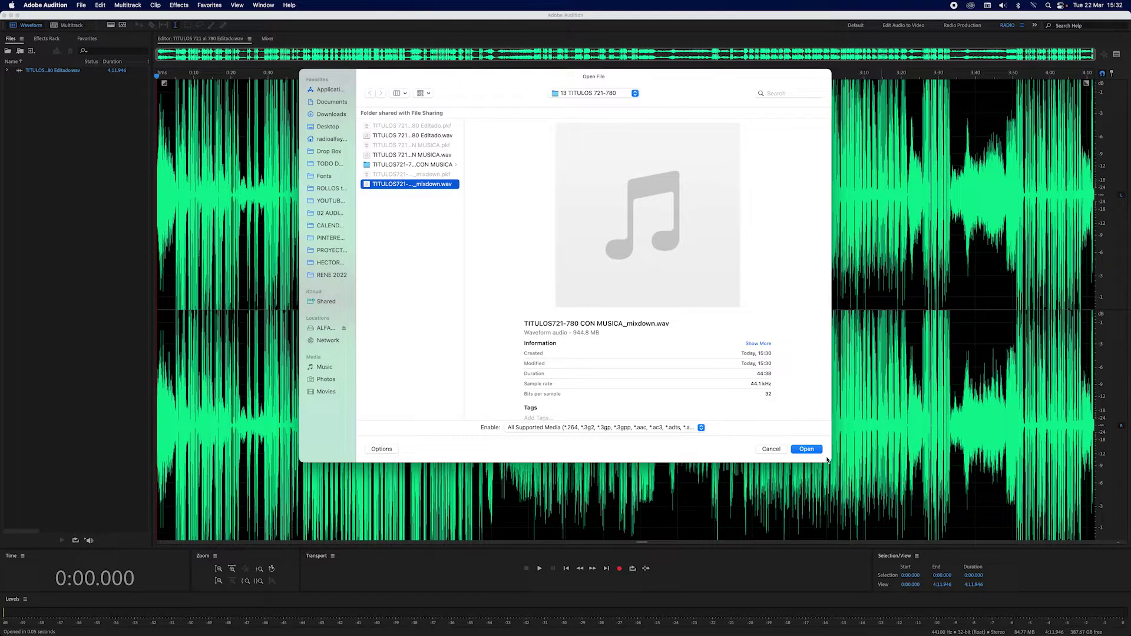
click(806, 449)
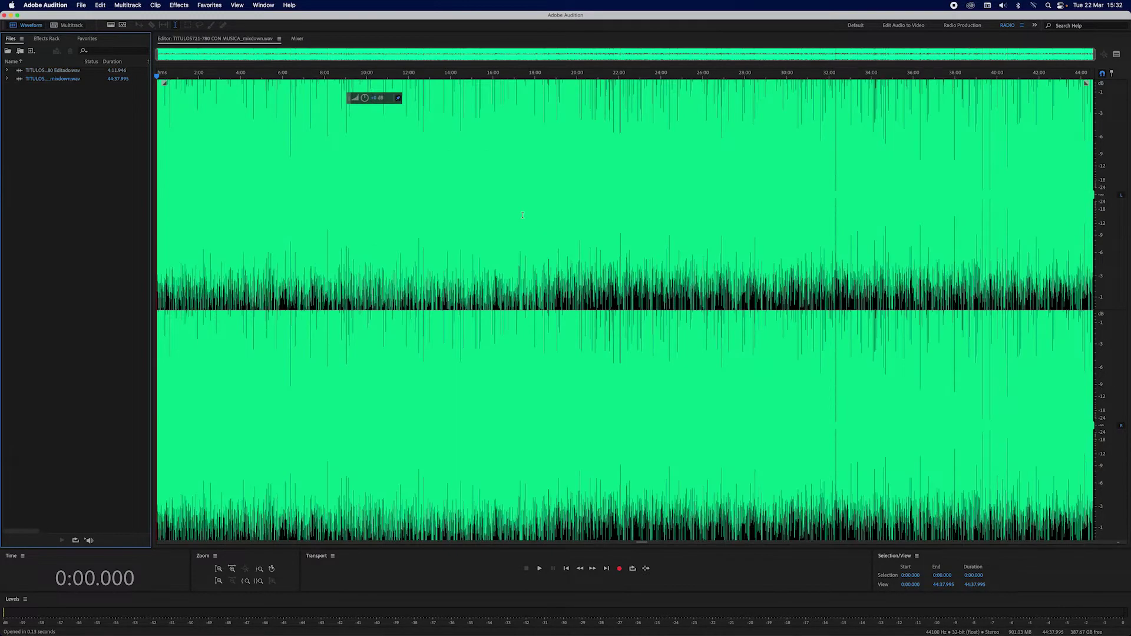
Step: Select the whole waveform of the mixdown file and copy it
click(102, 5)
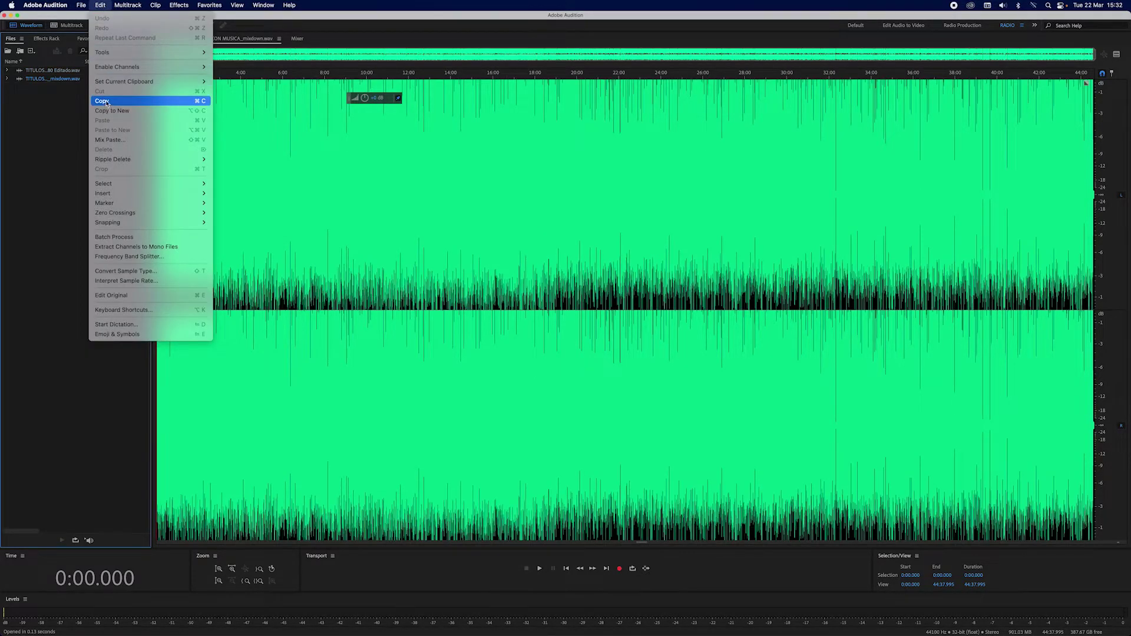
mouse_move(135, 183)
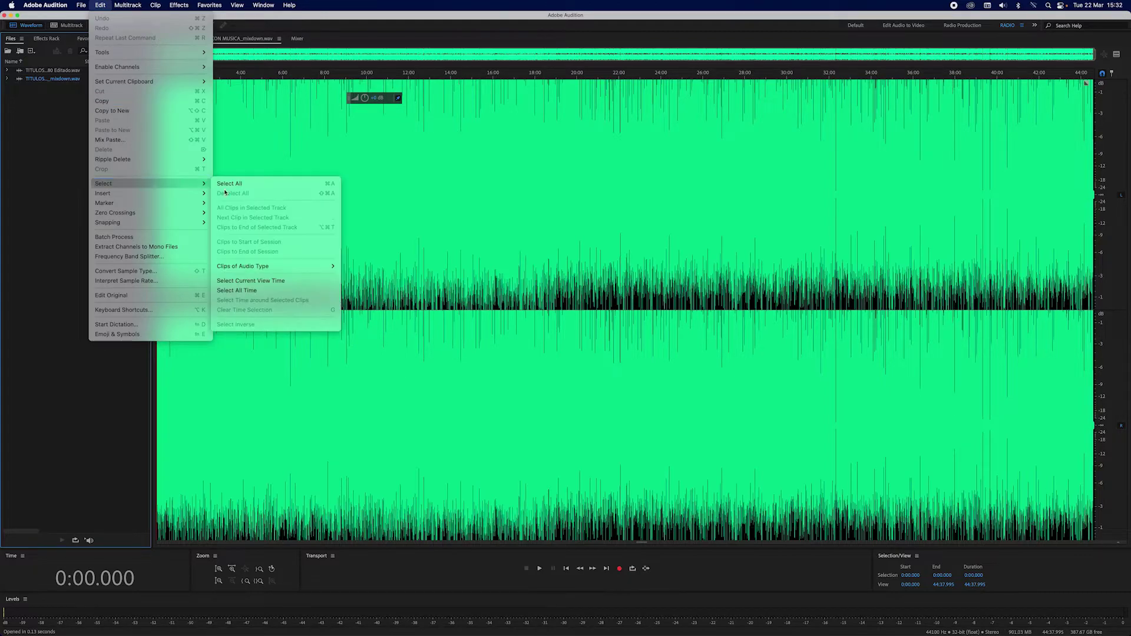
click(233, 185)
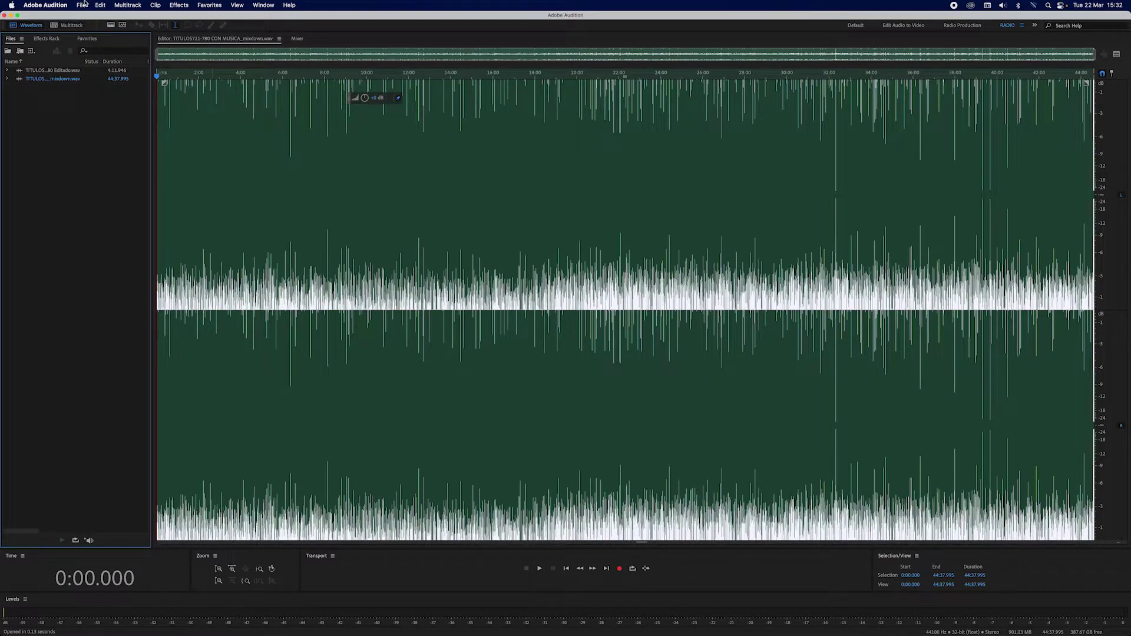
click(83, 5)
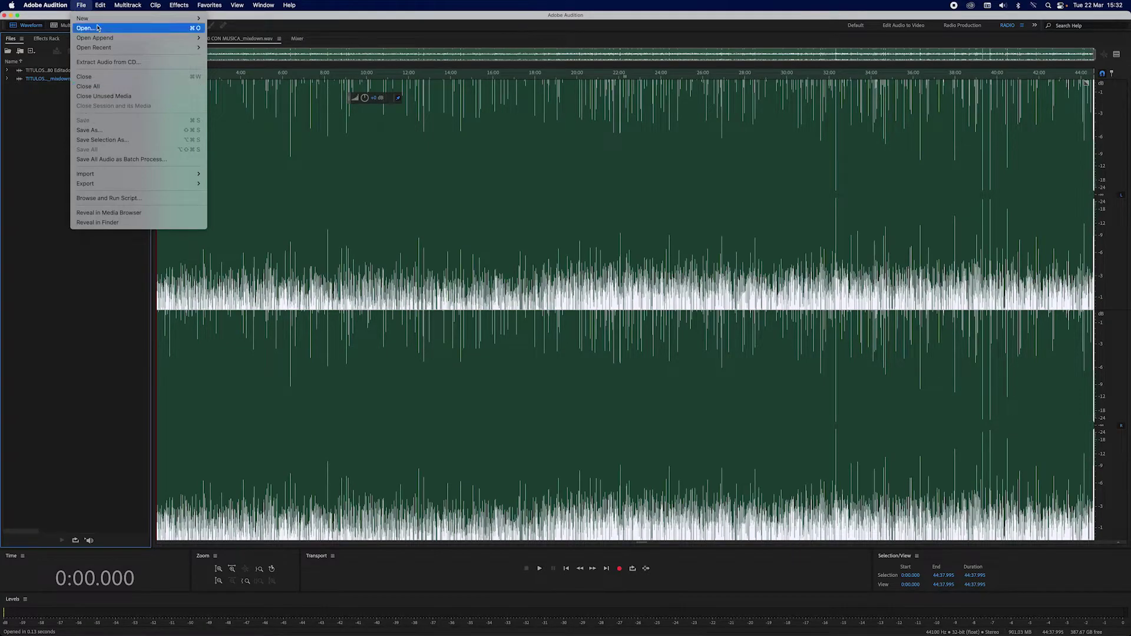
click(92, 96)
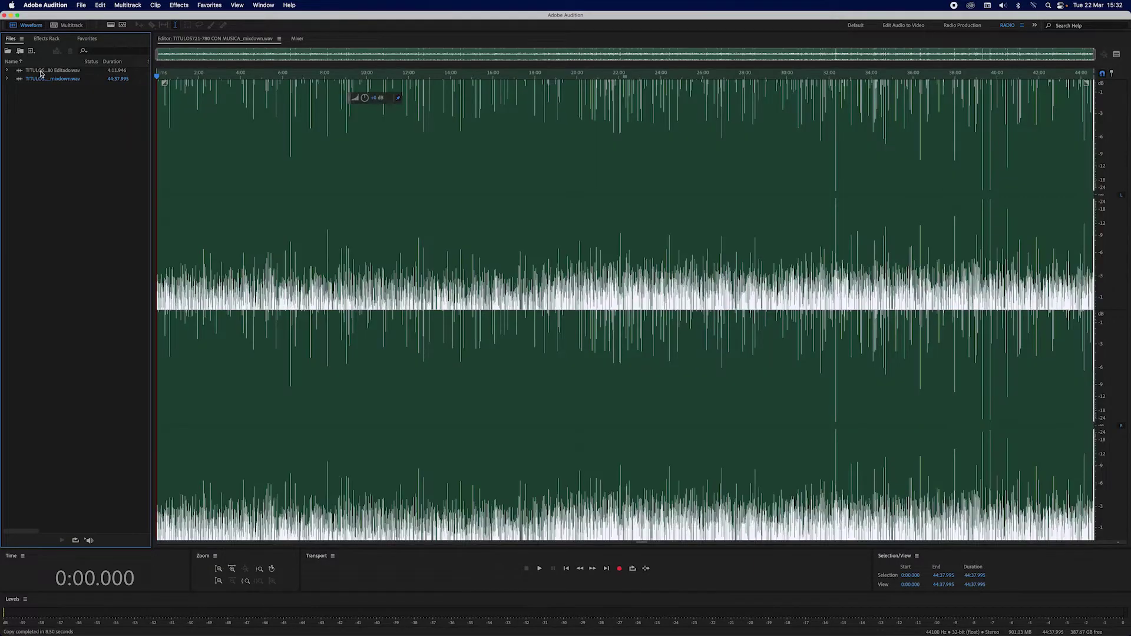
Step: Paste the copied mixdown at the very end of TITULOS 721 al 780 Editado.wav, at 4:11.946
double_click(41, 73)
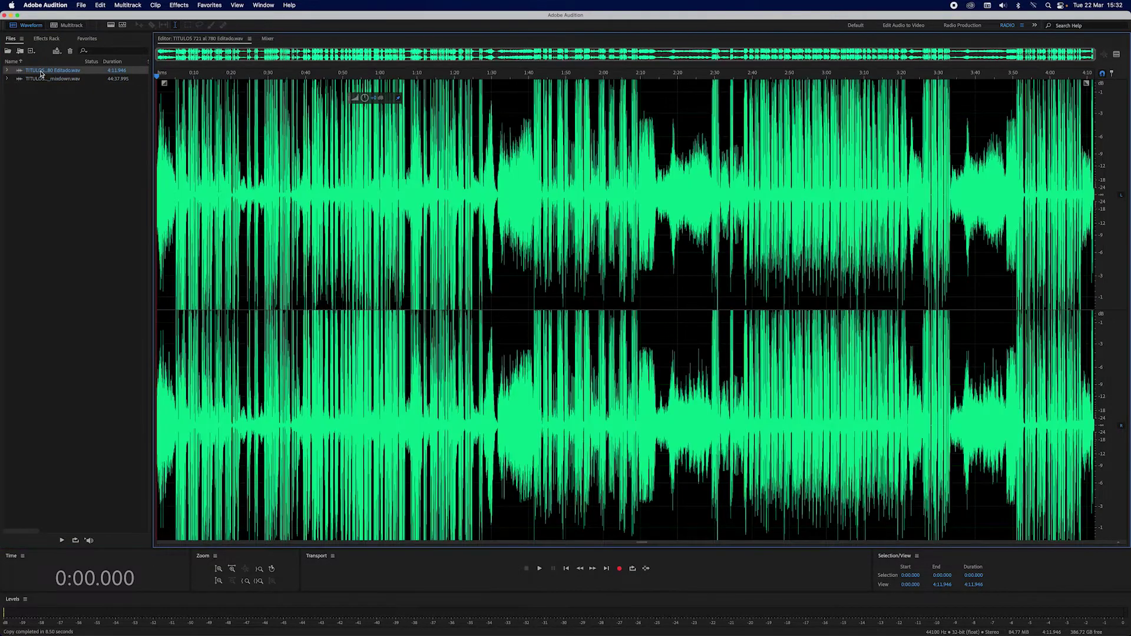
click(1048, 103)
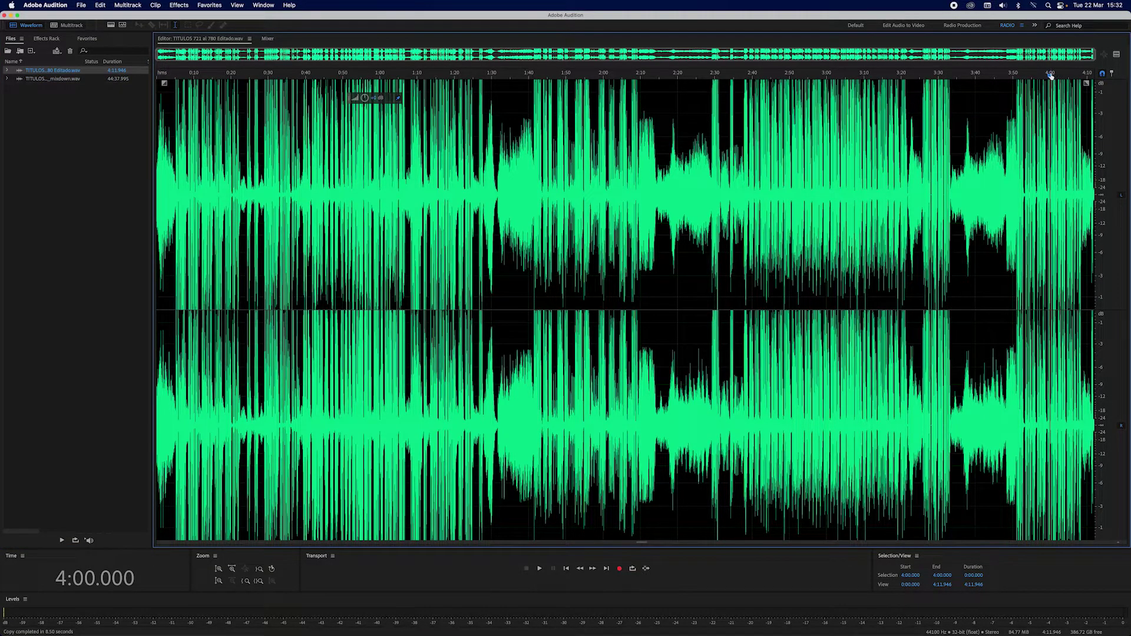
drag(1051, 74, 1111, 83)
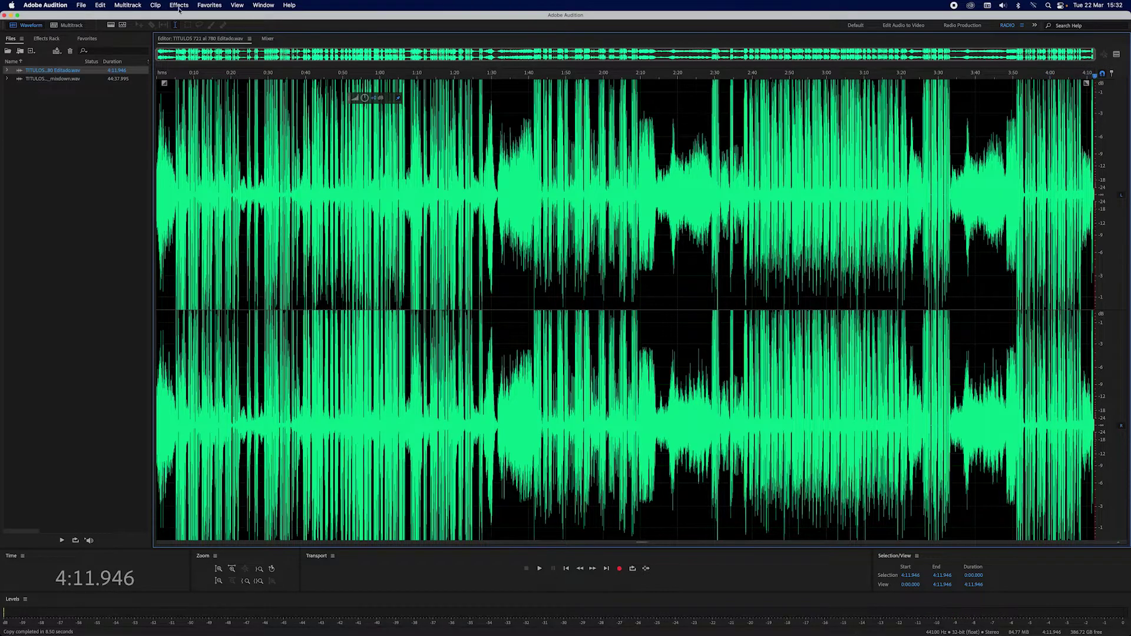
click(101, 6)
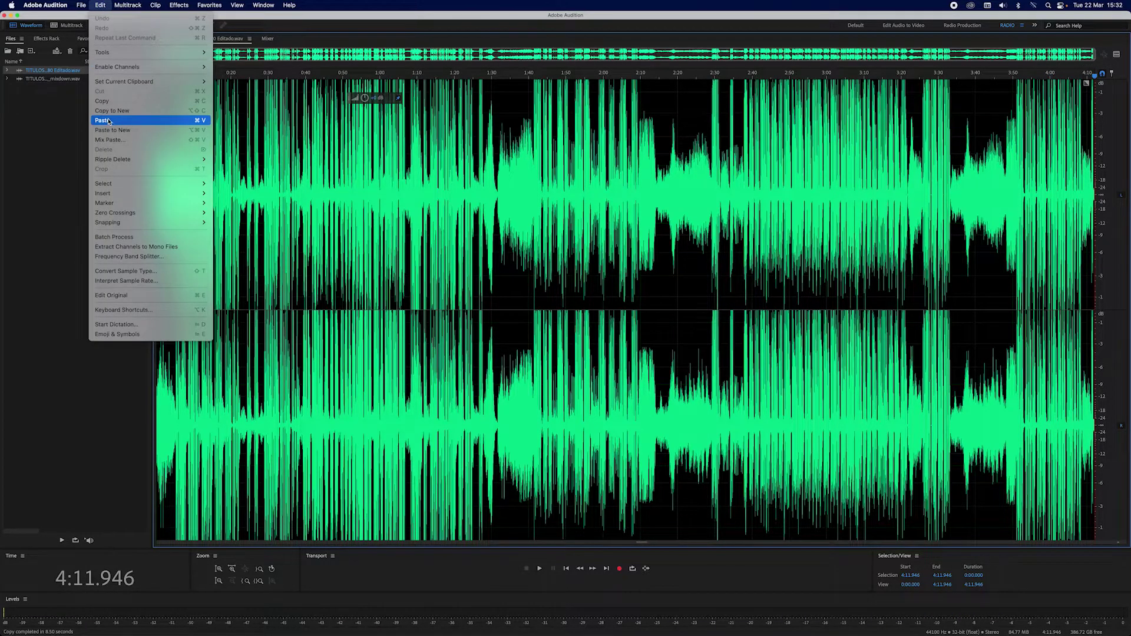
click(195, 147)
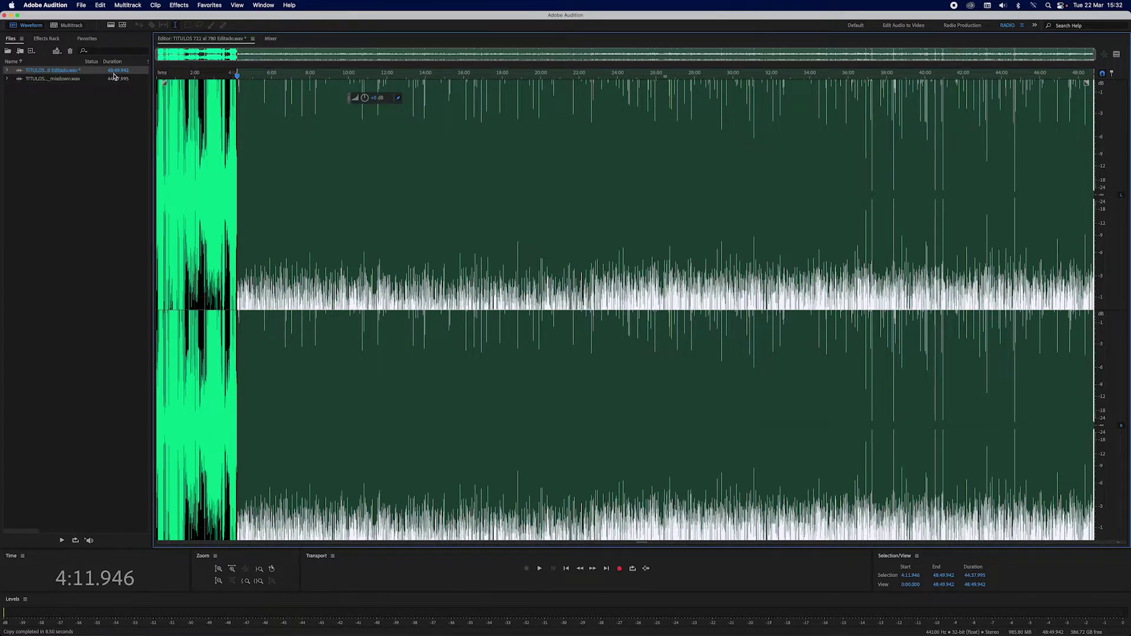
Step: Clear the selection, zoom in on the join between the intro and the pasted mixdown, and play it from about 4:06
click(300, 149)
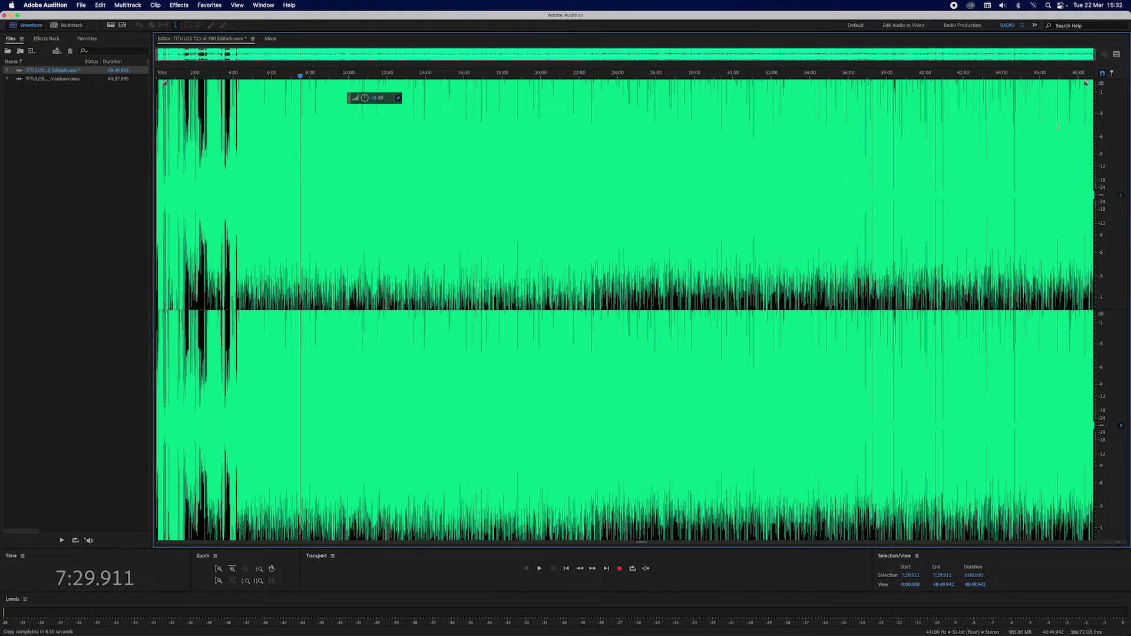
click(236, 77)
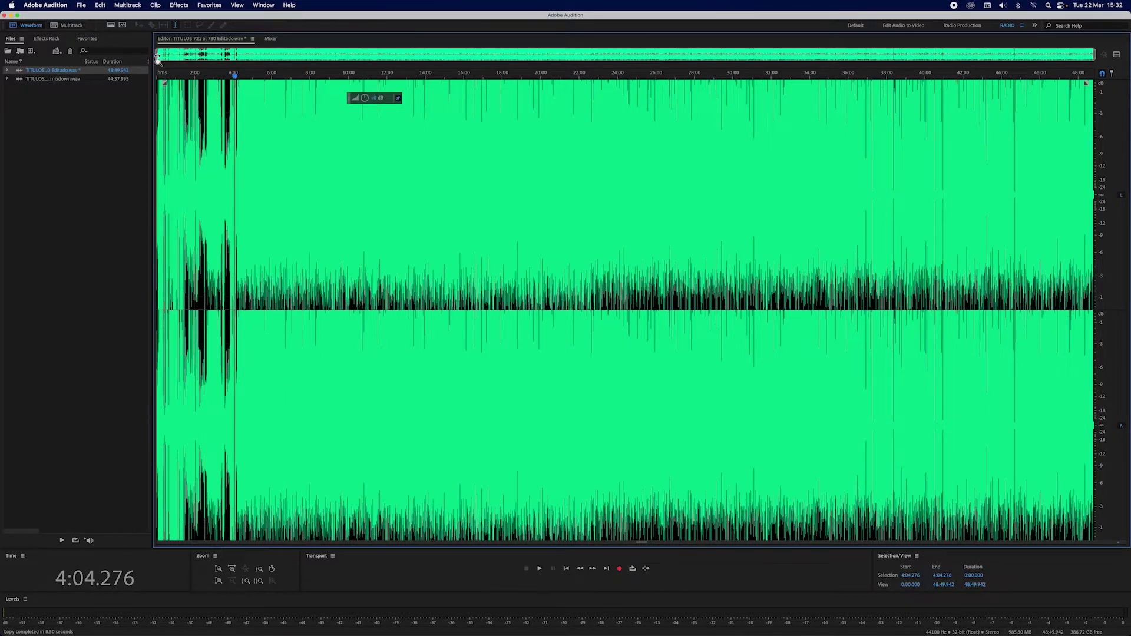
drag(158, 59, 216, 61)
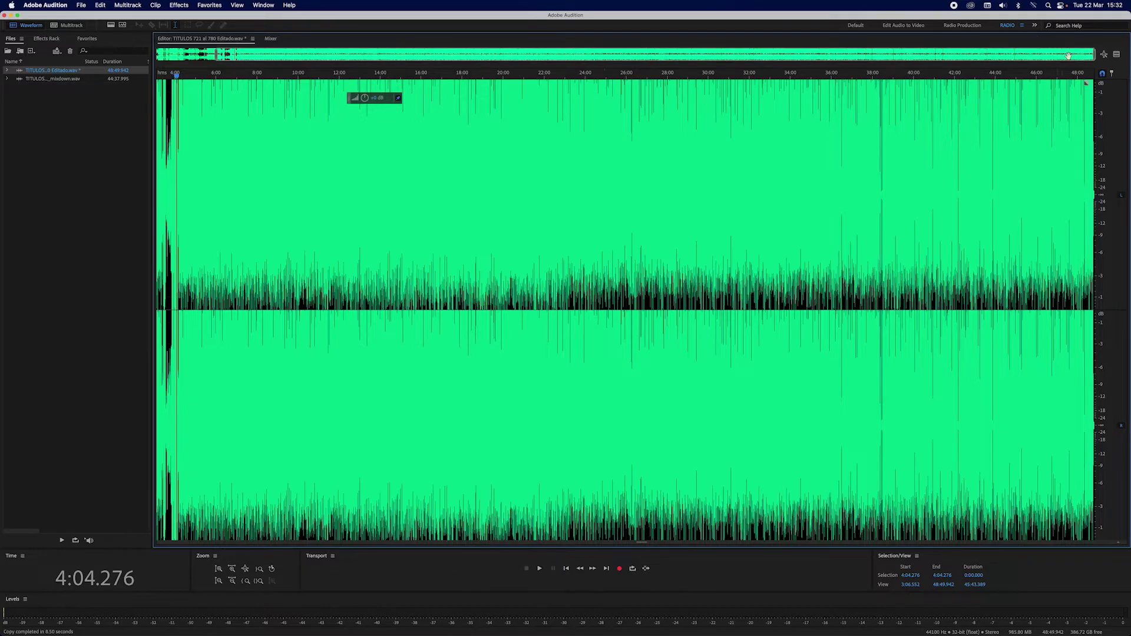
click(1094, 56)
drag(1094, 57, 227, 55)
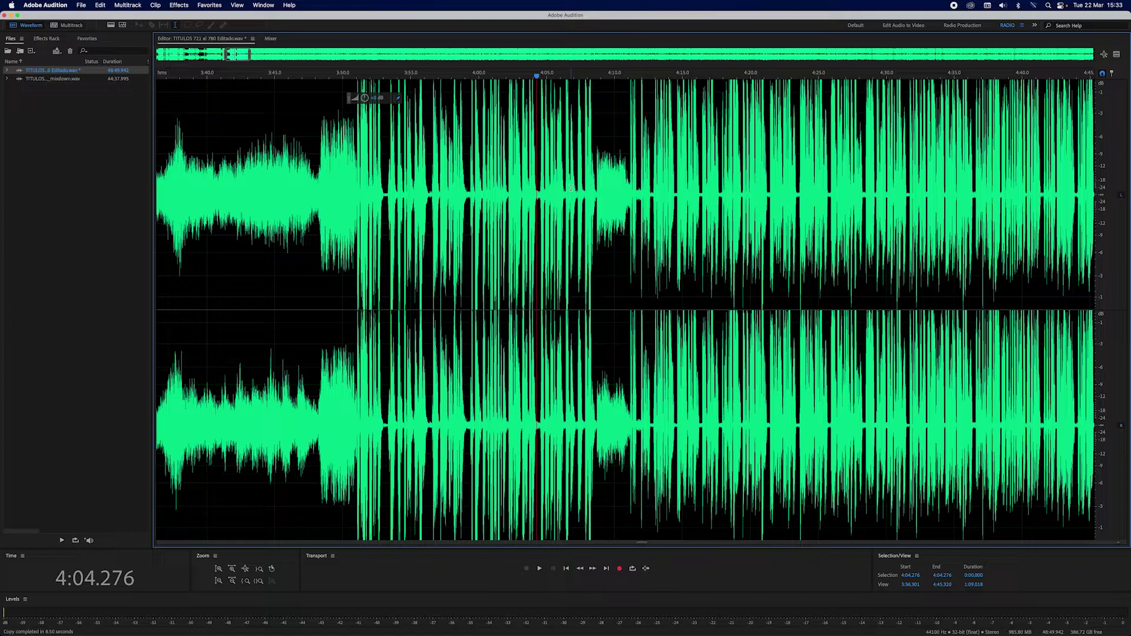
click(578, 78)
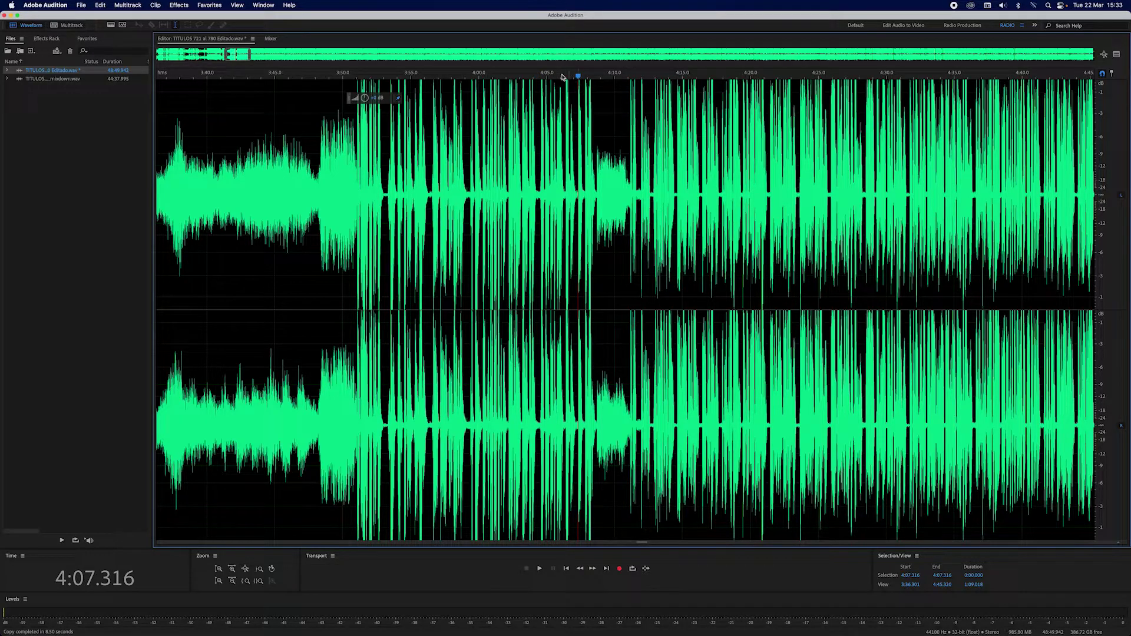
click(563, 77)
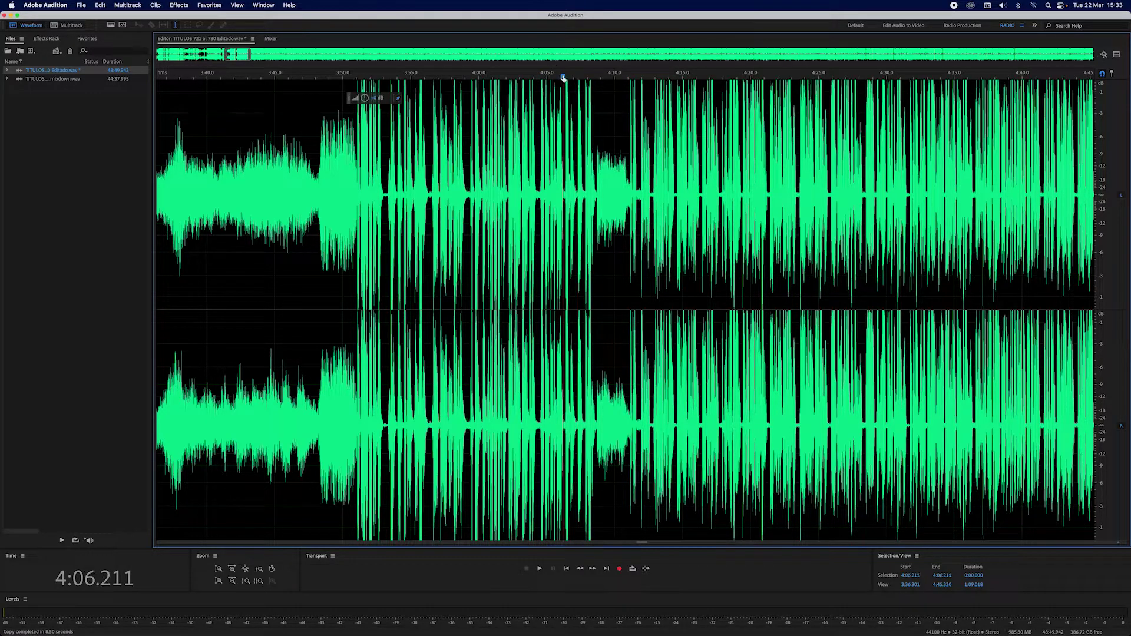
click(539, 569)
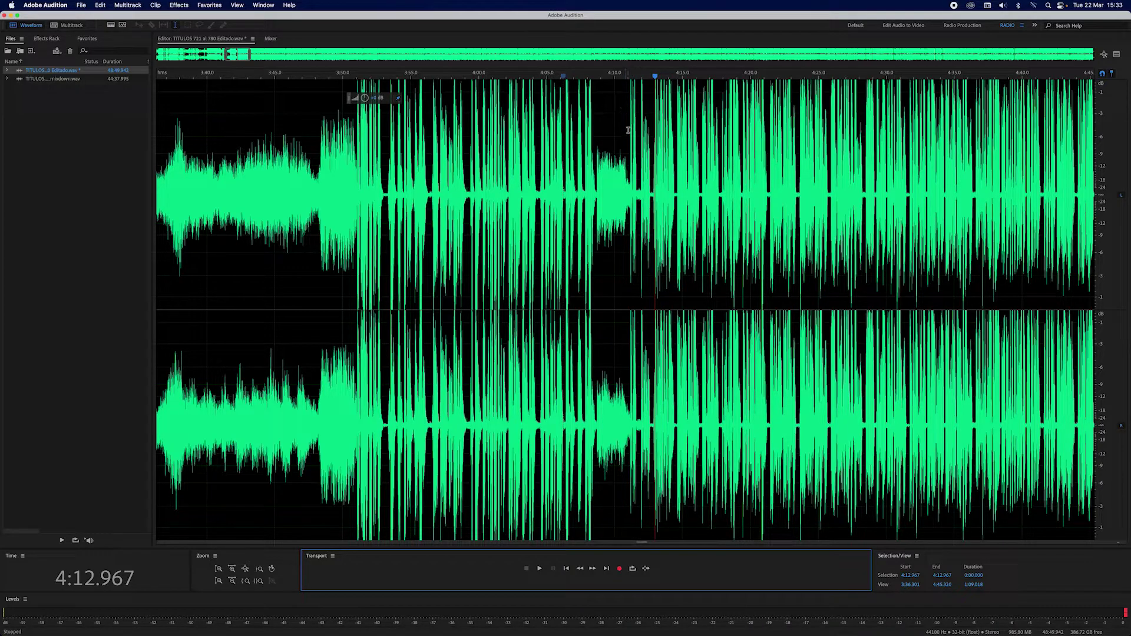
Step: Select the short segment from 4:11.900 to 4:12.778 just after the join and cut it out
drag(629, 126, 634, 126)
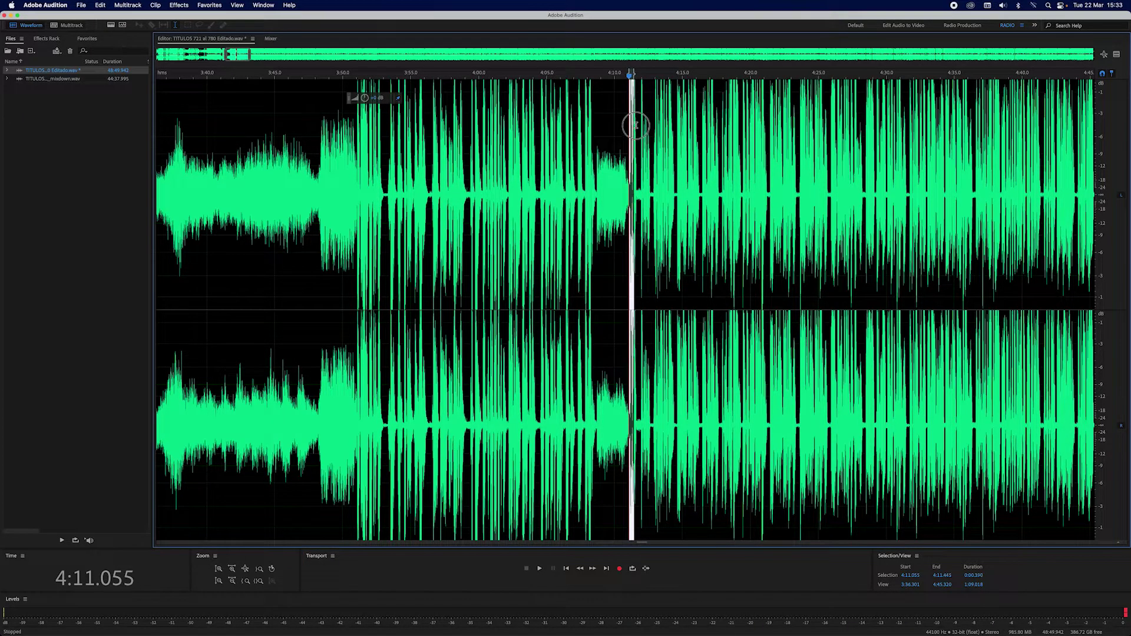
click(664, 134)
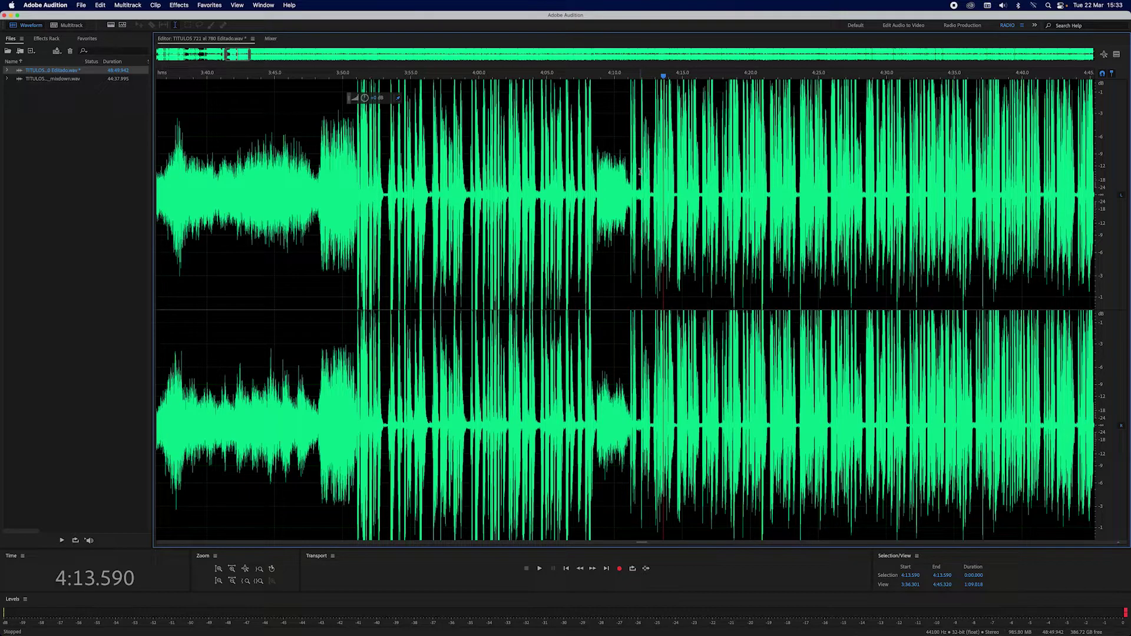
drag(640, 170, 651, 168)
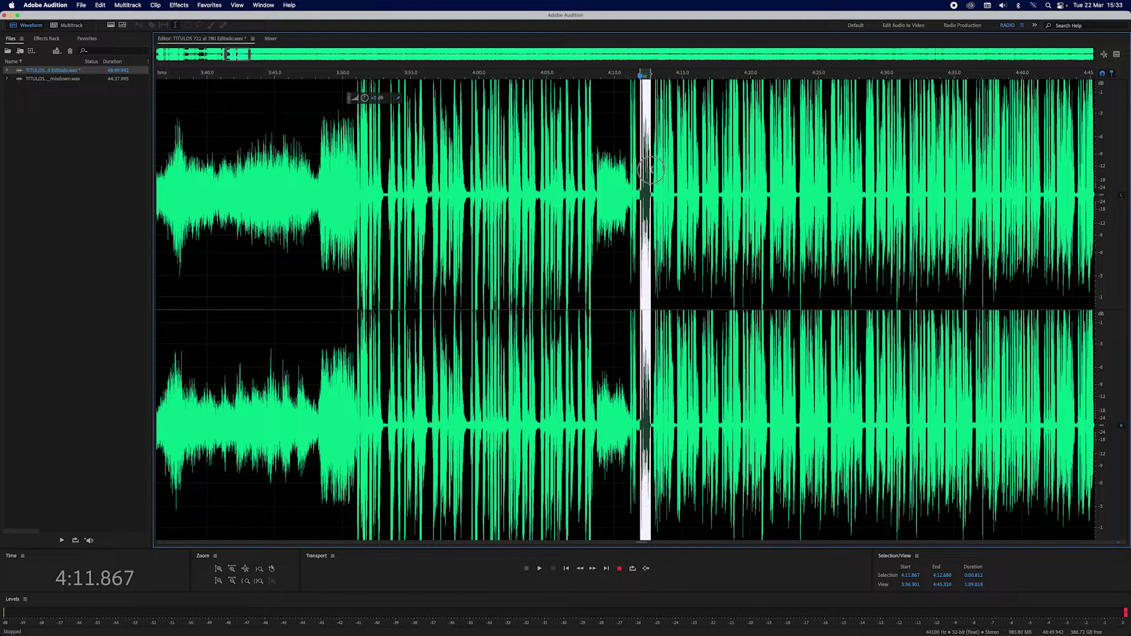
click(677, 171)
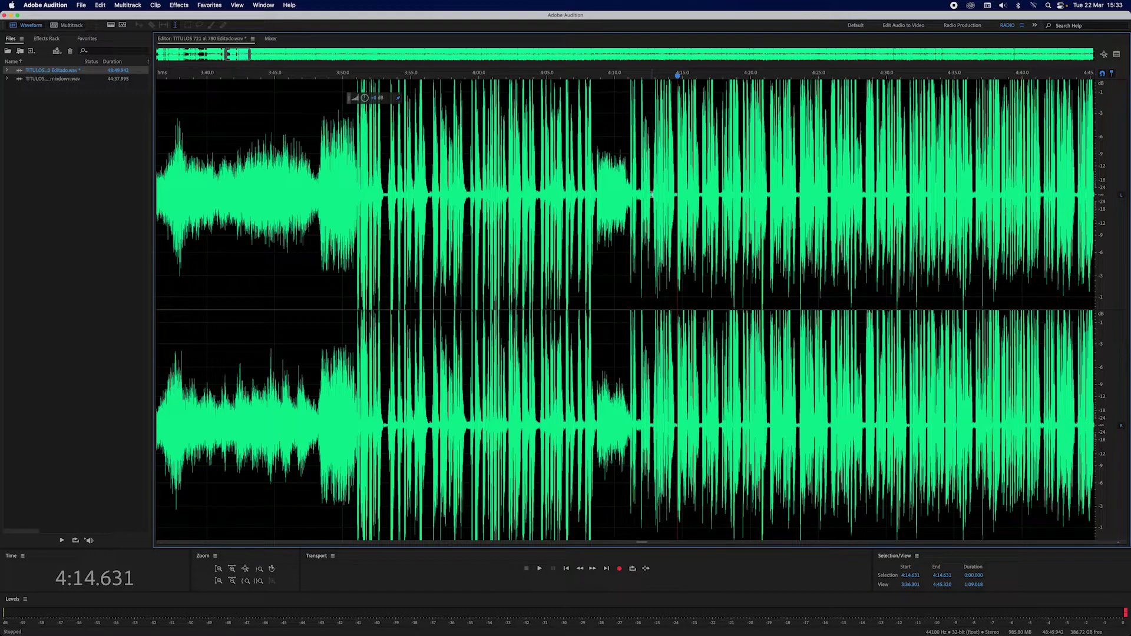
click(652, 194)
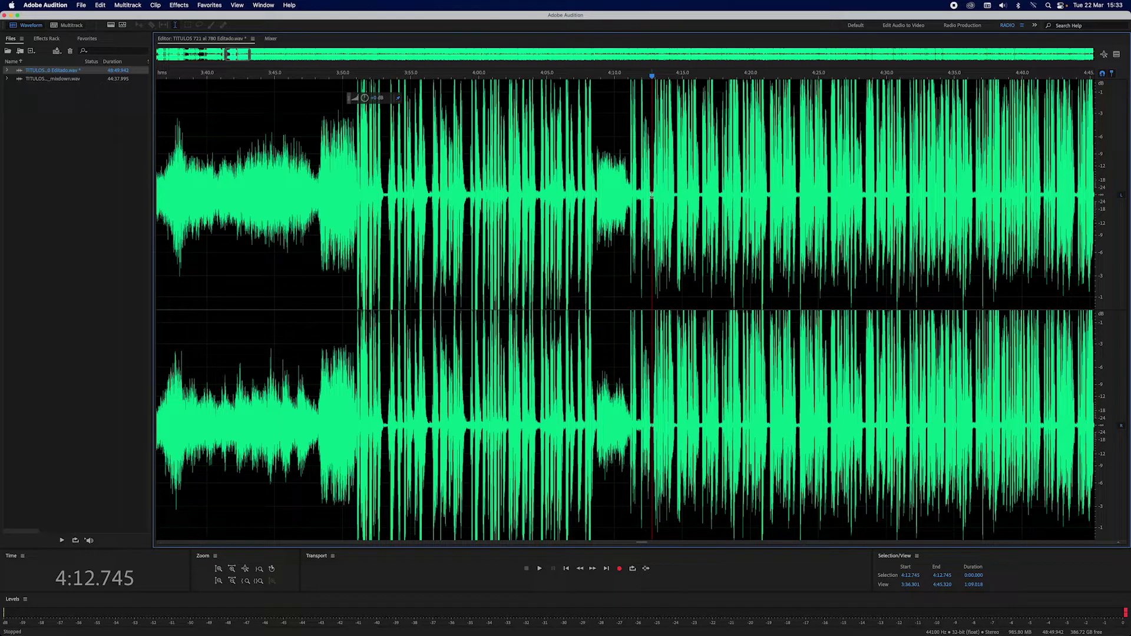
drag(651, 195, 642, 195)
click(658, 192)
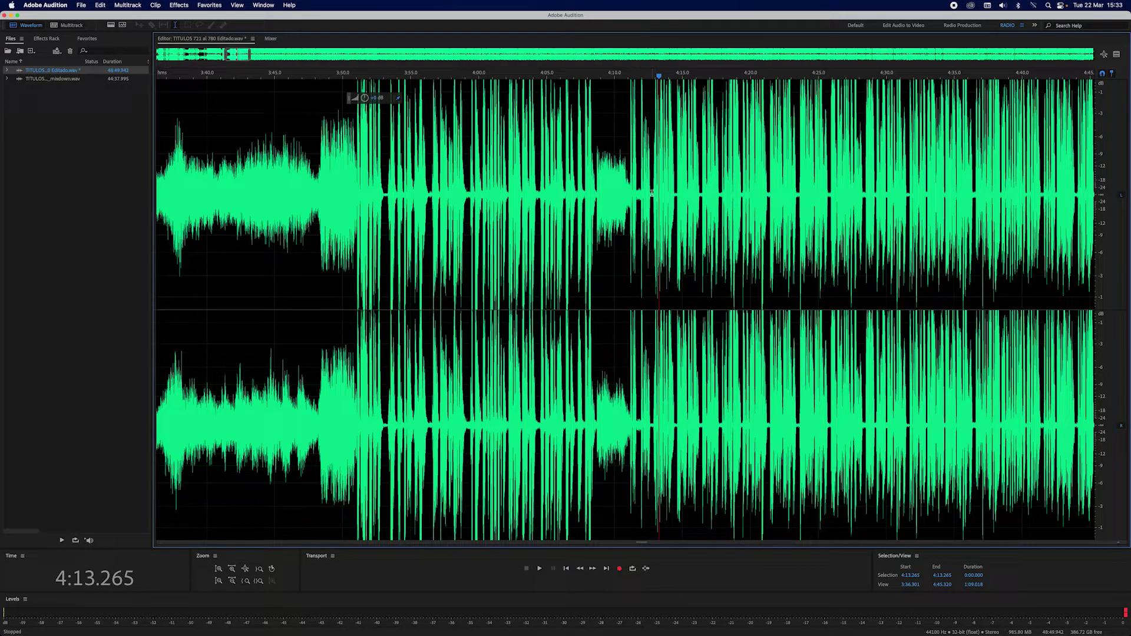
click(651, 193)
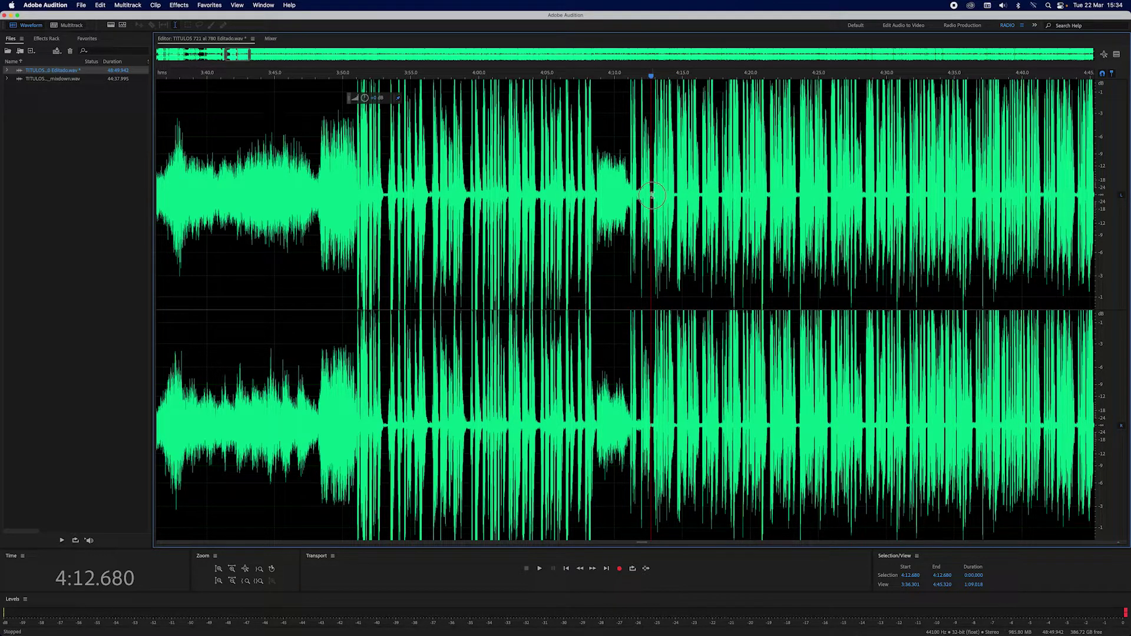
drag(653, 195, 640, 198)
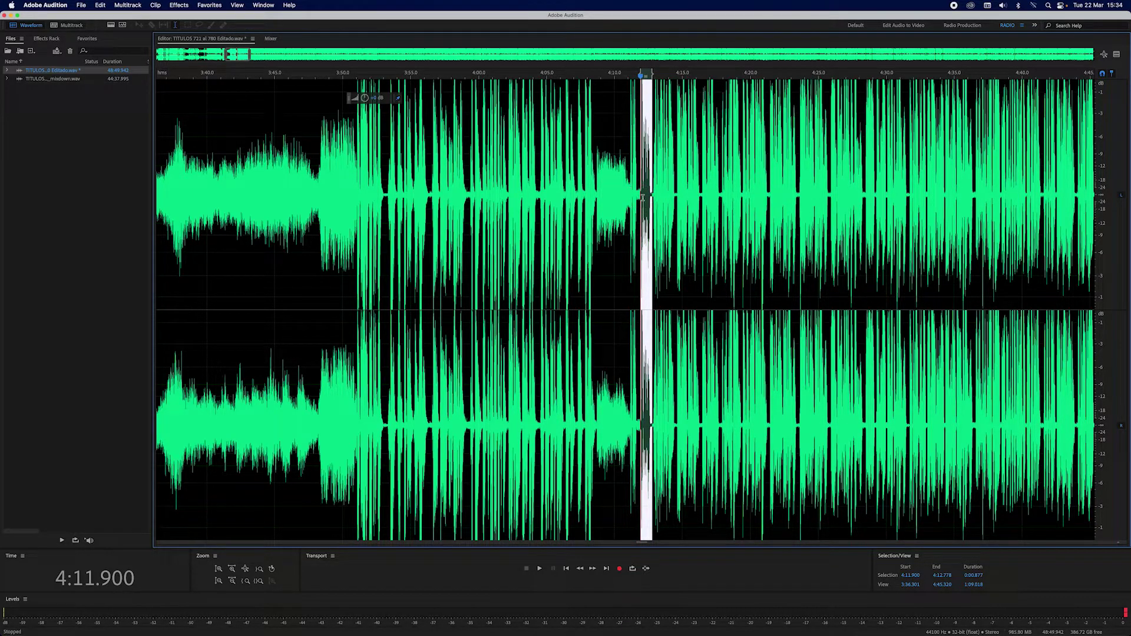
click(101, 5)
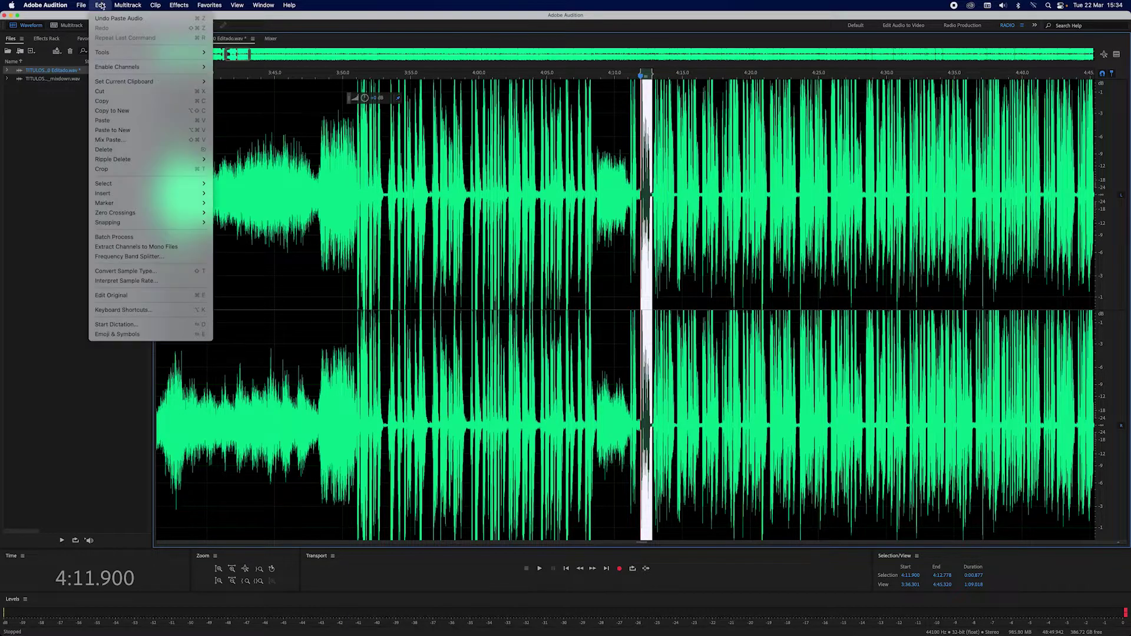
click(103, 92)
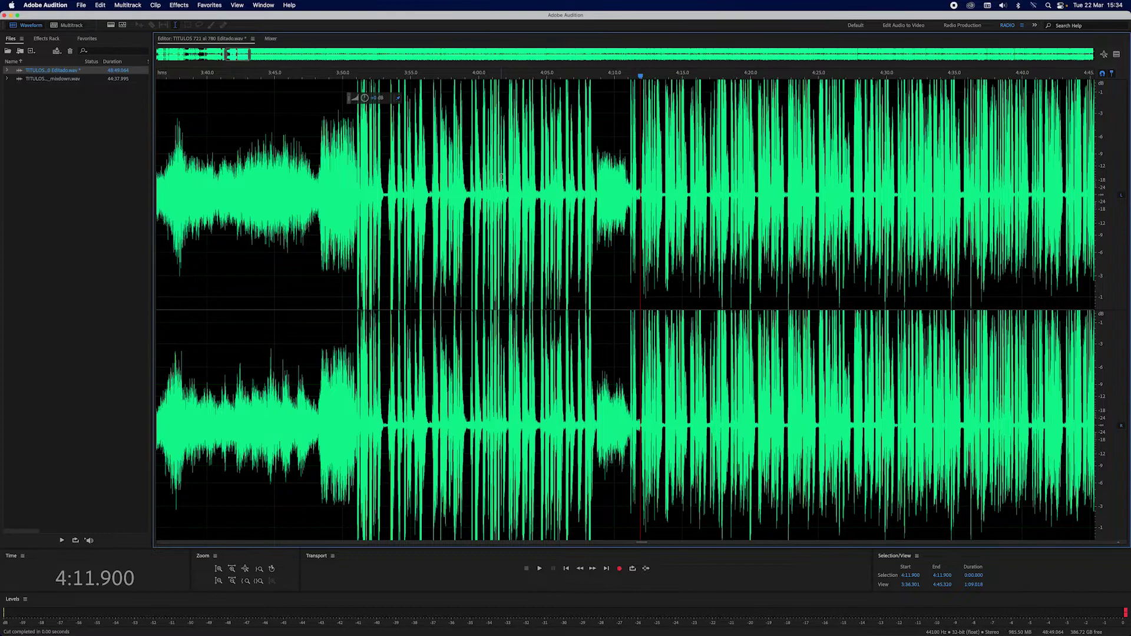
Step: Play the join from about 4:10.8 to check the cut
click(627, 81)
click(540, 570)
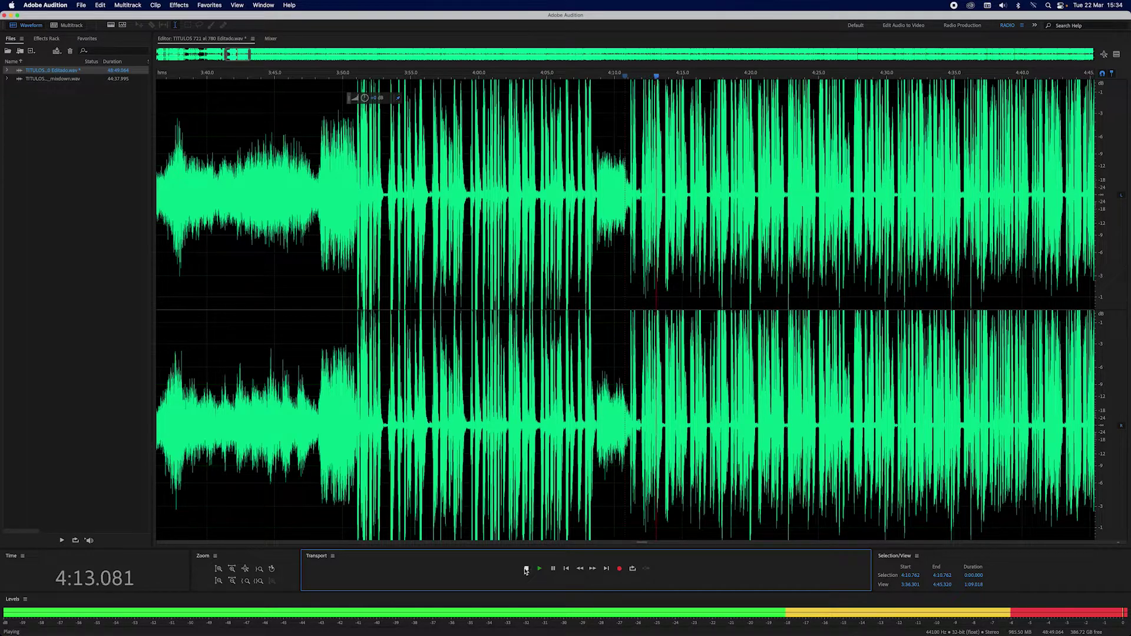
key(space)
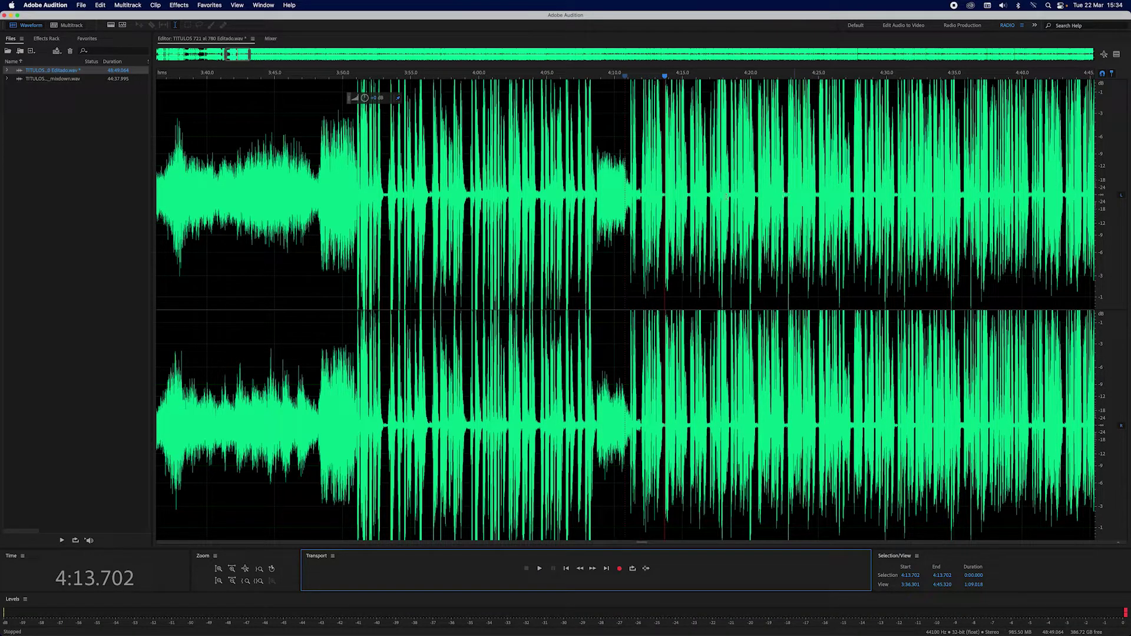
Step: Examine the waveform beyond the join for the next short segment between titles, near 4:49
scroll(727, 196, right, 10)
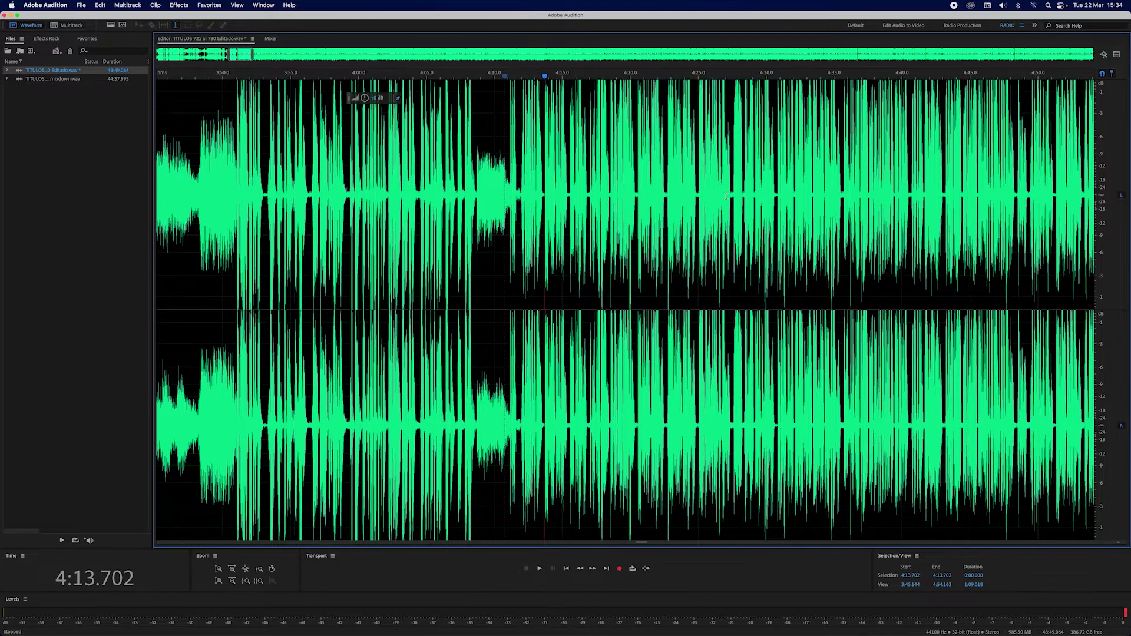
scroll(727, 197, right, 10)
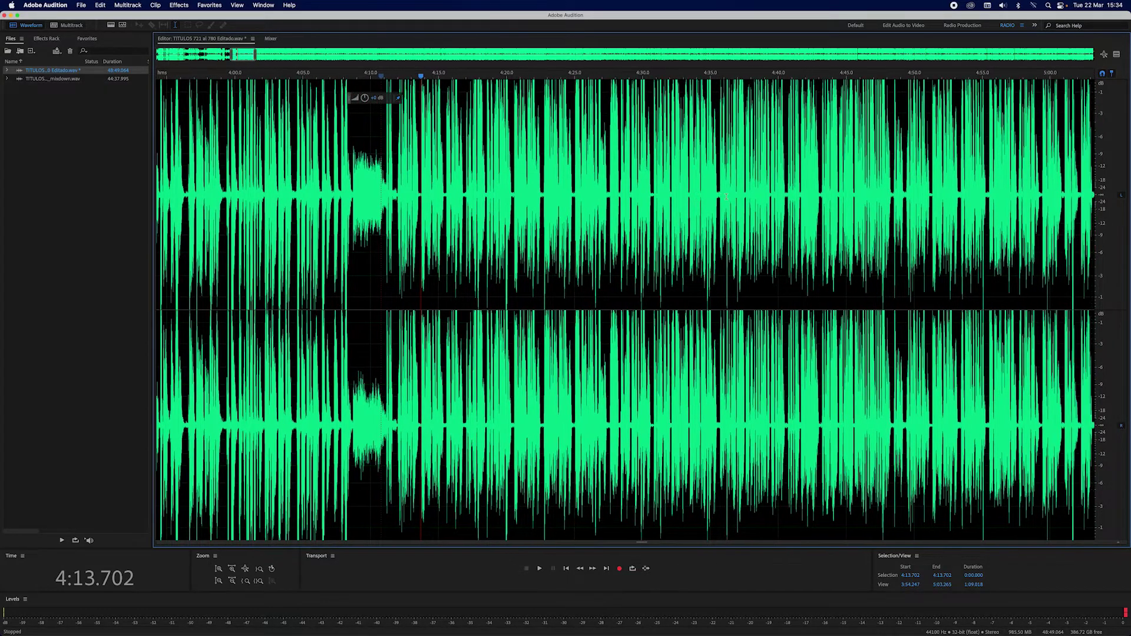
scroll(726, 197, right, 6)
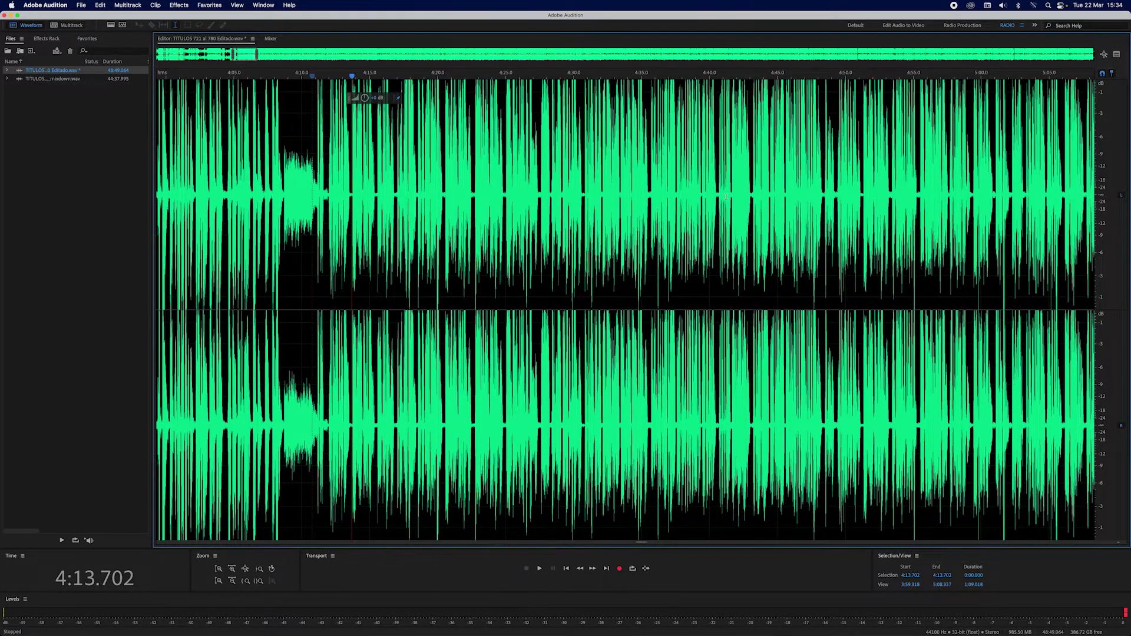
scroll(727, 196, right, 8)
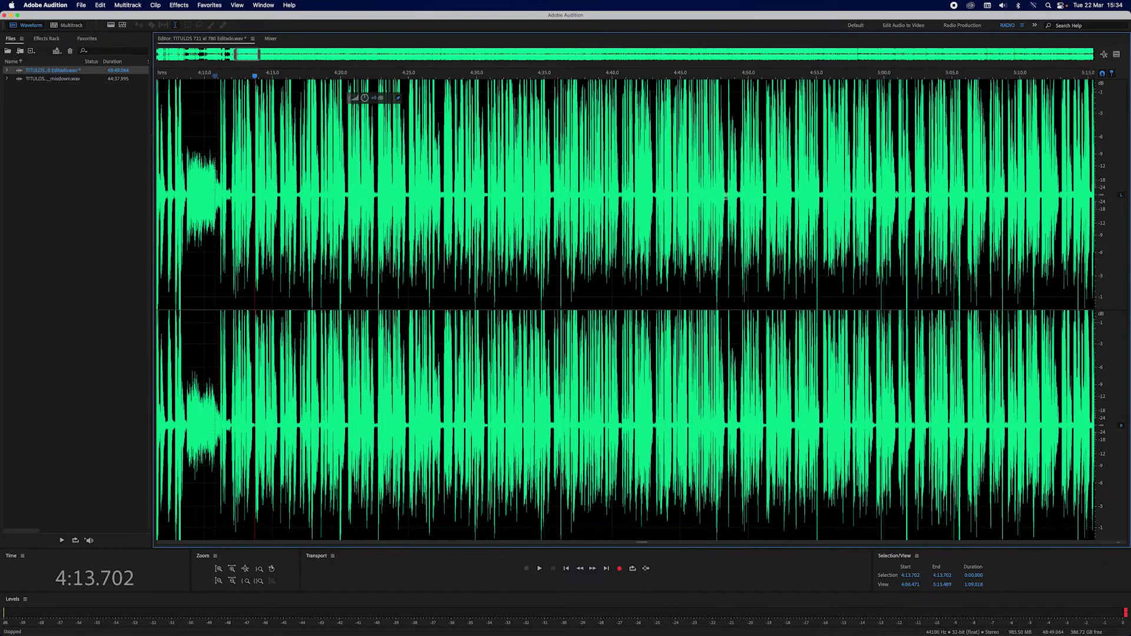
scroll(727, 196, right, 7)
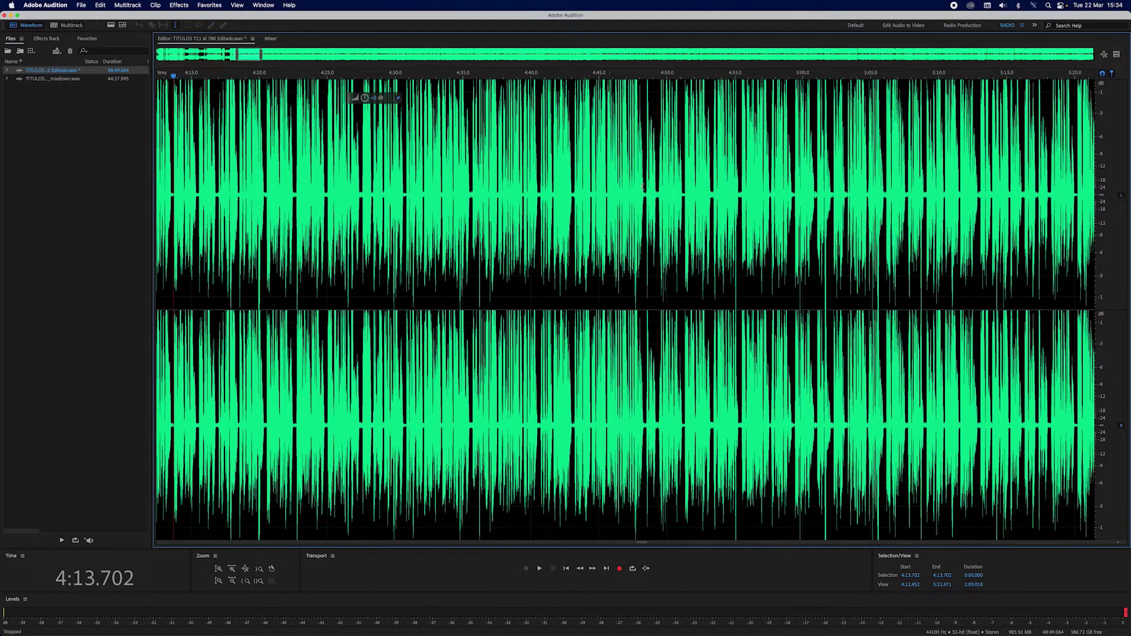
drag(656, 190, 646, 191)
click(665, 183)
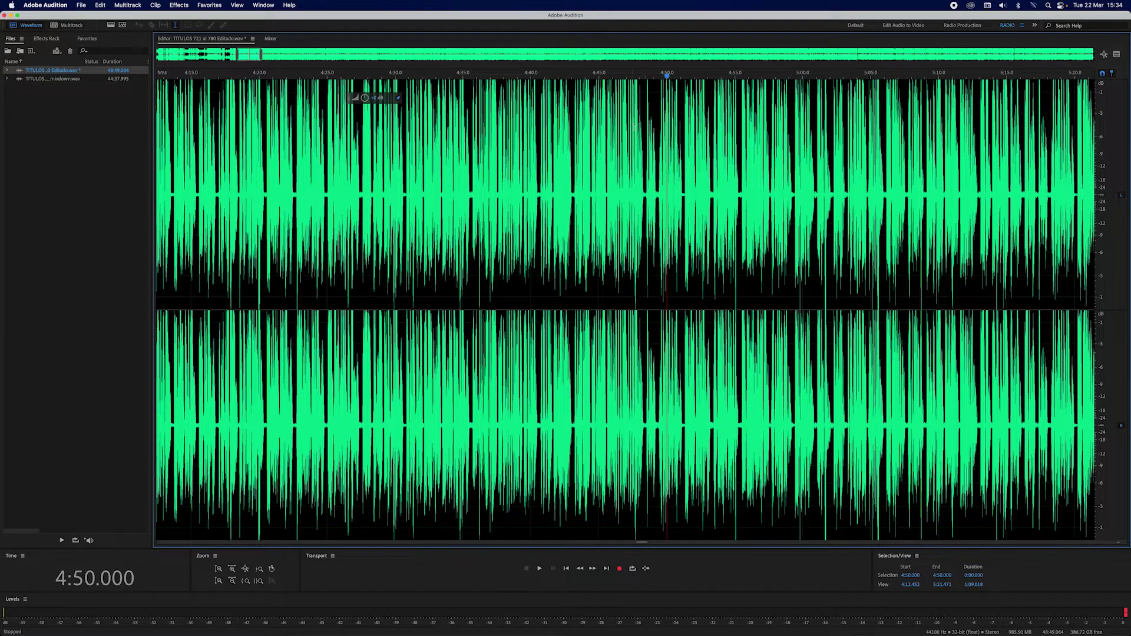
Step: Play the passage from about 4:48 and check the extent of the segment from 4:48.376 to 4:49.286
click(640, 77)
click(538, 569)
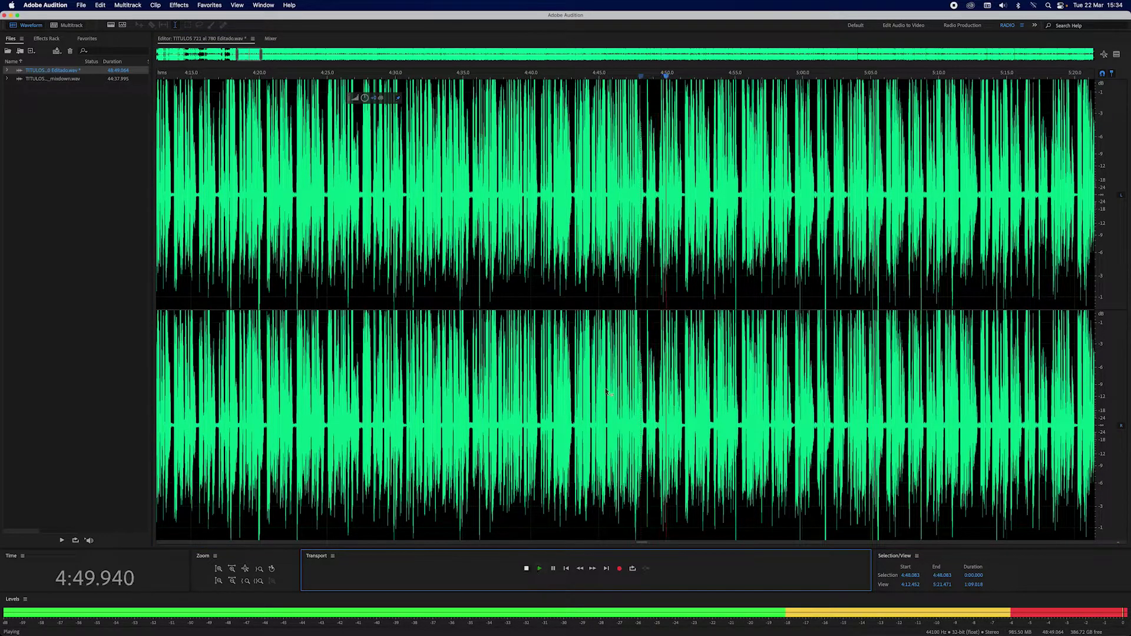
key(space)
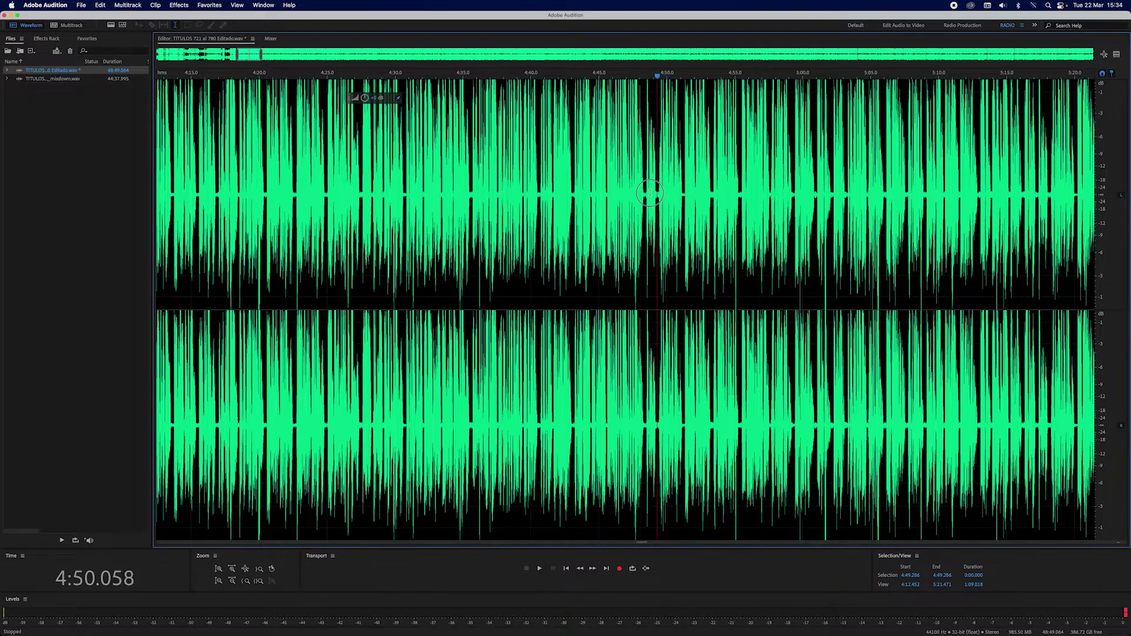
drag(657, 191, 646, 193)
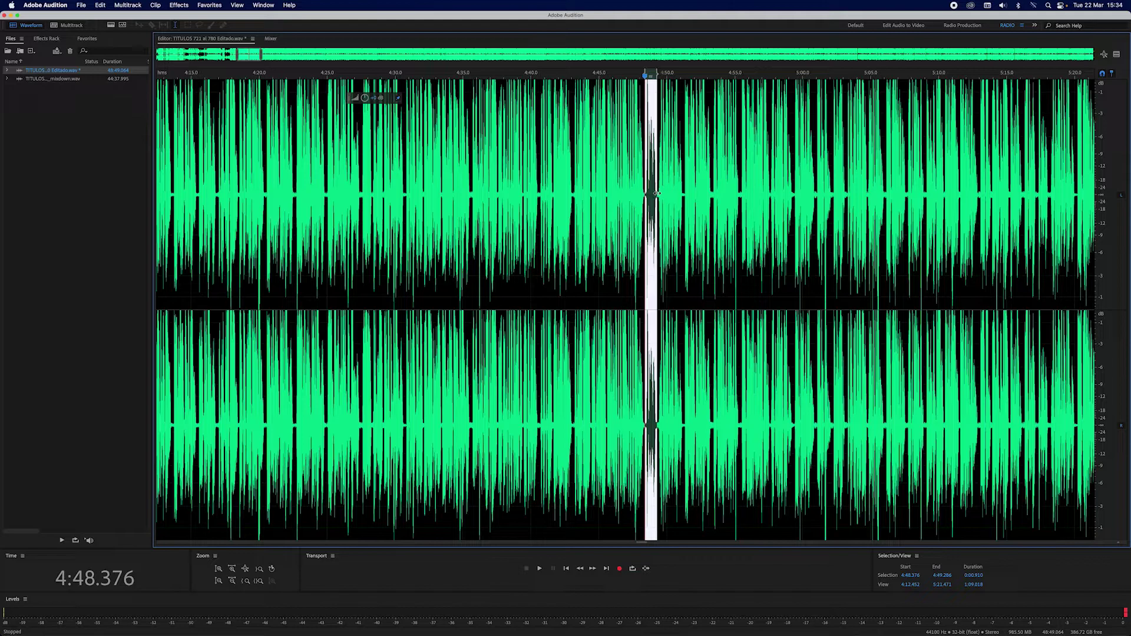
click(665, 187)
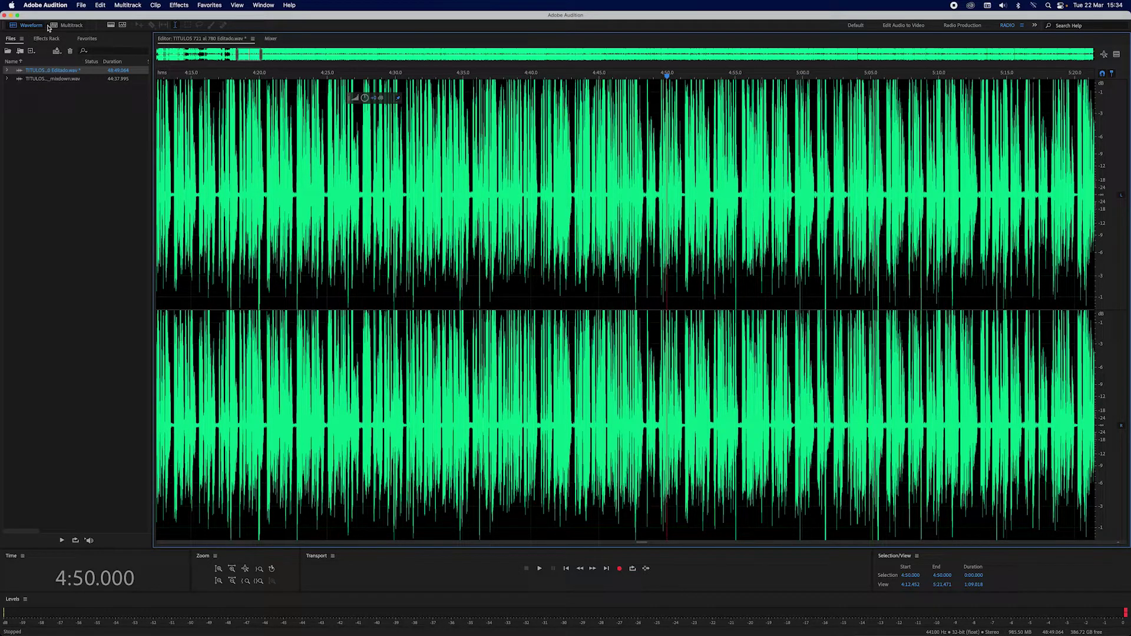
Step: Open PAUSA1PrimerTITULO.wav from the folder PAUSAS despues TITULO inside 02 AUDIOS TITULOS 2022 copy
click(80, 5)
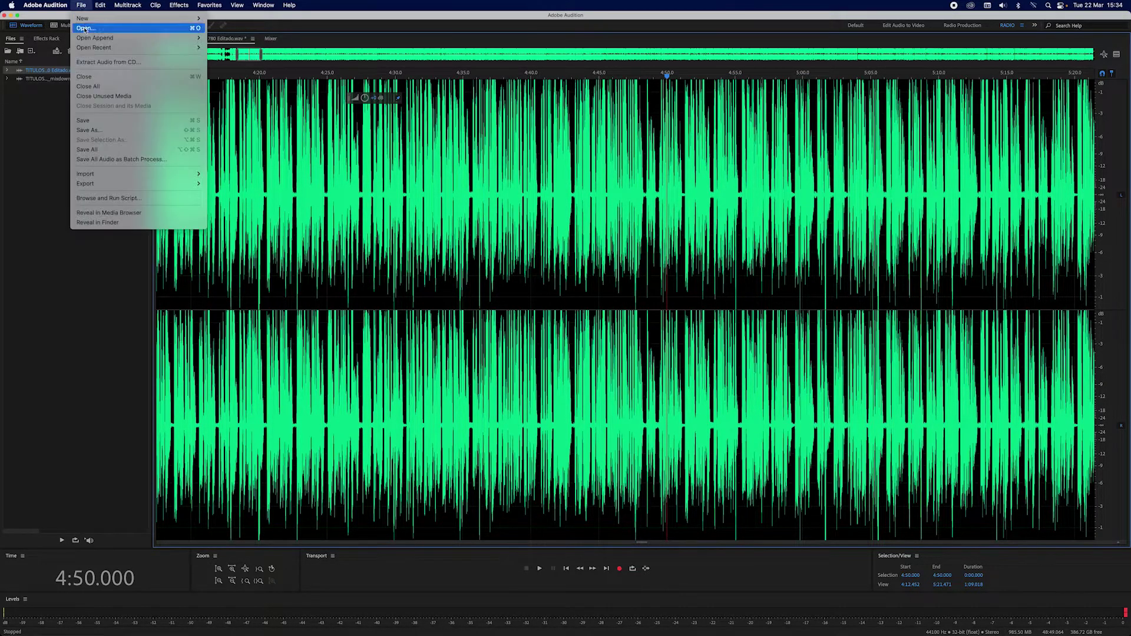
click(85, 28)
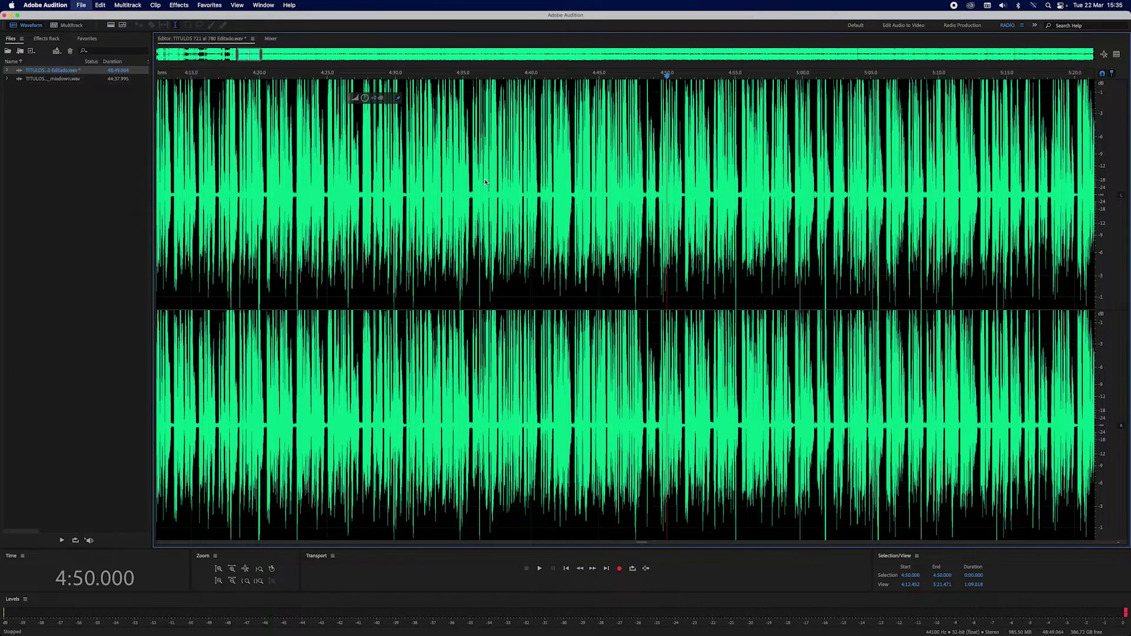
click(583, 93)
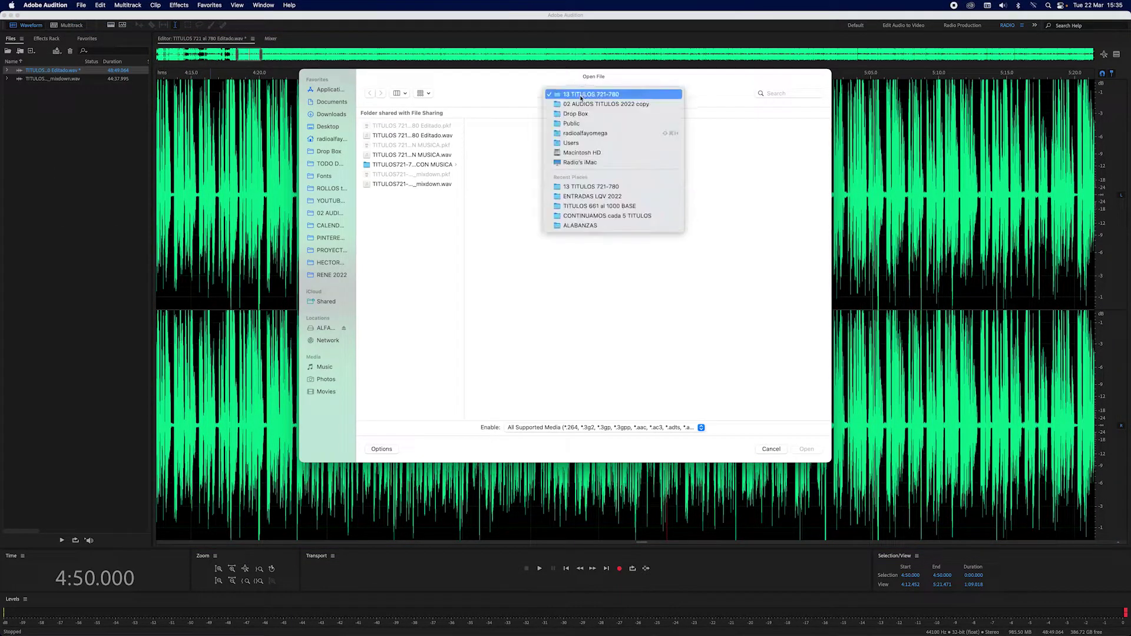
click(589, 103)
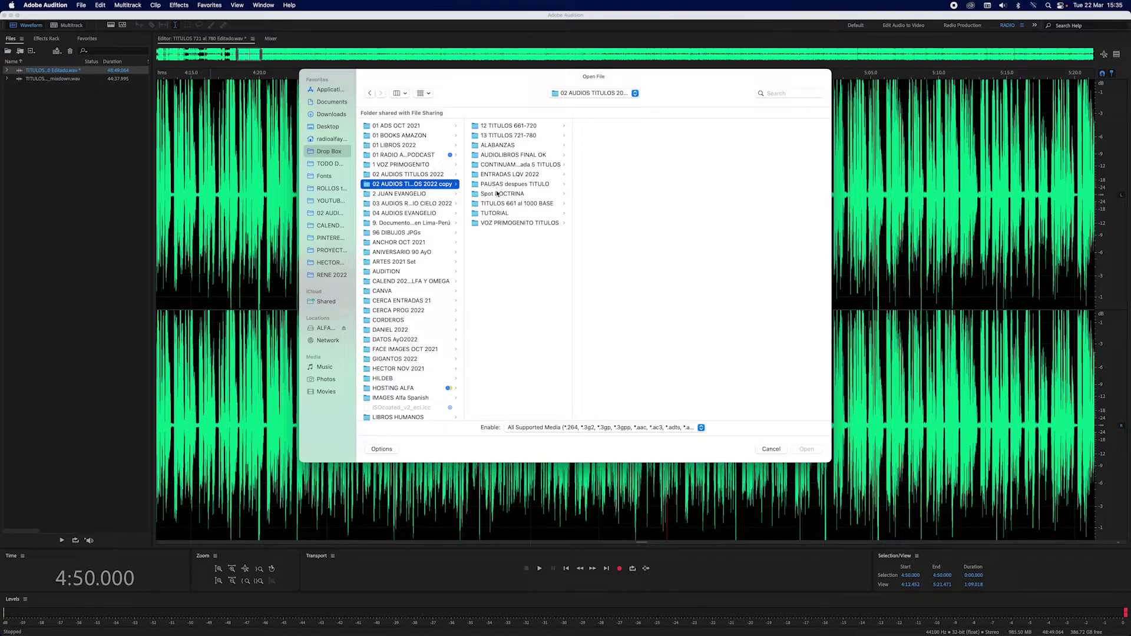
click(529, 184)
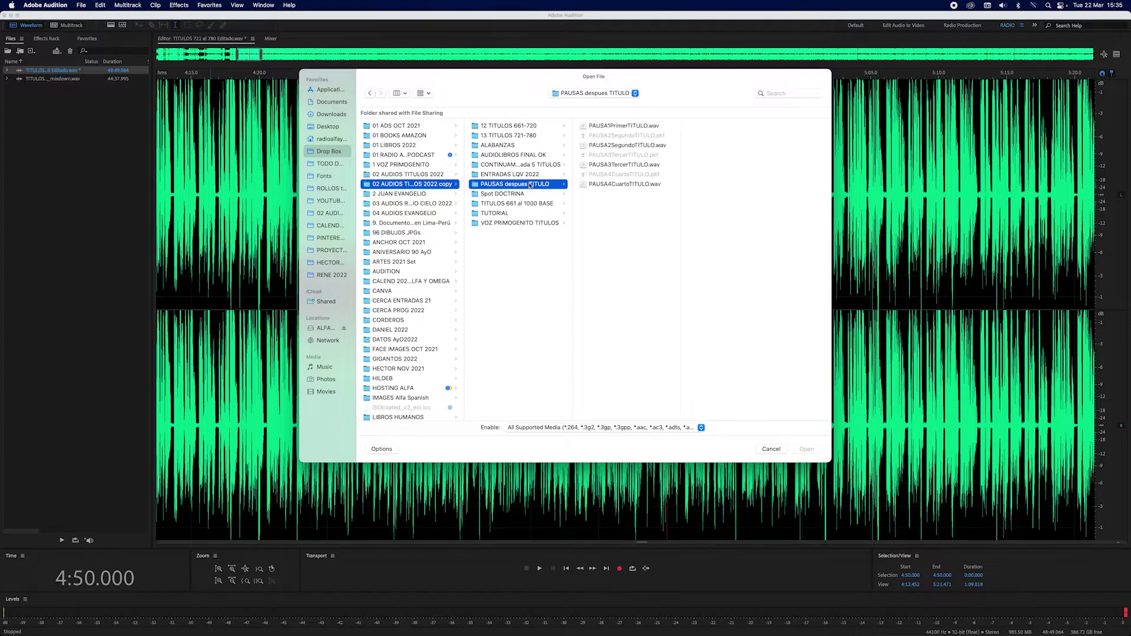
double_click(605, 127)
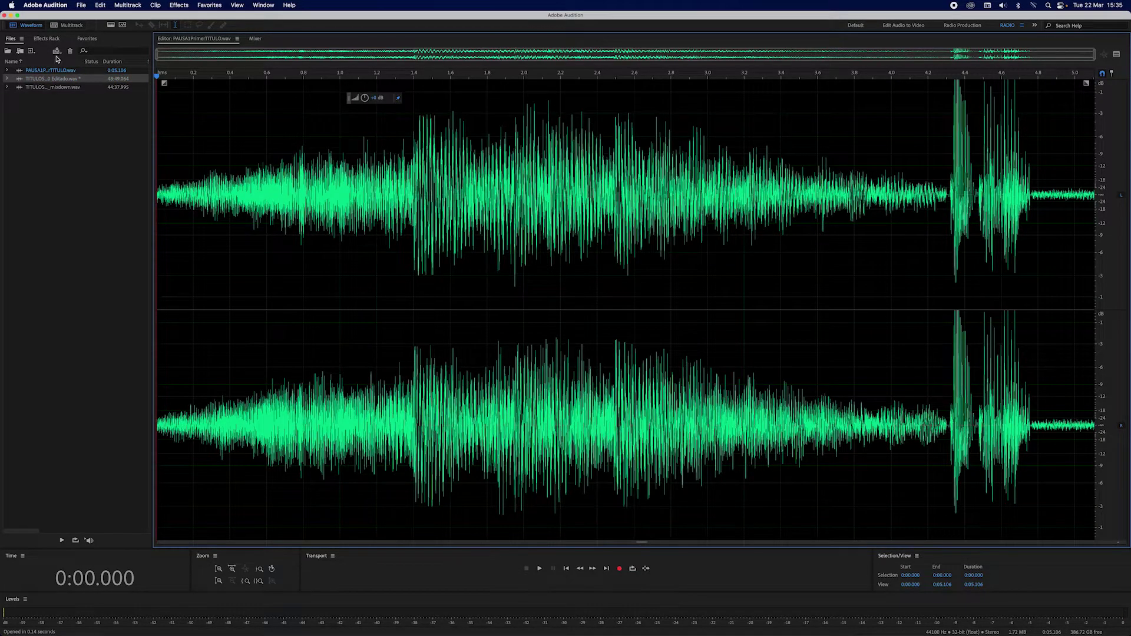
Step: Copy the entire audio of PAUSA1PrimerTITULO.wav
click(100, 5)
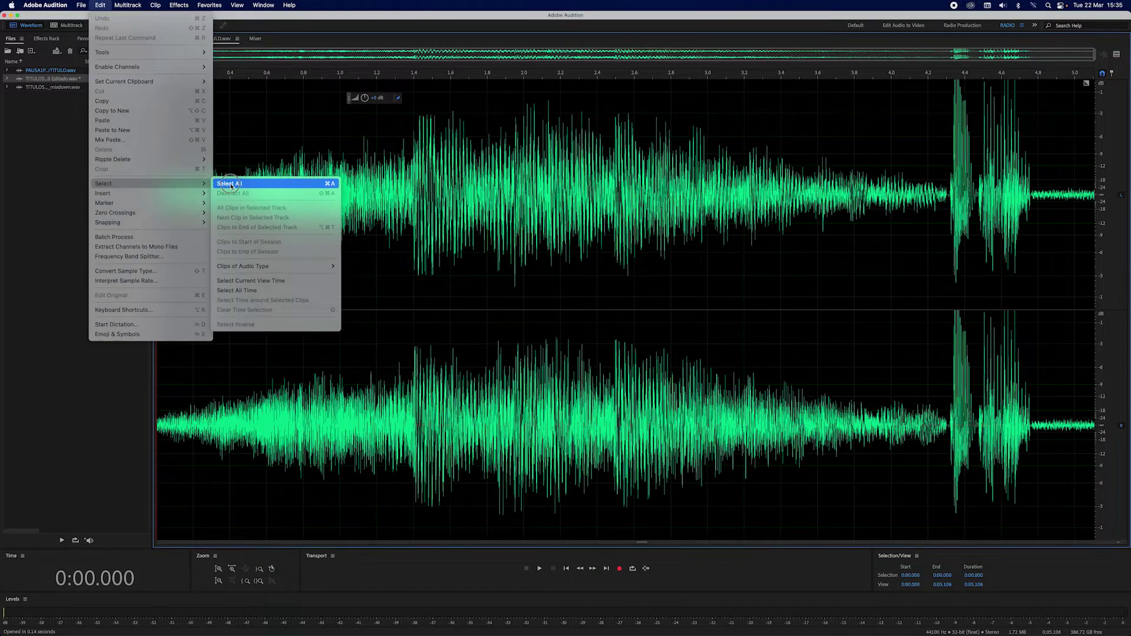
click(238, 184)
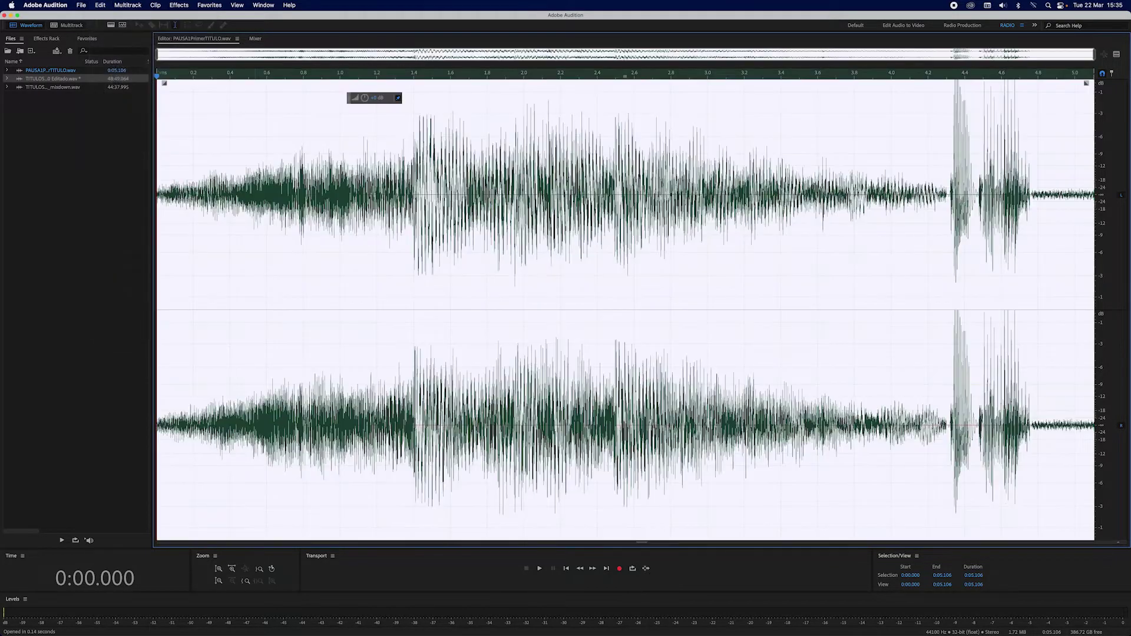
click(99, 5)
click(118, 101)
Step: In TITULOS 721 al 780 Editado.wav, replace the short segment from 4:48.343 to 4:49.351 with the copied pause audio
double_click(58, 80)
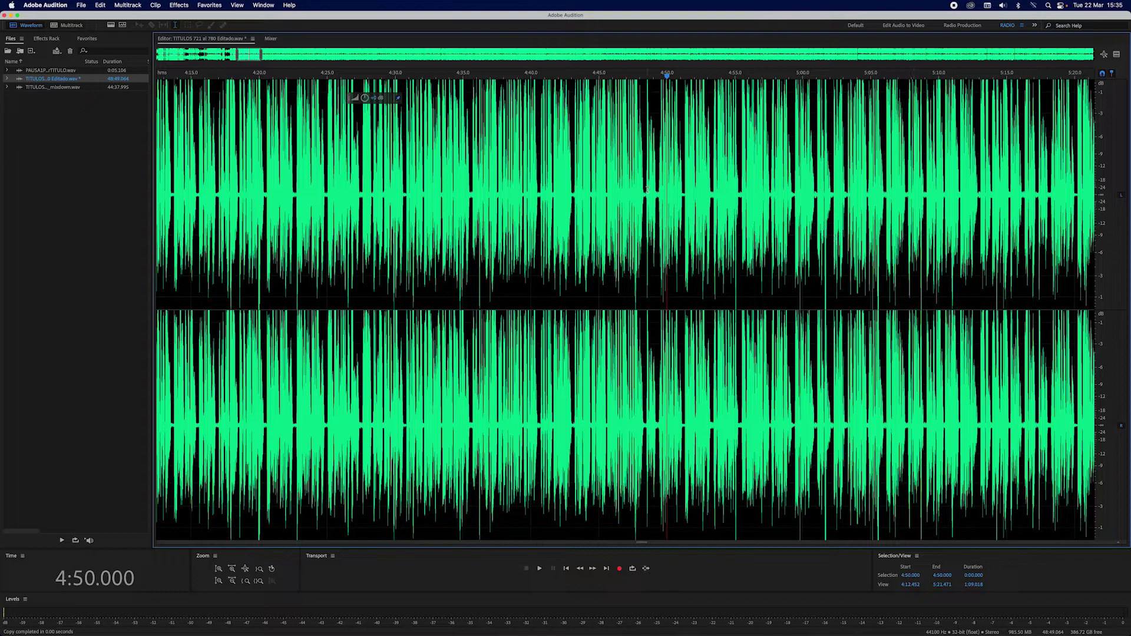
mouse_move(646, 191)
mouse_down()
mouse_move(658, 191)
mouse_move(642, 195)
mouse_up()
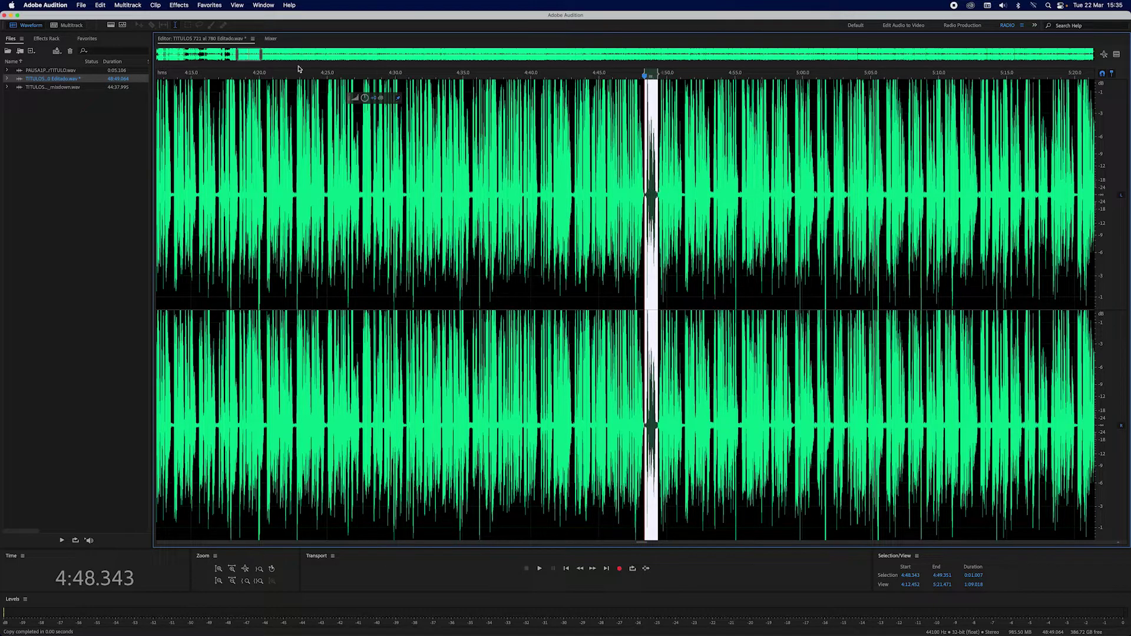
drag(242, 61, 254, 59)
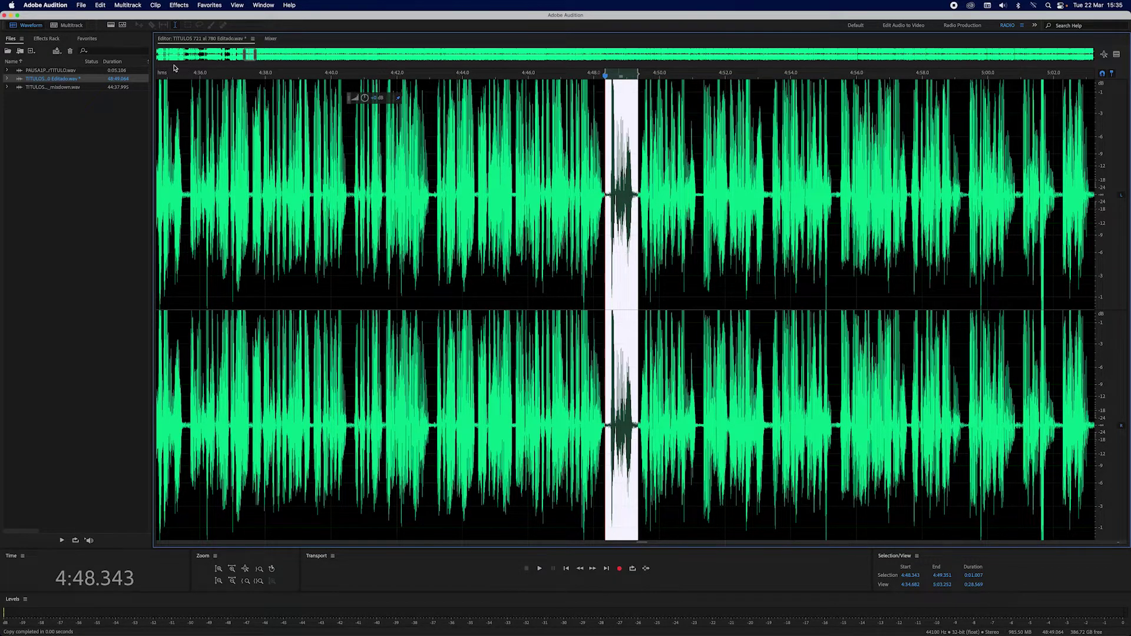
click(101, 7)
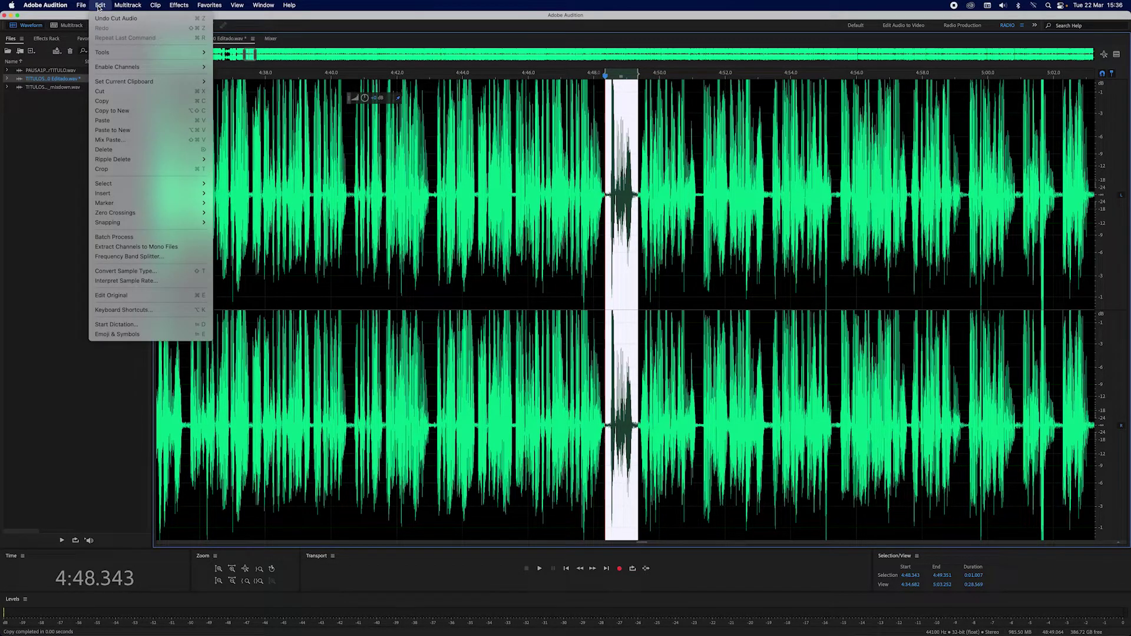
click(110, 122)
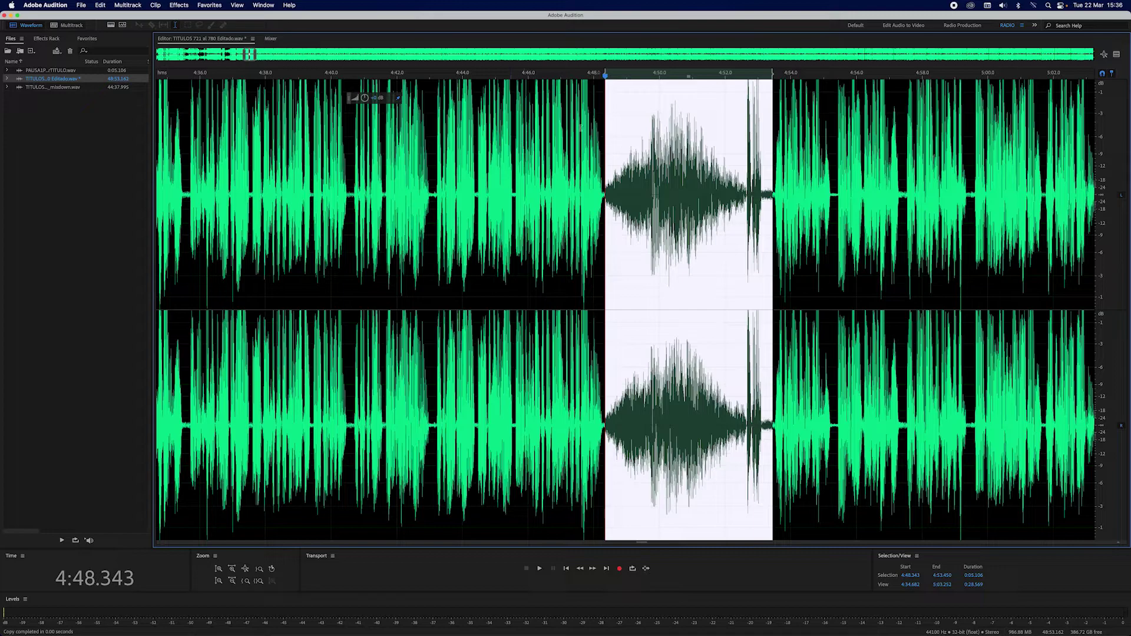
Step: Play the pasted pause from about 4:46.2, then check its closing segment and the passage from about 4:53.4
click(533, 144)
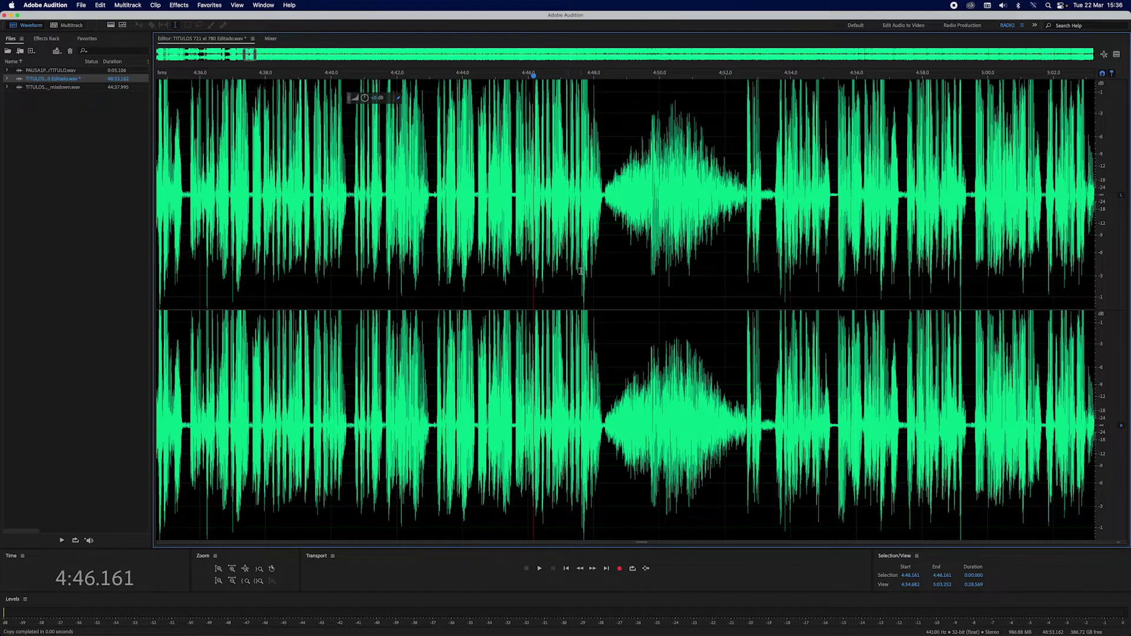
click(539, 568)
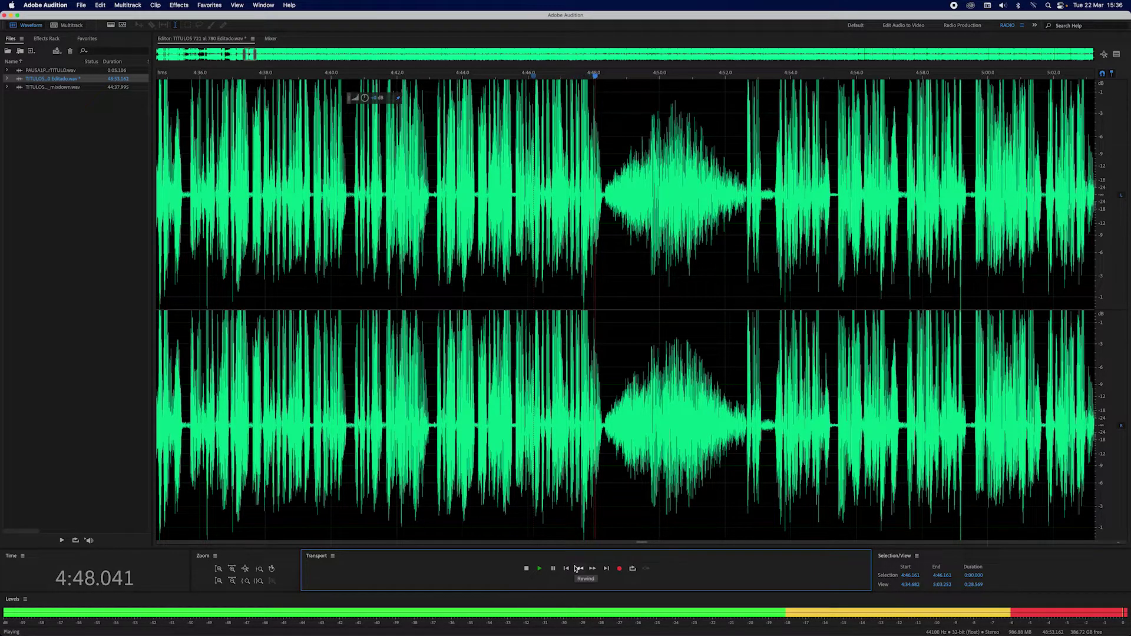
click(527, 569)
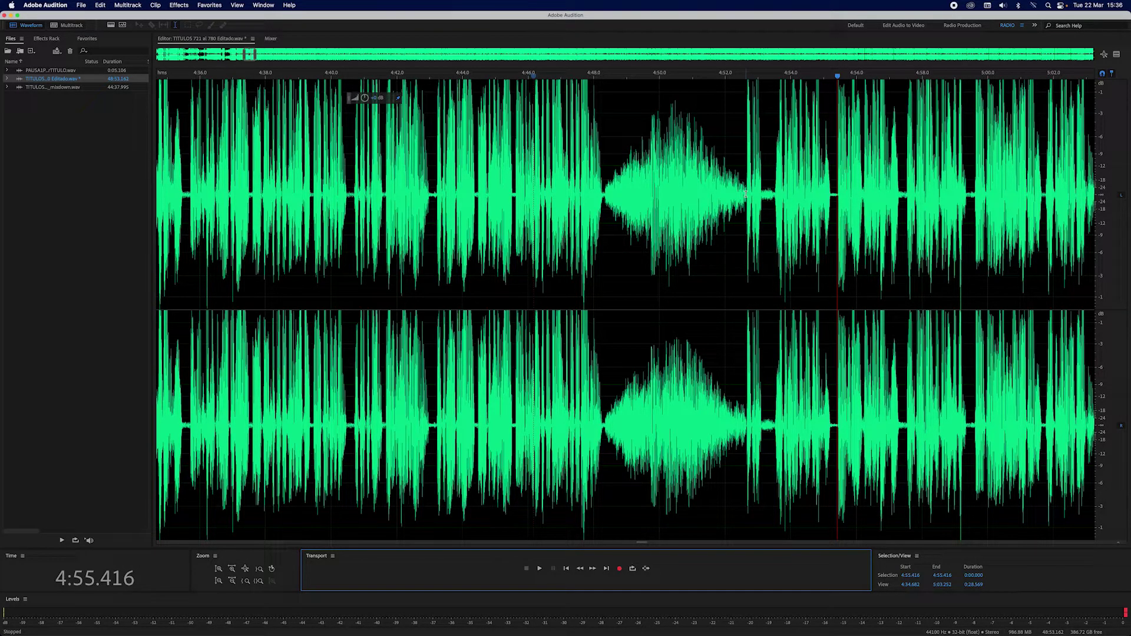
drag(746, 193, 764, 193)
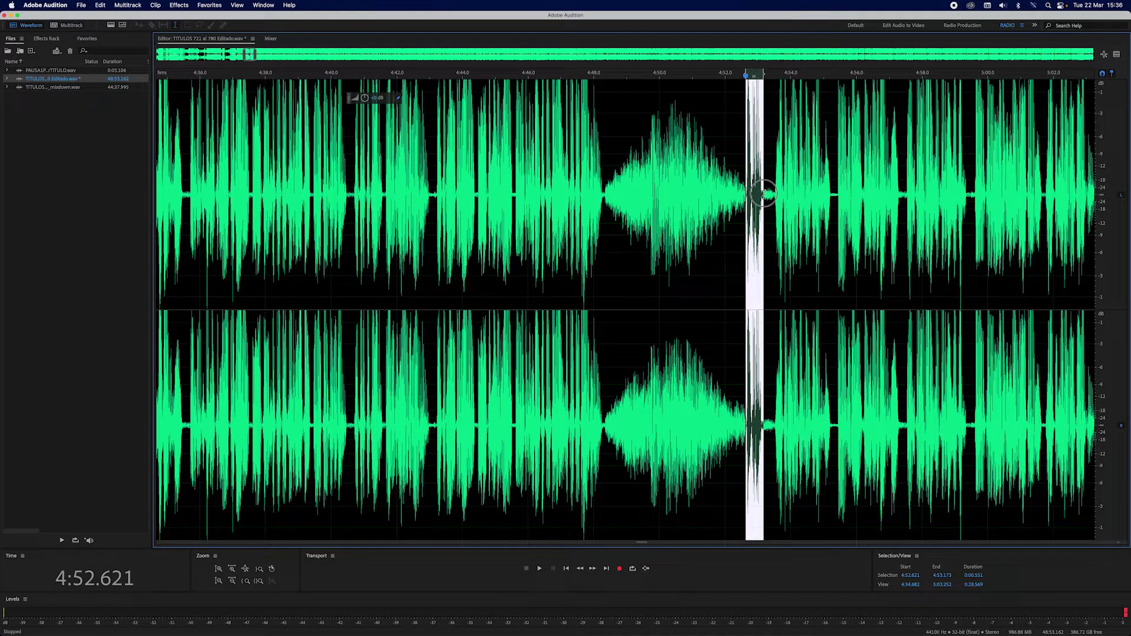
click(772, 186)
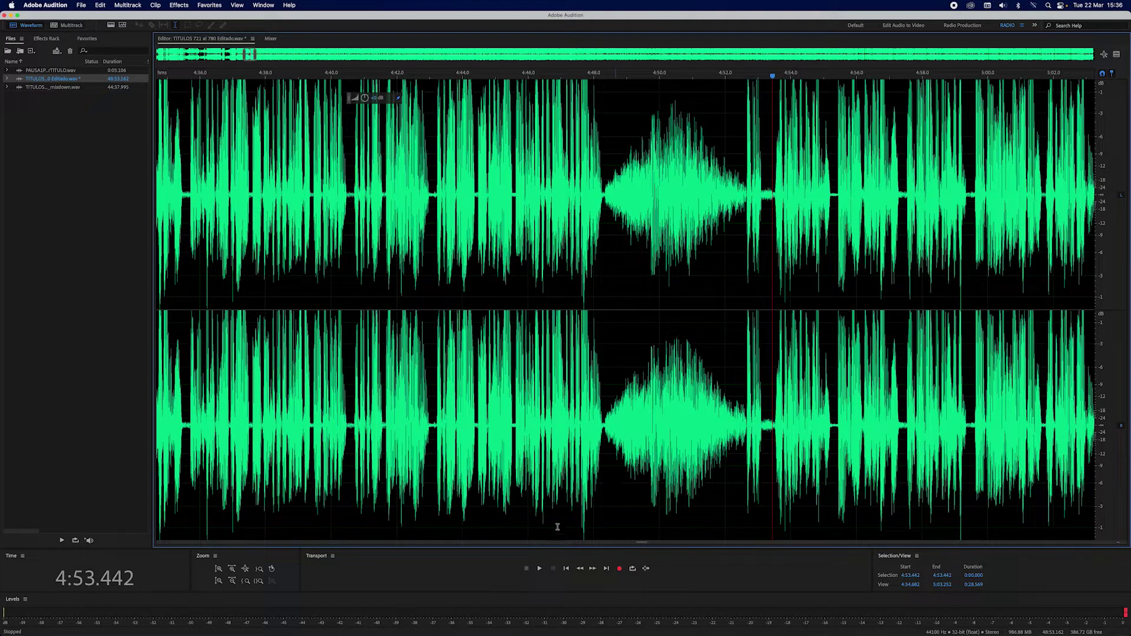
click(540, 569)
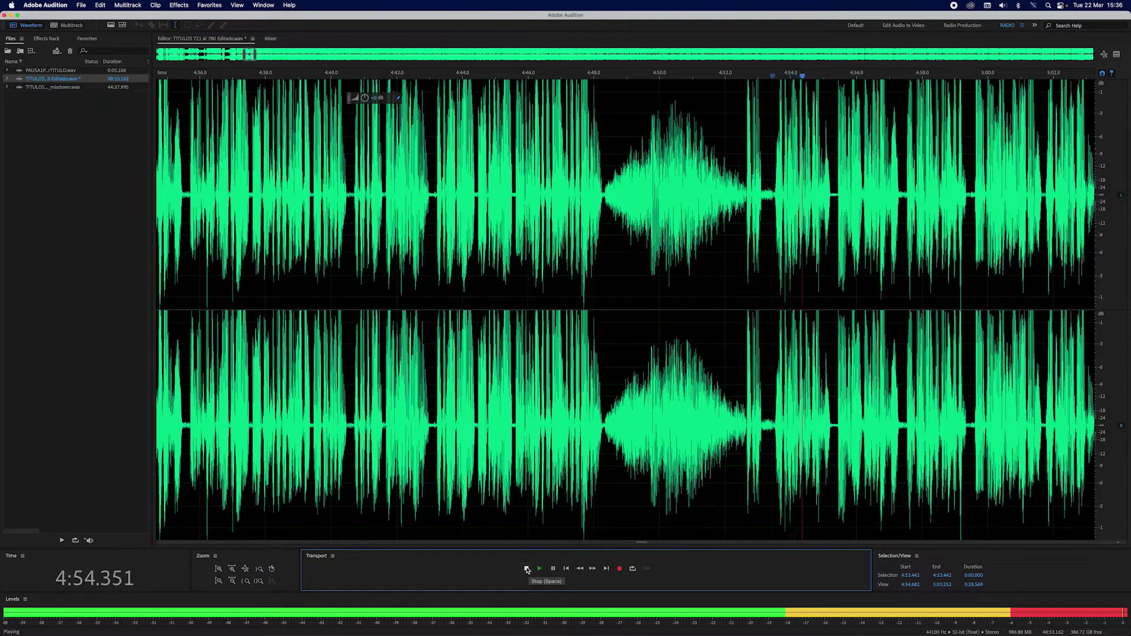
click(527, 569)
Step: Examine the waveform after the pasted pause for the next short segment between titles, near 6:05
scroll(786, 302, right, 3)
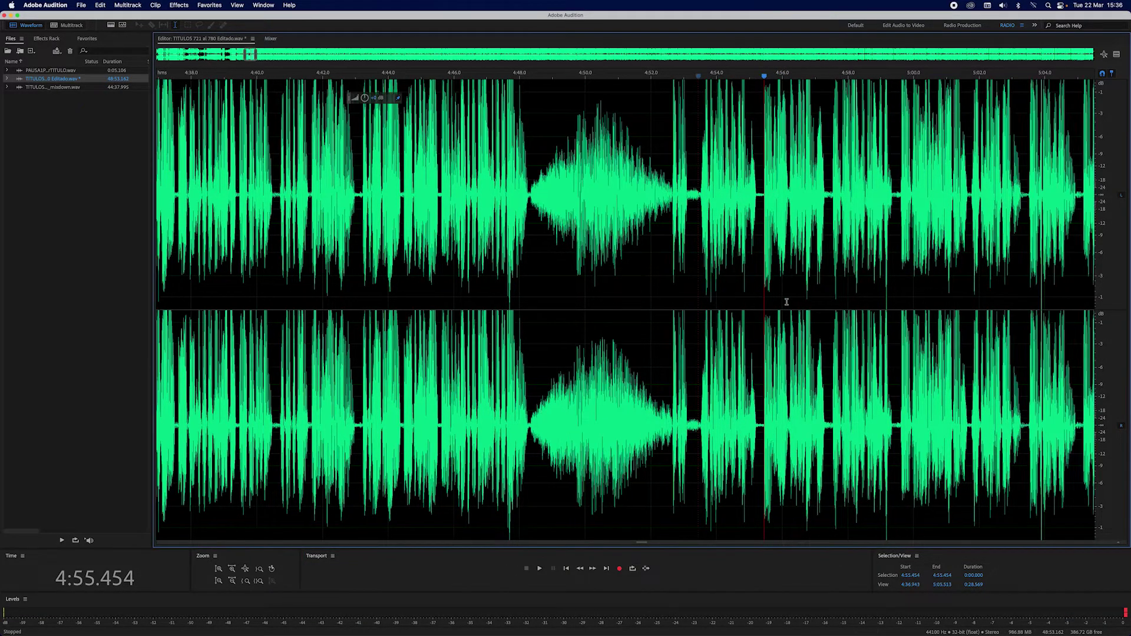
scroll(787, 302, right, 10)
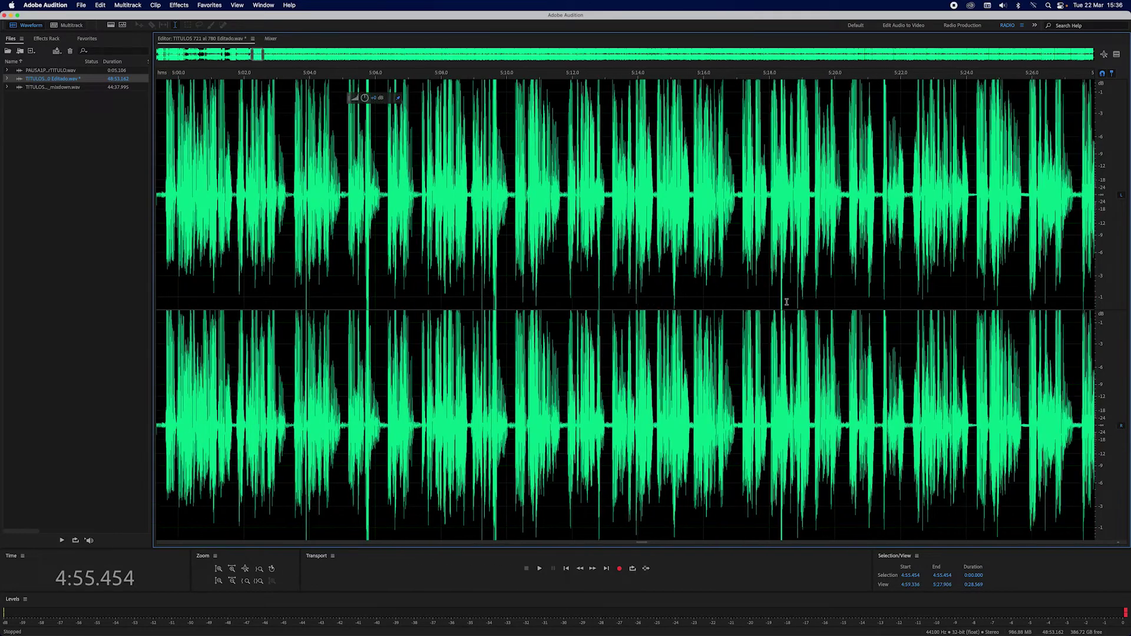
scroll(787, 302, right, 4)
scroll(787, 302, right, 10)
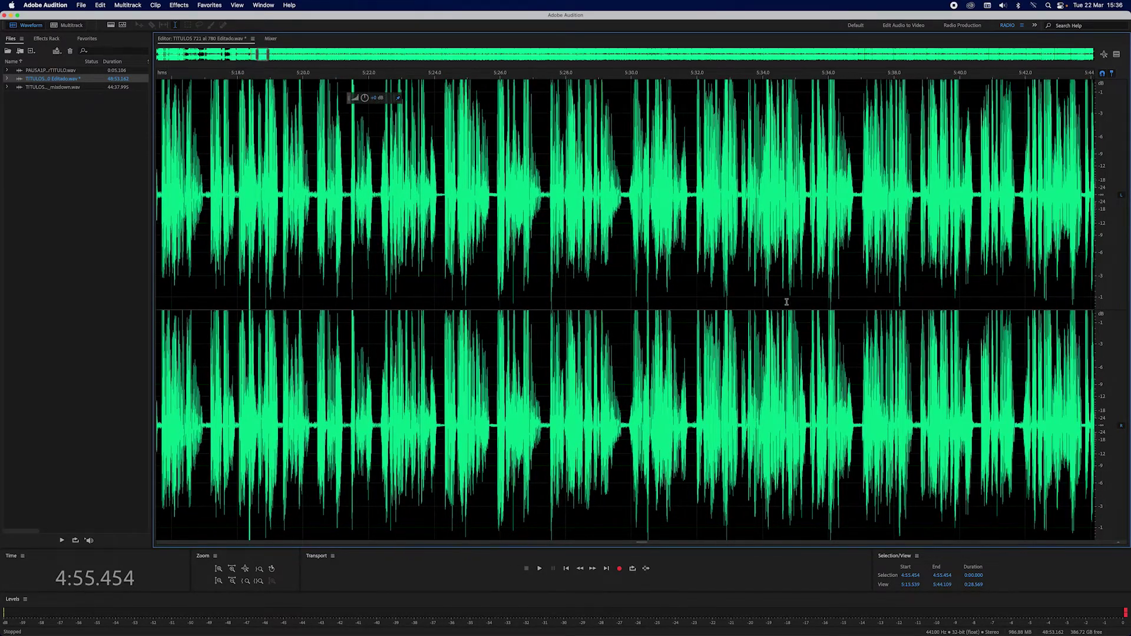
scroll(786, 302, right, 7)
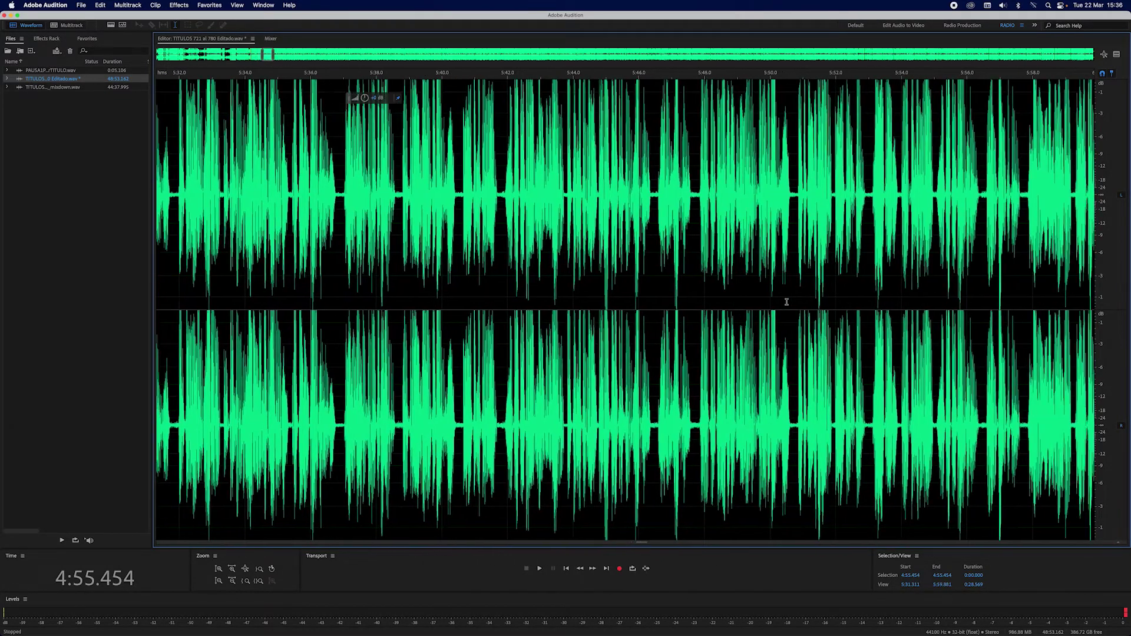
scroll(786, 302, right, 6)
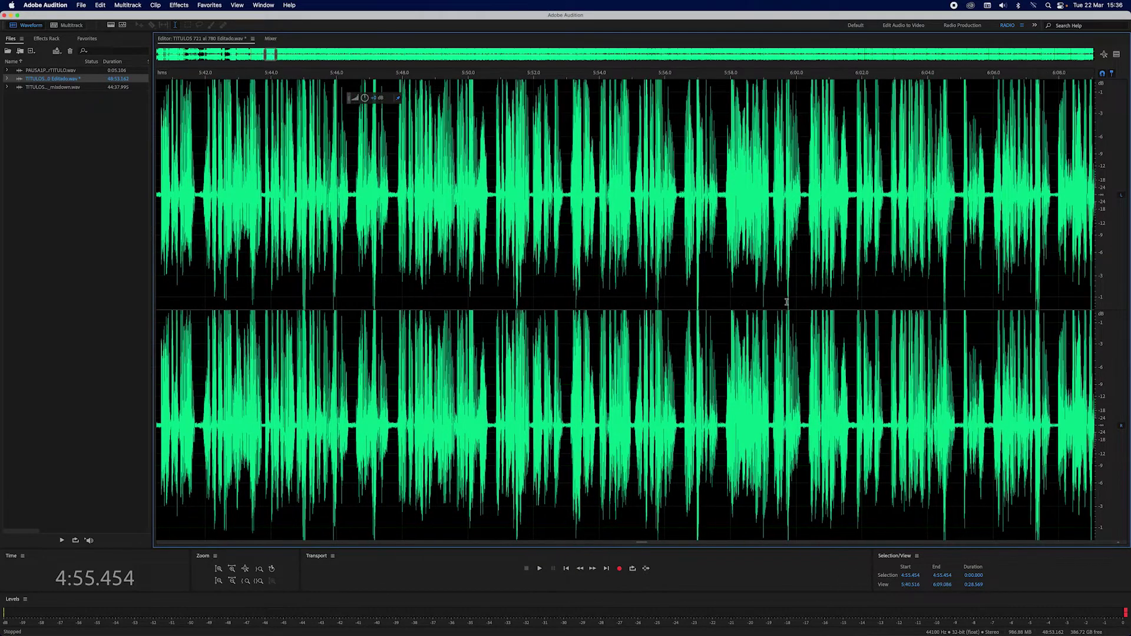
scroll(787, 302, right, 3)
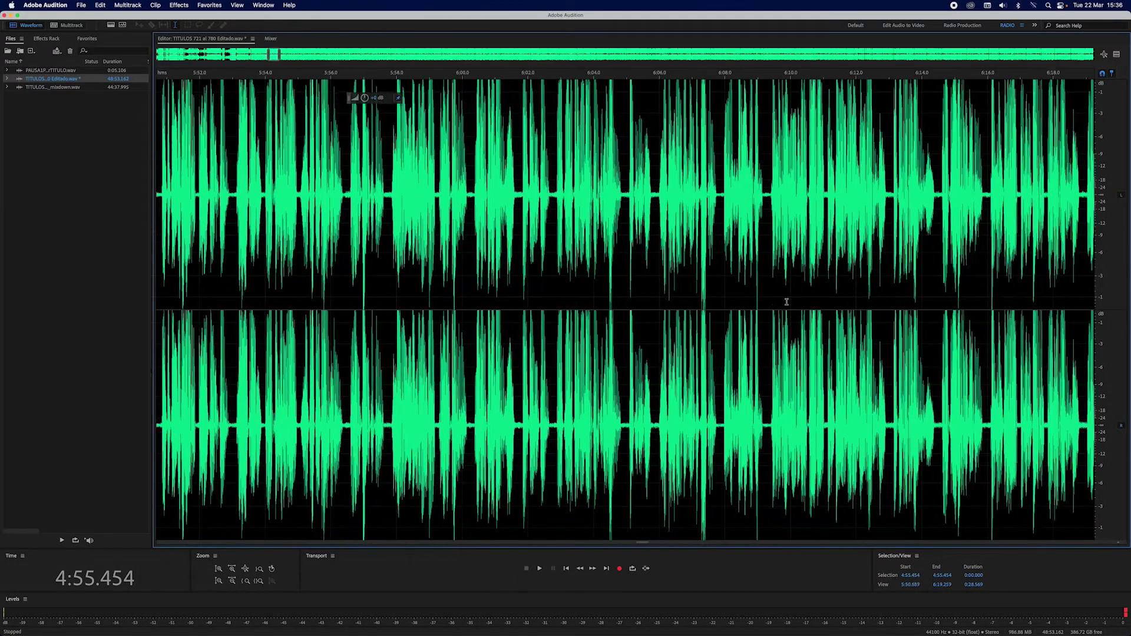
Step: Check the extent of the short segment near 6:05 and play the passage from about 6:04.98
click(626, 183)
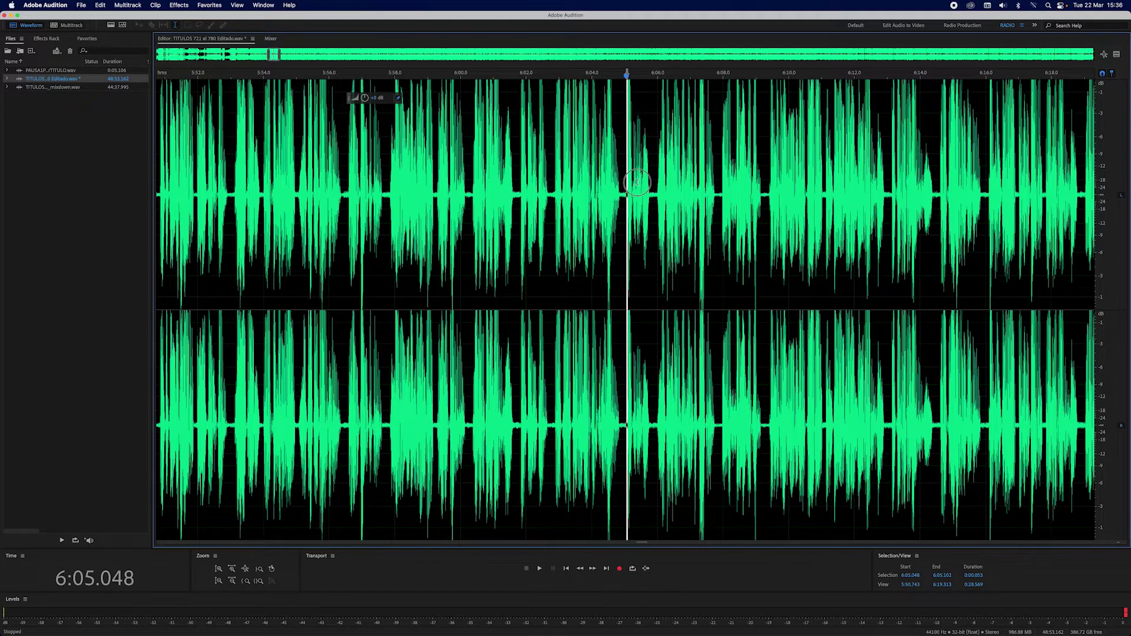
click(654, 184)
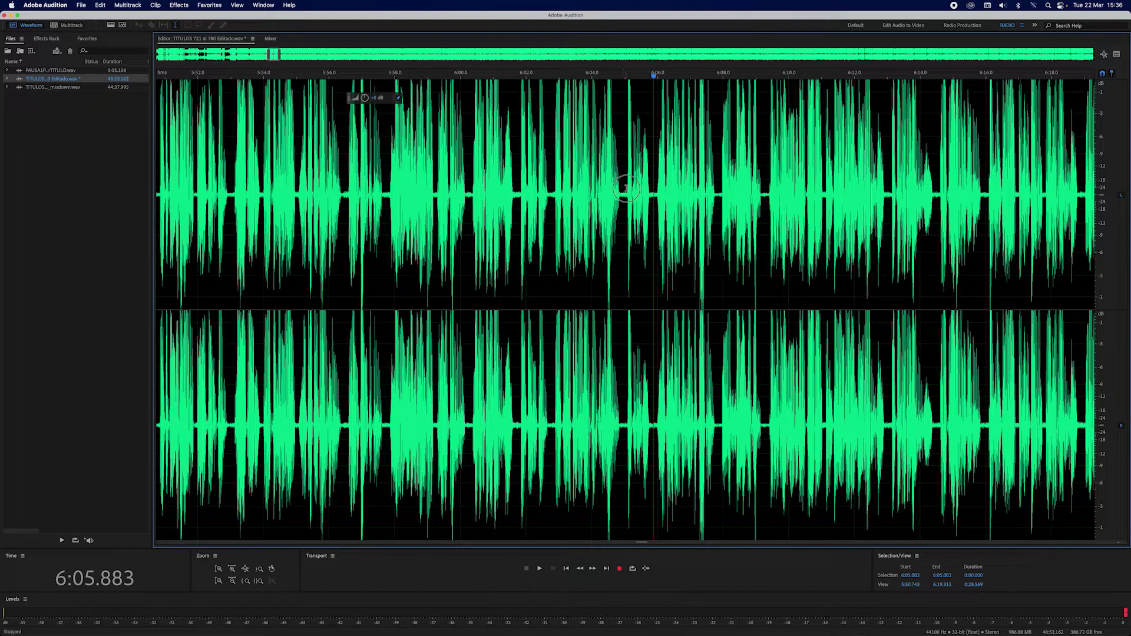
mouse_move(626, 188)
mouse_down()
mouse_move(651, 187)
mouse_move(632, 195)
mouse_up()
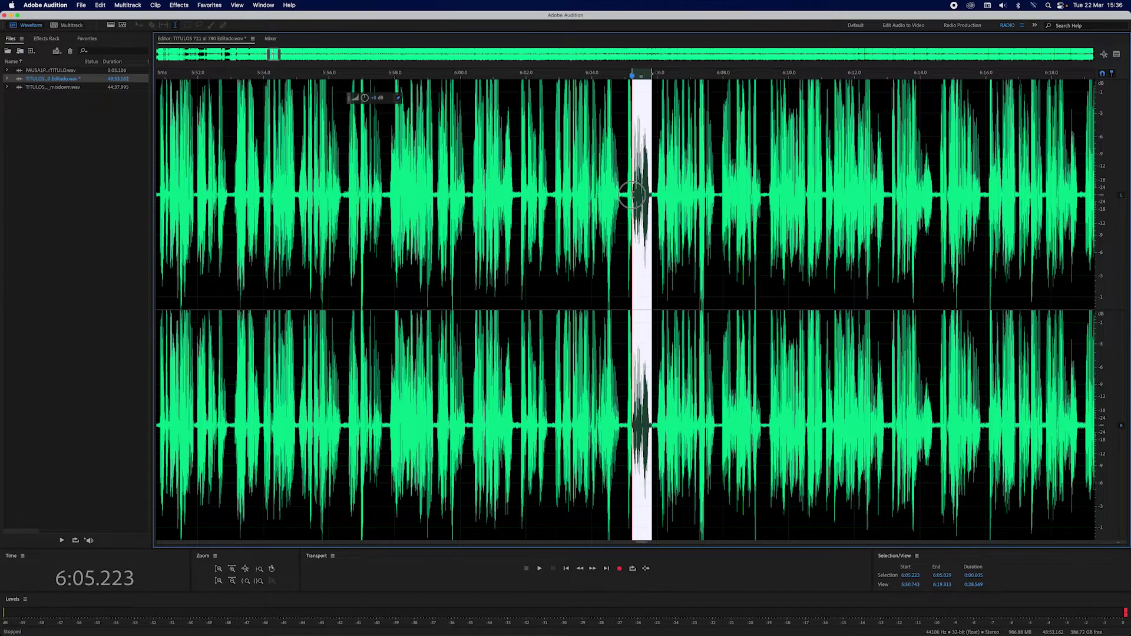
click(670, 183)
click(624, 193)
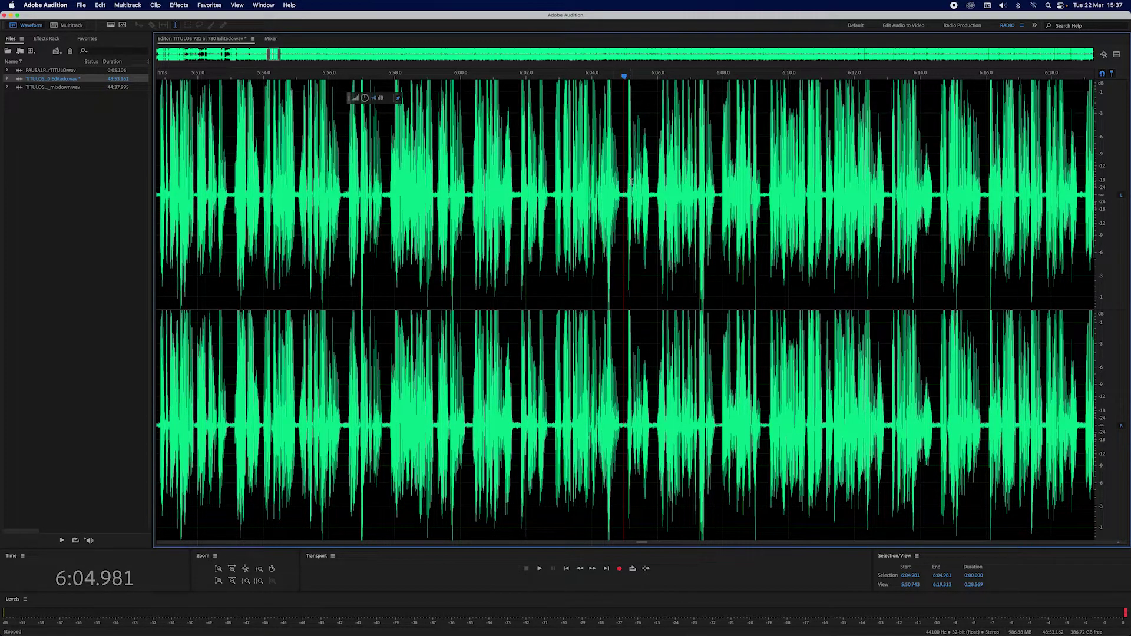
click(539, 570)
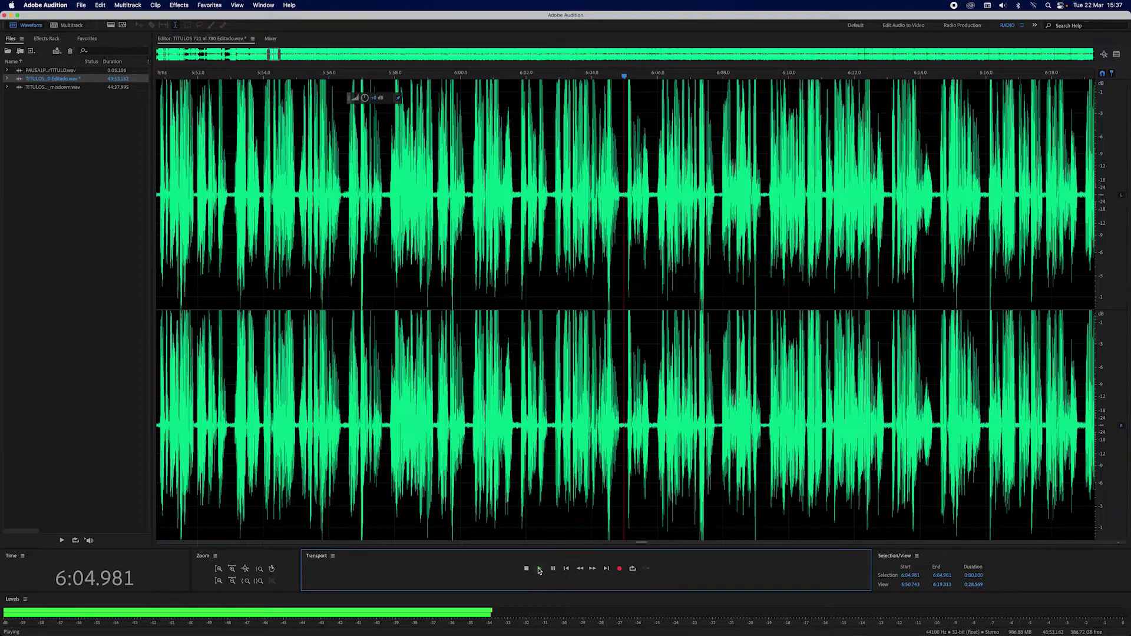
click(526, 568)
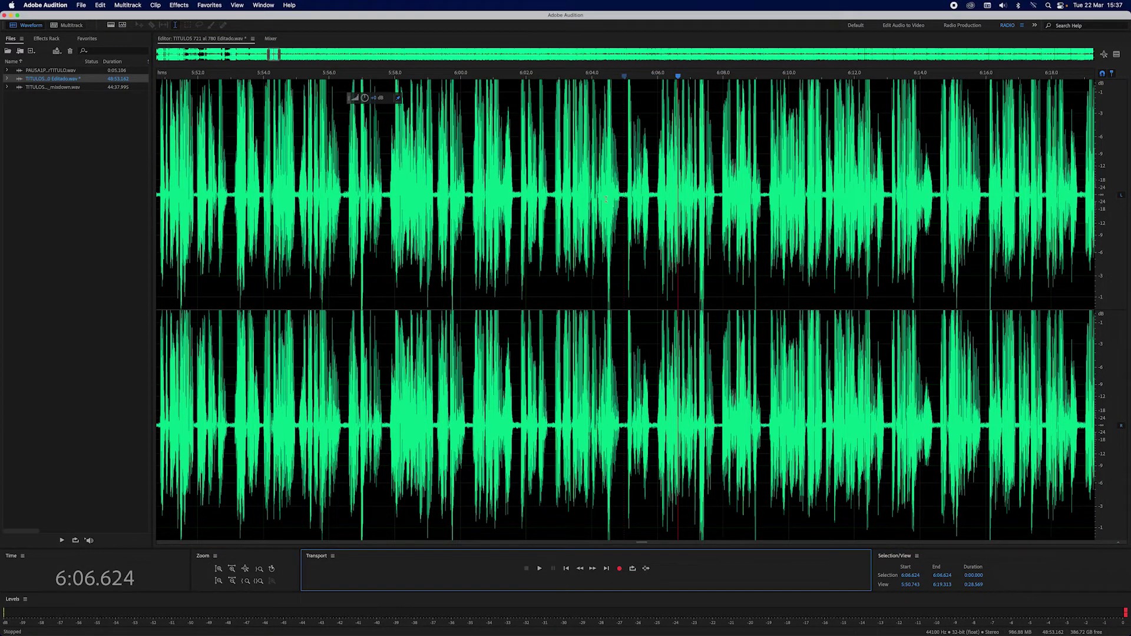
Step: Select the short segment between titles from 6:04.900 to about 6:05.896
drag(622, 193, 656, 192)
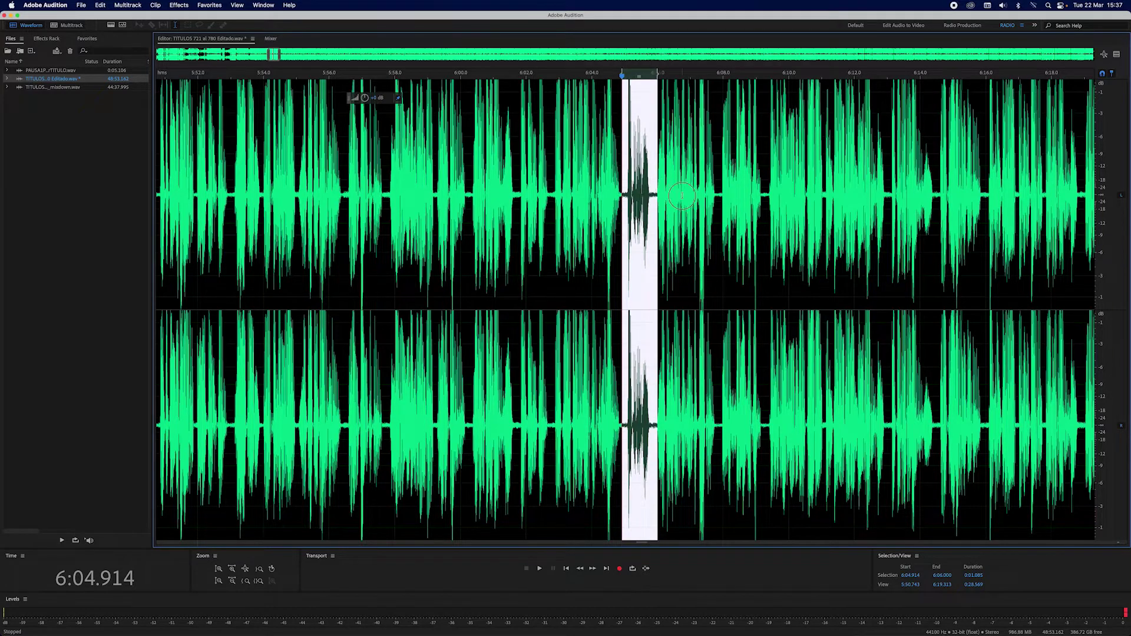
click(683, 194)
click(622, 194)
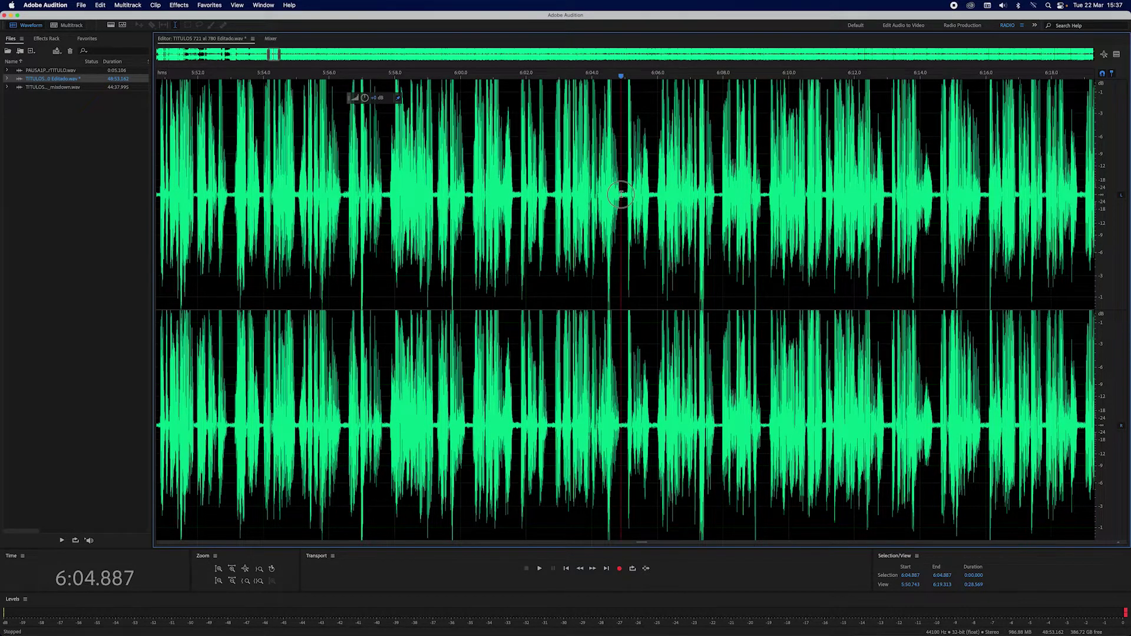
drag(622, 195, 656, 206)
click(654, 194)
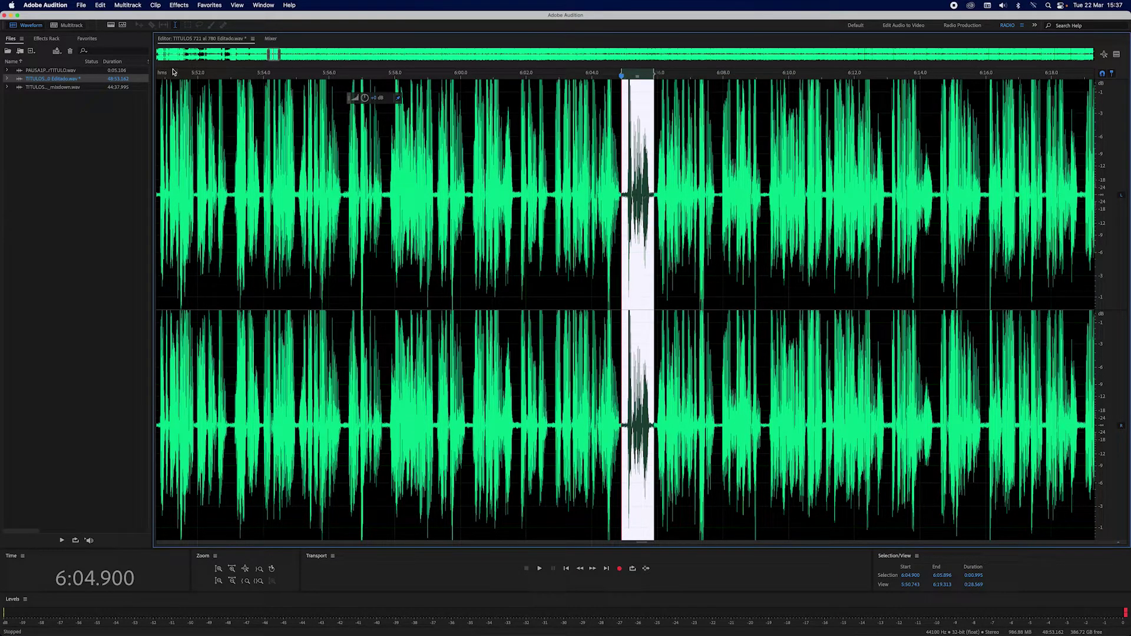
Step: Open PAUSA2SegundoTITULO.wav from the folder PAUSAS despues TITULO
click(83, 5)
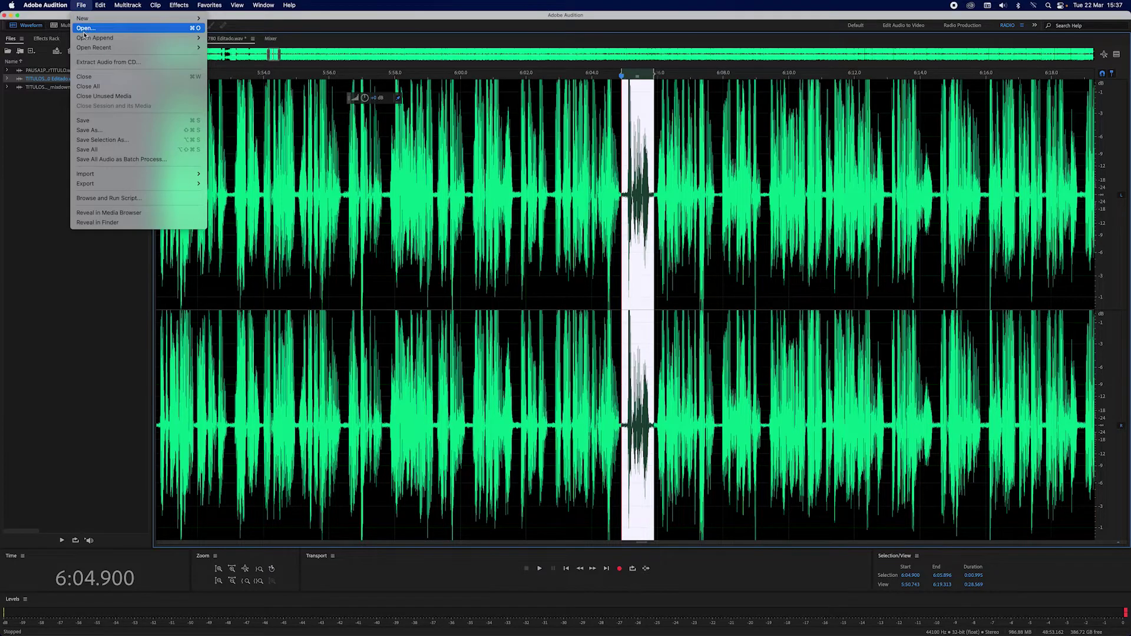
click(83, 6)
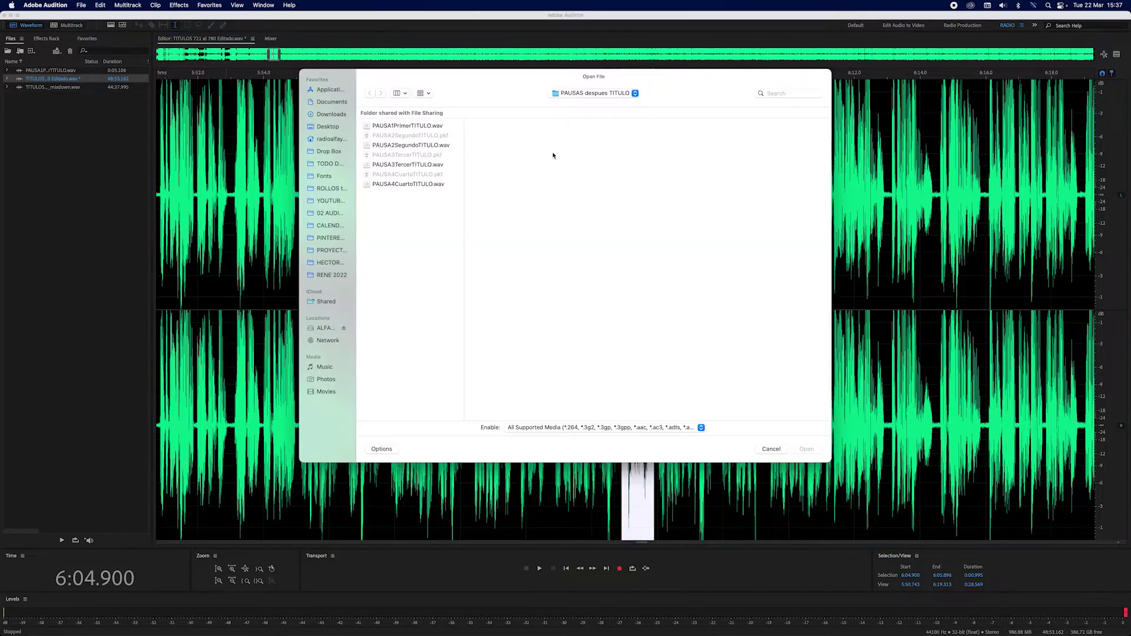
click(380, 146)
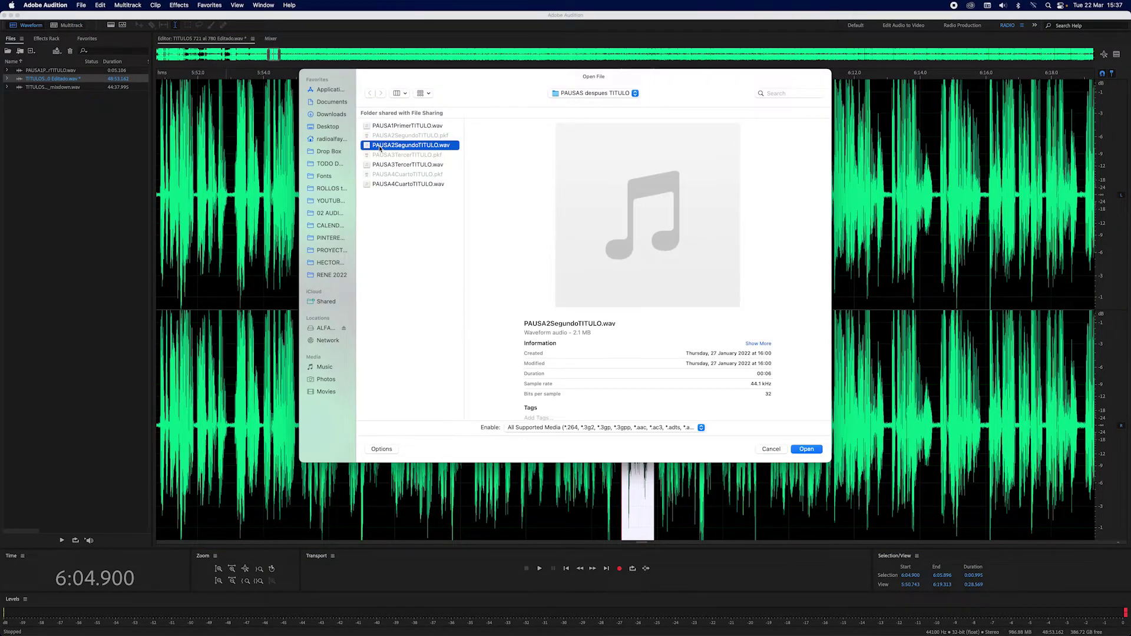
click(807, 450)
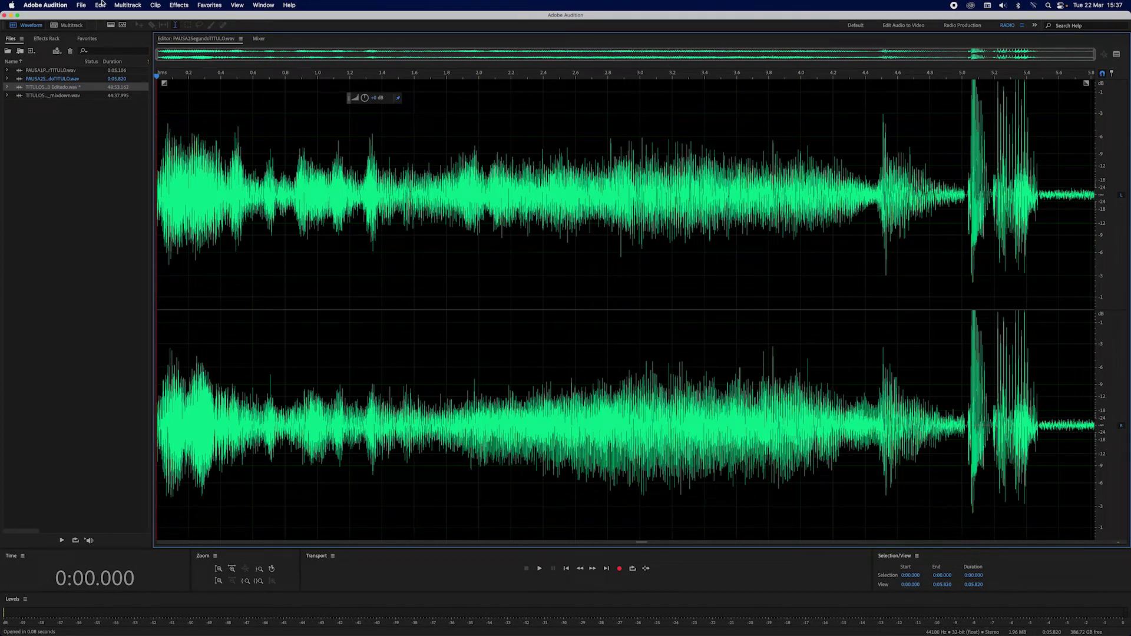
Step: Select the whole audio of PAUSA2SegundoTITULO.wav and copy it
click(100, 5)
mouse_move(177, 183)
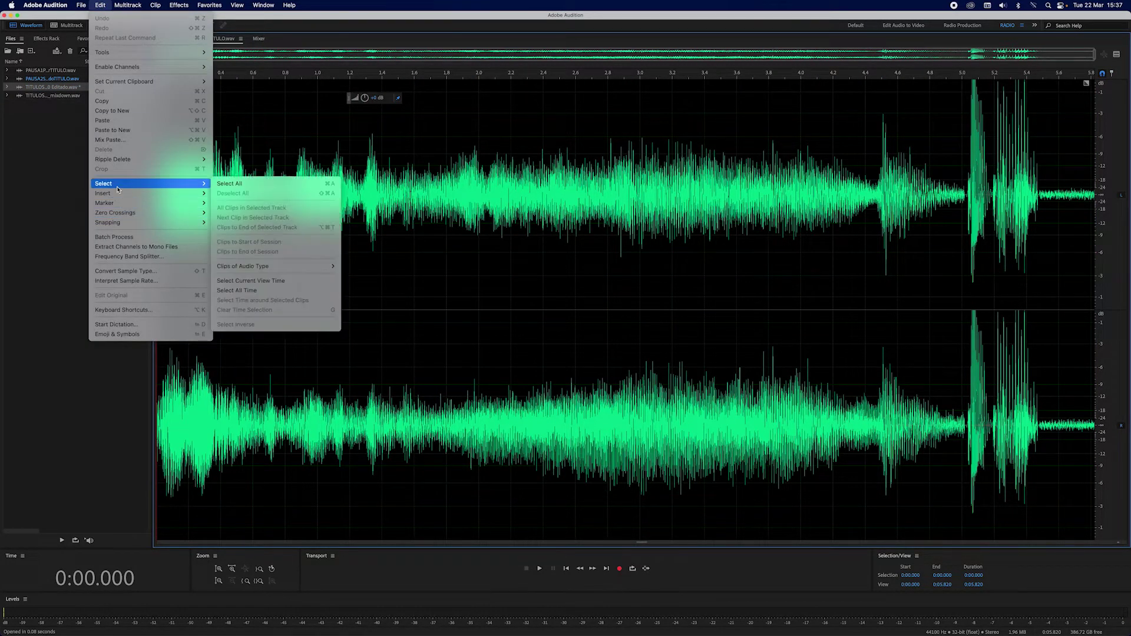
click(237, 184)
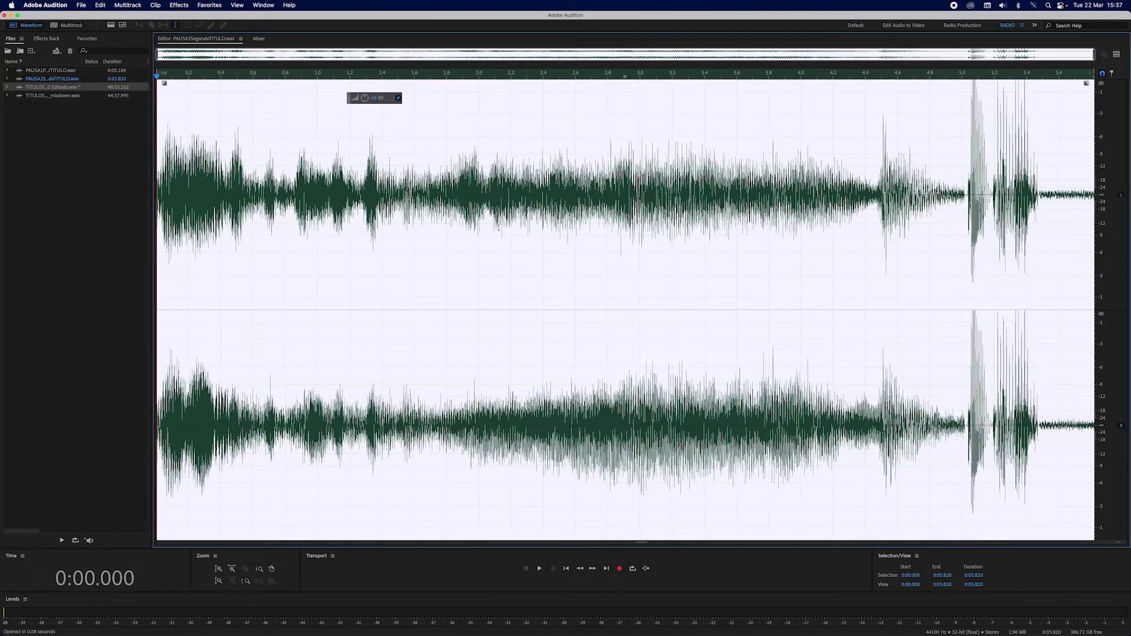
click(98, 6)
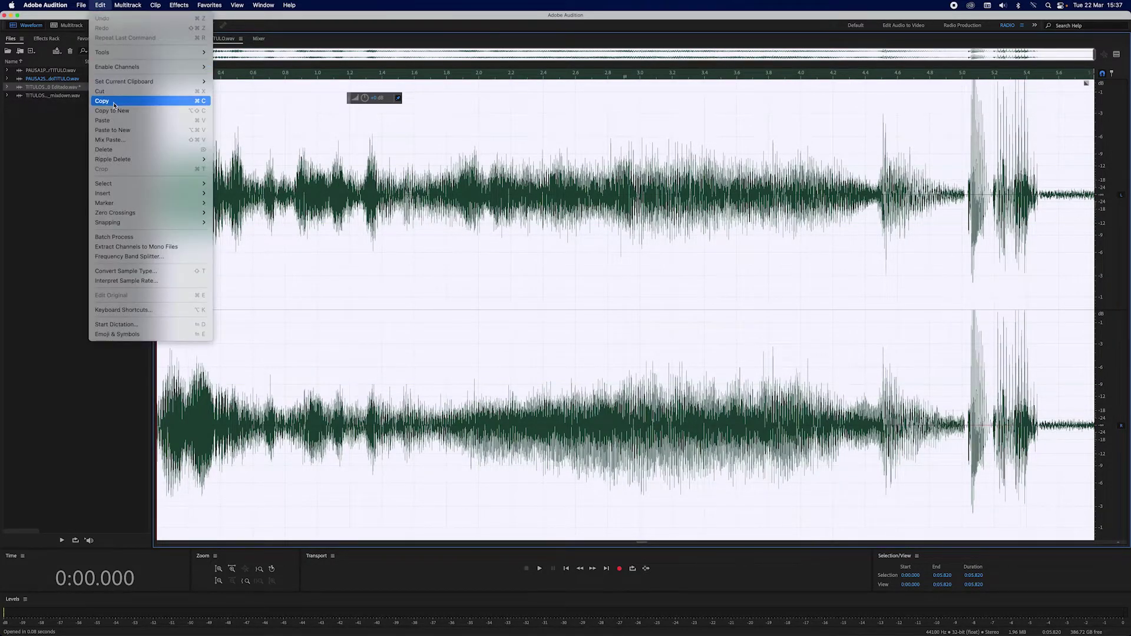
click(87, 99)
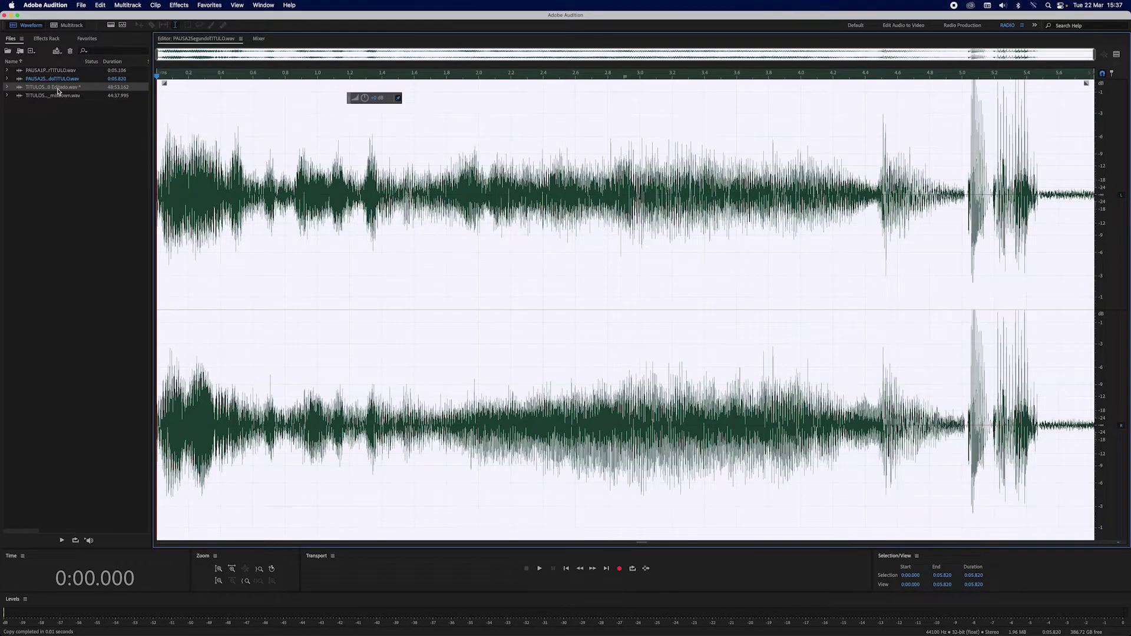
Step: Return to TITULOS 721 al 780 Editado.wav and paste the copied pause over the selected segment at 6:04.900
double_click(59, 90)
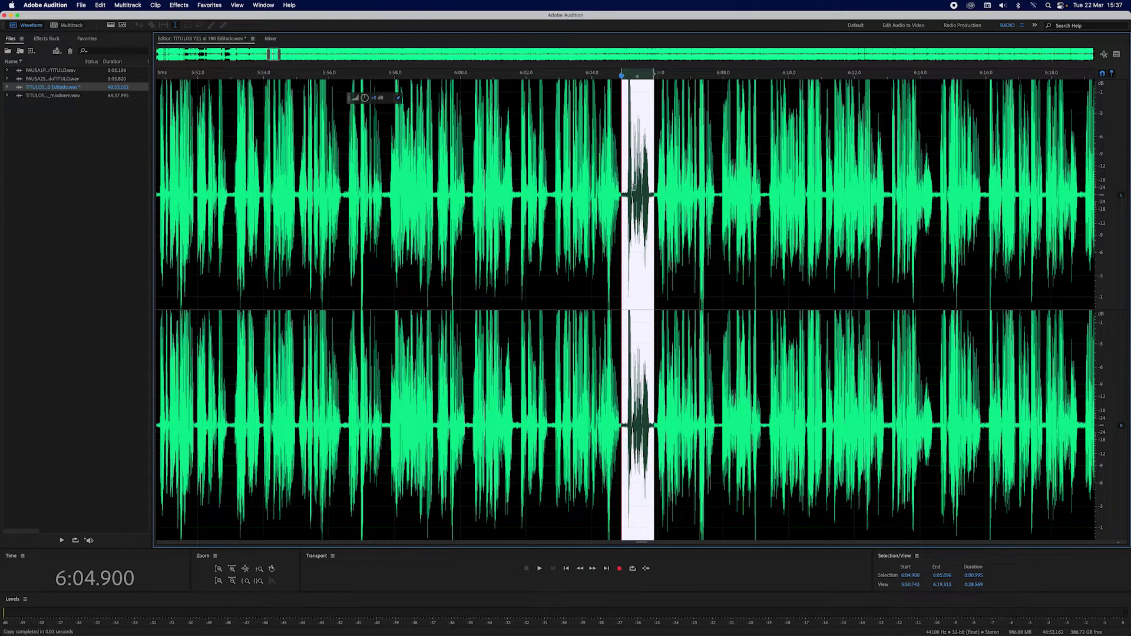
click(99, 5)
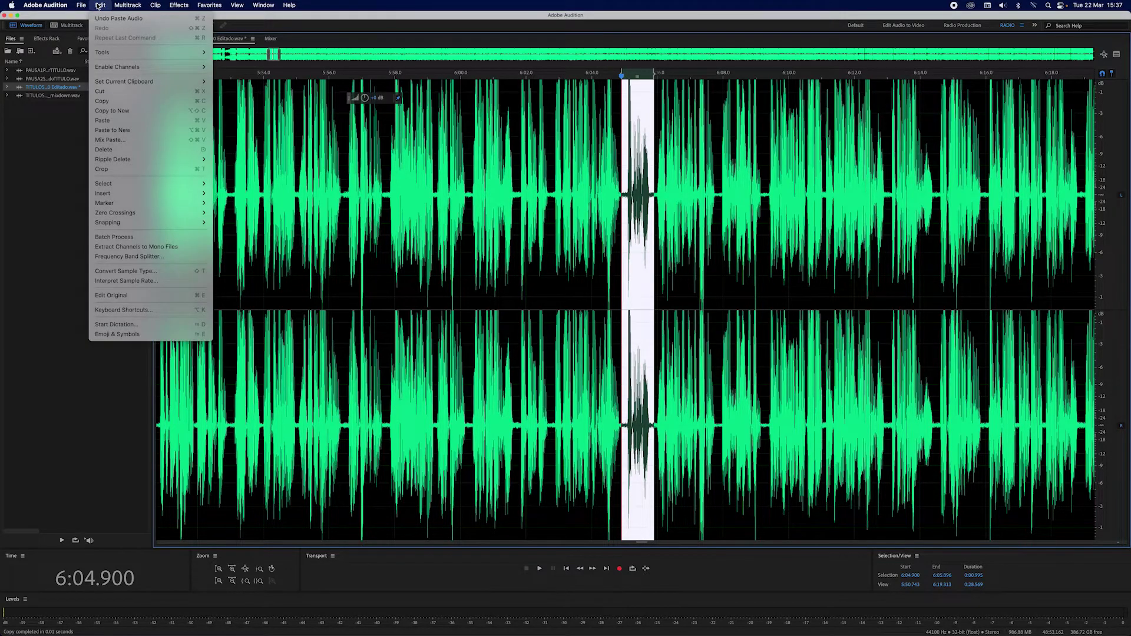
click(108, 121)
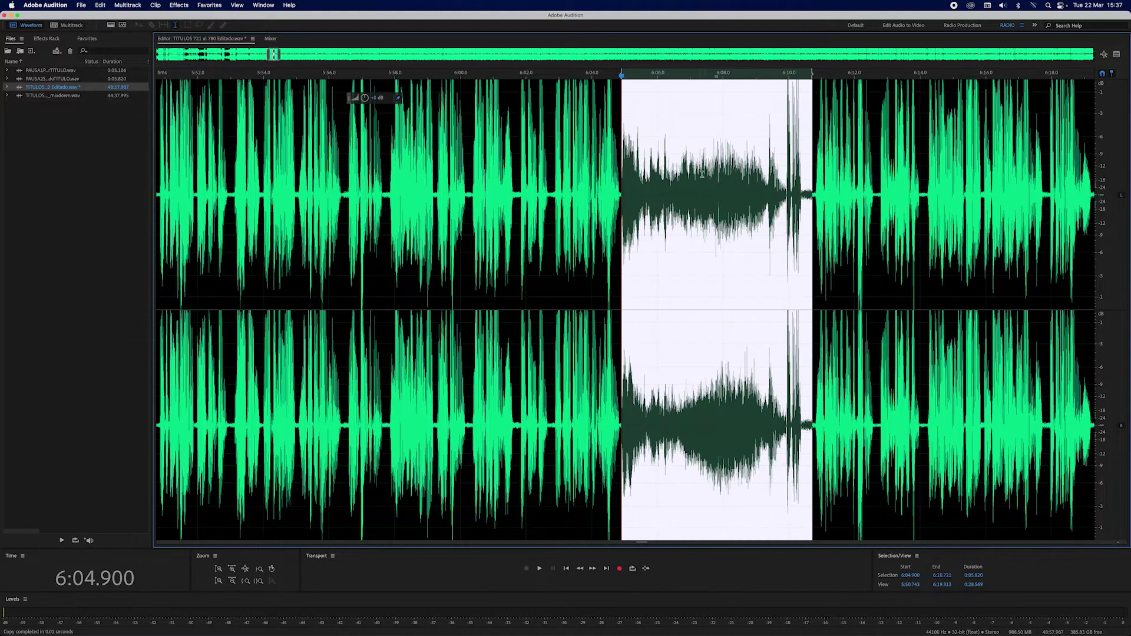
Step: Play the pasted second pause from about 6:03.6 to check how it joins the neighbouring titles
click(580, 172)
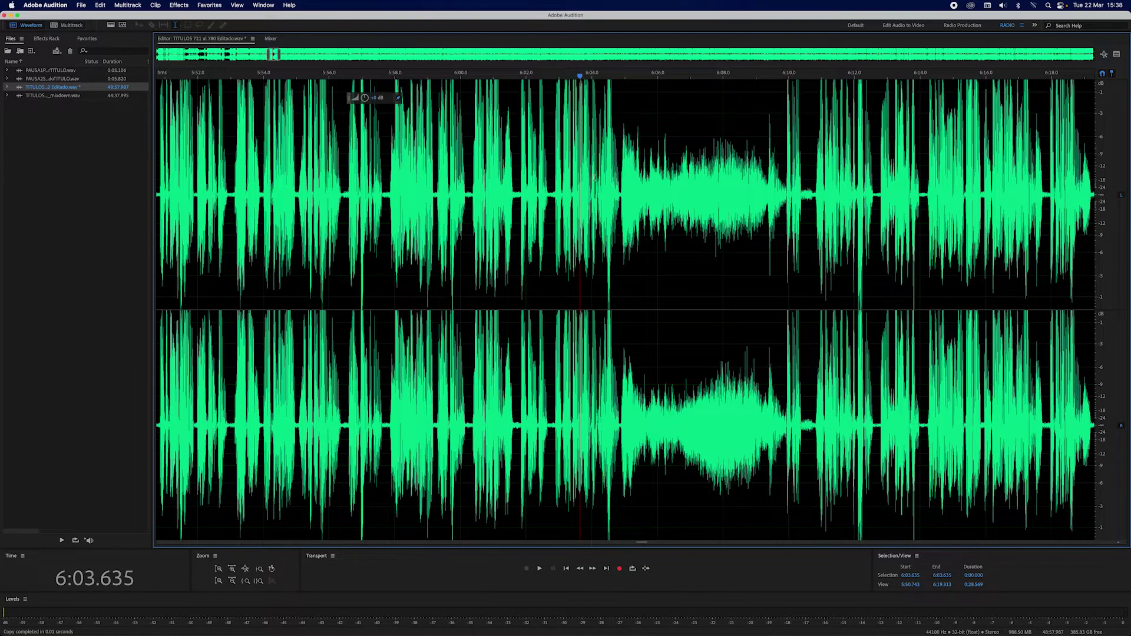
click(539, 568)
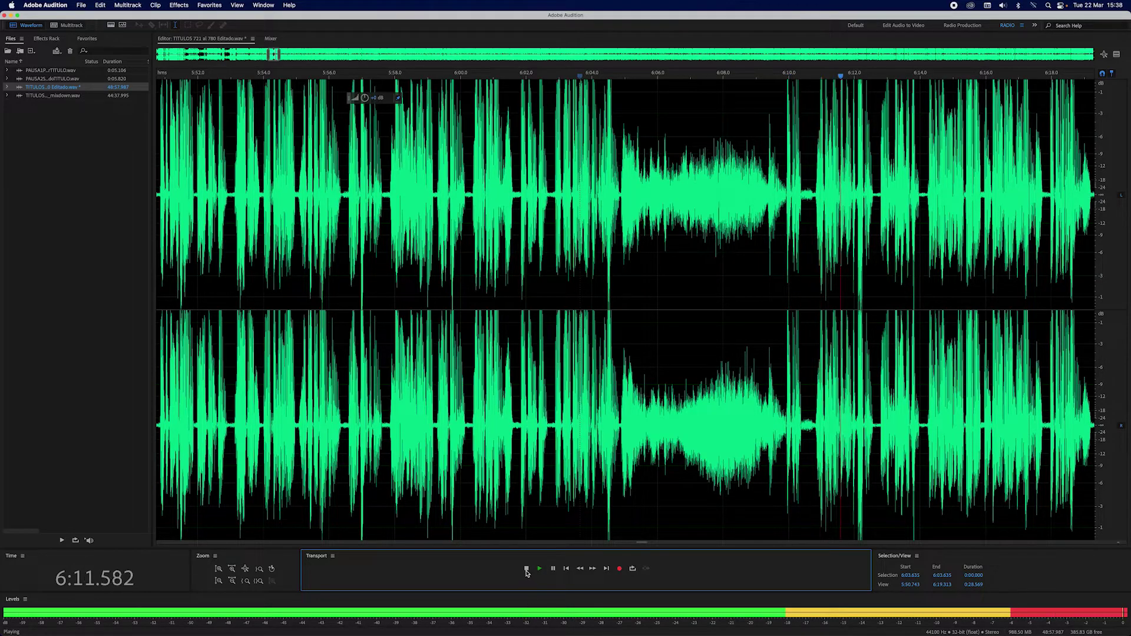
key(space)
Step: Examine the waveform around and before the pasted pause for another short segment between titles, back to about 5:21
scroll(795, 244, right, 10)
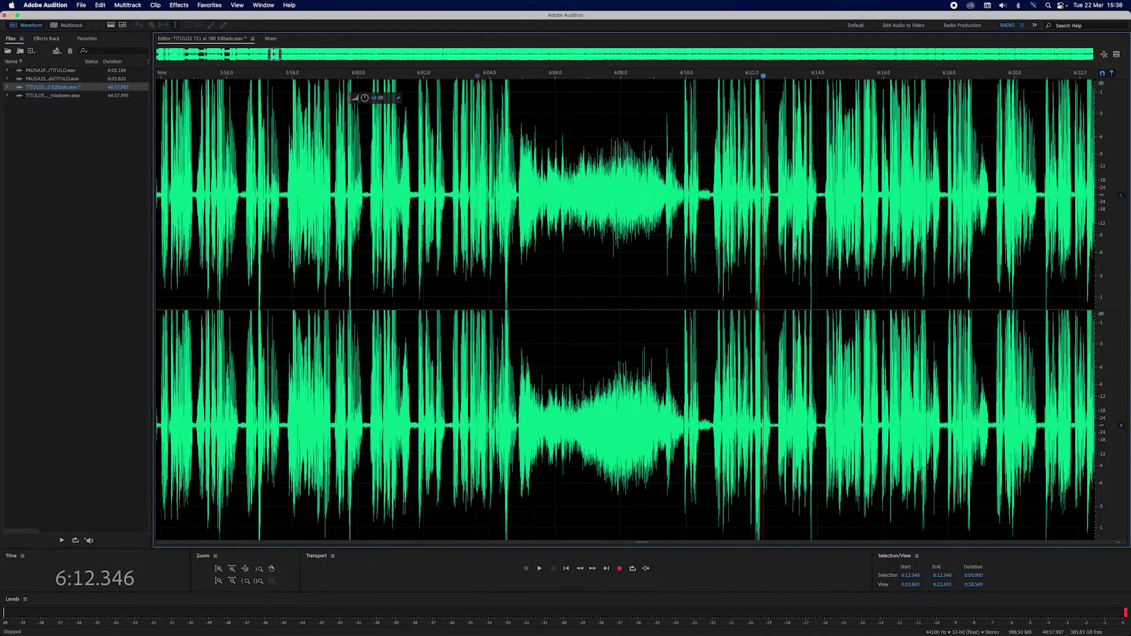
scroll(794, 244, right, 2)
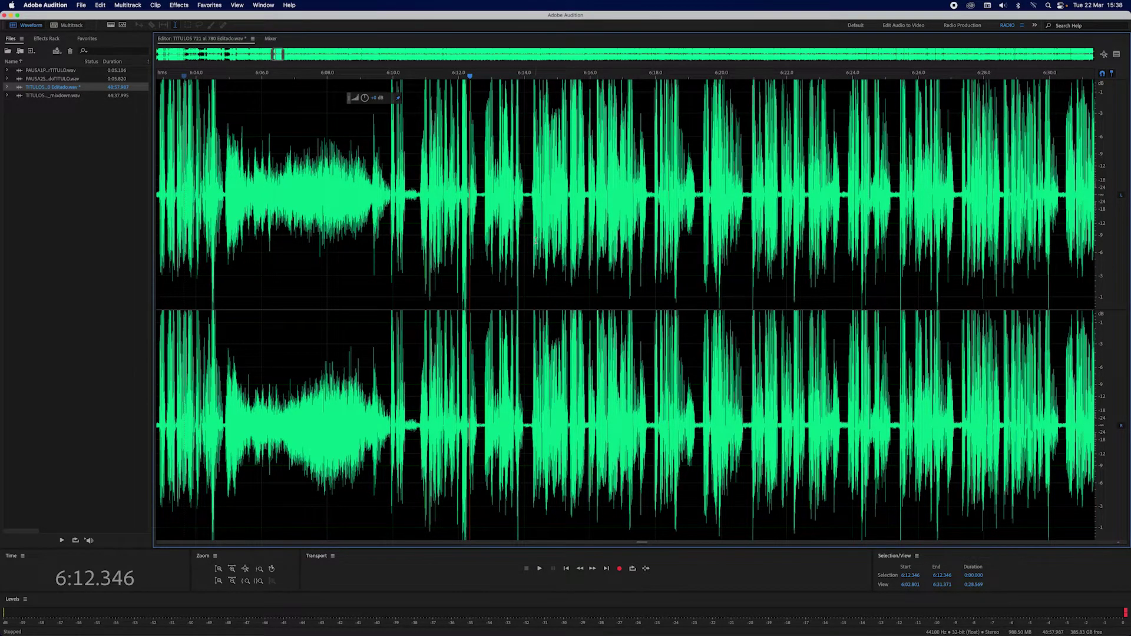
scroll(536, 239, left, 14)
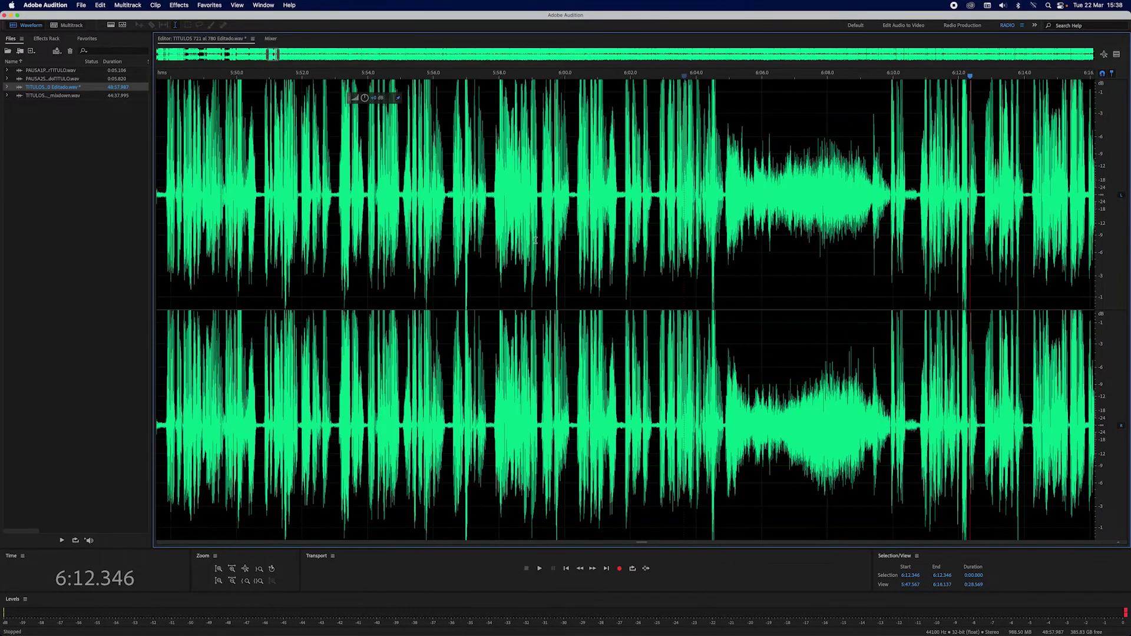
scroll(536, 239, left, 10)
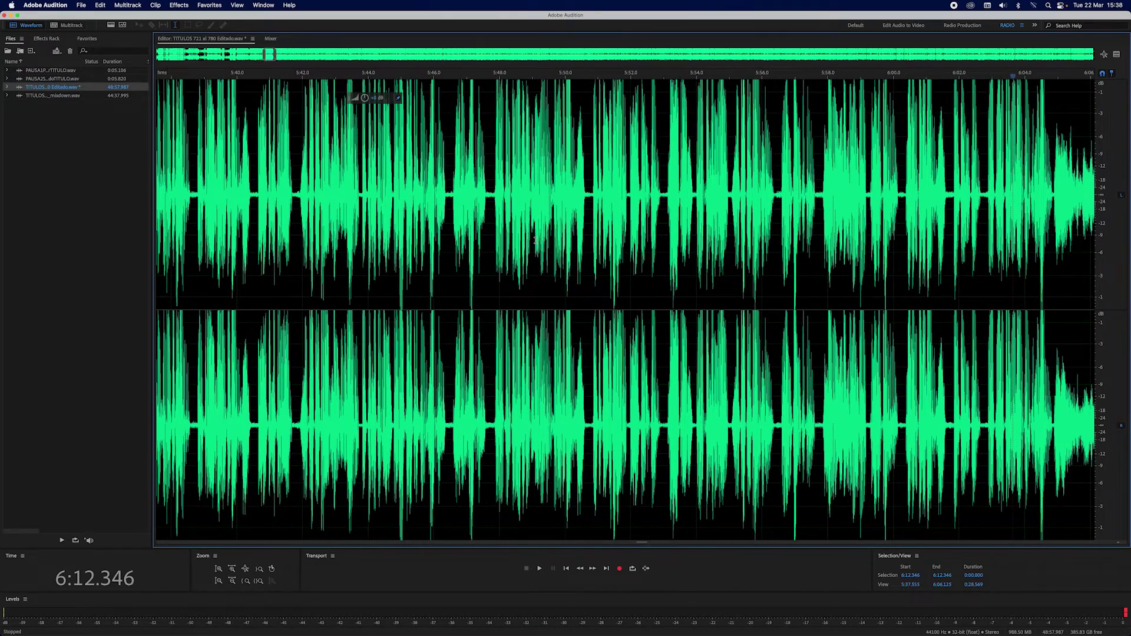
scroll(536, 239, left, 1)
scroll(535, 240, left, 3)
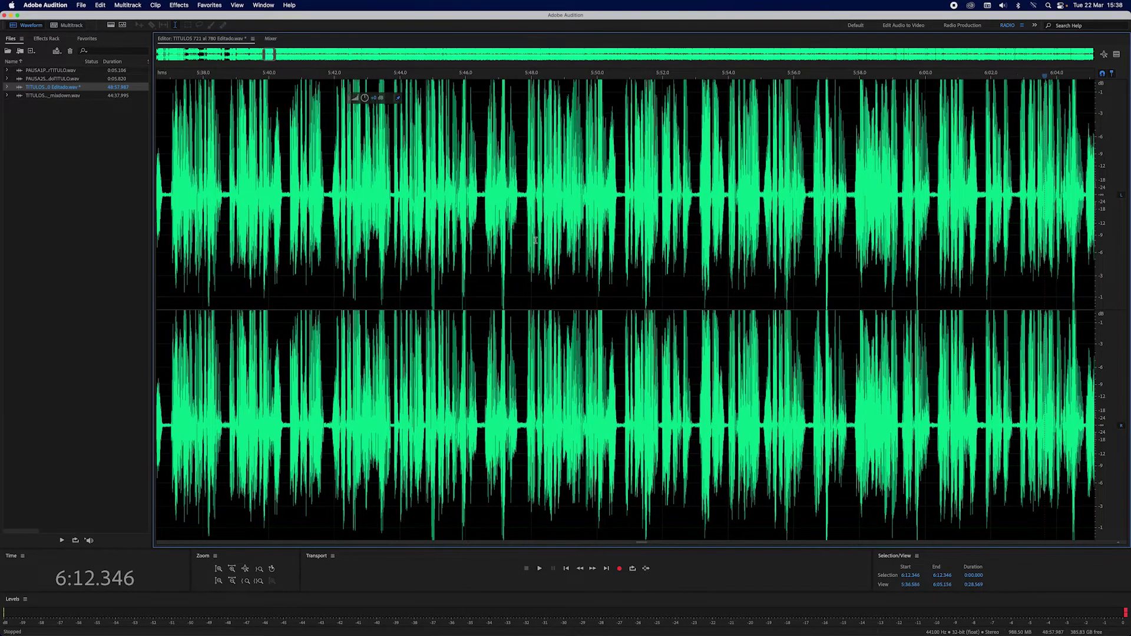
scroll(535, 239, left, 8)
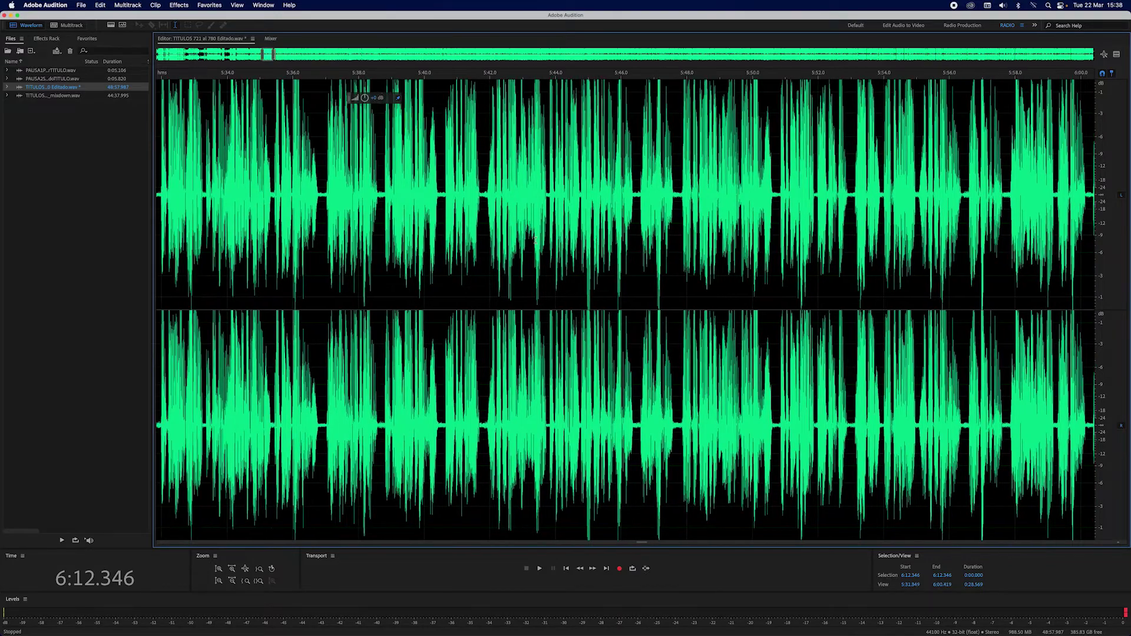
scroll(535, 240, left, 14)
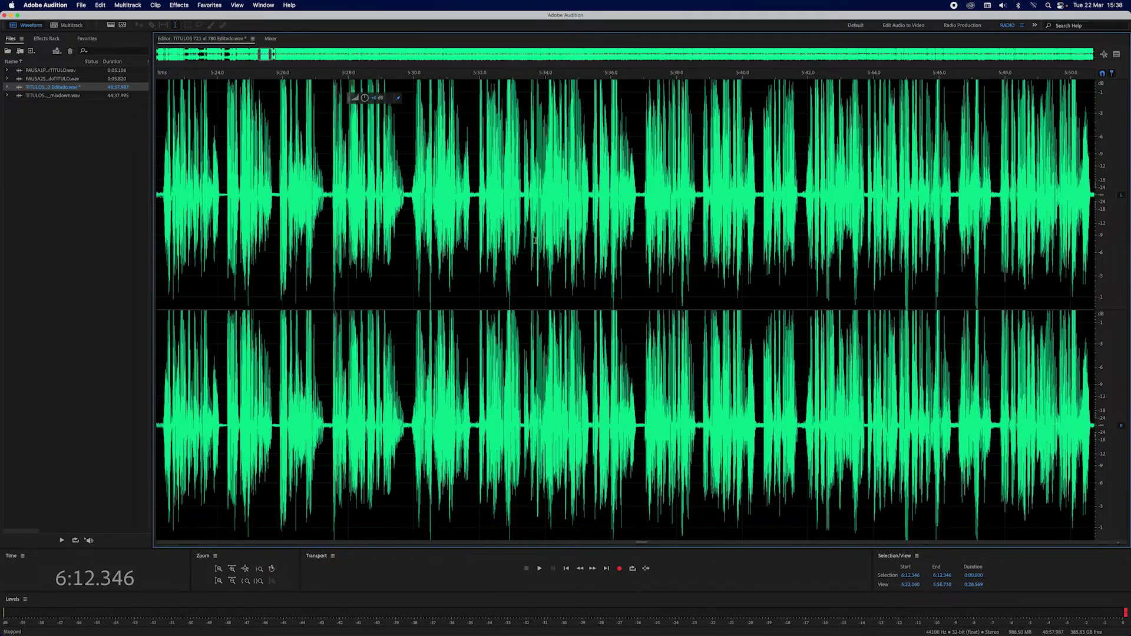
scroll(535, 239, left, 7)
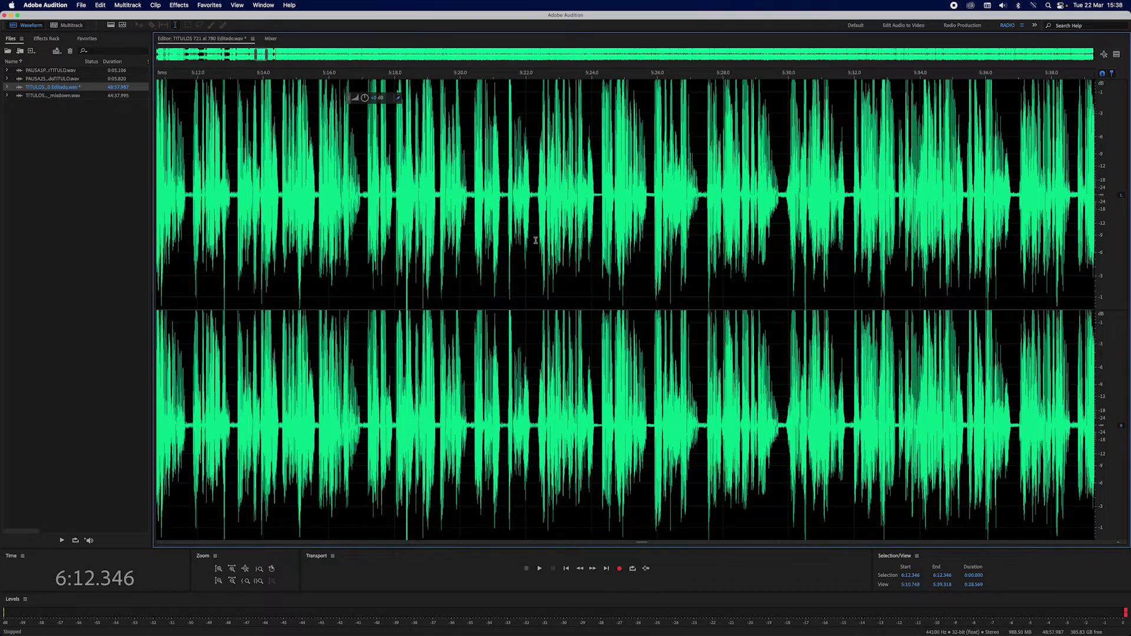
scroll(535, 240, left, 2)
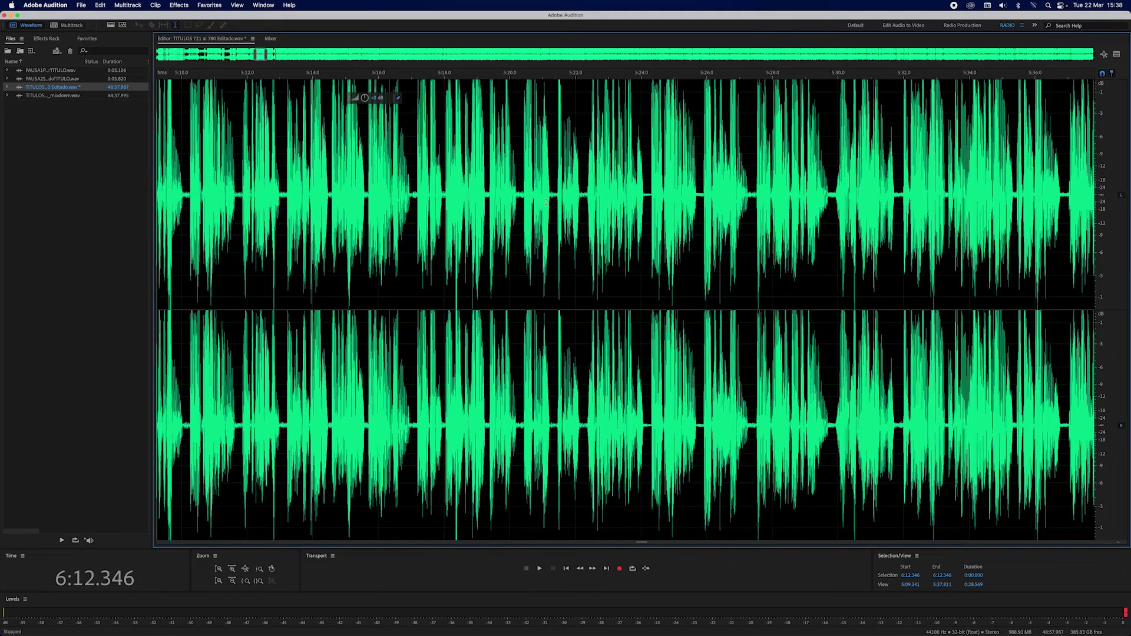
Step: Play the passage from about 5:21.3 to check the short segment between titles
click(553, 83)
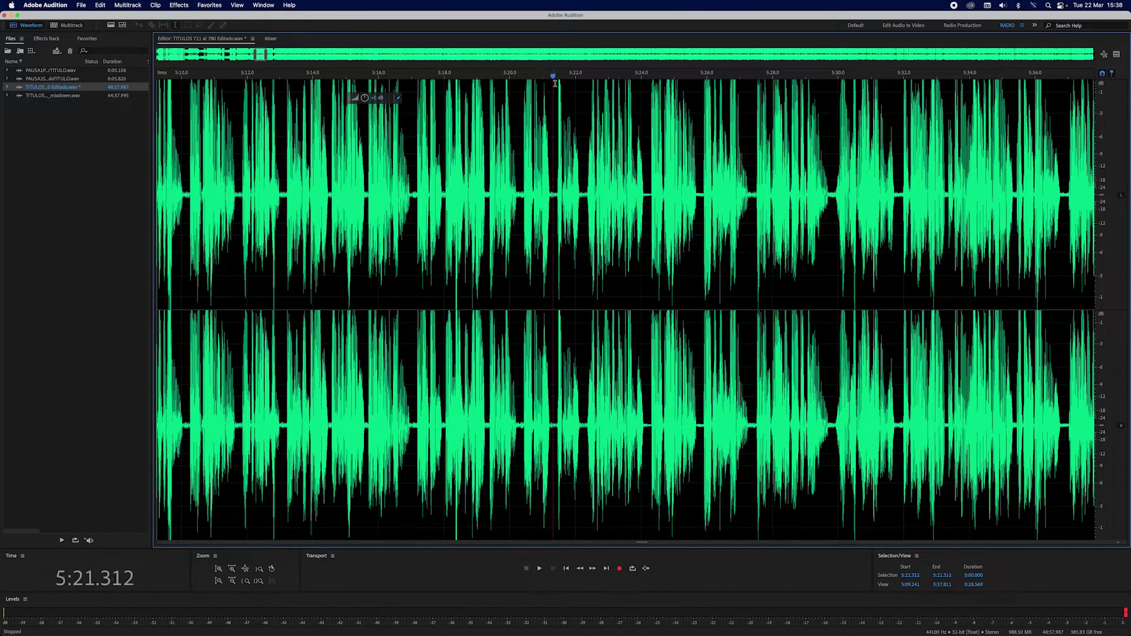
click(540, 569)
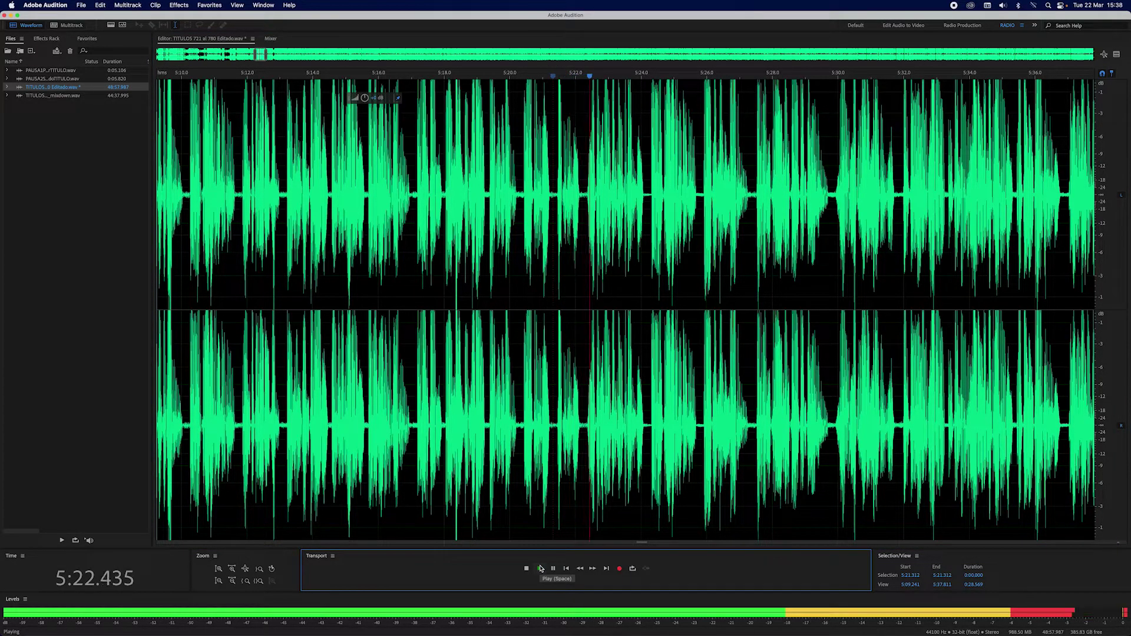
key(space)
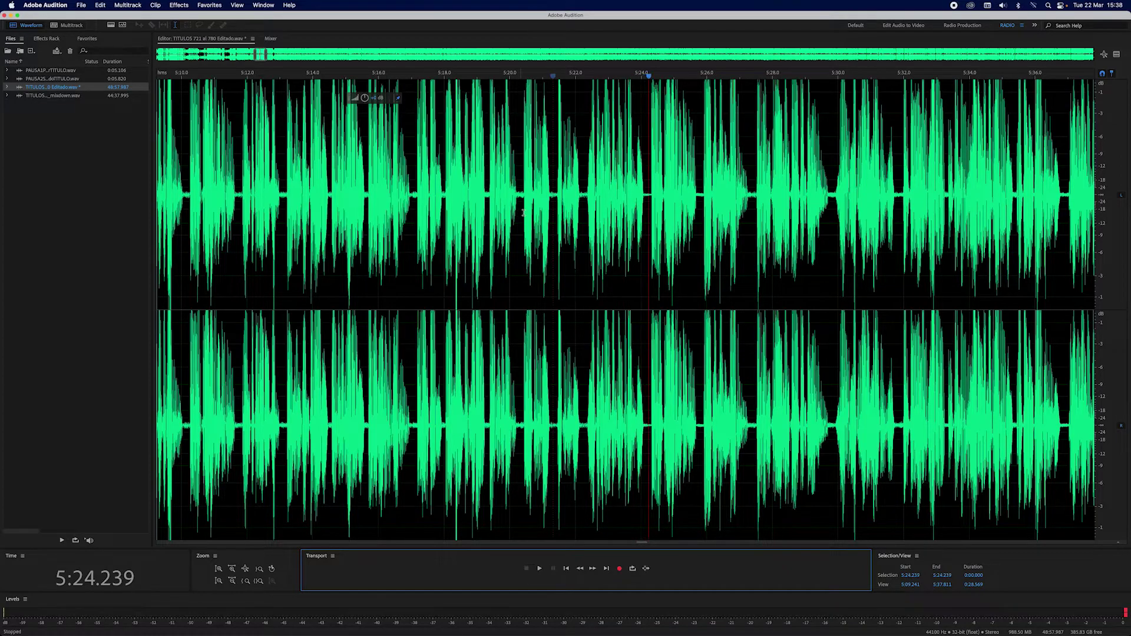
Step: Select the short segment from 5:21.258 to about 5:22.308 and paste the copied second pause over it
click(566, 198)
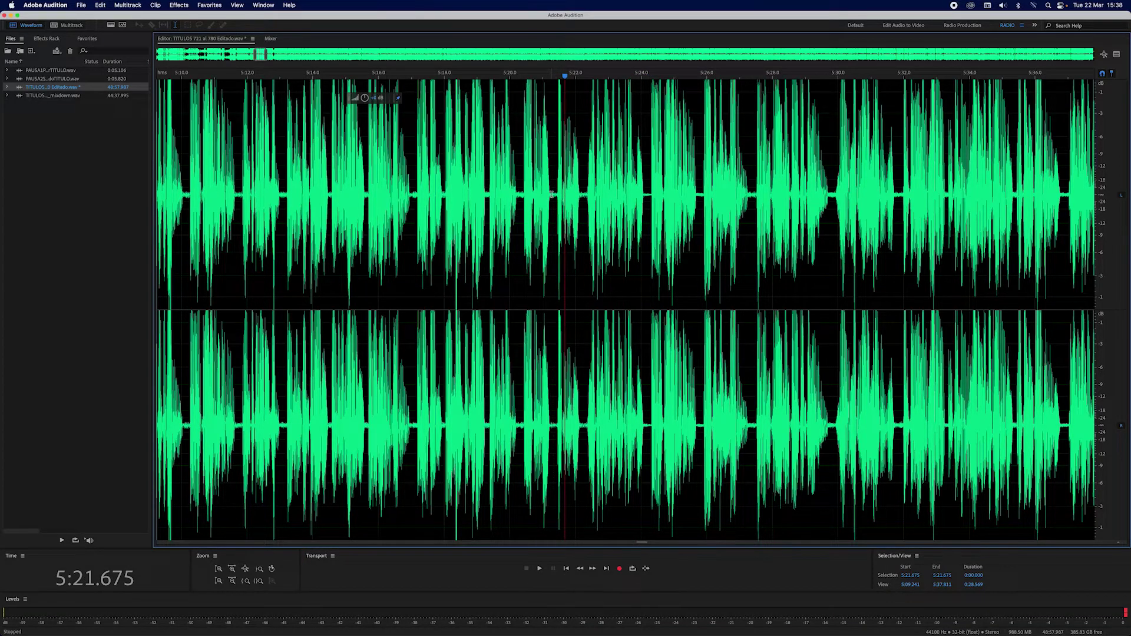
drag(552, 194, 585, 191)
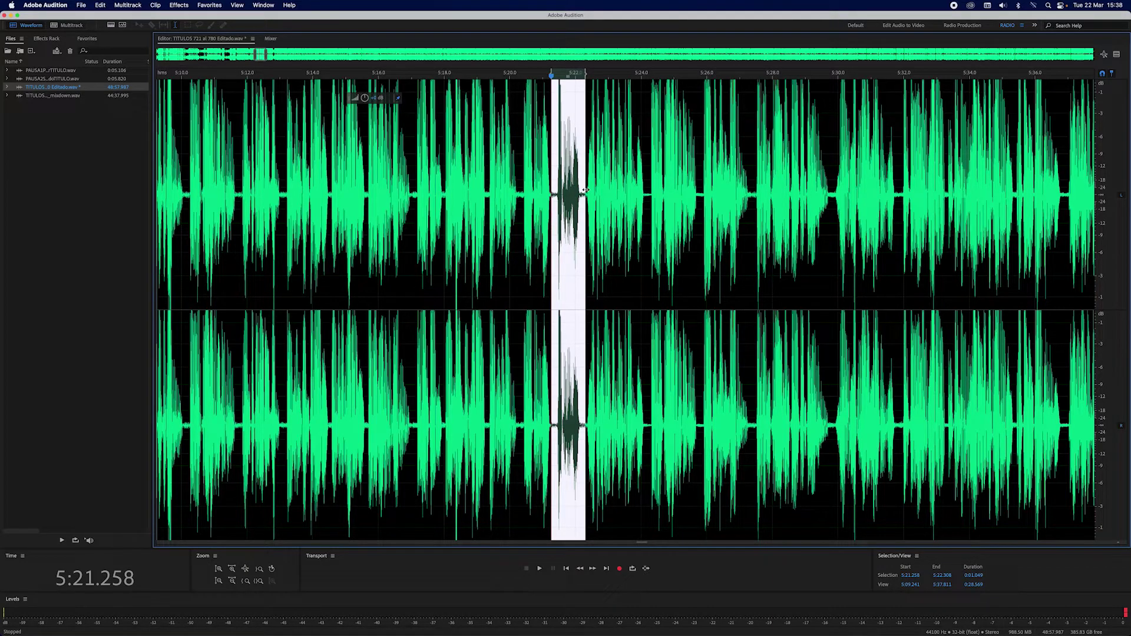
click(102, 5)
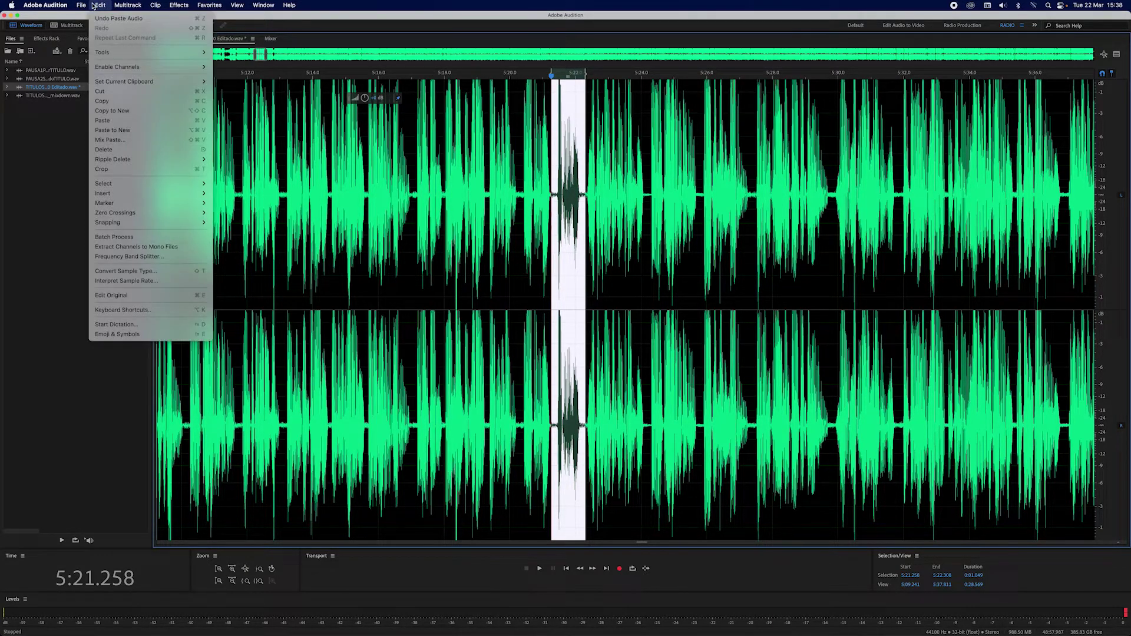
click(103, 120)
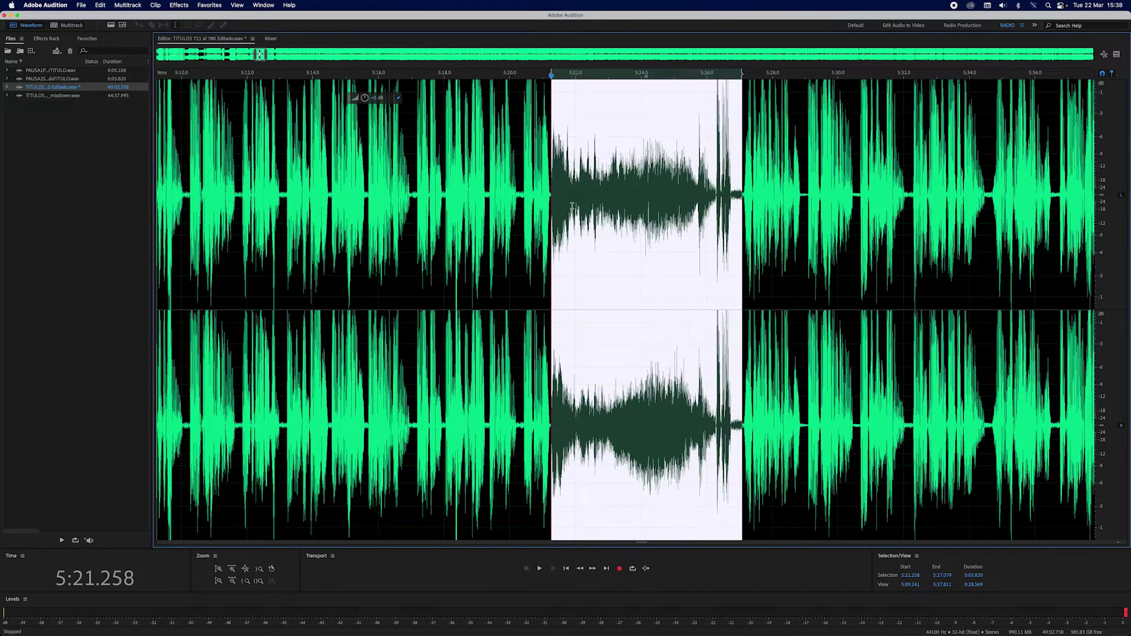
Step: Play the newly pasted pause from about 5:20.9
click(590, 195)
click(539, 167)
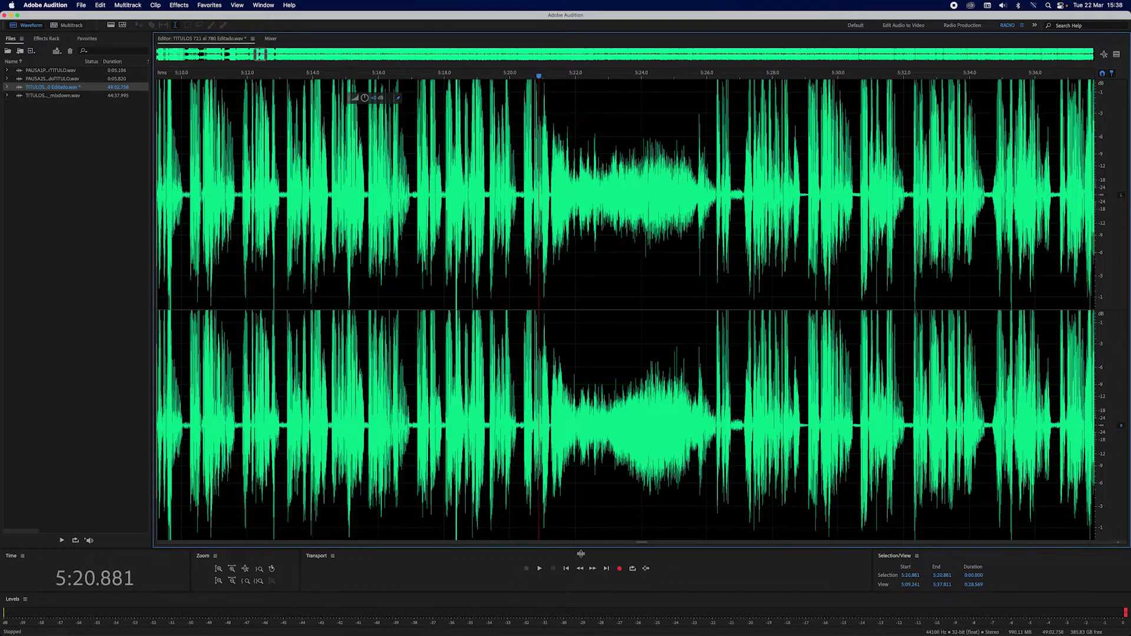
click(545, 569)
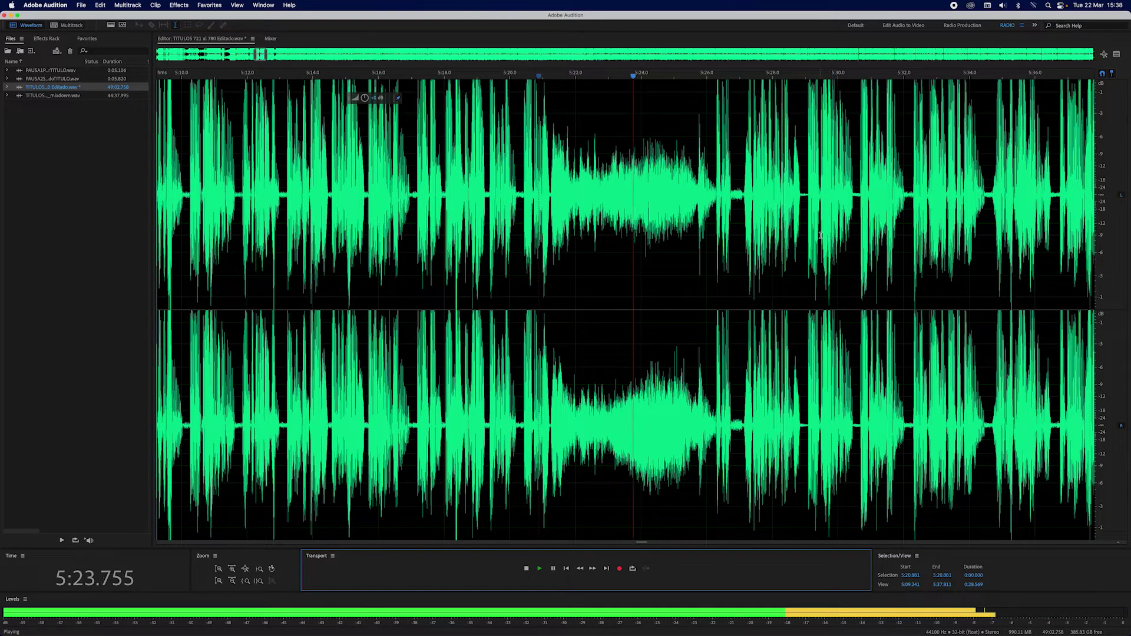
Step: Locate the earlier pasted pause near 6:10 and play its beginning to identify it
scroll(820, 236, right, 3)
scroll(820, 236, right, 3)
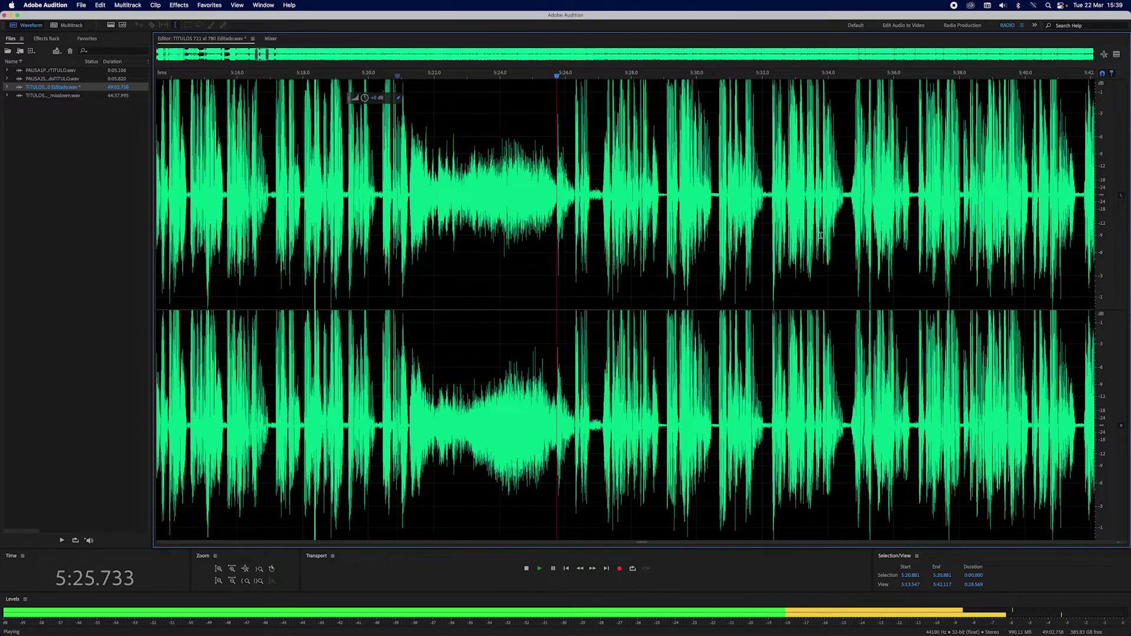
scroll(820, 236, right, 1)
scroll(820, 236, right, 1)
scroll(820, 236, right, 10)
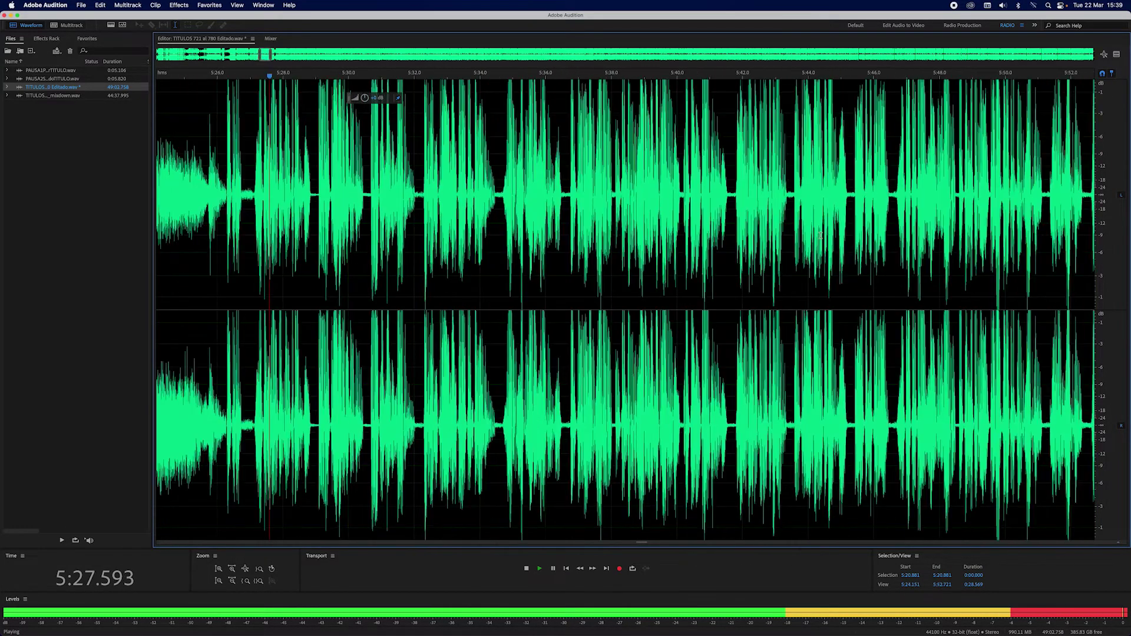
scroll(820, 235, right, 19)
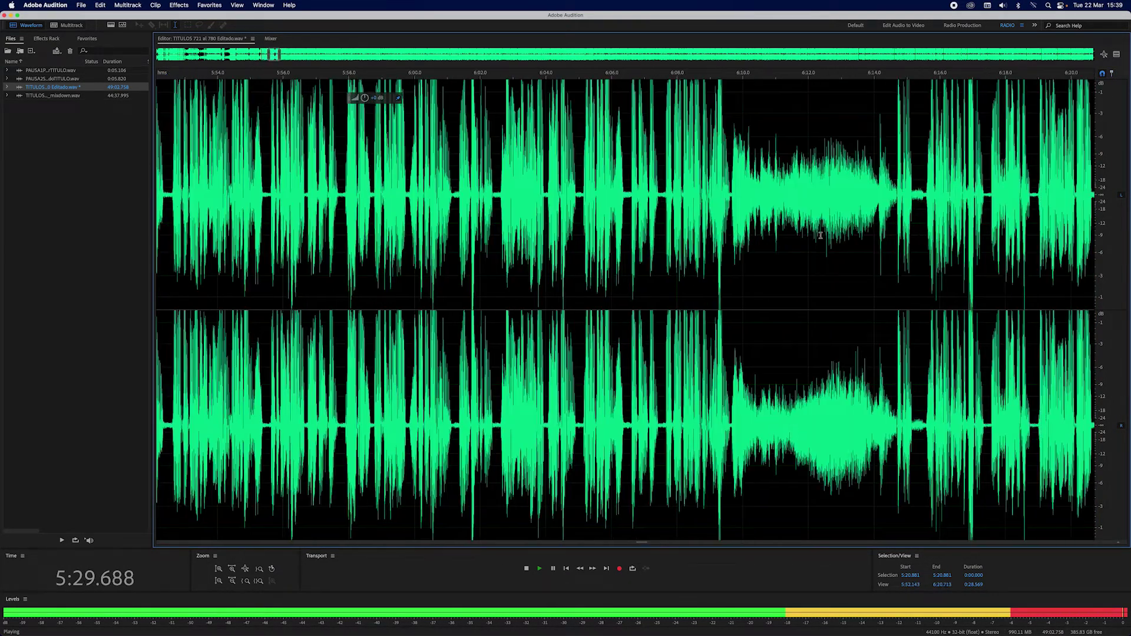
scroll(820, 236, right, 4)
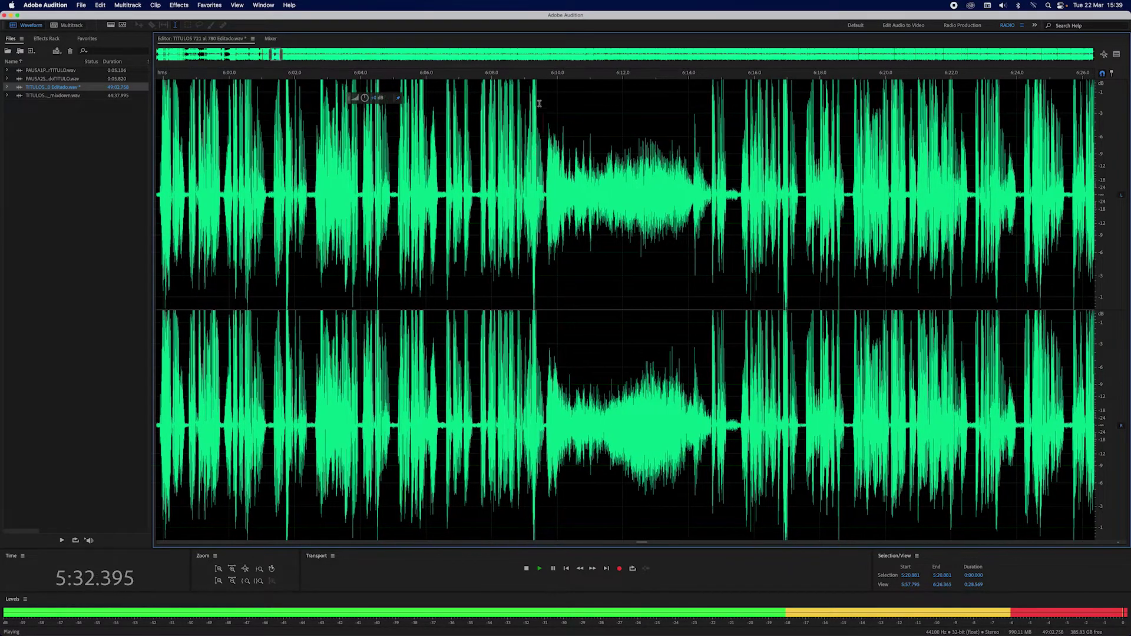
click(539, 103)
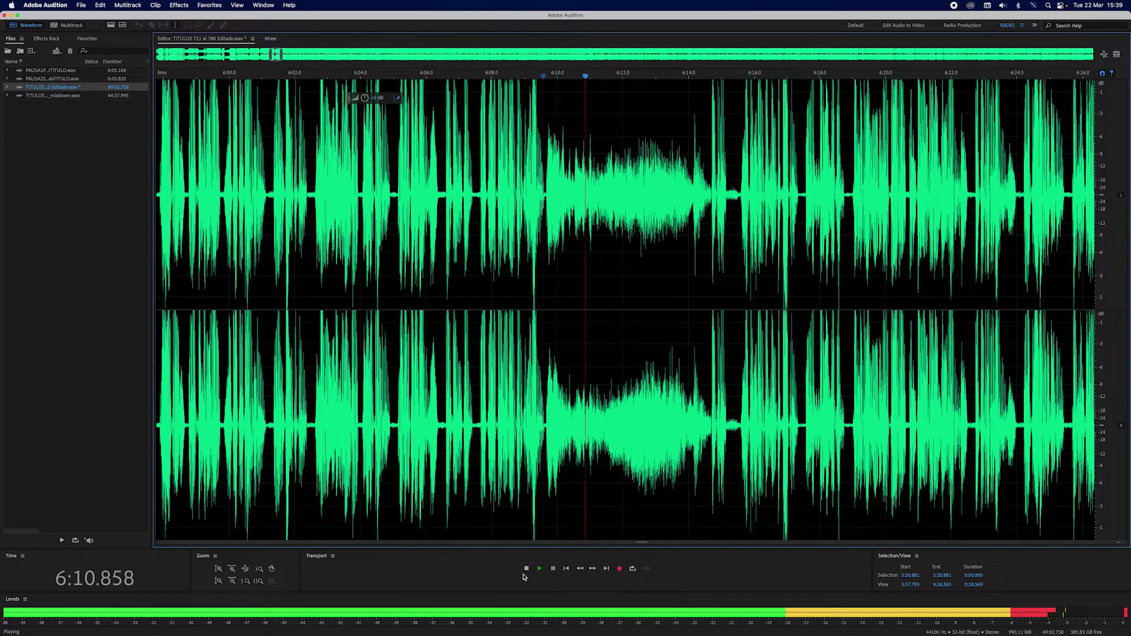
key(space)
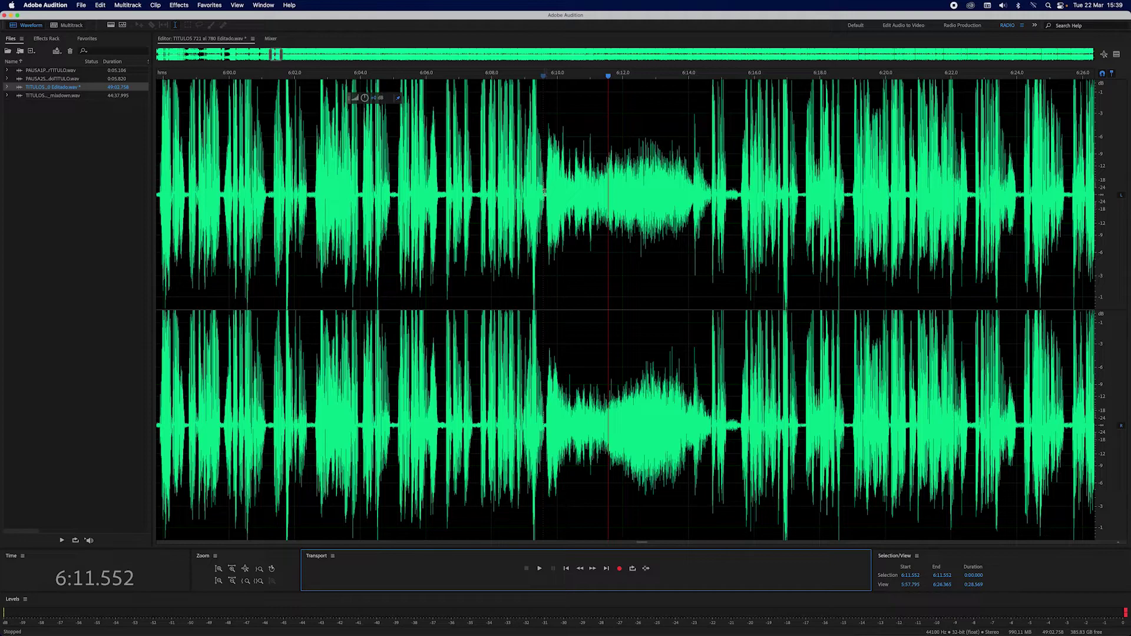
Step: Select the earlier pasted pause from 6:09.624 to about 6:15.168 and open PAUSA3TercerTITULO.wav
drag(544, 191, 729, 177)
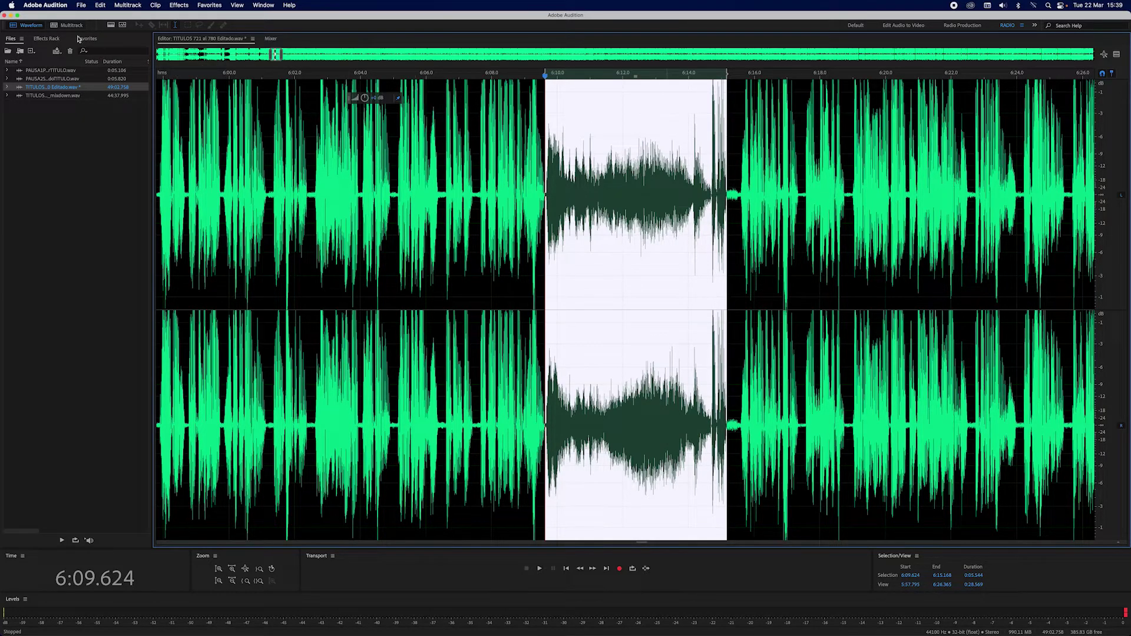
click(81, 5)
click(88, 29)
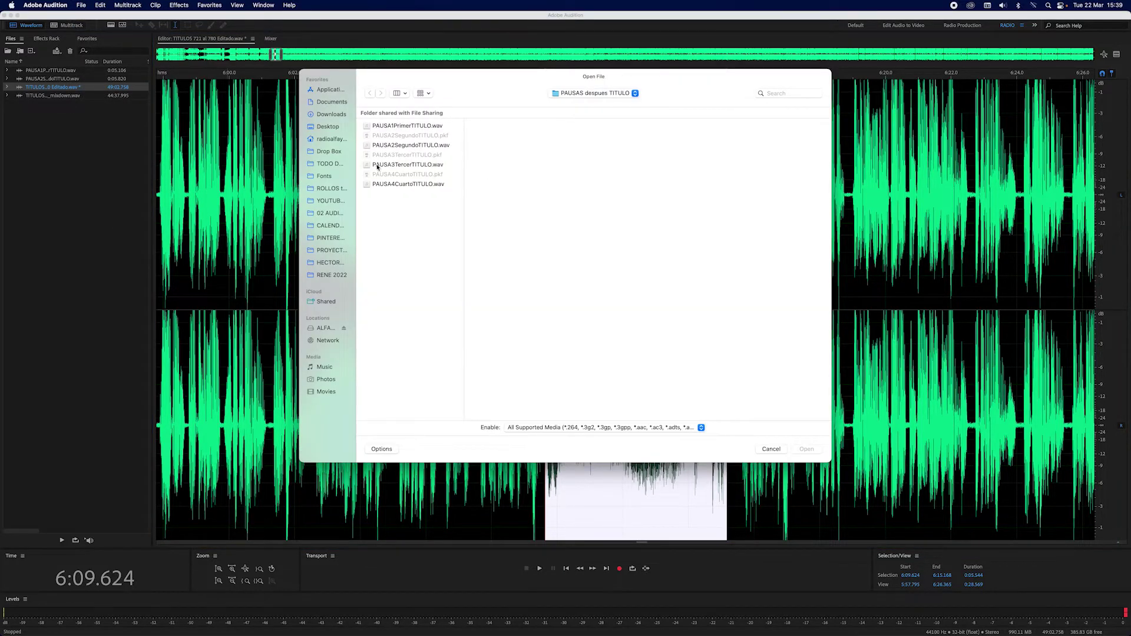
double_click(377, 166)
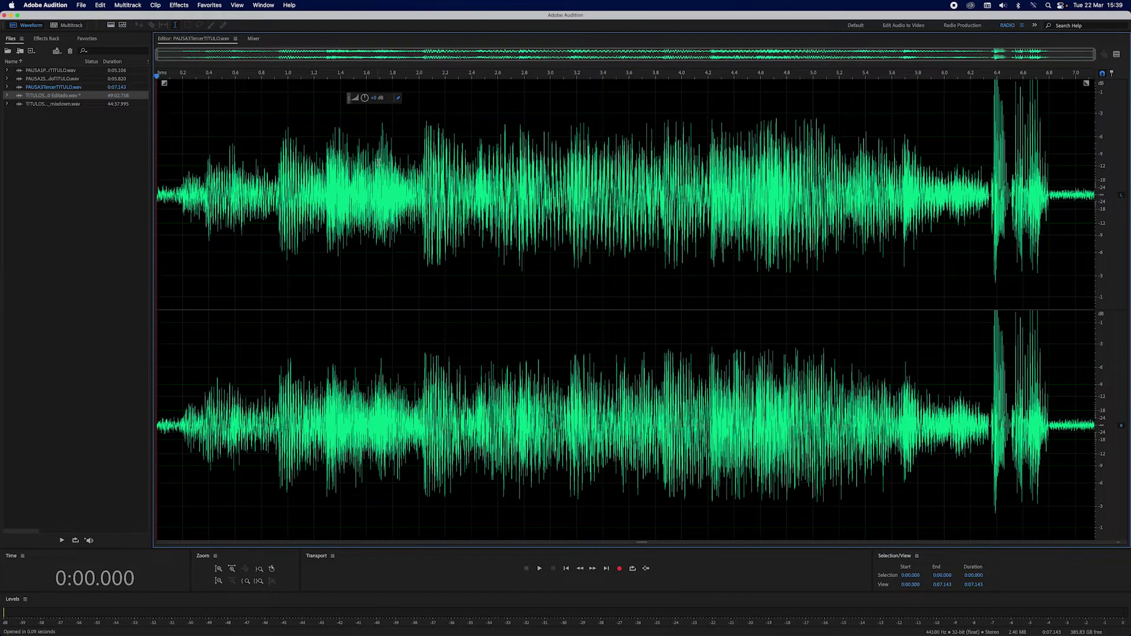
Step: Select the entire PAUSA3TercerTITULO.wav waveform and copy it
click(99, 5)
mouse_move(183, 182)
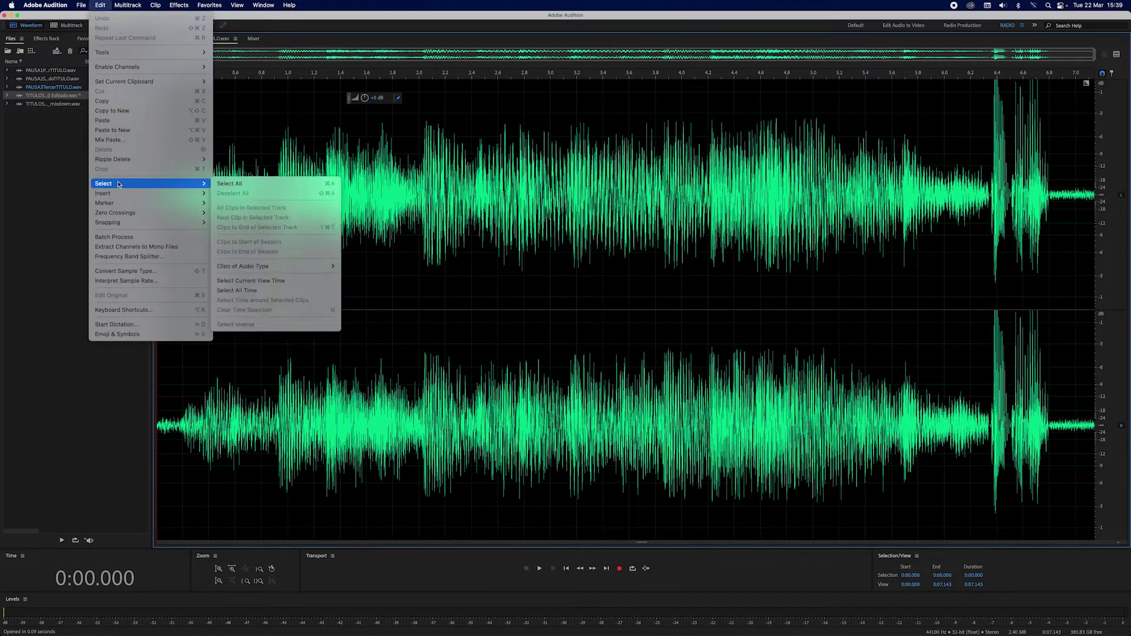
click(230, 184)
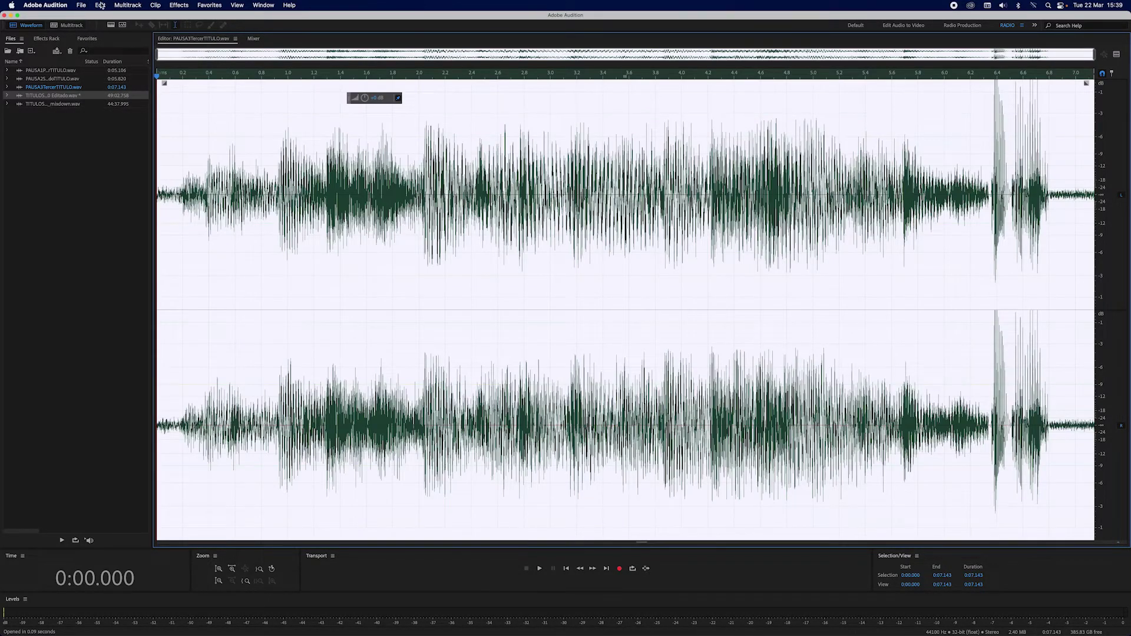
click(100, 5)
click(82, 100)
Step: Paste the third pause over the selection in the titles file and delete the leftover silence after it, from 6:16.767 to about 6:17.160
double_click(54, 96)
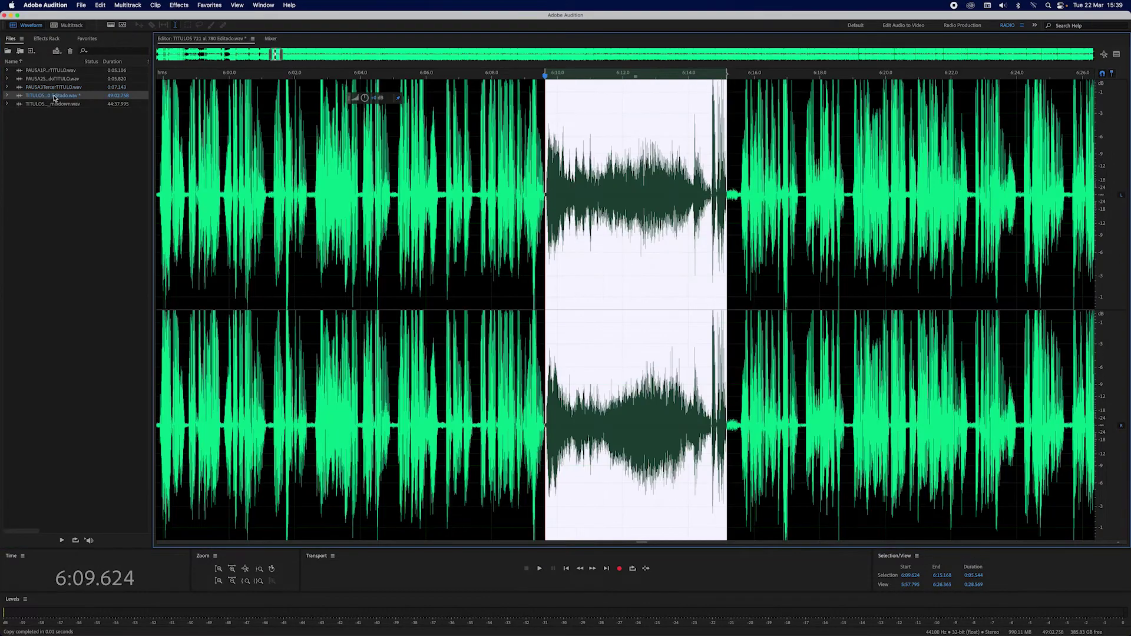
click(731, 196)
click(100, 6)
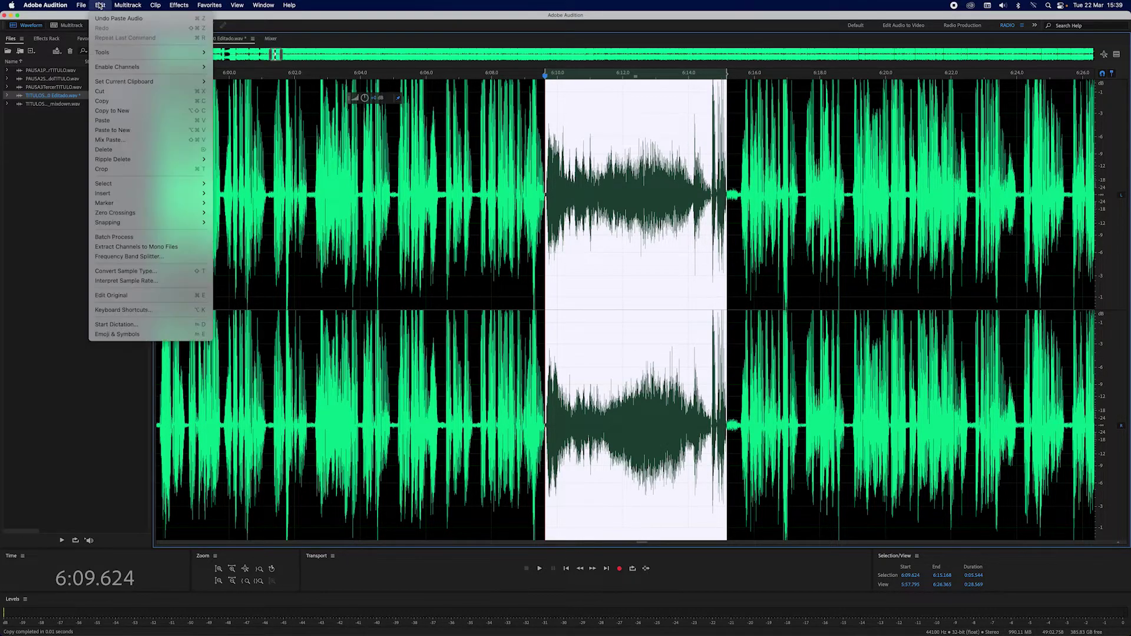
click(103, 120)
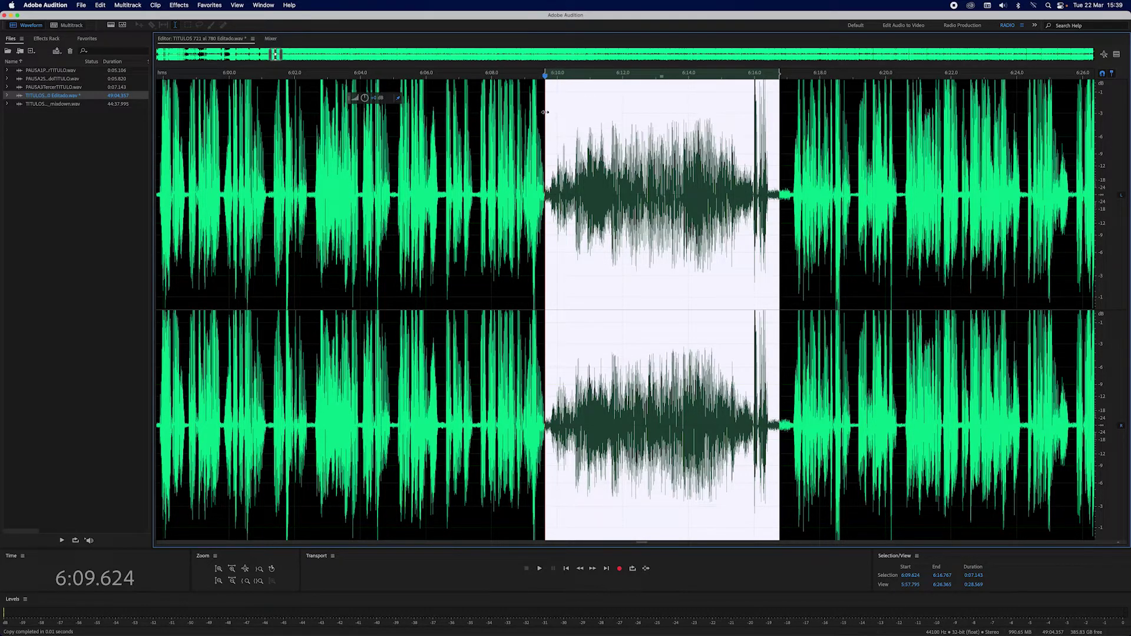
drag(545, 112, 793, 118)
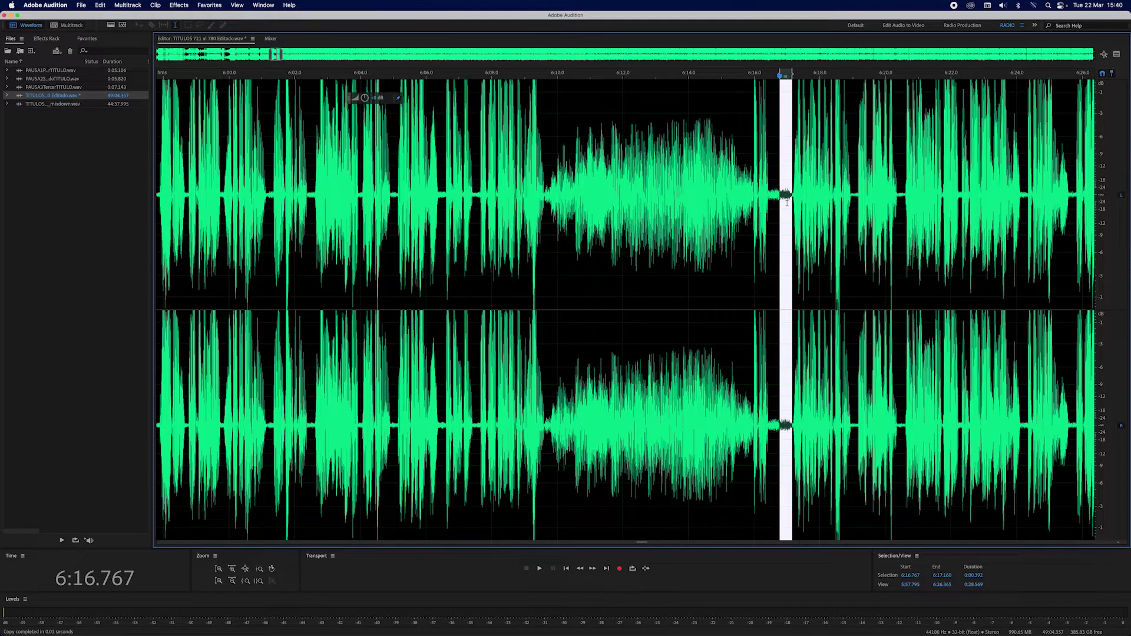
key(Delete)
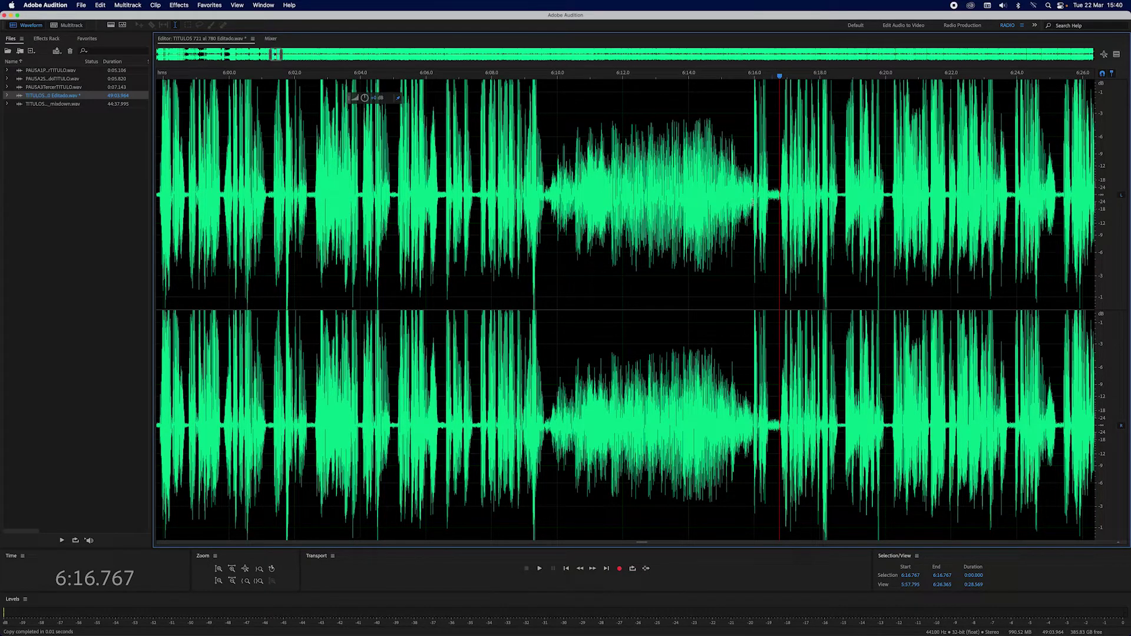
Step: Locate the next short segment between titles near 6:56 and play the passage from 6:55.850 to check it
scroll(754, 202, right, 10)
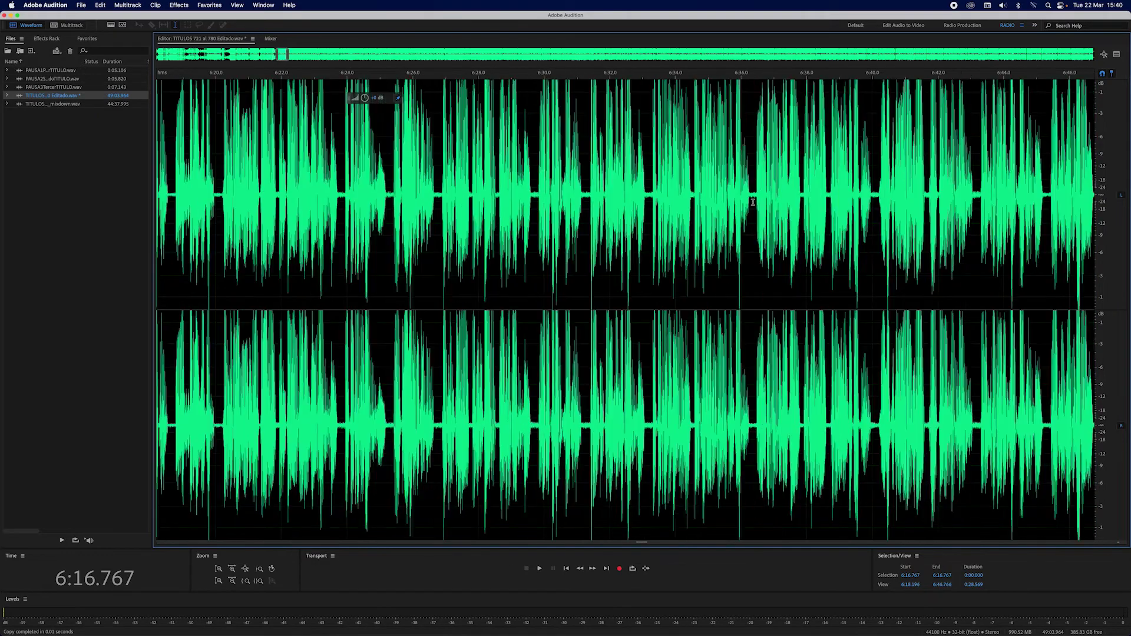
scroll(753, 202, right, 8)
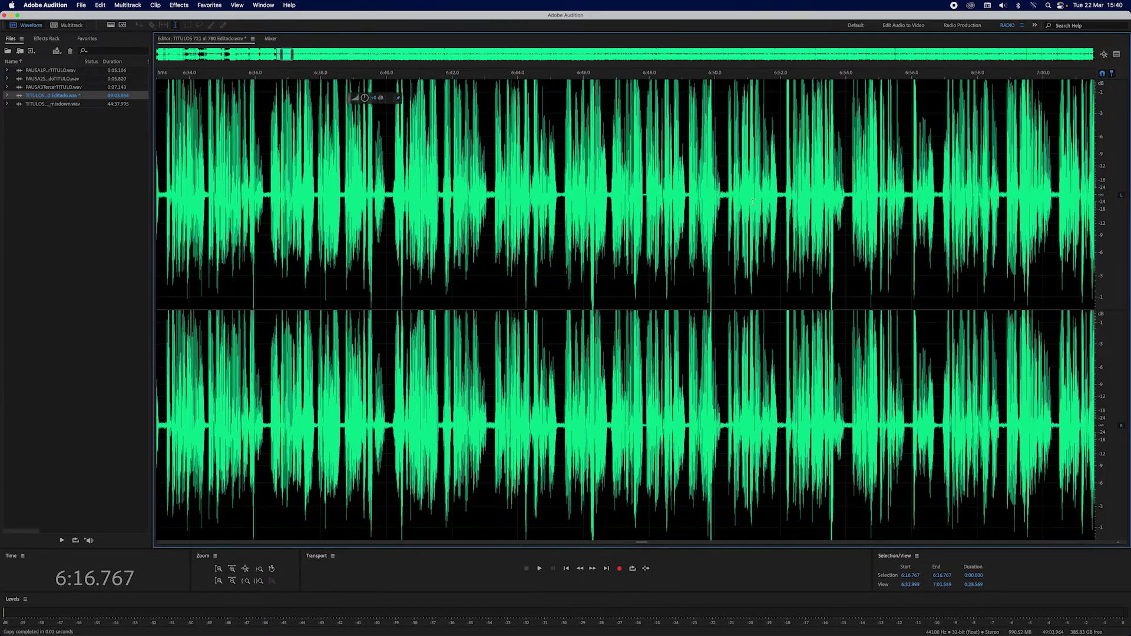
scroll(753, 203, right, 5)
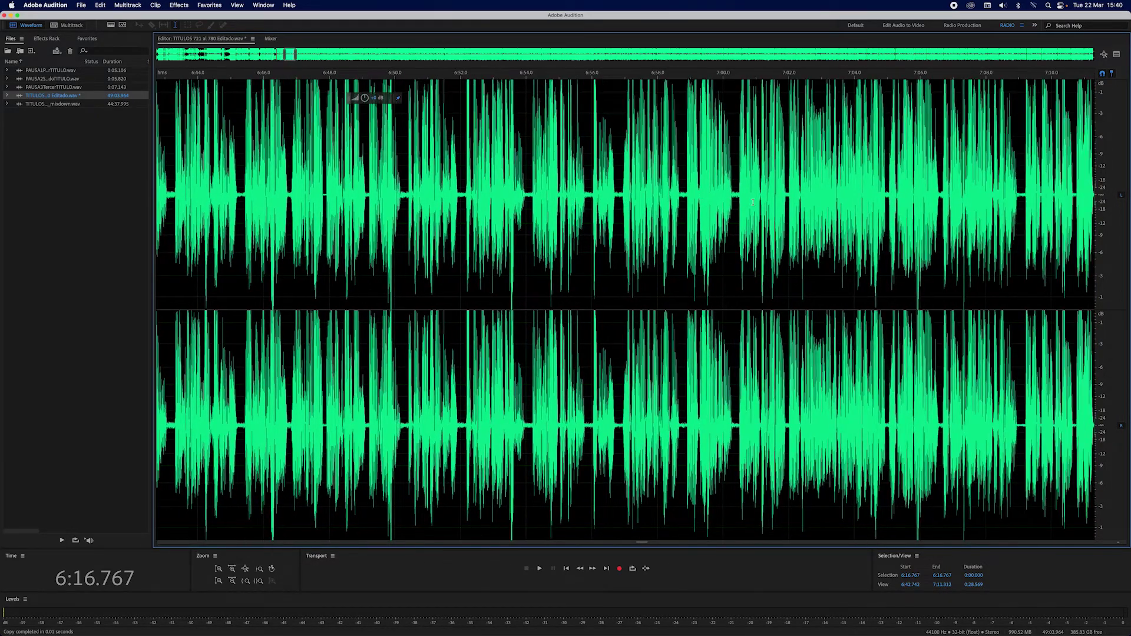
scroll(753, 202, right, 2)
click(579, 76)
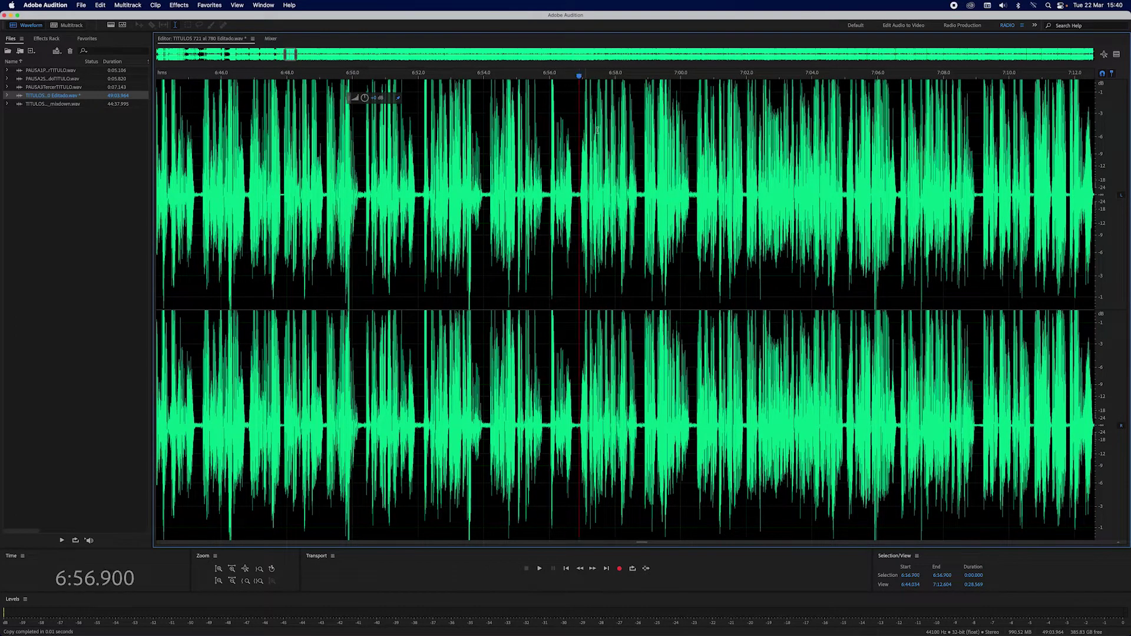
click(545, 76)
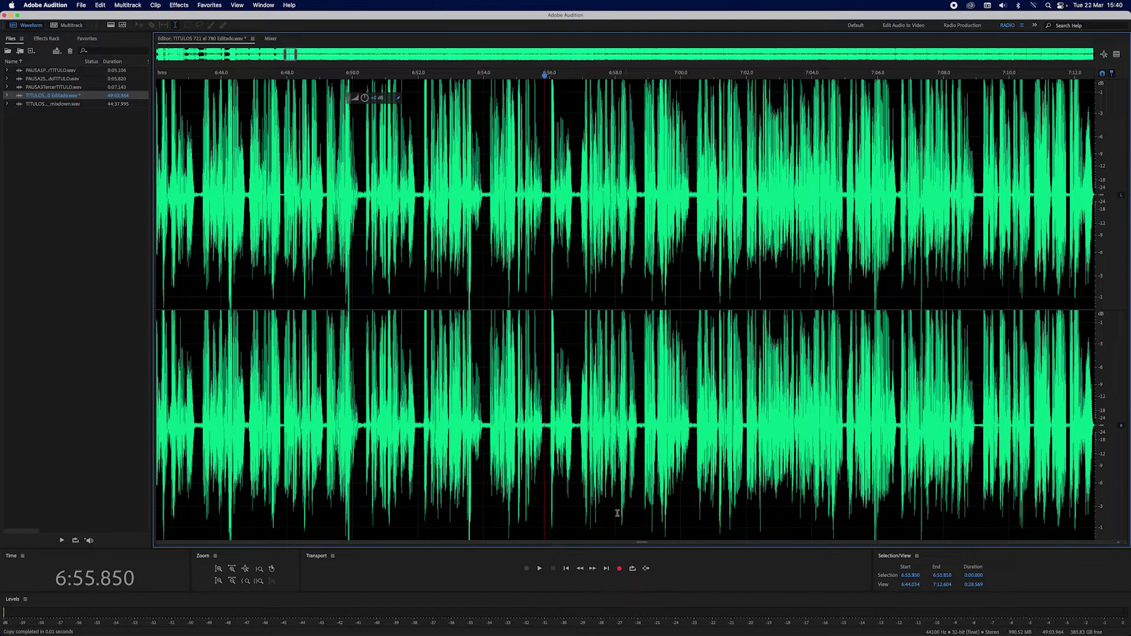
click(539, 568)
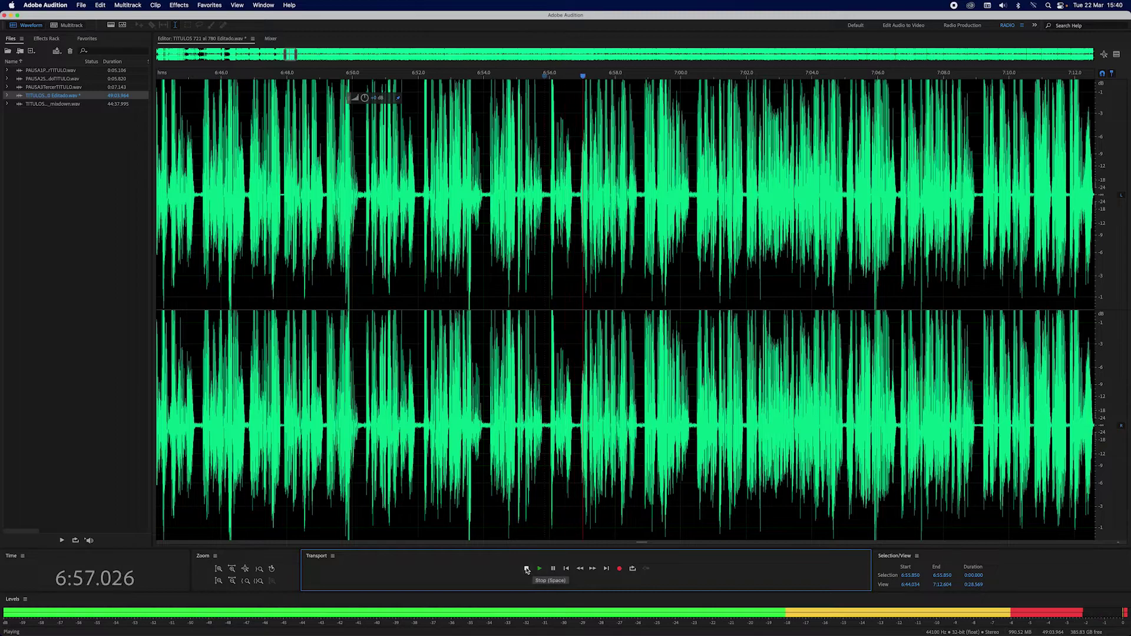
key(space)
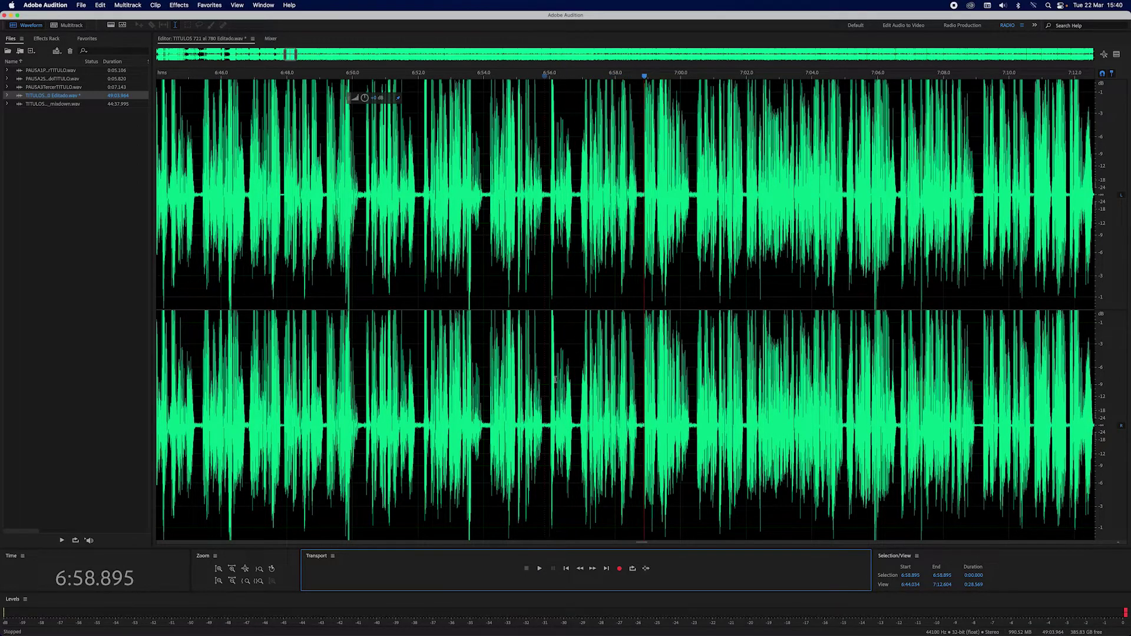
Step: Select the short segment from 6:55.796 to about 6:56.900 and open PAUSA4CuartoTITULO.wav
drag(543, 194, 579, 187)
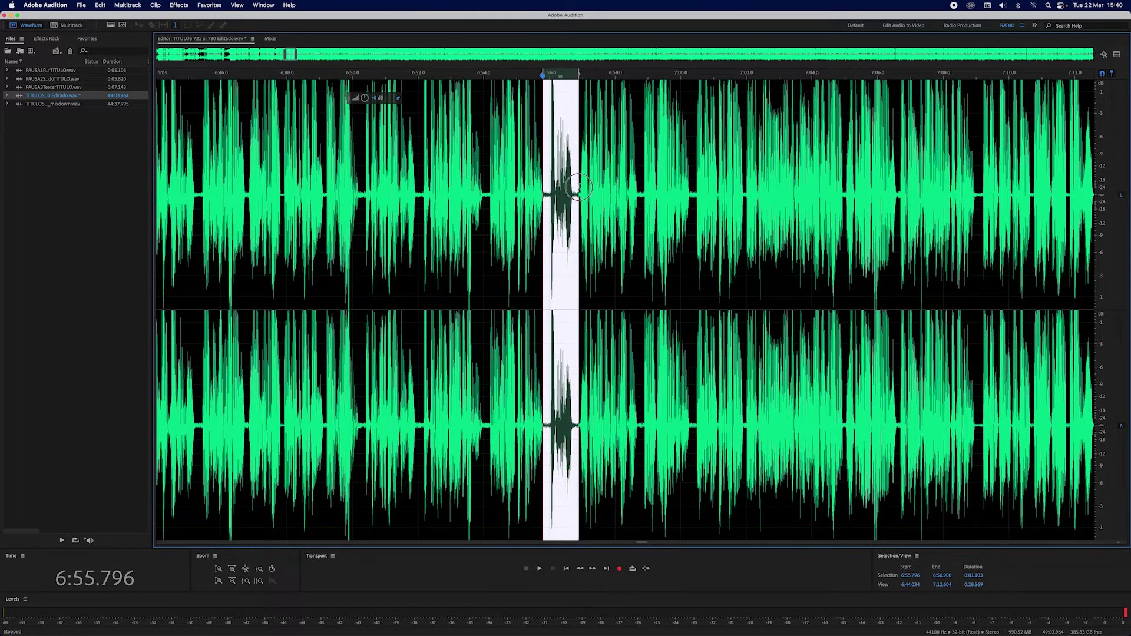
click(84, 167)
double_click(84, 167)
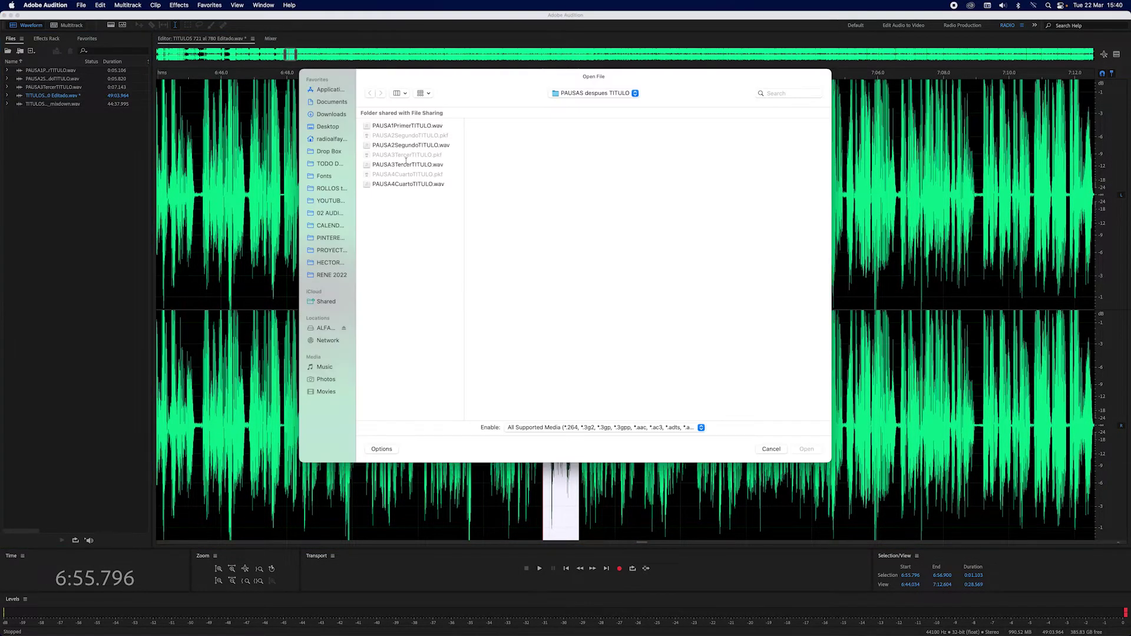
double_click(388, 184)
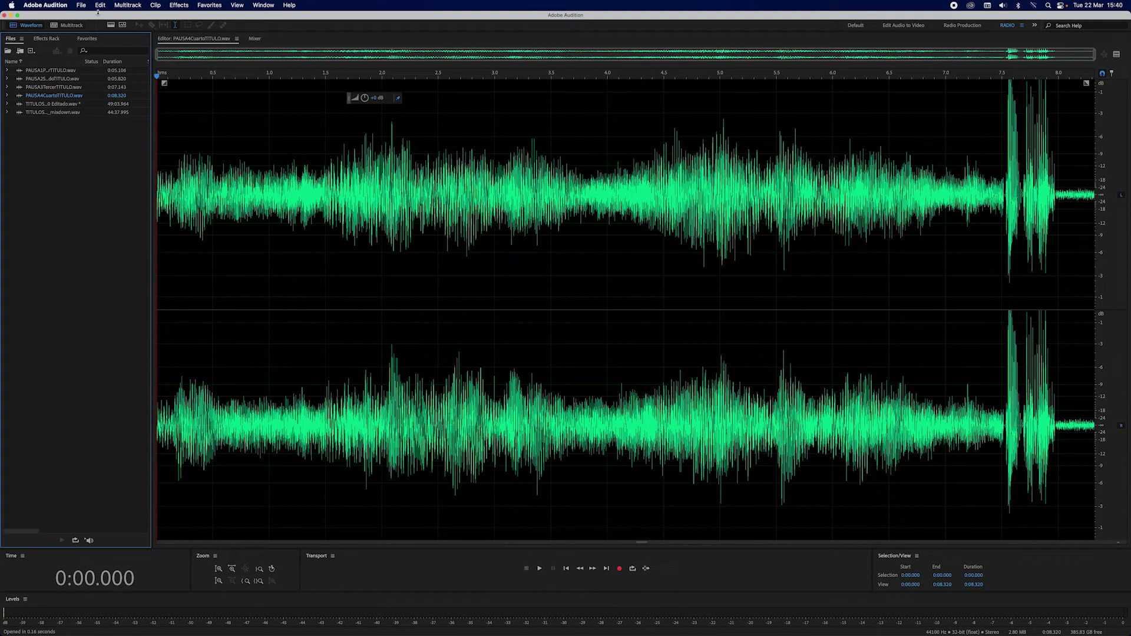
Step: Select the entire PAUSA4CuartoTITULO.wav waveform and copy it
click(99, 7)
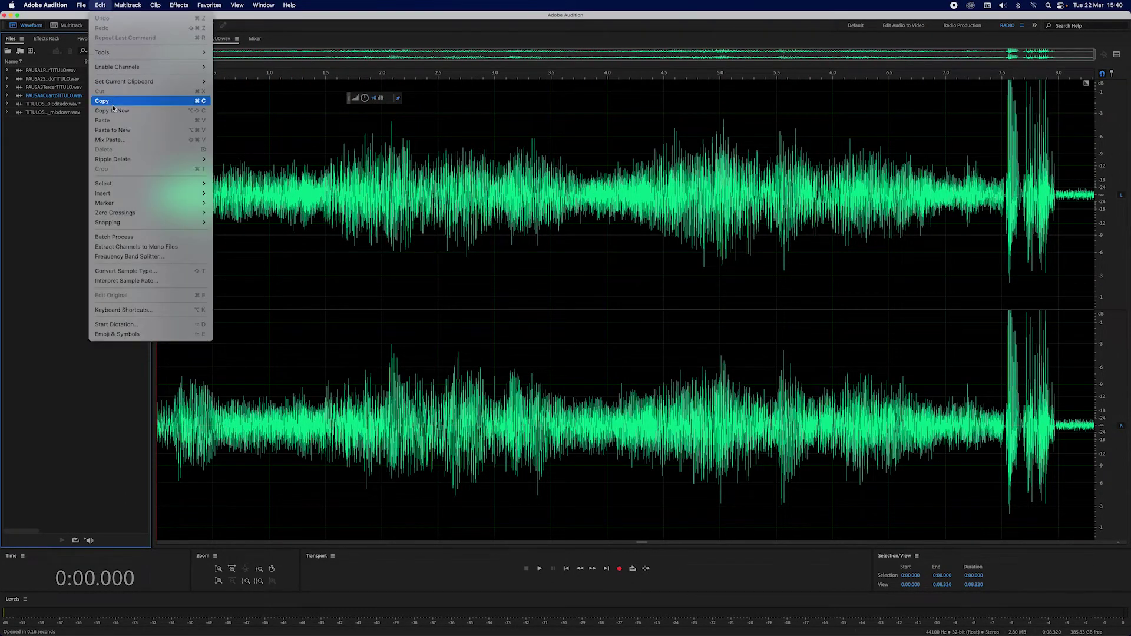
mouse_move(112, 182)
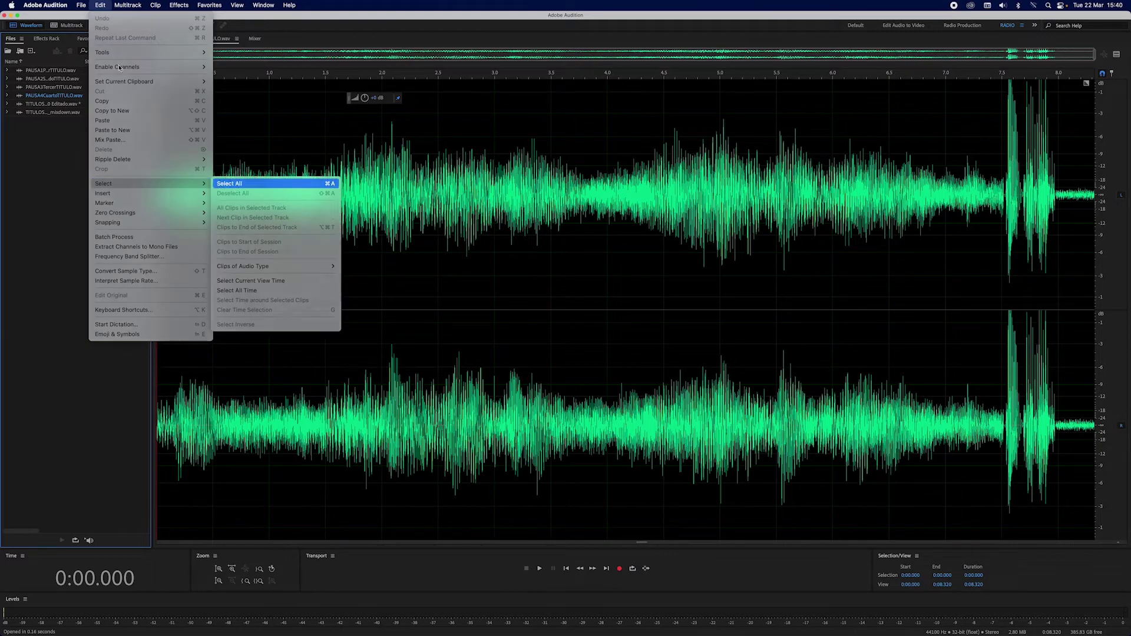
click(233, 183)
click(96, 5)
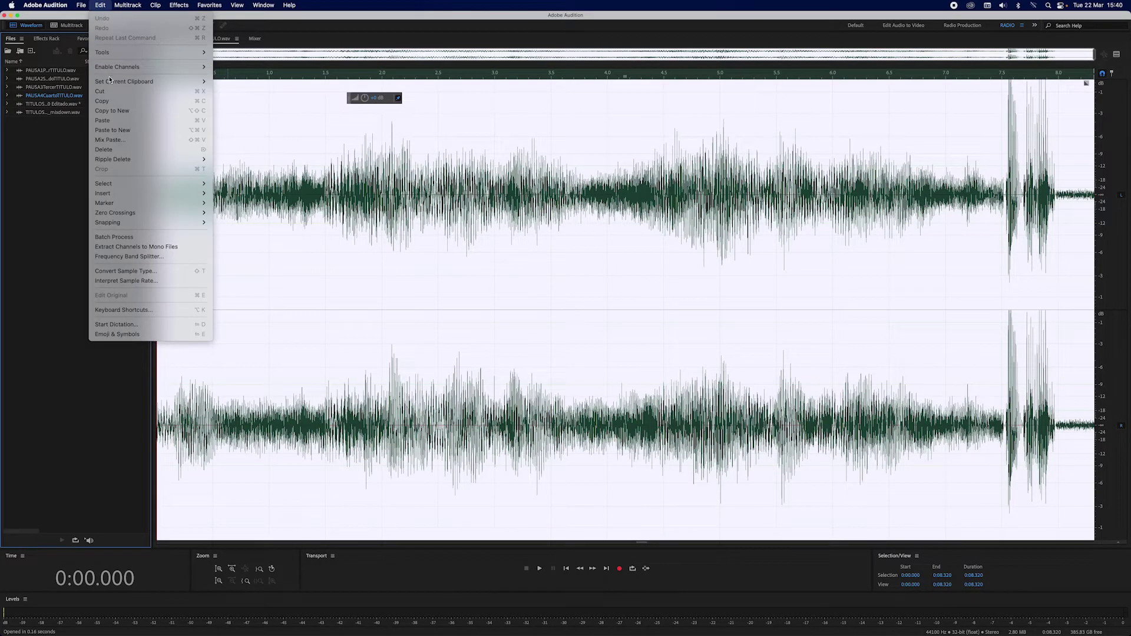
click(103, 100)
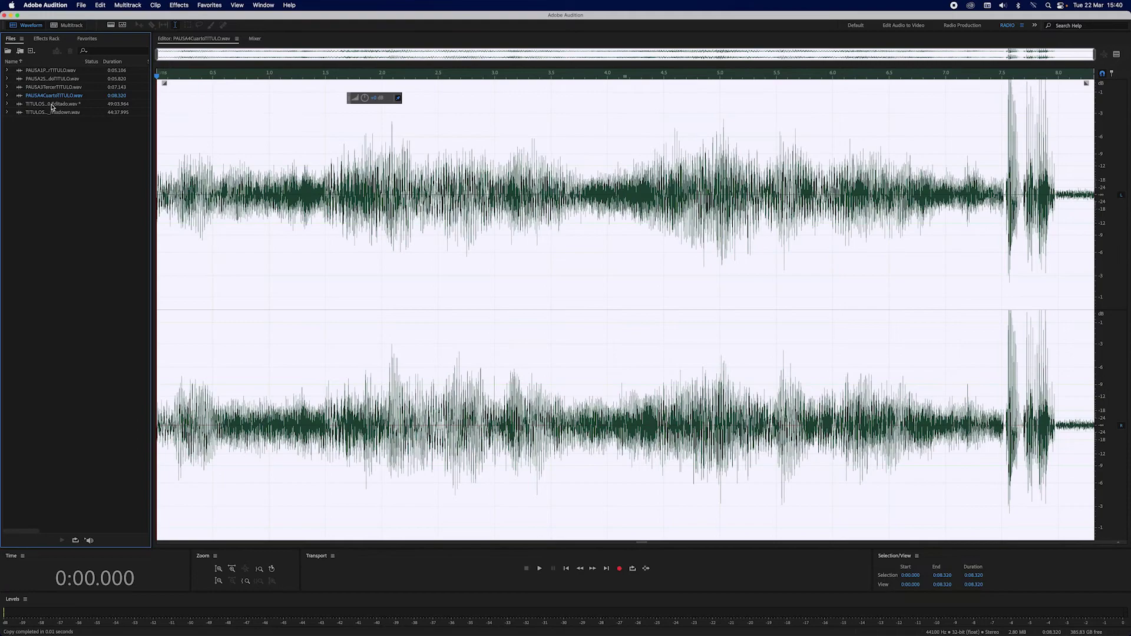
Step: Return to the titles file, paste the fourth pause over the selected short segment, and clear the selection
double_click(52, 105)
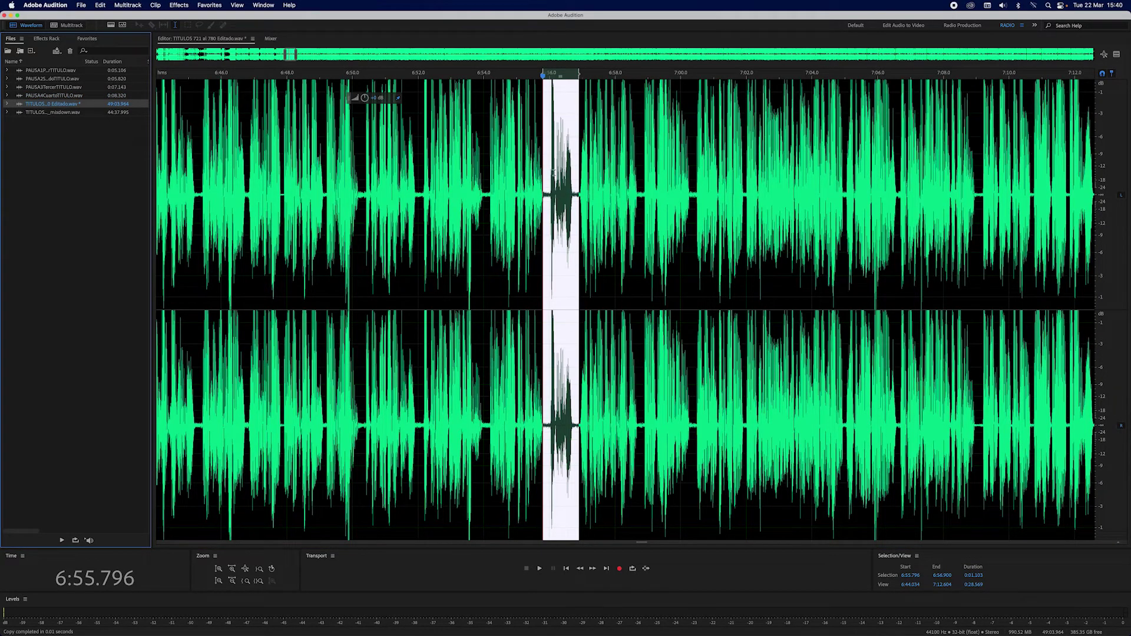
click(102, 5)
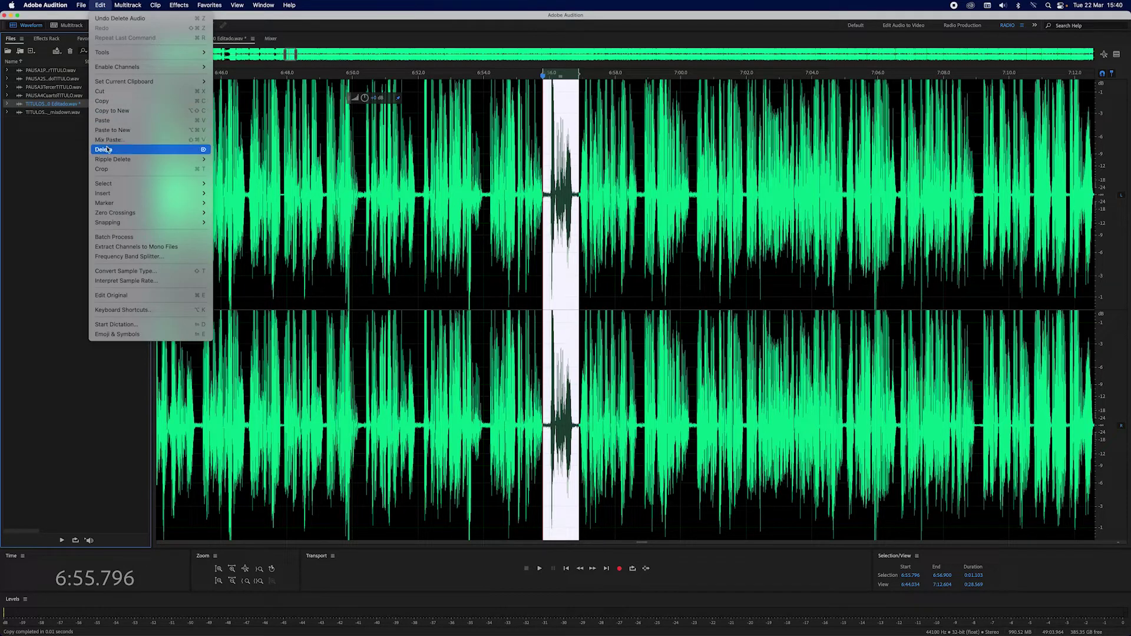
click(103, 120)
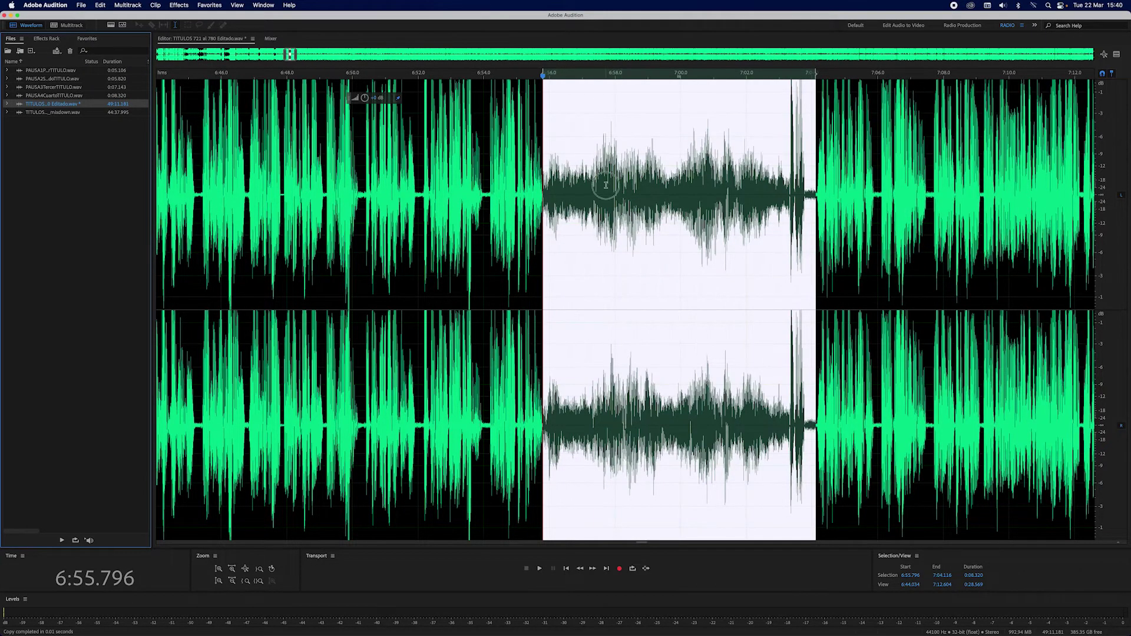
click(606, 186)
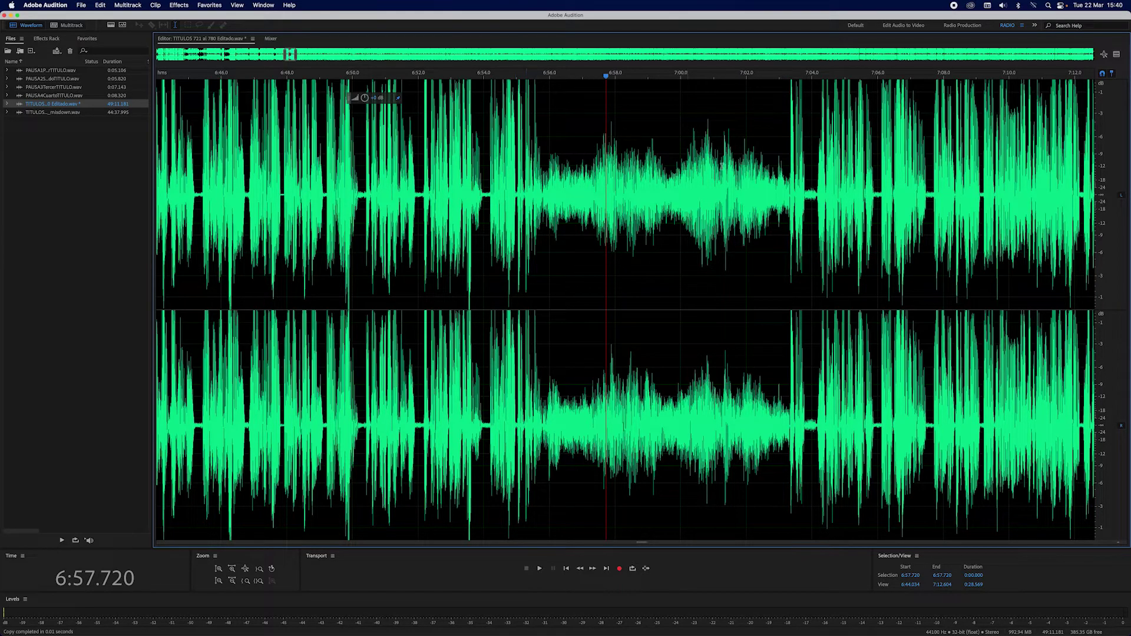
Step: Locate the next short segment between titles near 7:55 and play the passage from 7:54.995 to check it
scroll(758, 169, right, 10)
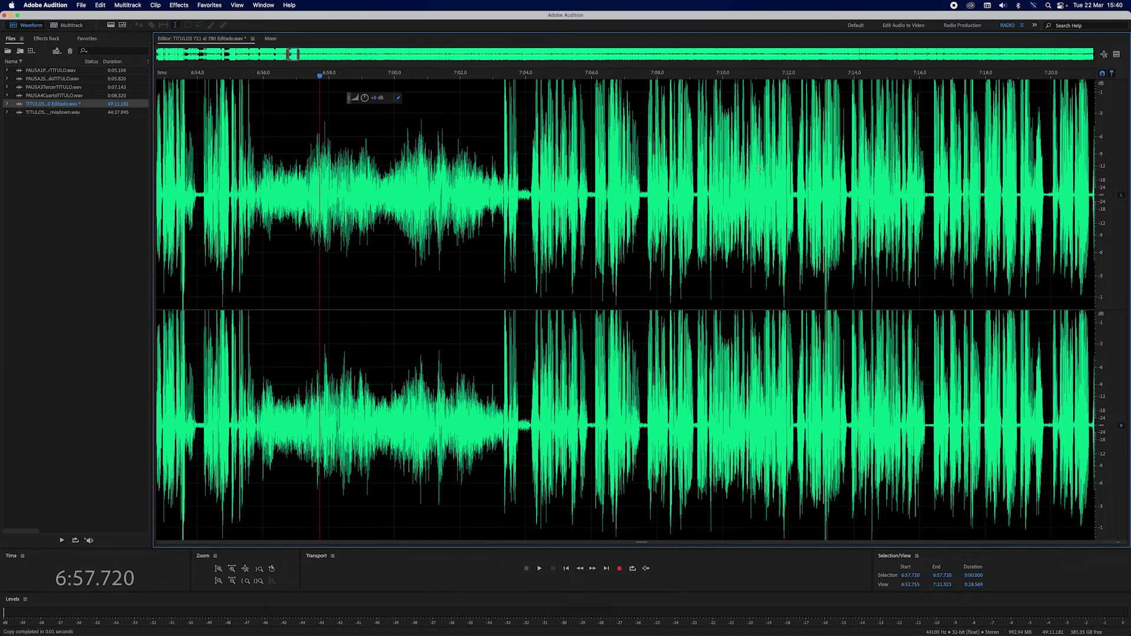
scroll(759, 169, right, 7)
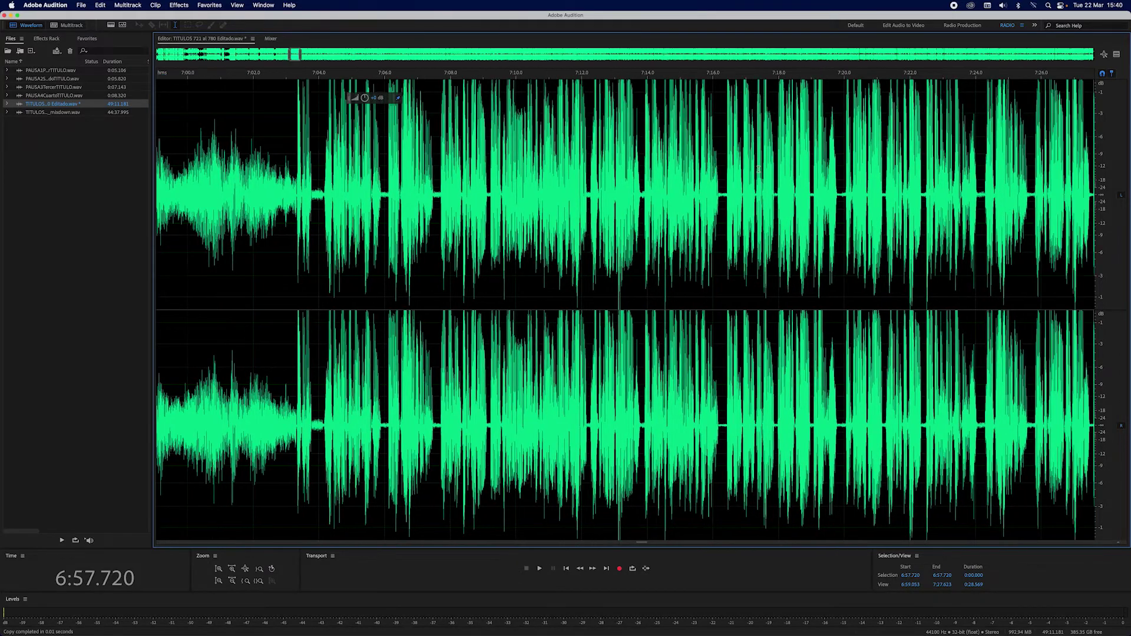
scroll(759, 168, right, 17)
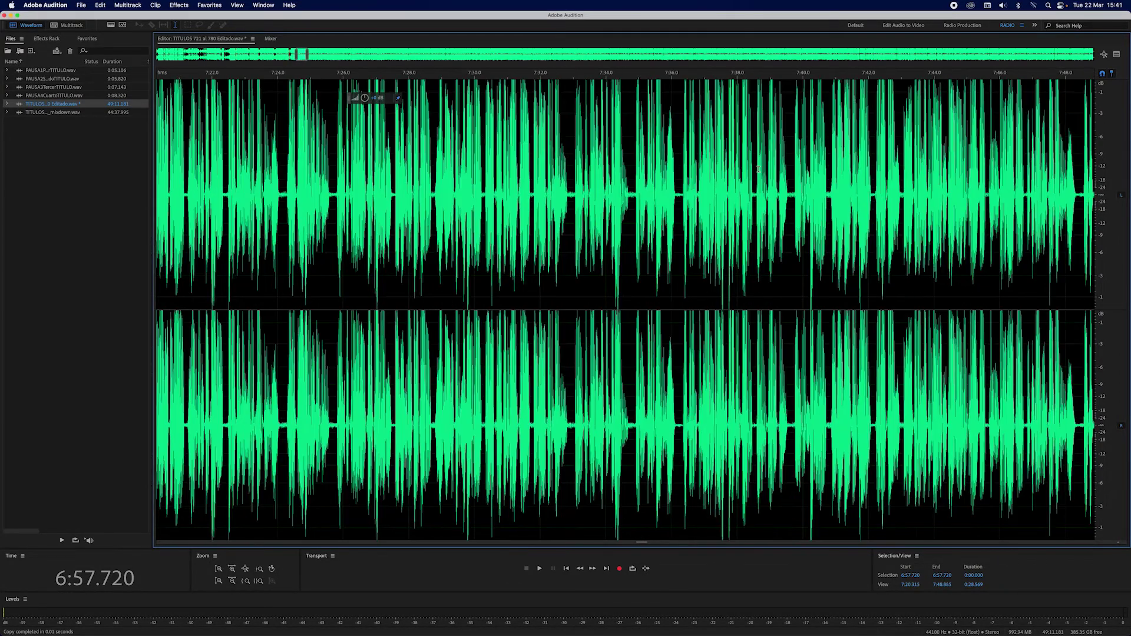
scroll(759, 168, right, 6)
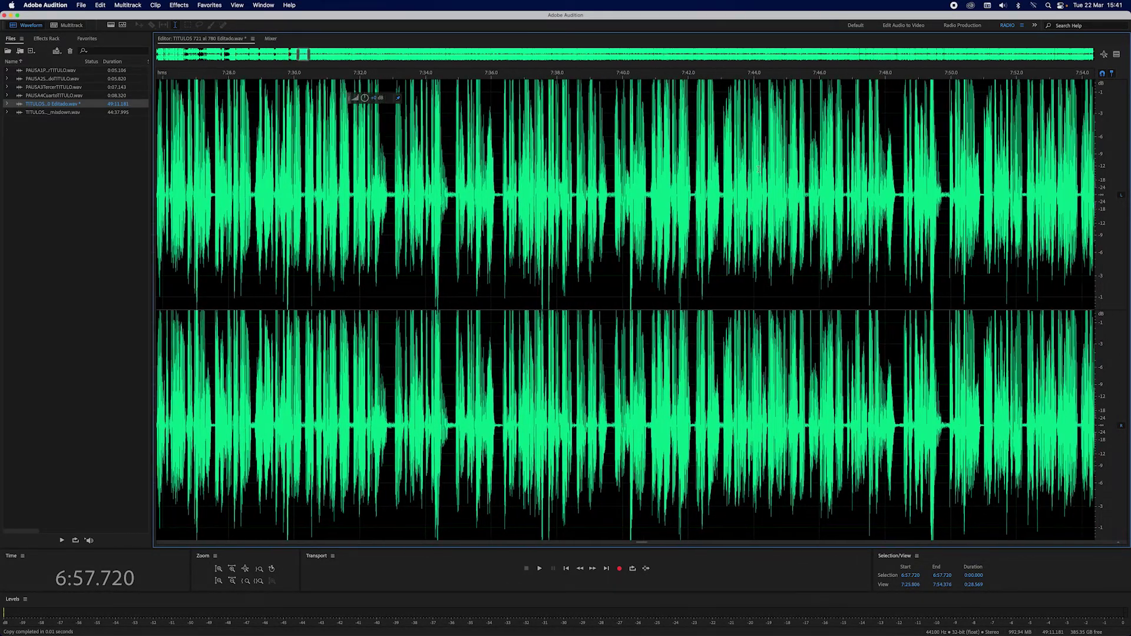
scroll(759, 169, right, 8)
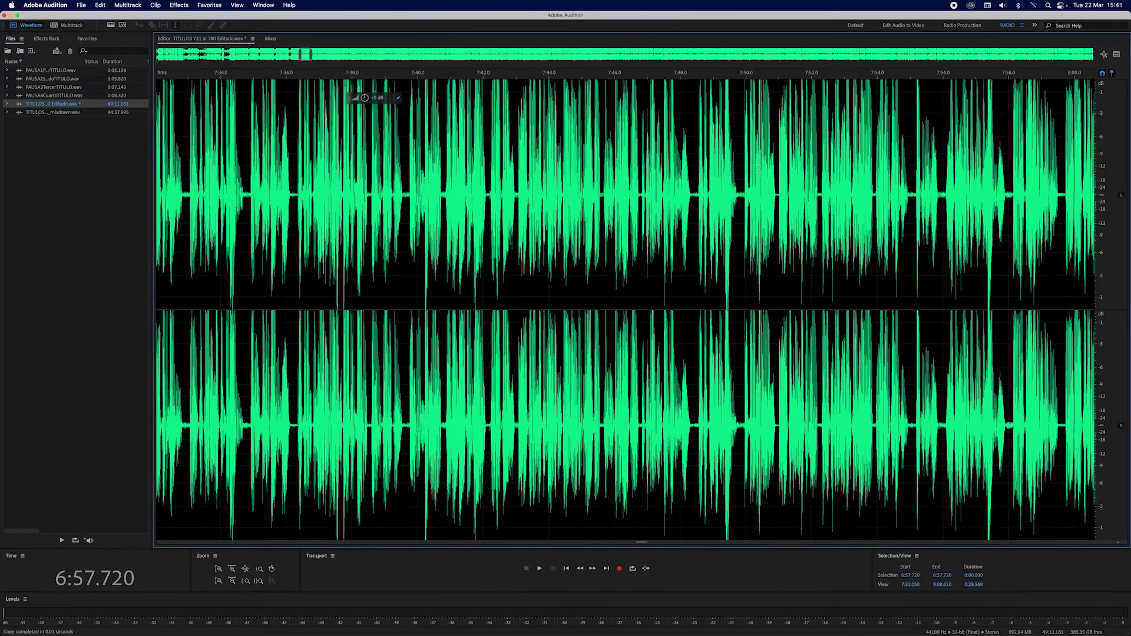
scroll(759, 169, right, 2)
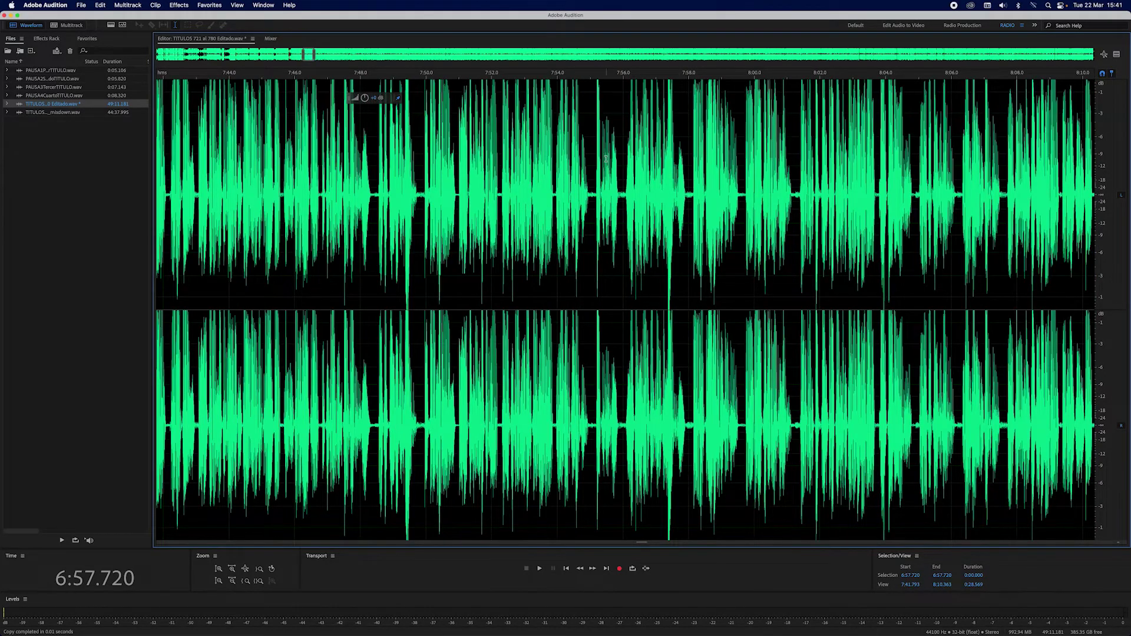
drag(594, 158, 619, 158)
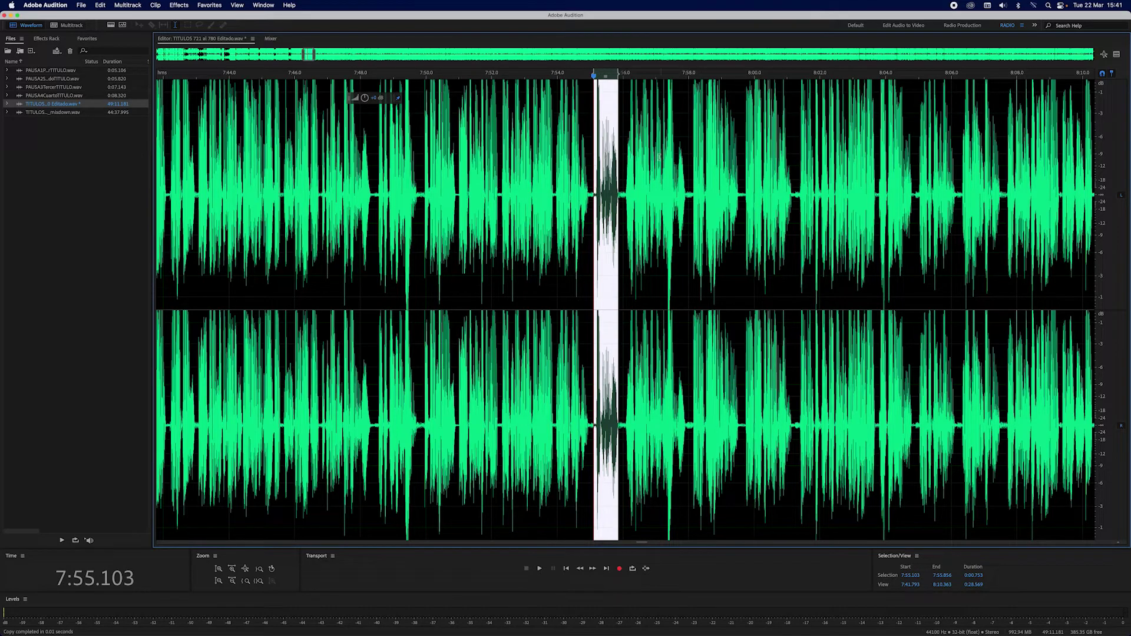
key(Delete)
click(590, 131)
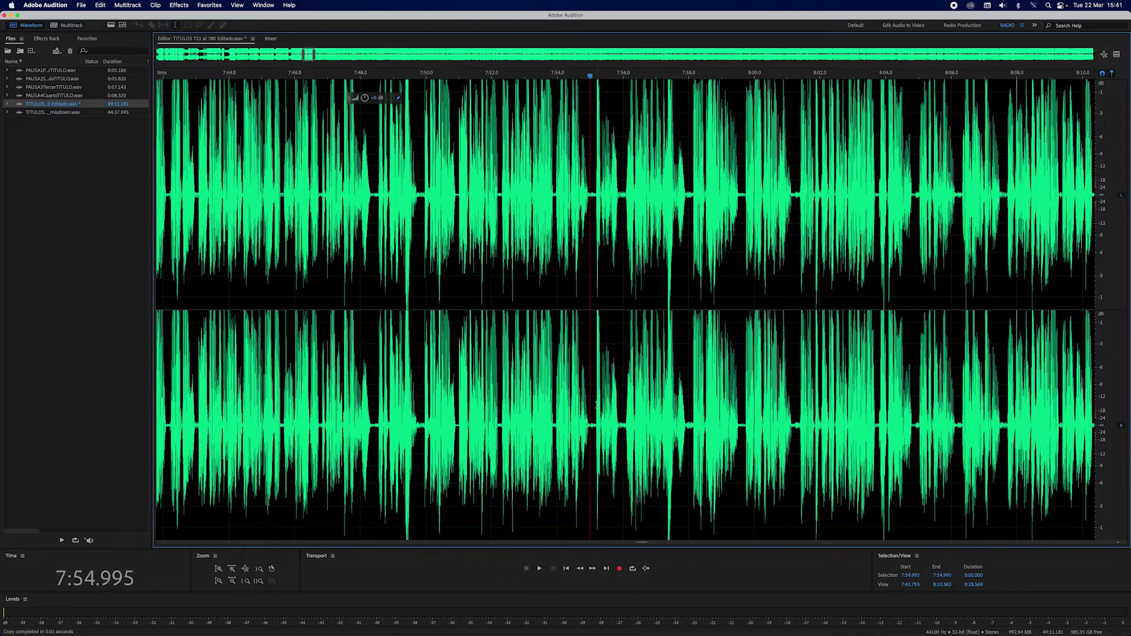
click(539, 569)
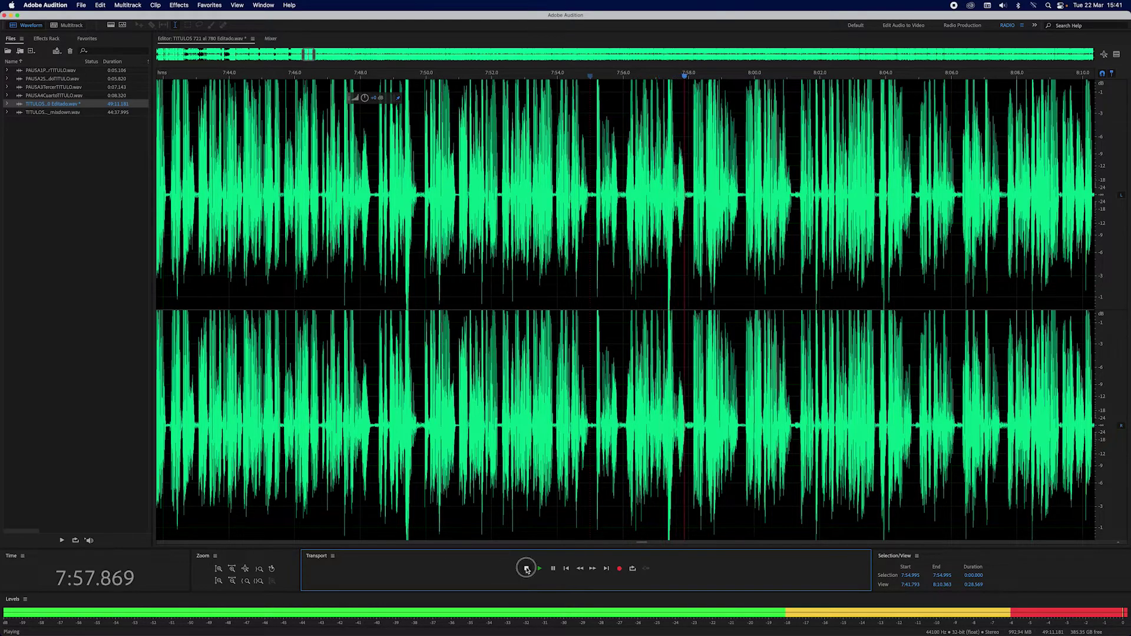
click(527, 569)
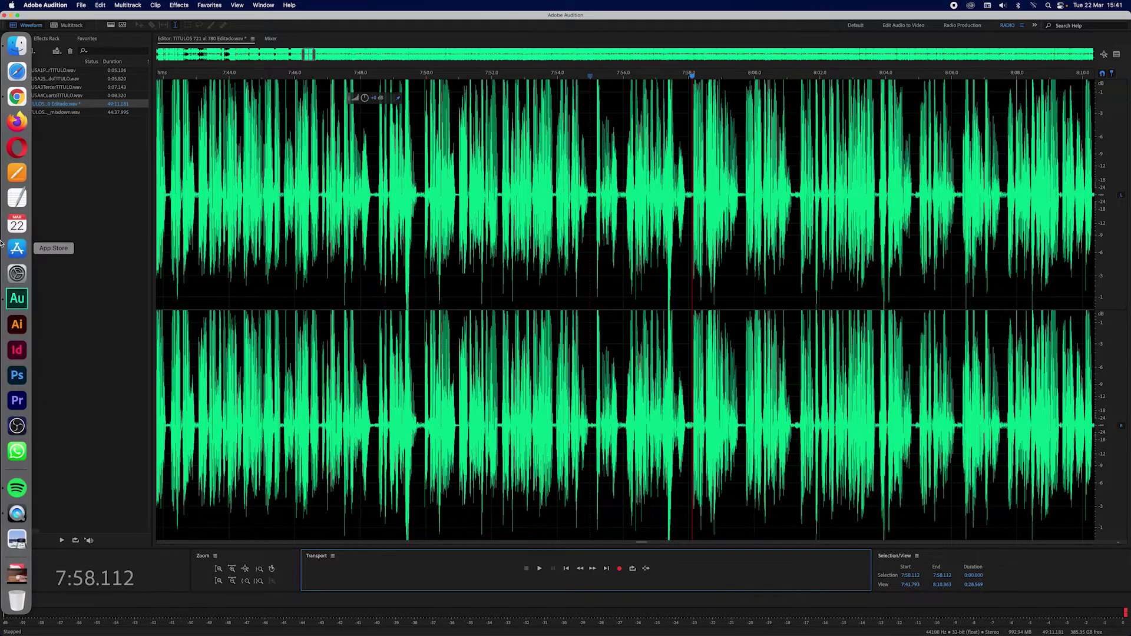
Step: Open 2. Continuamos30segTitulosDCD.wav from the CONTINUAMOS cada 5 TITULOS folder inside 02 AUDIOS TITULOS 2022 copy
click(83, 171)
click(80, 5)
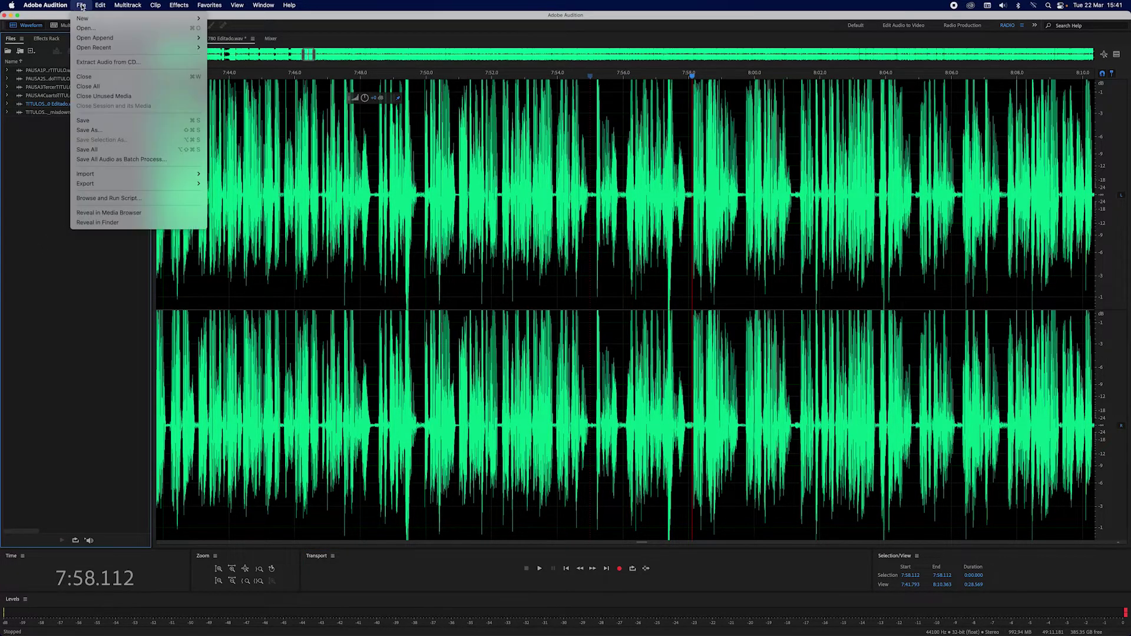
click(86, 30)
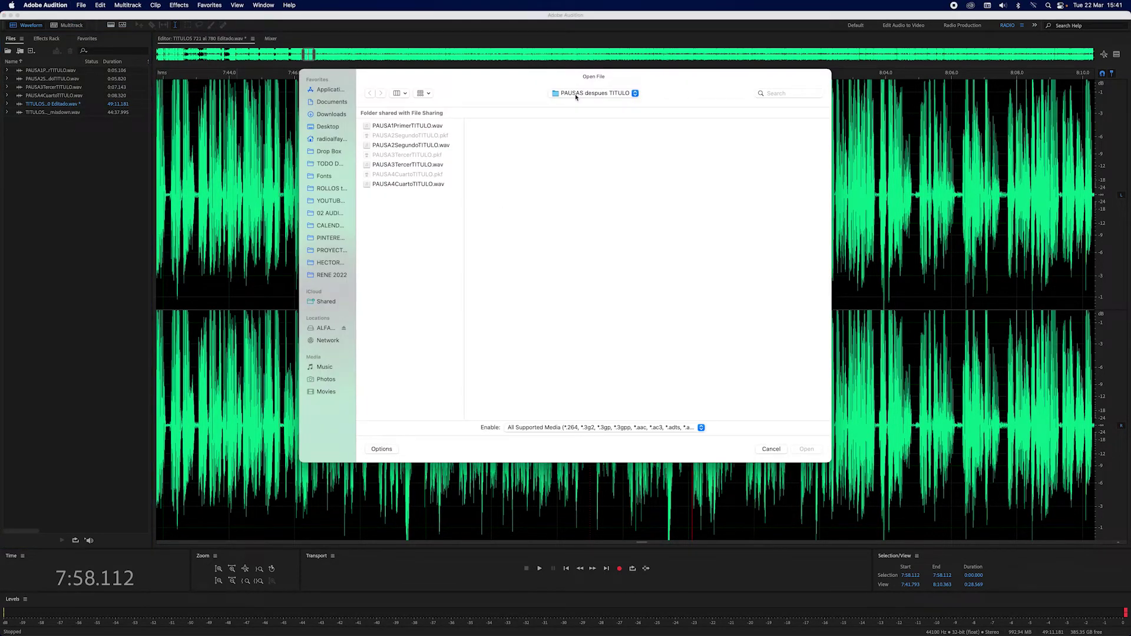
click(577, 94)
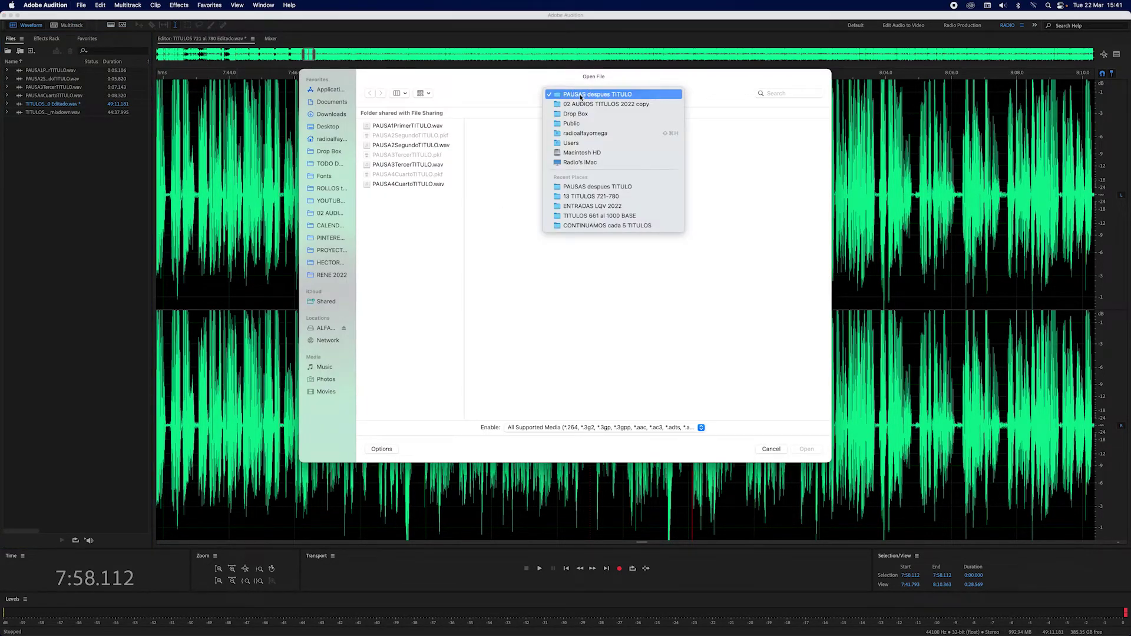
click(584, 102)
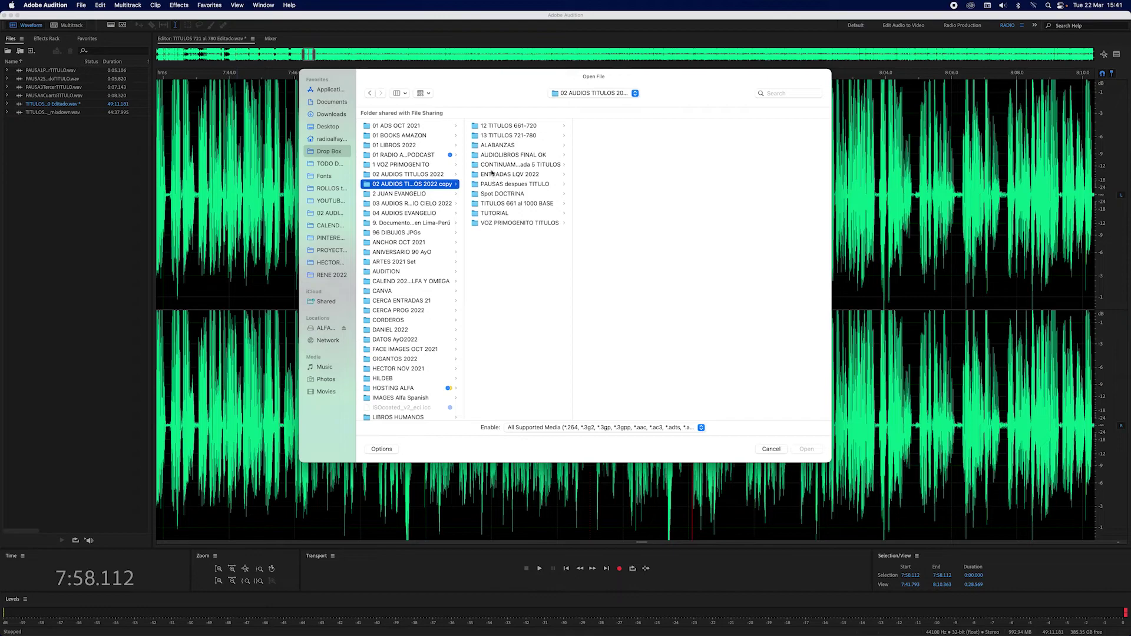
click(492, 166)
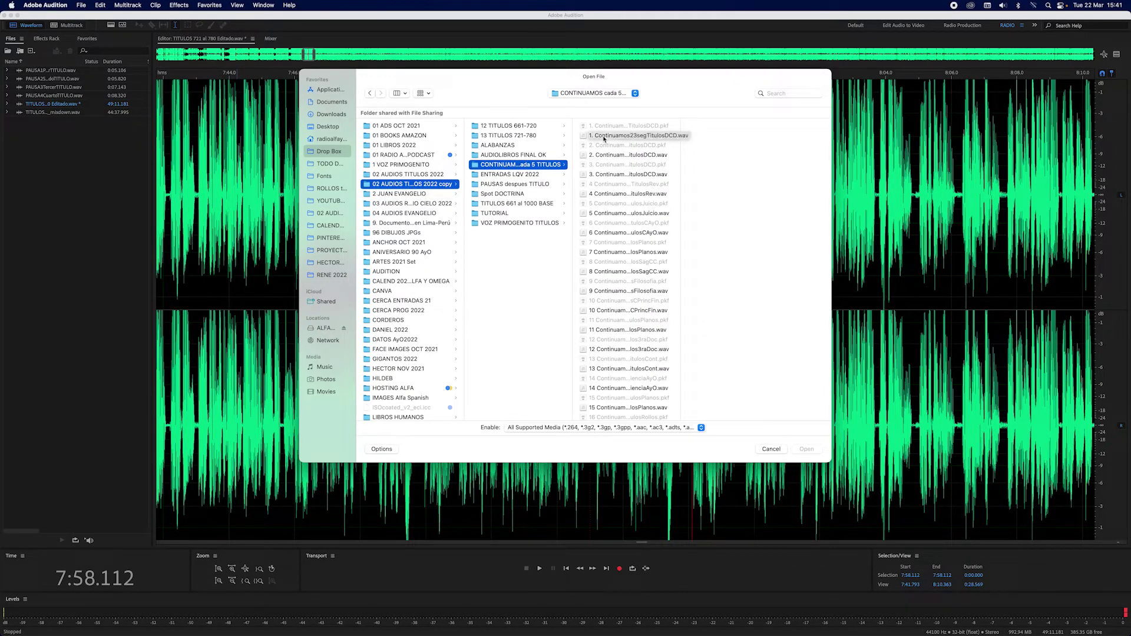
click(594, 156)
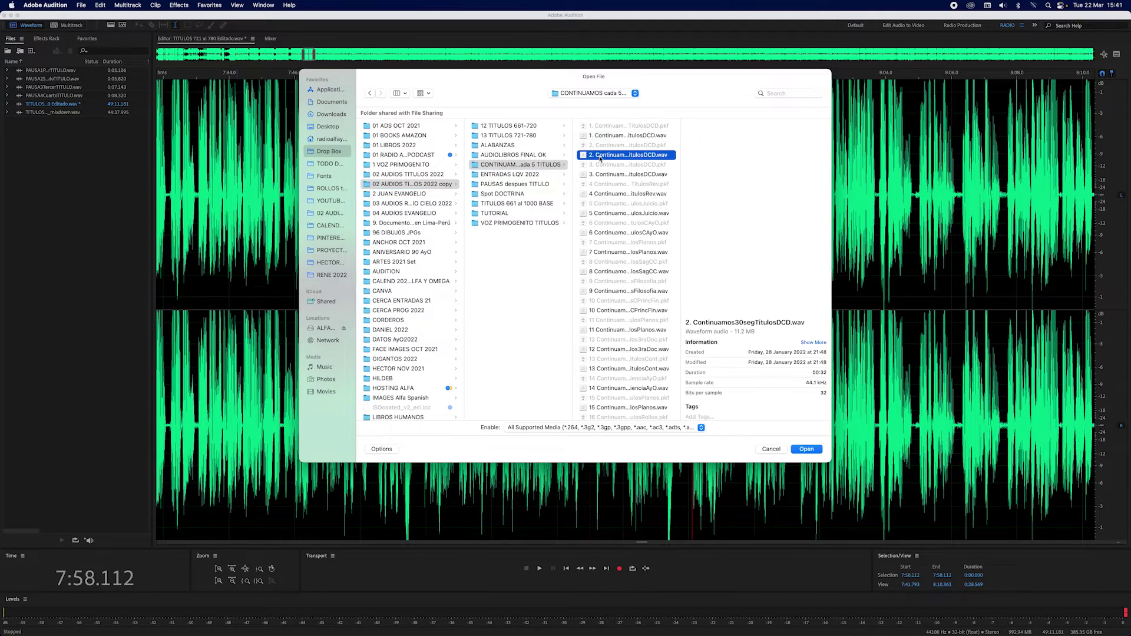
key(Return)
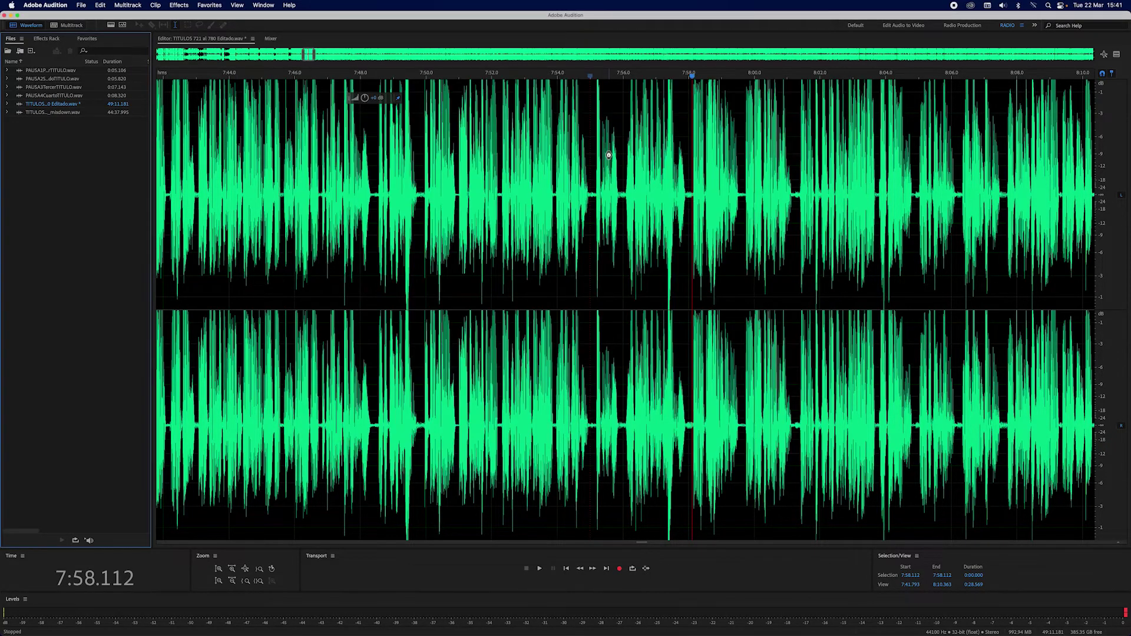
Step: Select the entire 2. Continuamos30segTitulosDCD.wav waveform and copy it
click(386, 184)
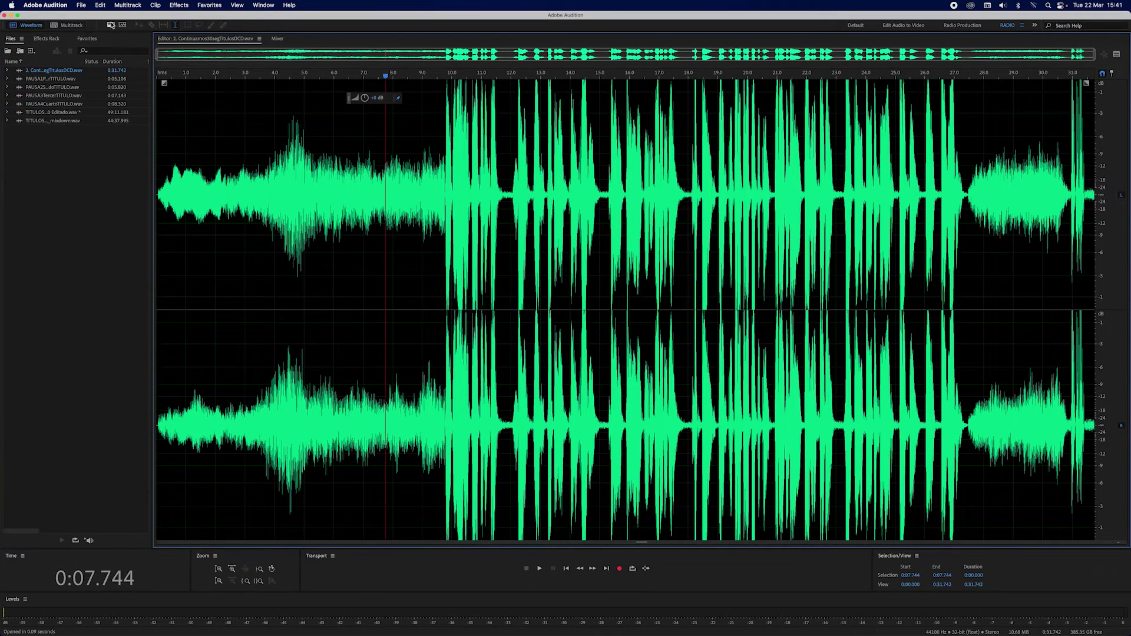
click(82, 5)
mouse_move(101, 5)
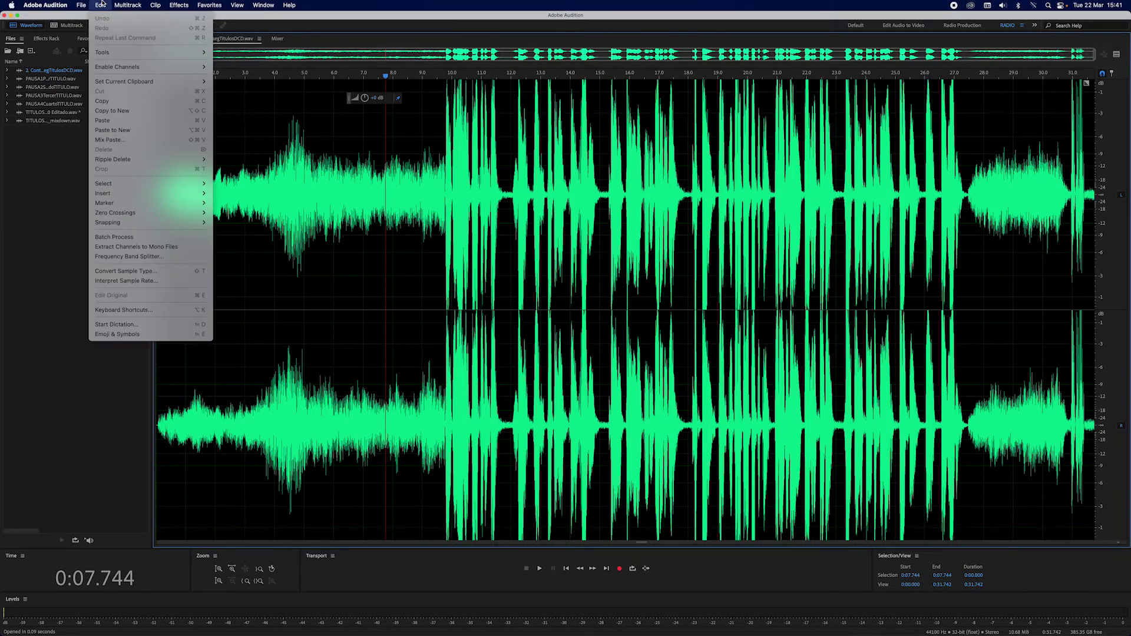
mouse_move(110, 186)
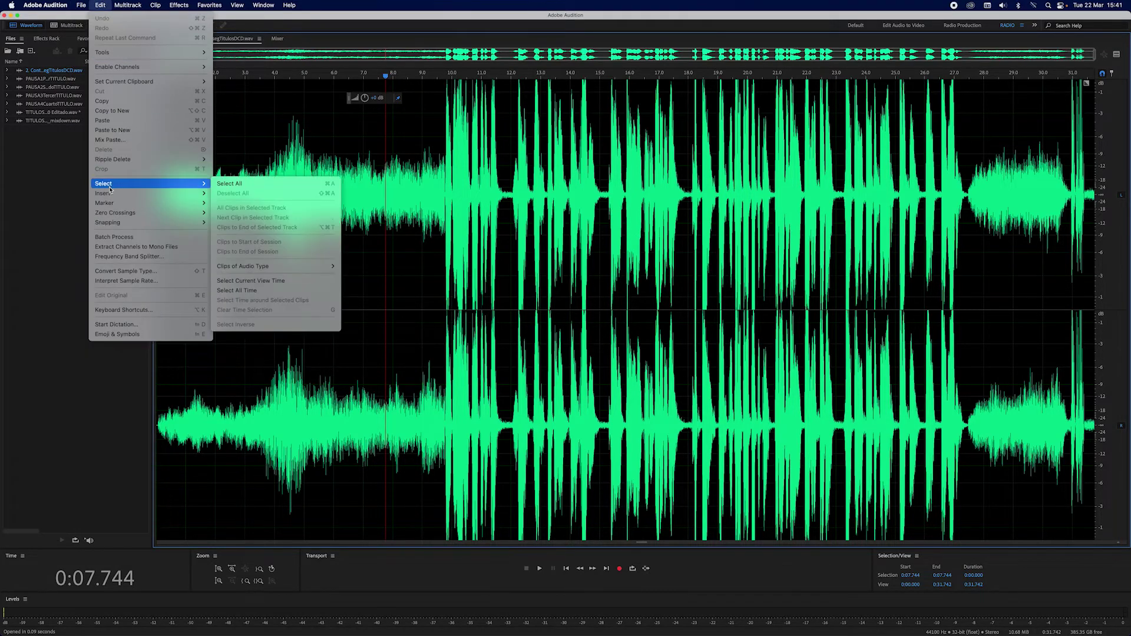
click(237, 184)
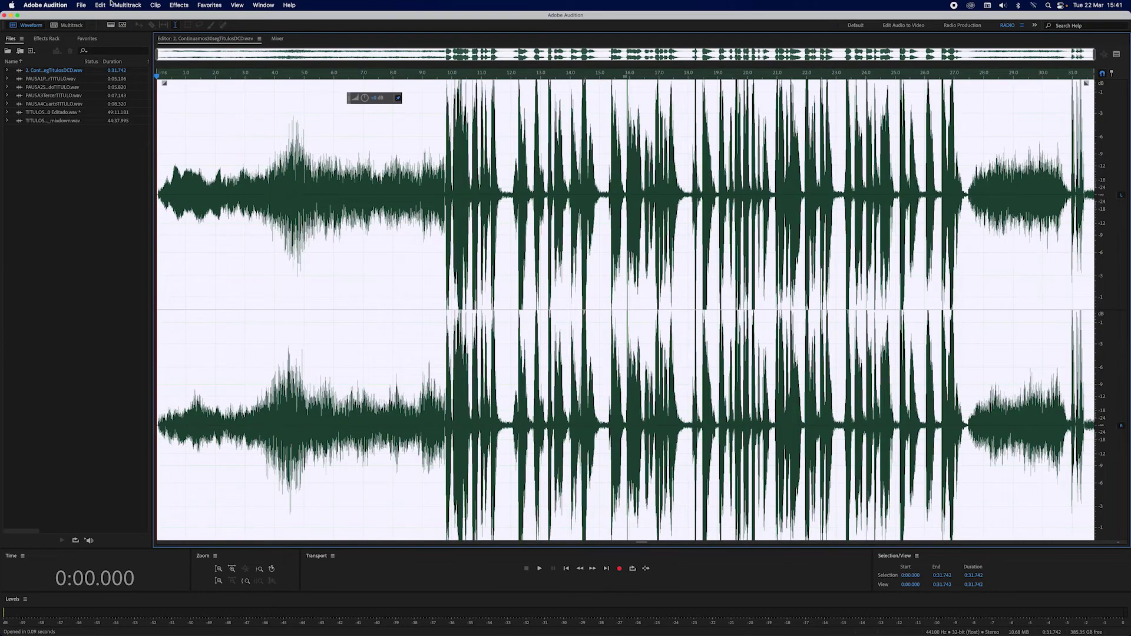
click(82, 5)
mouse_move(100, 5)
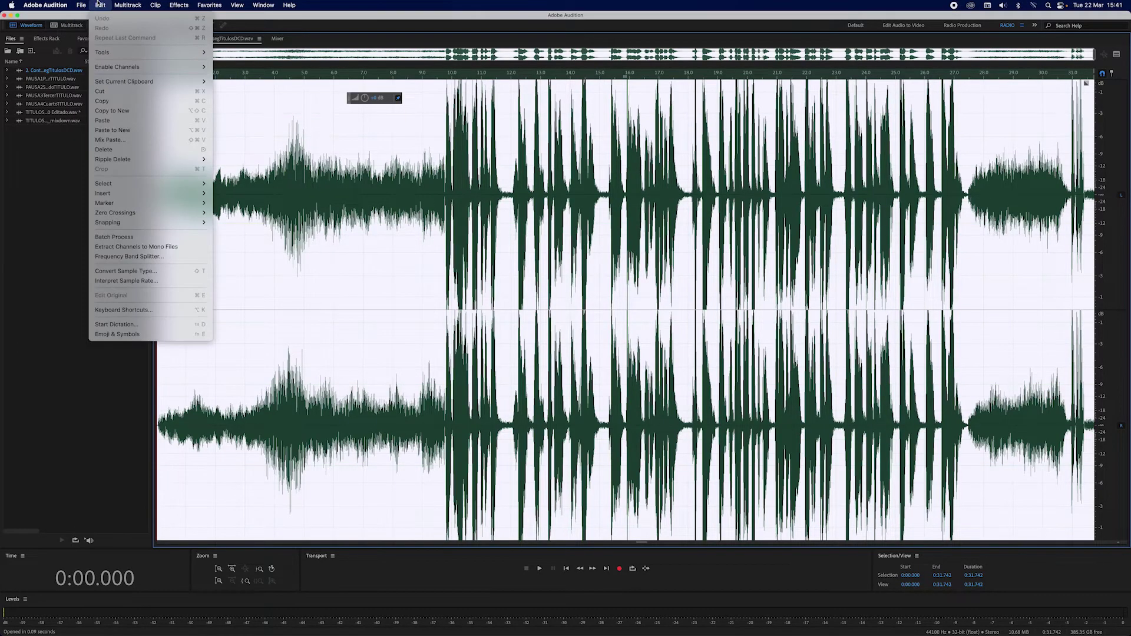
click(103, 102)
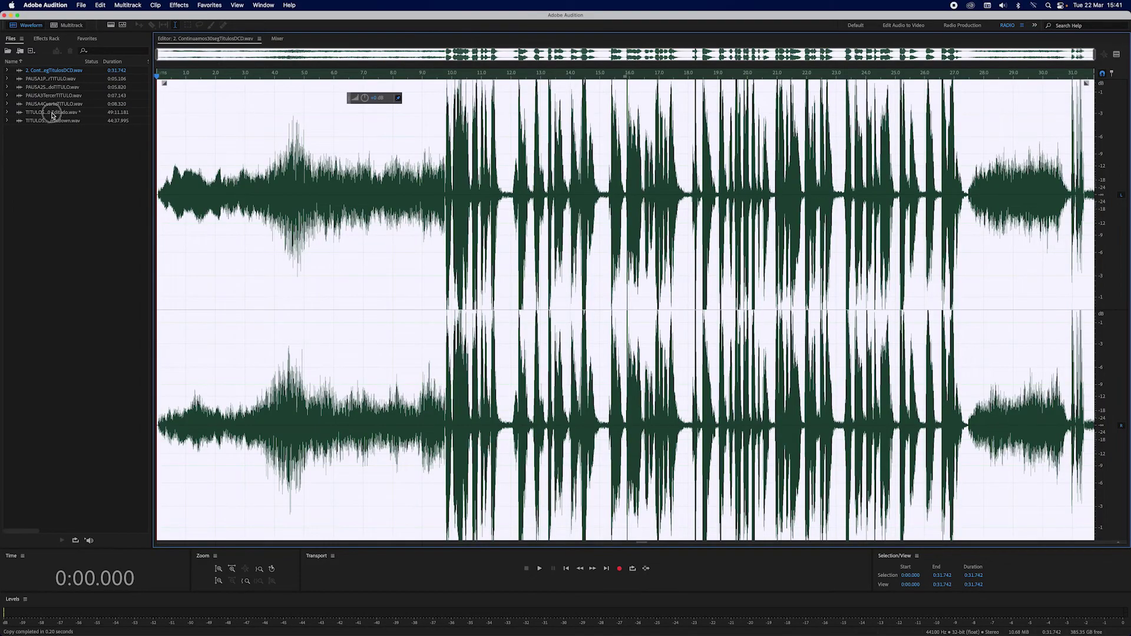
Step: Return to the titles file, paste the copied Continuamos audio over the short segment from 7:54.968 to 7:56.080, and clear the selection
double_click(52, 113)
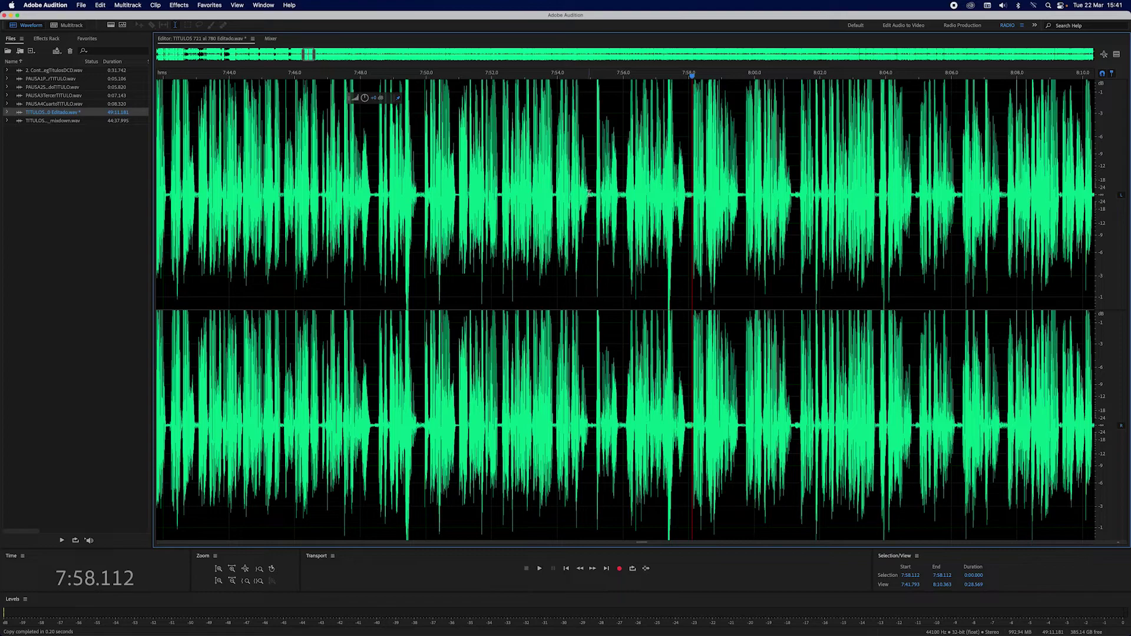
drag(589, 193, 625, 201)
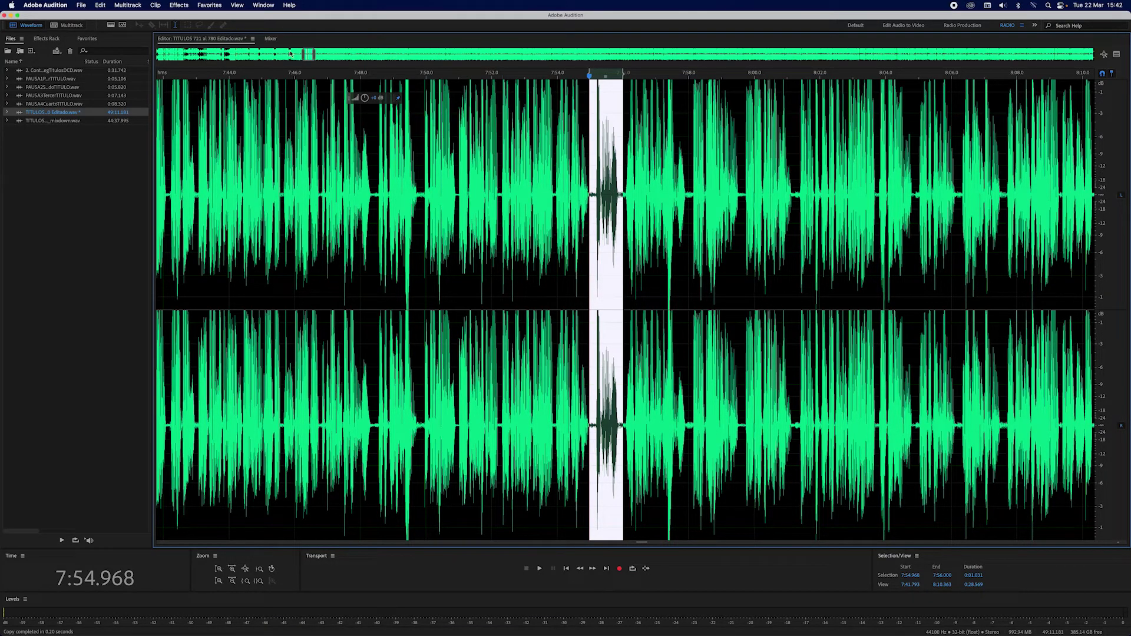
drag(313, 54, 308, 57)
drag(721, 213, 724, 210)
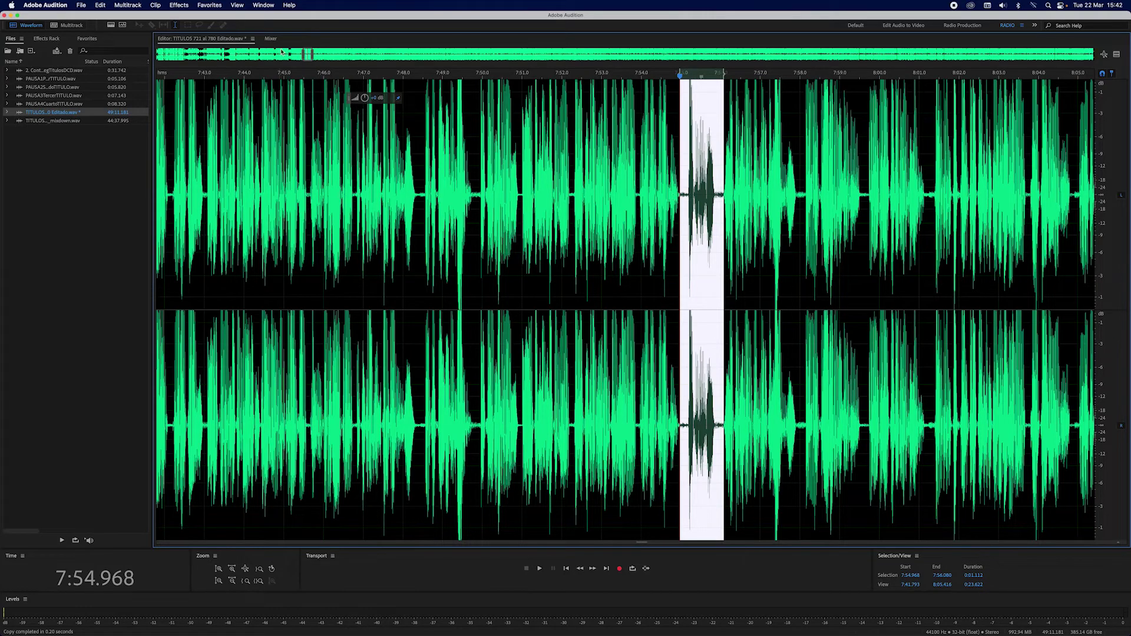
click(101, 5)
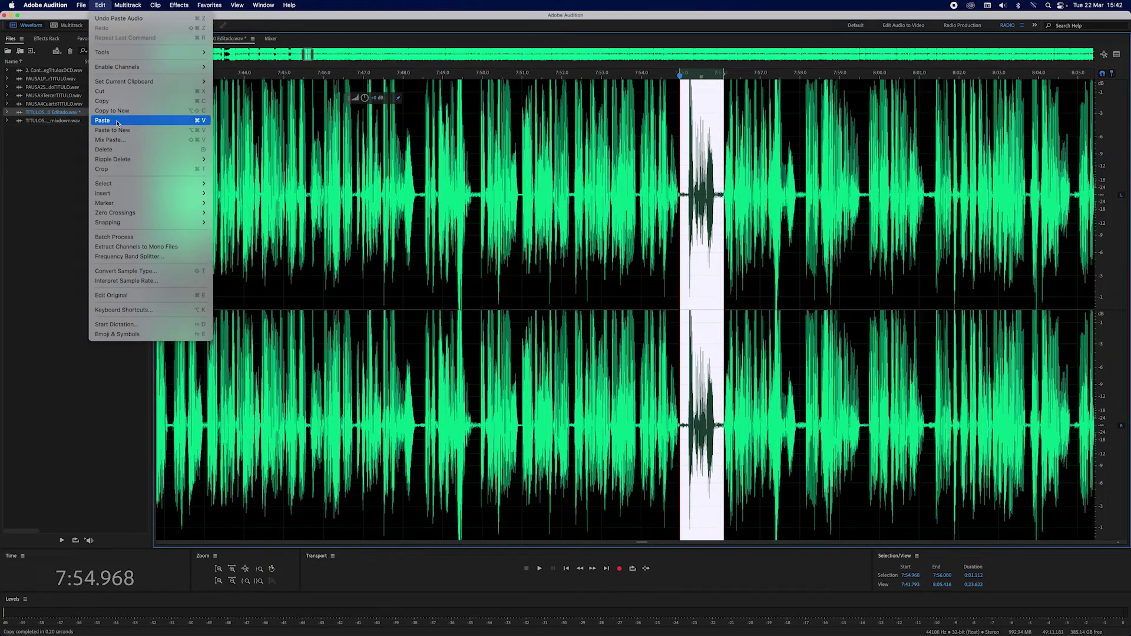
click(109, 121)
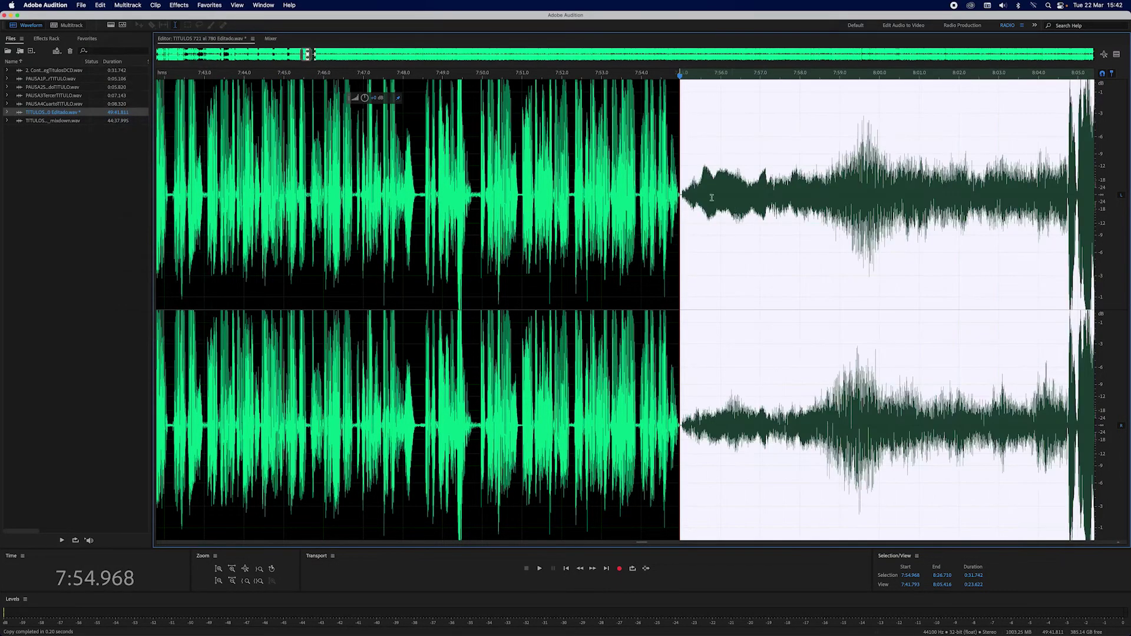
click(666, 213)
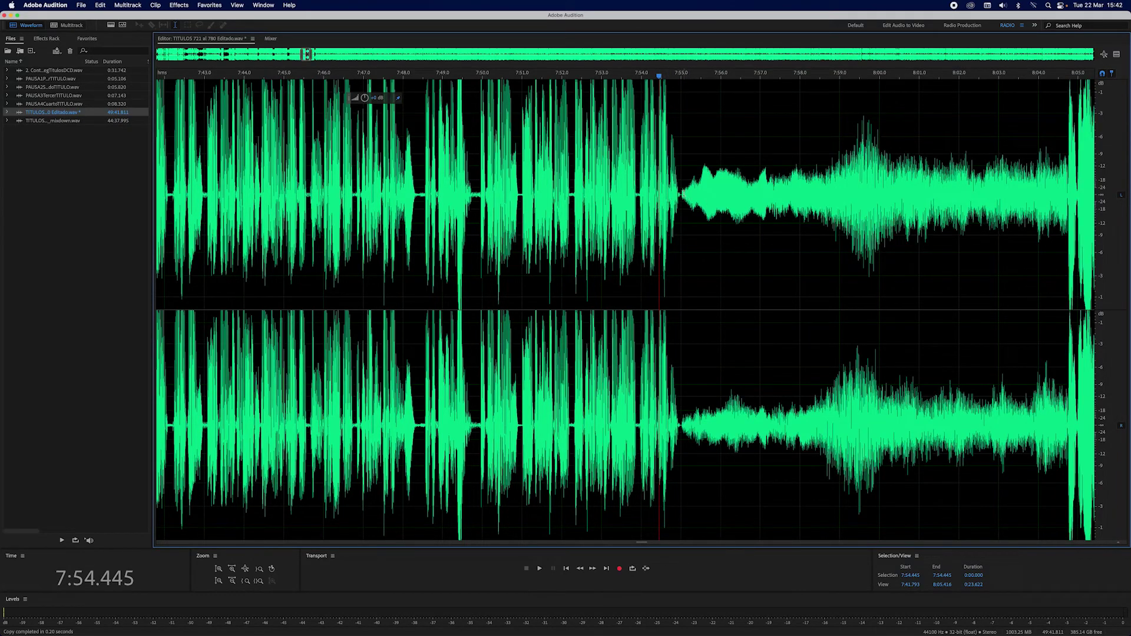
Step: Delete the sliver of silence from 7:49.827 to 7:49.860 and the gap from 7:54.912 to 7:55.000 before the pasted audio
click(679, 195)
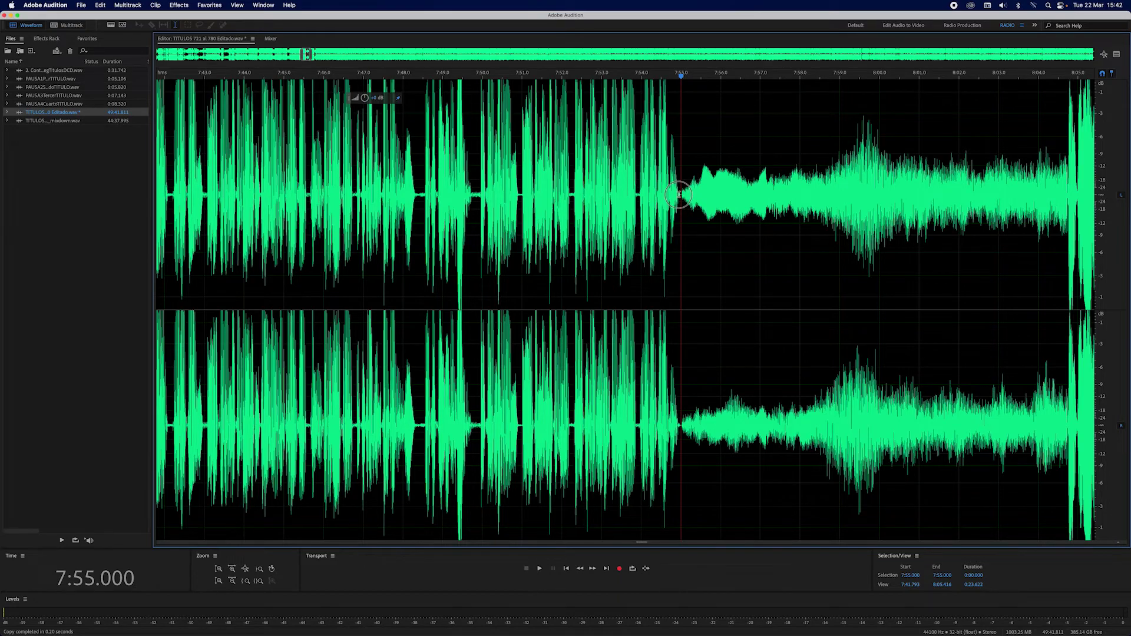
drag(679, 195, 681, 195)
click(692, 195)
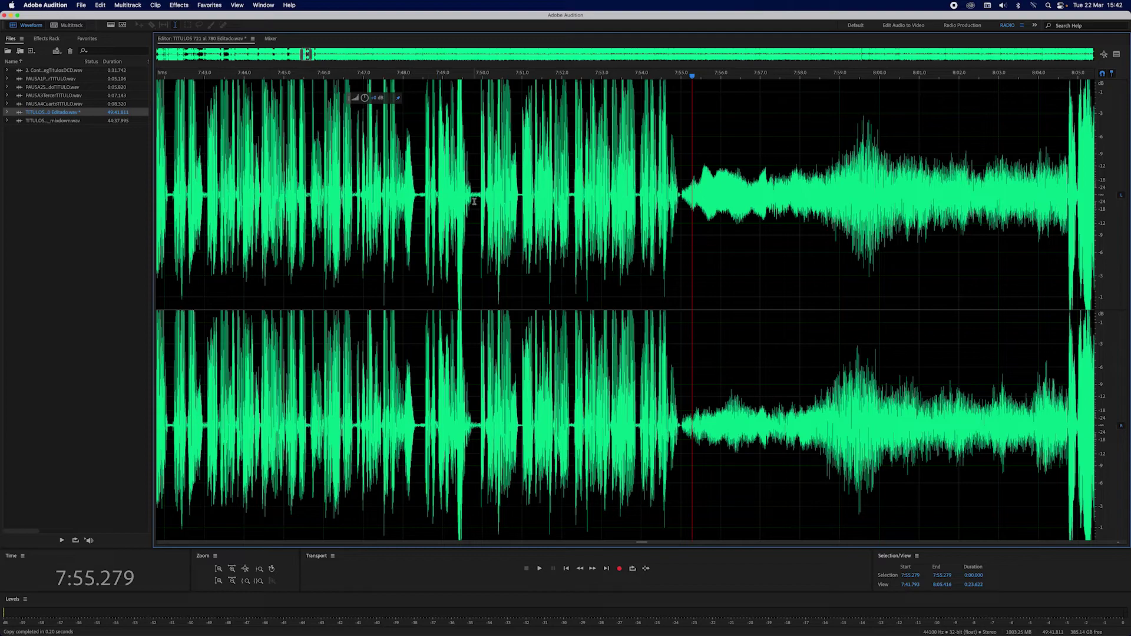
drag(477, 192, 475, 192)
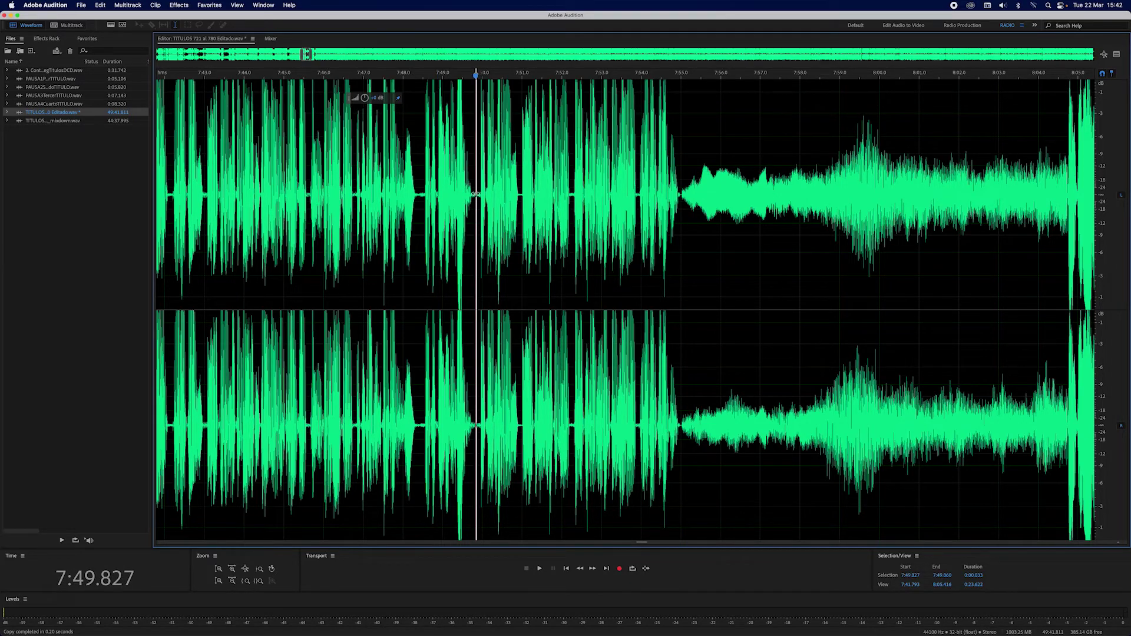
key(Delete)
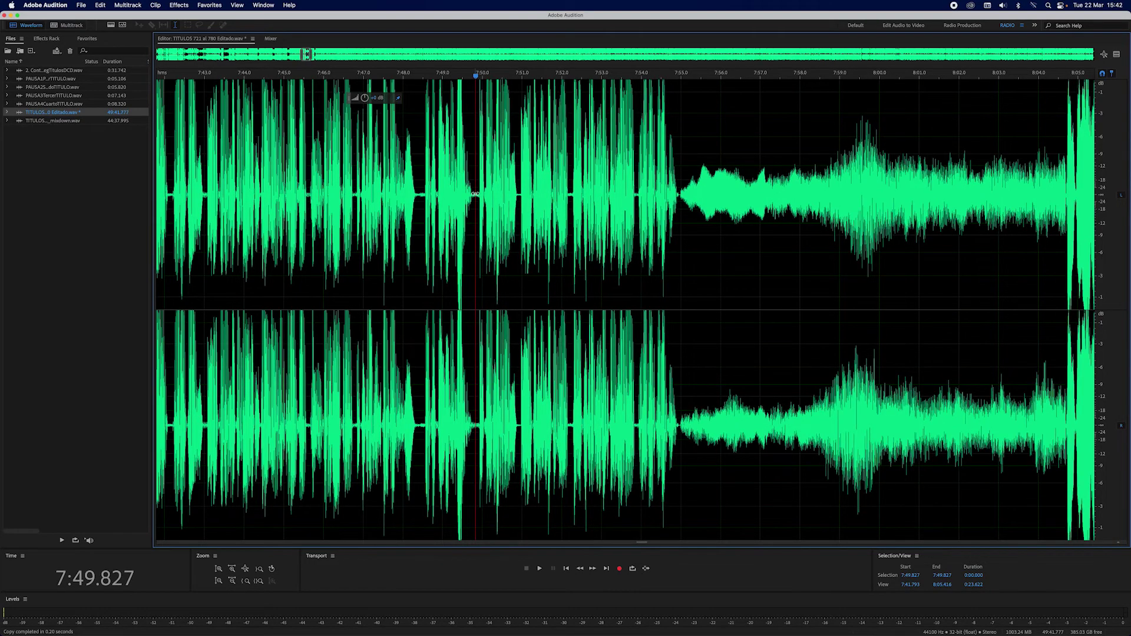
drag(679, 192, 678, 192)
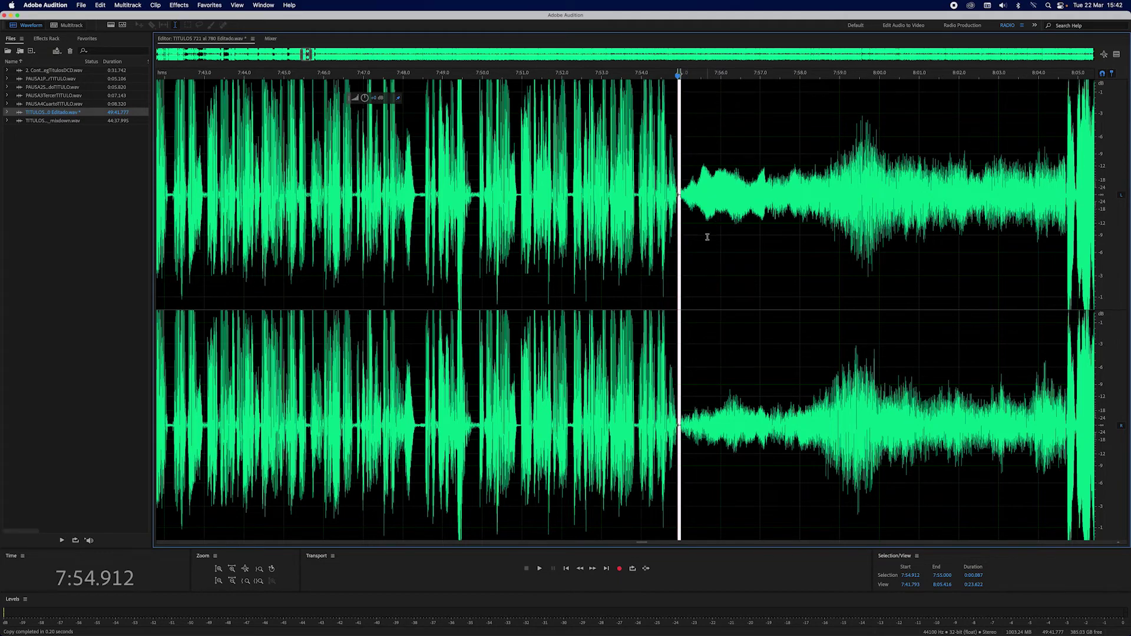
key(Delete)
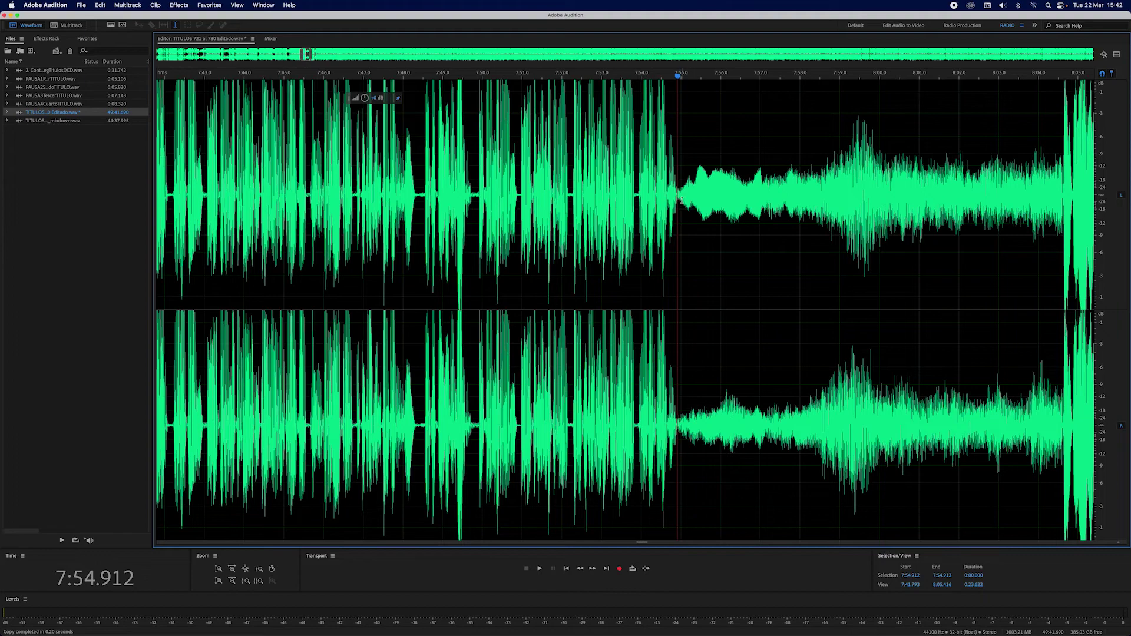
Step: Play the pasted Continuamos audio from 8:04.403 to check its spoken section, stopping playback around 8:15.8
scroll(681, 199, right, 3)
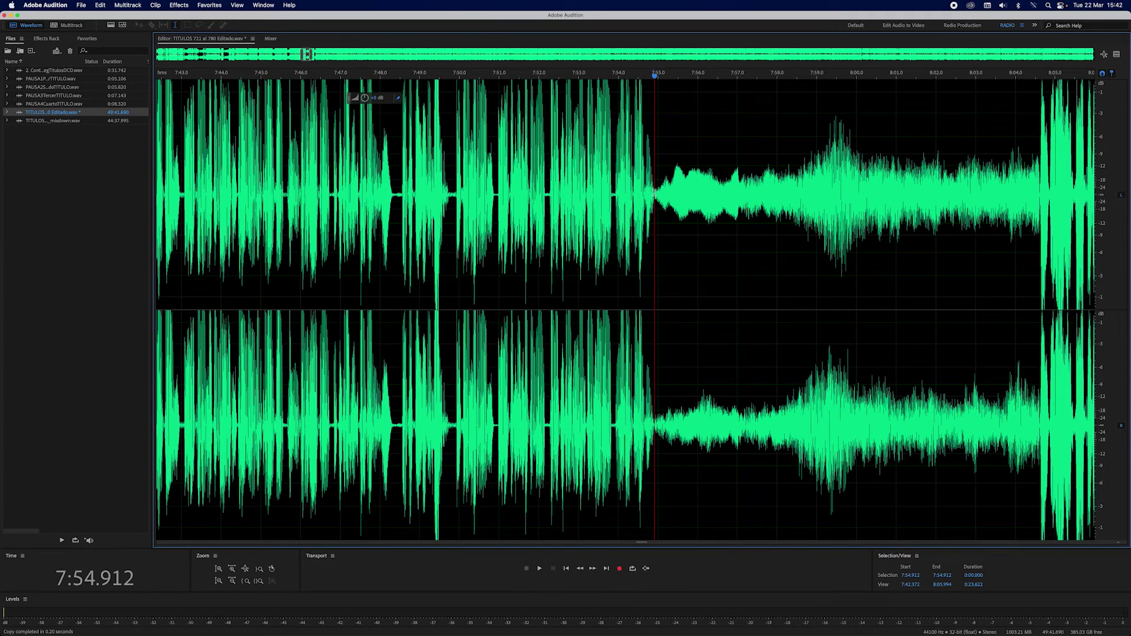
scroll(654, 192, right, 20)
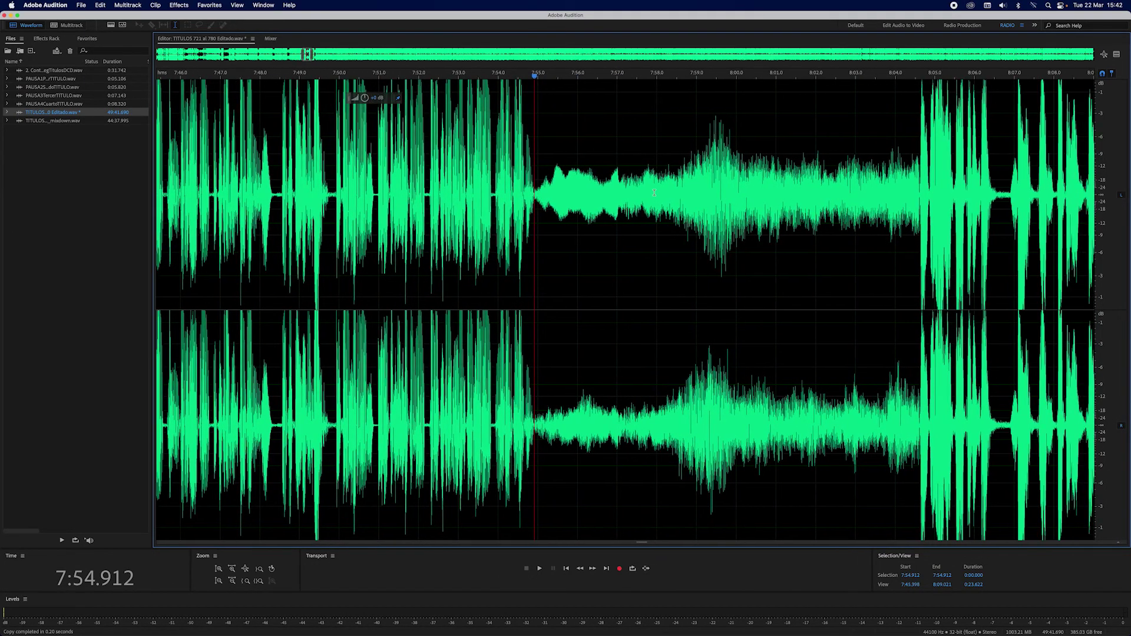
scroll(715, 188, right, 1)
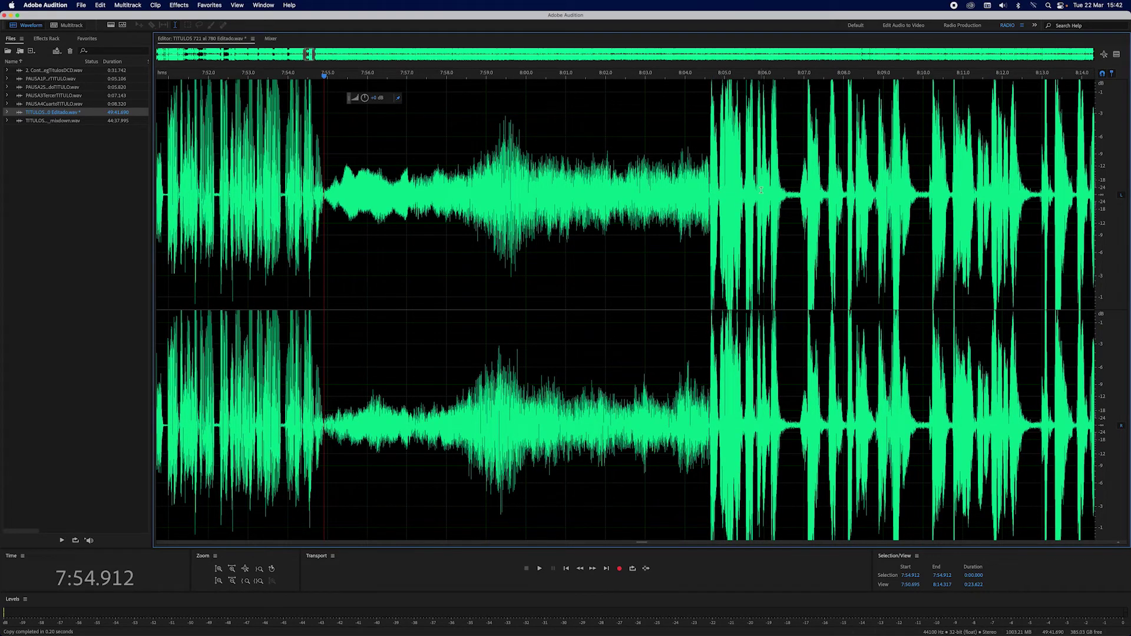
scroll(761, 190, right, 4)
click(654, 83)
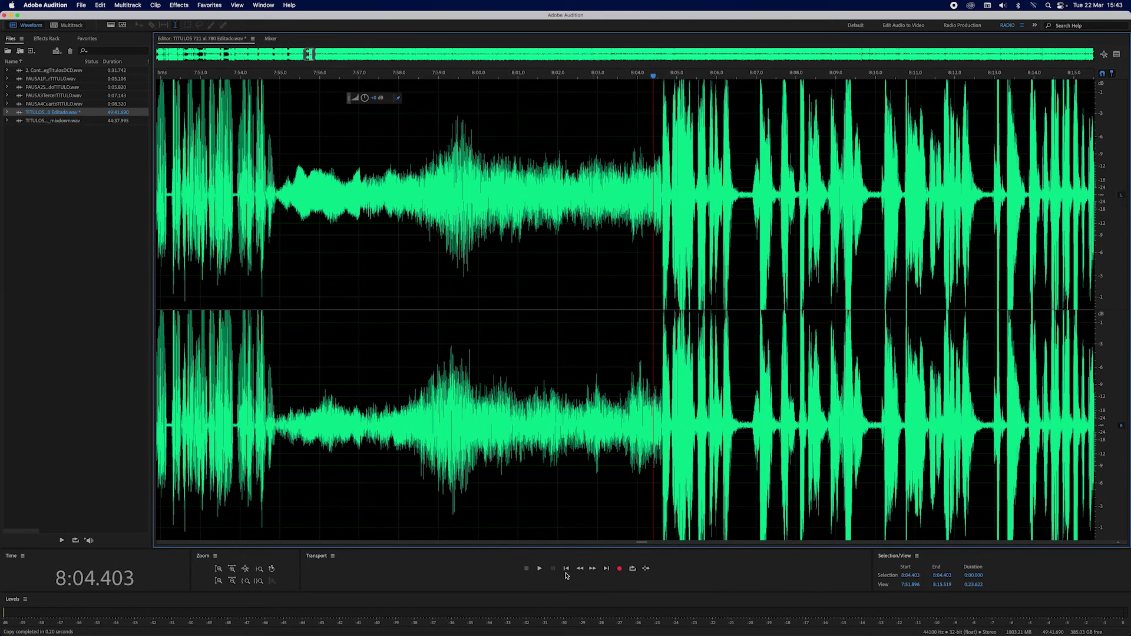
click(539, 569)
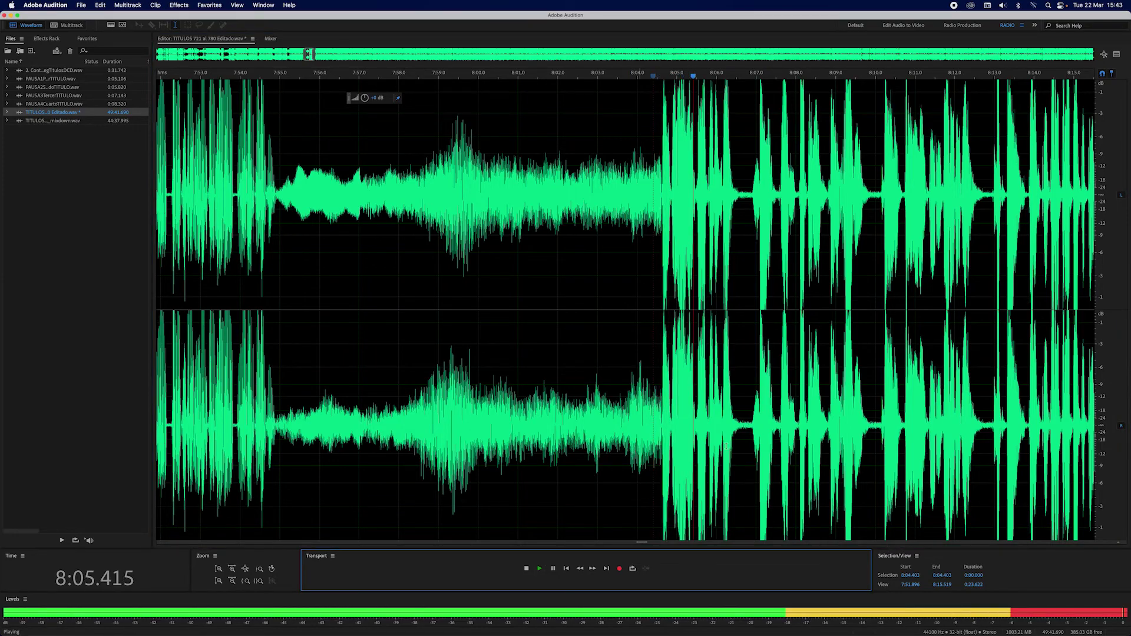
scroll(728, 446, right, 10)
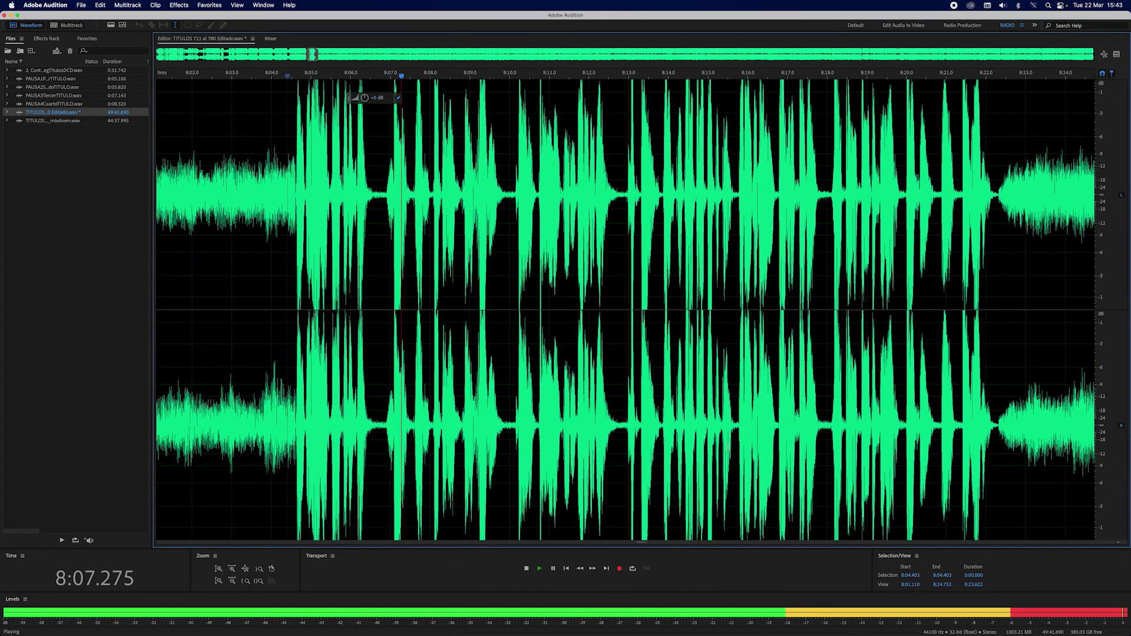
scroll(728, 446, right, 2)
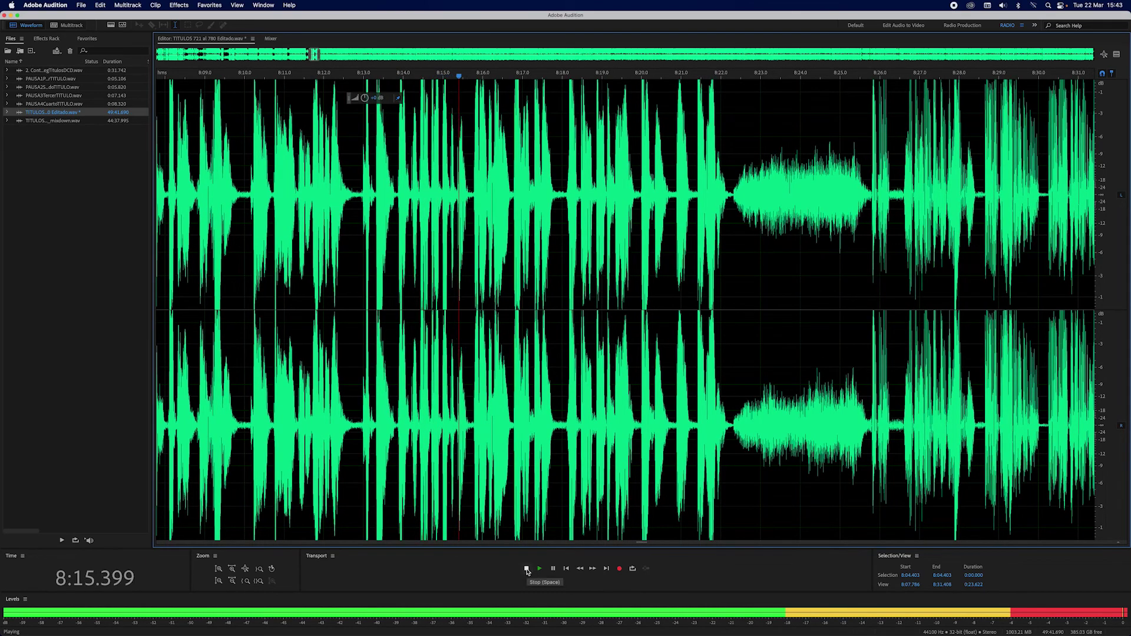
click(528, 569)
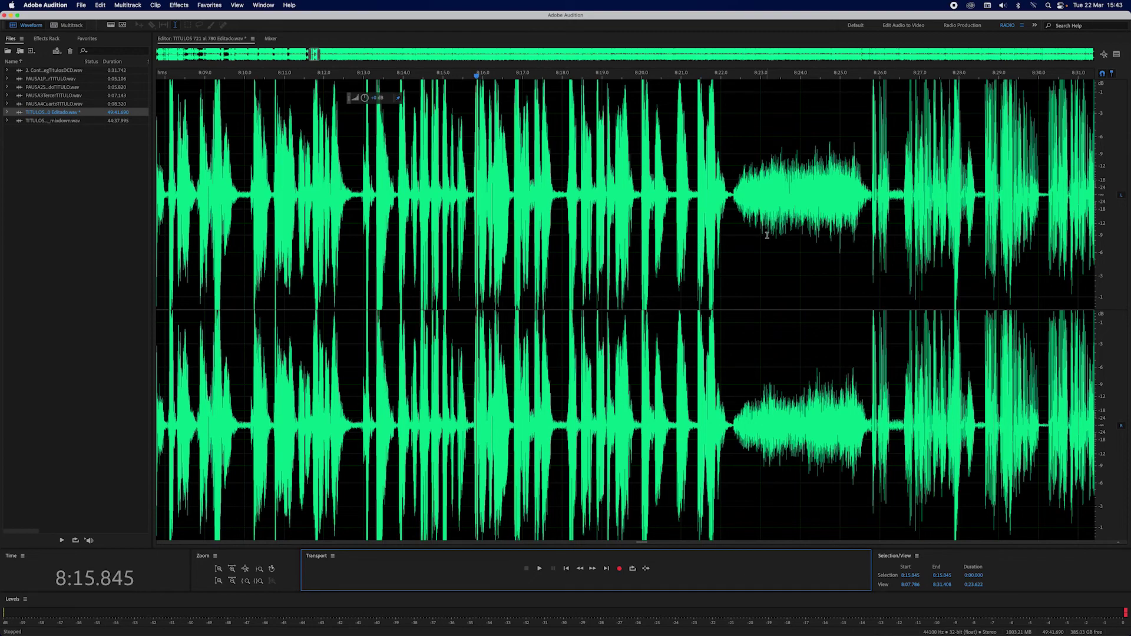
Step: Play the end of the Continuamos audio and the start of the following title from 8:25.500, stopping around 8:28.2
scroll(767, 235, right, 5)
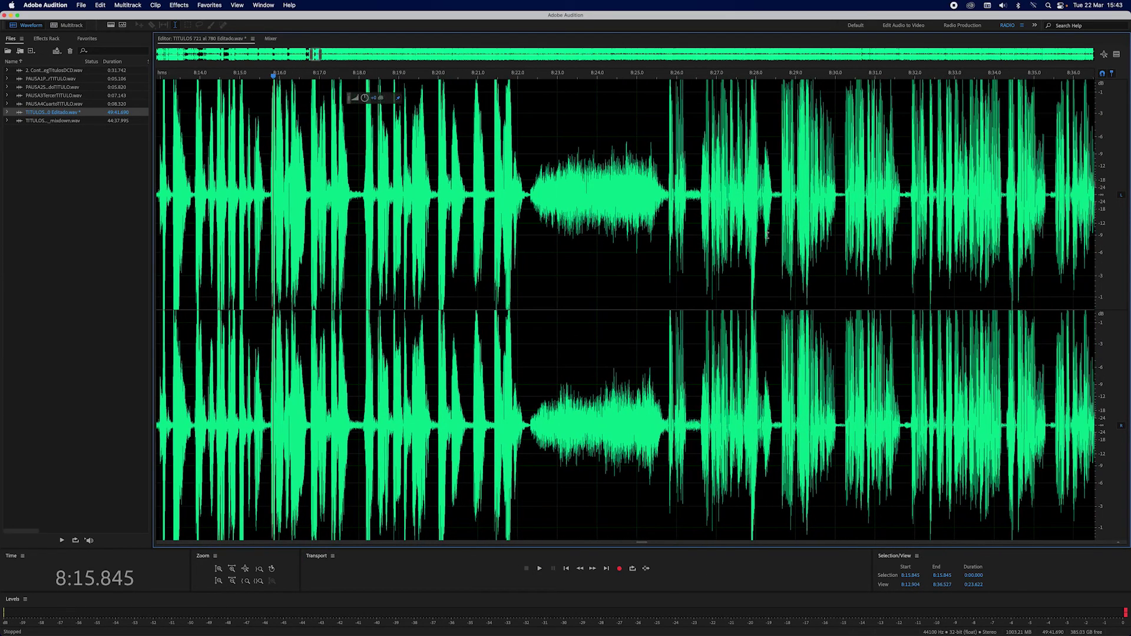
scroll(767, 235, right, 1)
click(634, 76)
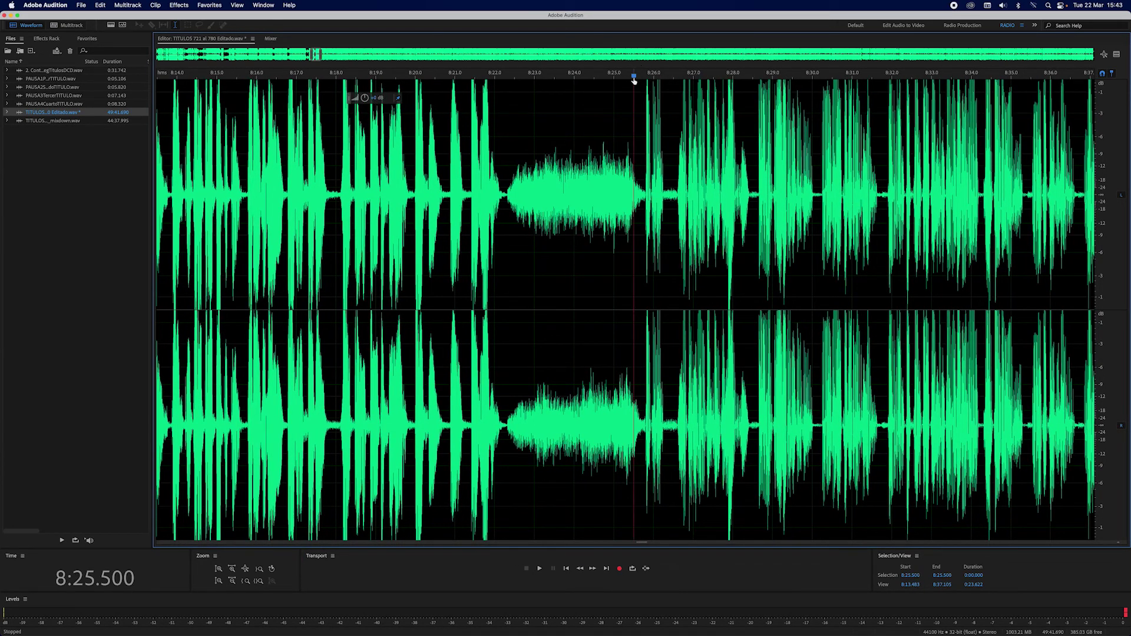
click(540, 569)
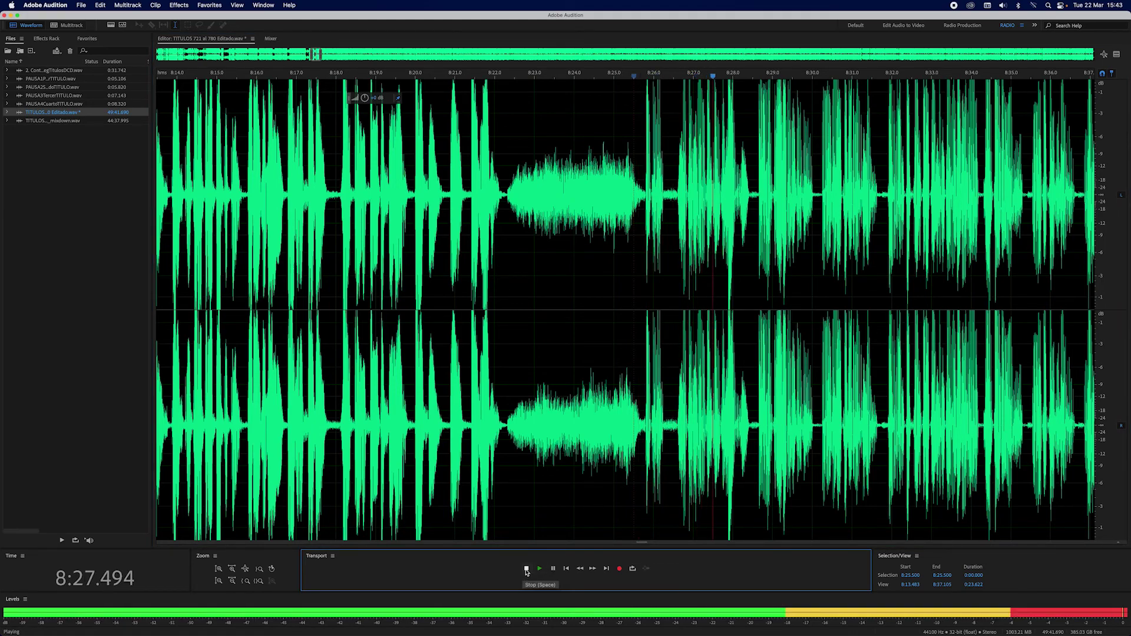
click(527, 570)
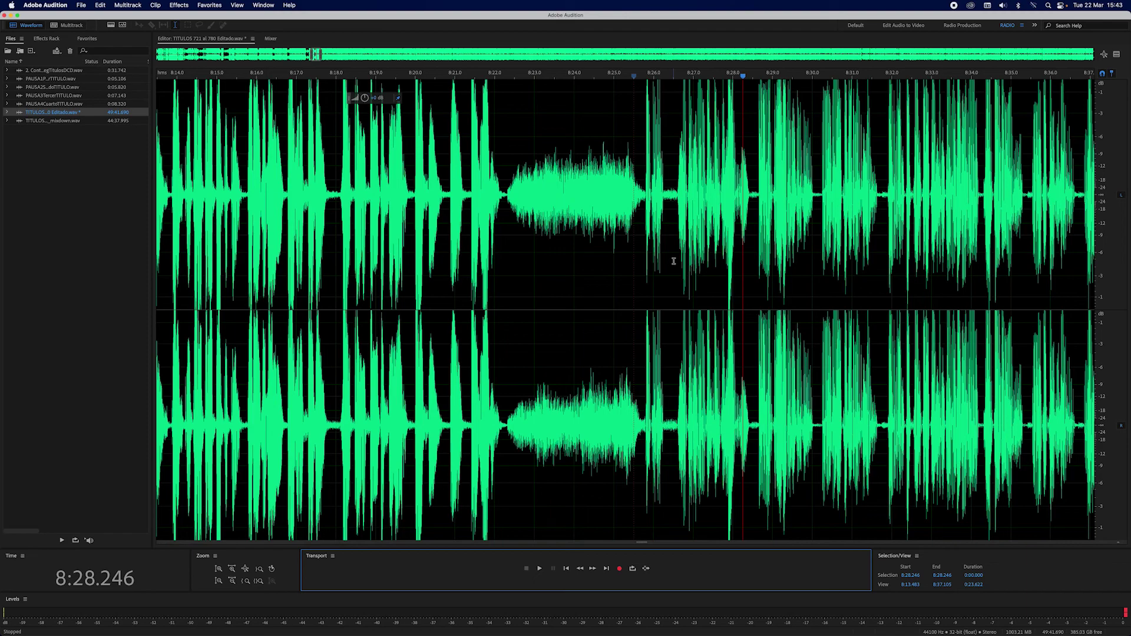